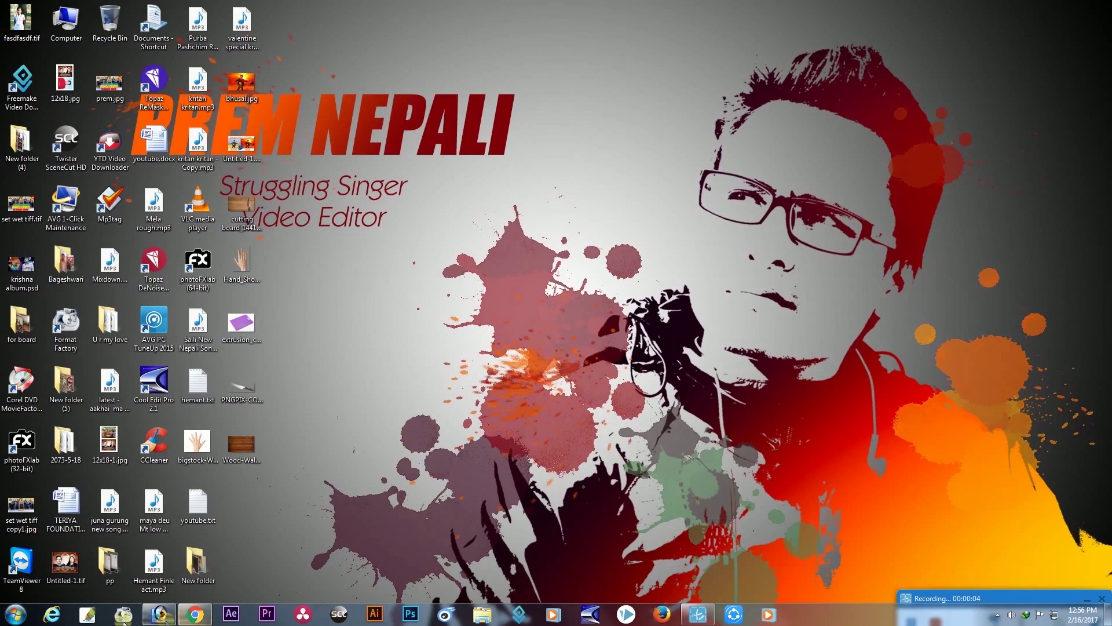
# - Open Wood-Wallpapers.jpg and the purple chopping-board JPG in Photoshop as two documents
pyautogui.click(153, 616)
pyautogui.click(153, 616)
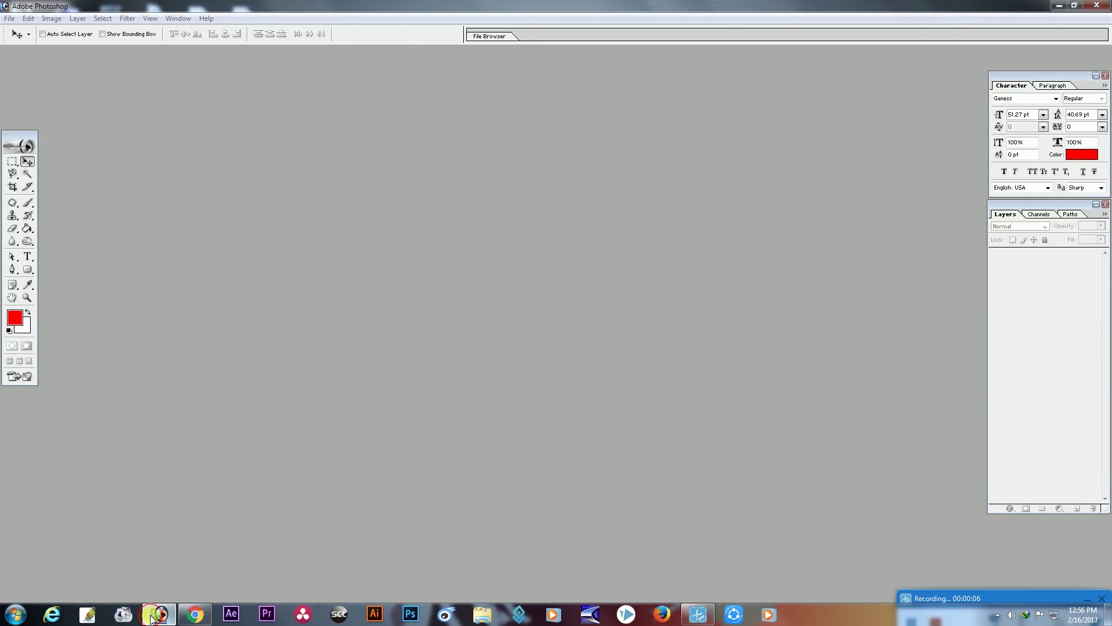
pyautogui.moveTo(241, 443); pyautogui.dragTo(149, 620)
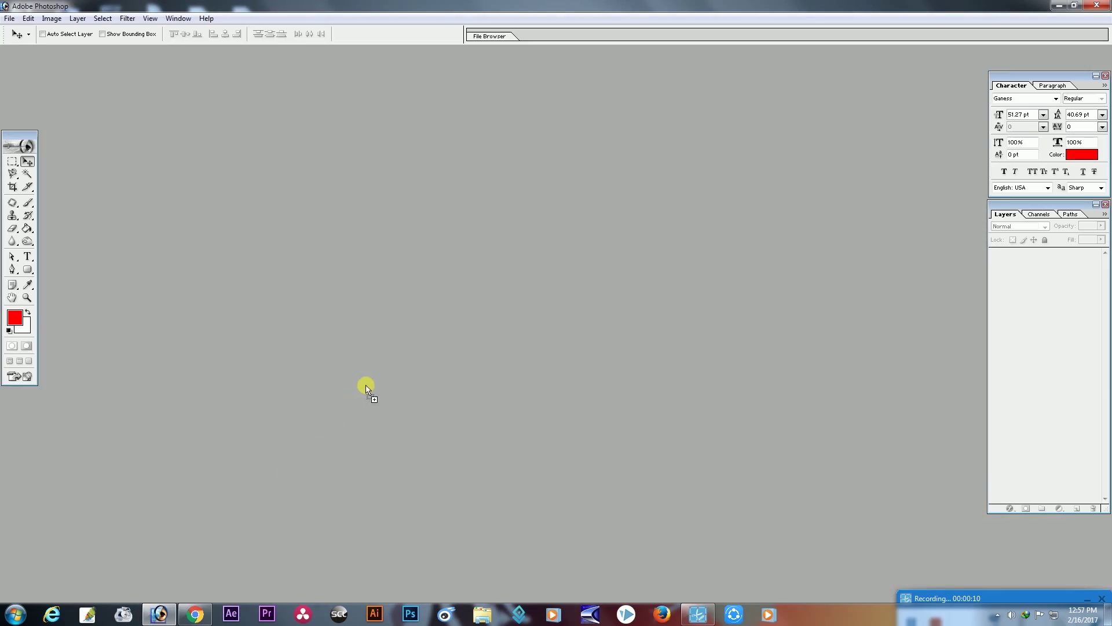
pyautogui.moveTo(148, 619); pyautogui.dragTo(366, 389)
pyautogui.click(762, 56)
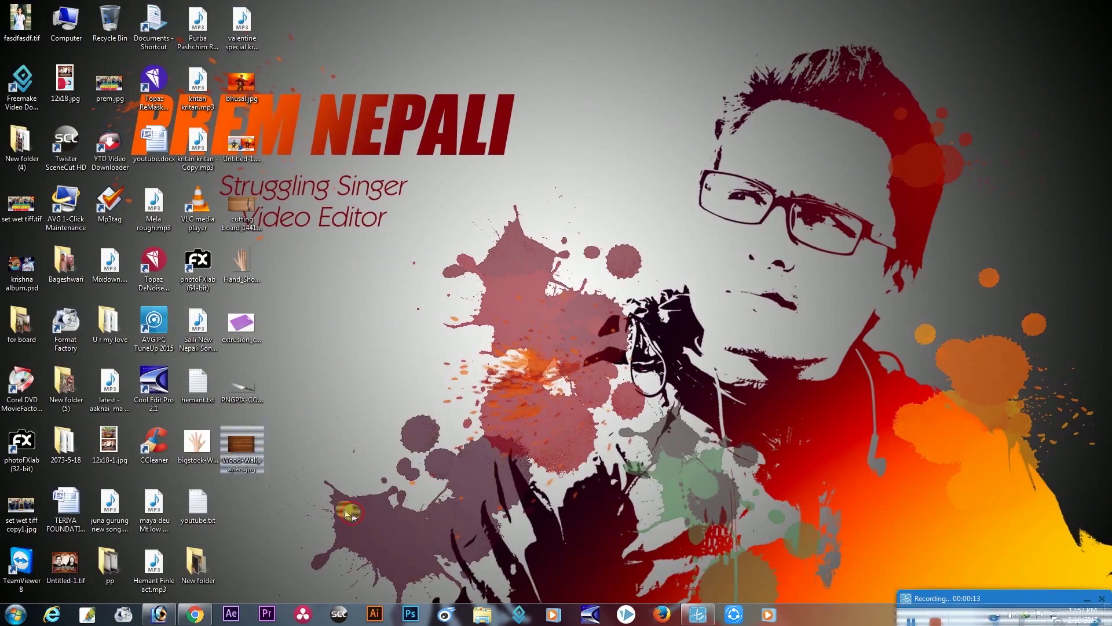
pyautogui.moveTo(256, 362)
pyautogui.mouseDown()
pyautogui.moveTo(172, 615)
pyautogui.moveTo(425, 363)
pyautogui.mouseUp()
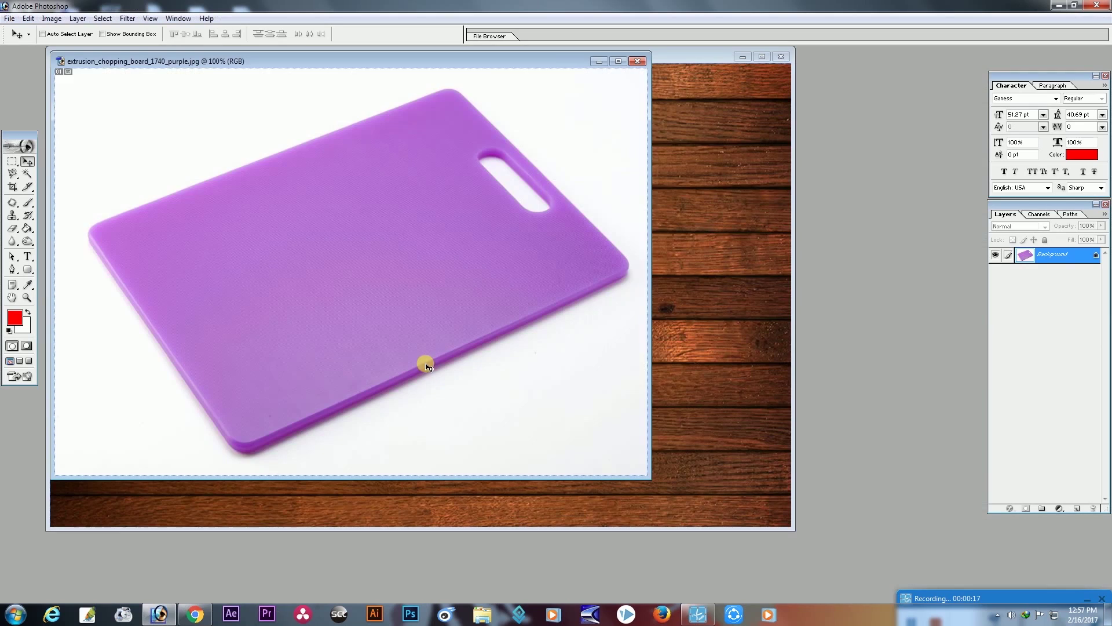
# - Duplicate the board layer and magic-wand select the white background, including the handle hole
pyautogui.moveTo(497, 63); pyautogui.dragTo(664, 172)
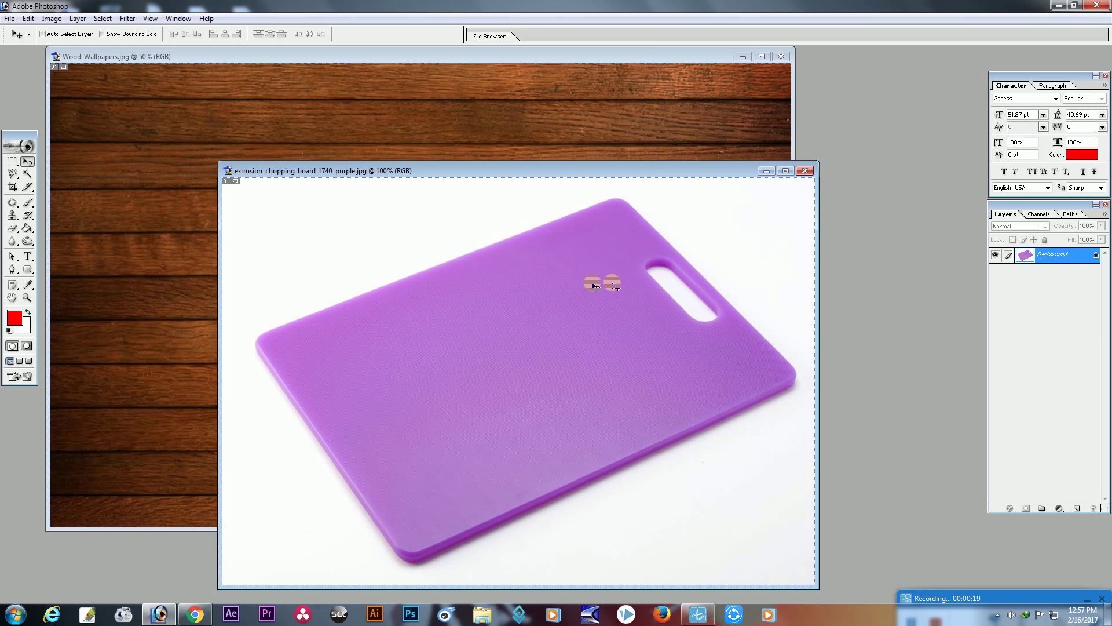
pyautogui.click(786, 171)
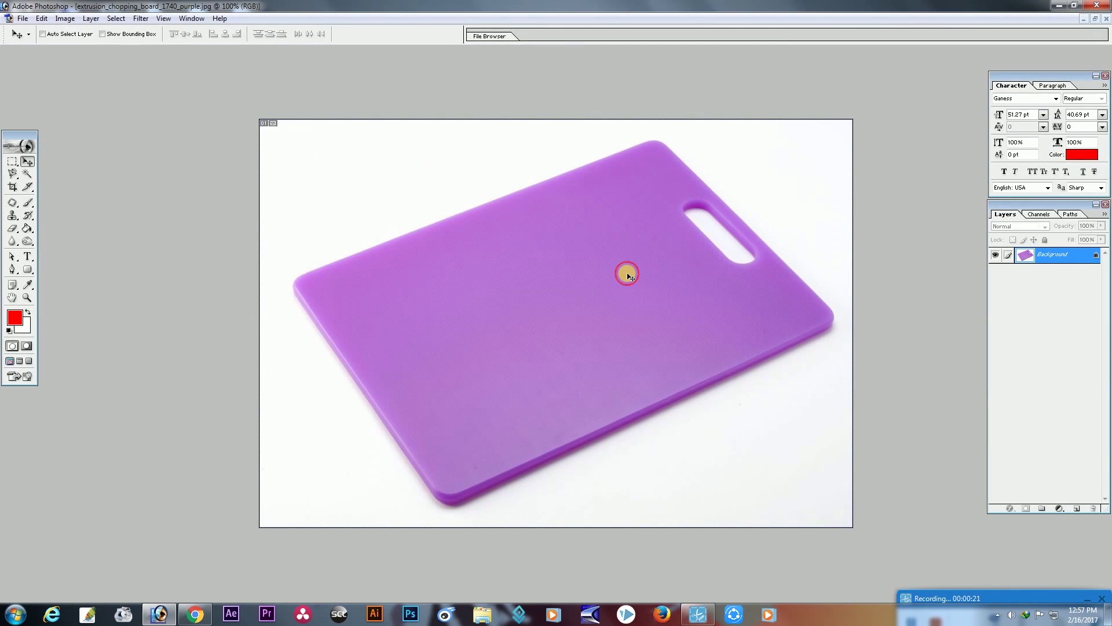
pyautogui.hotkey('ctrl', 'j')
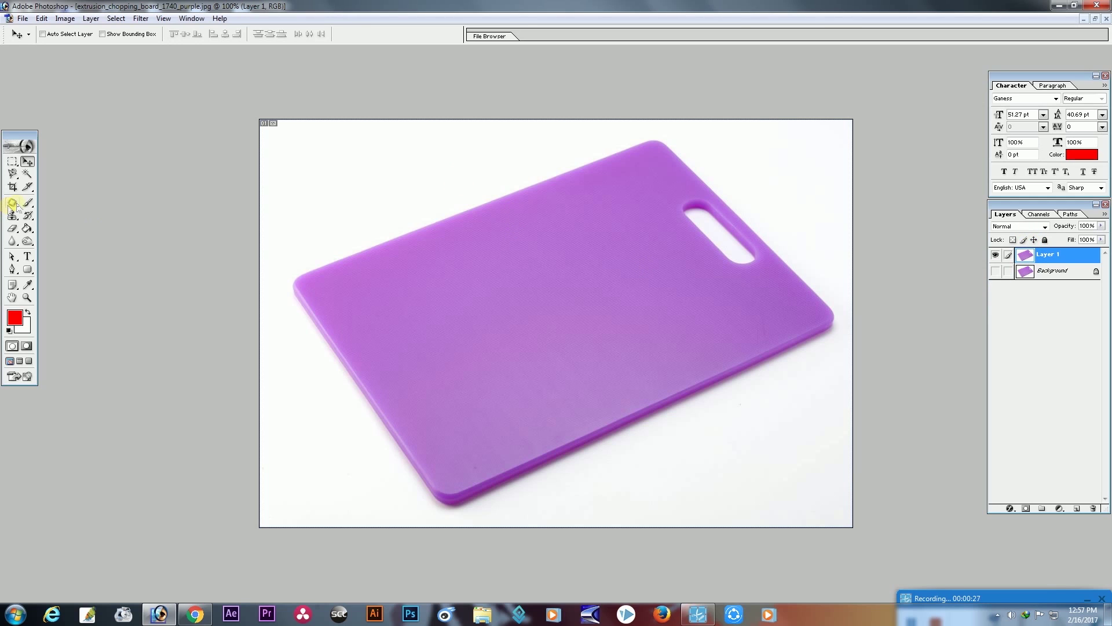
pyautogui.click(27, 174)
pyautogui.click(317, 181)
pyautogui.click(718, 233)
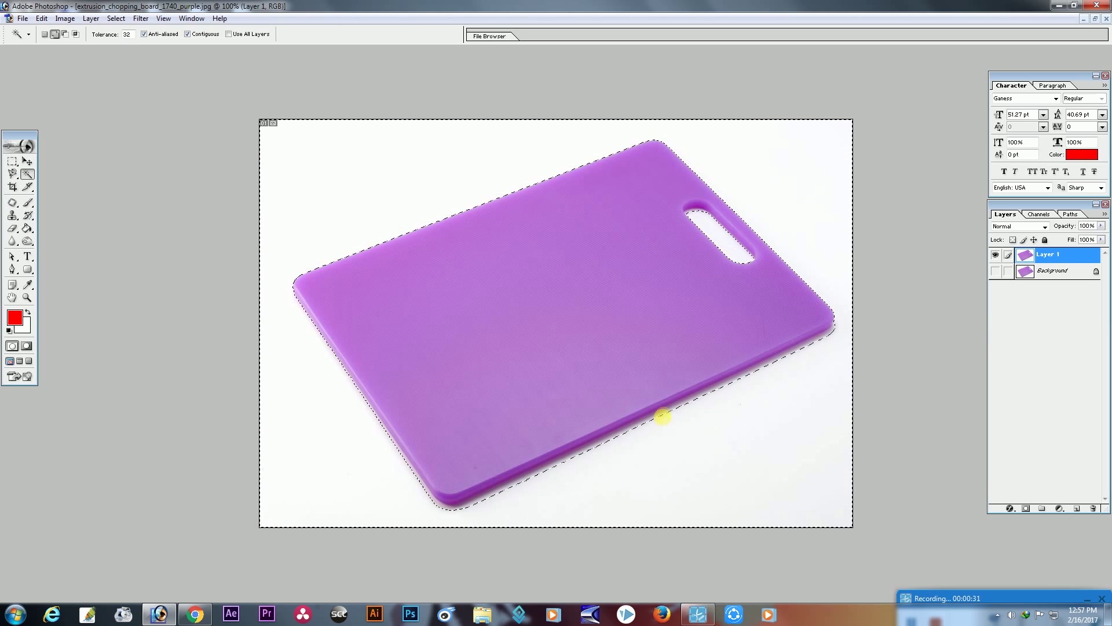
pyautogui.click(660, 415)
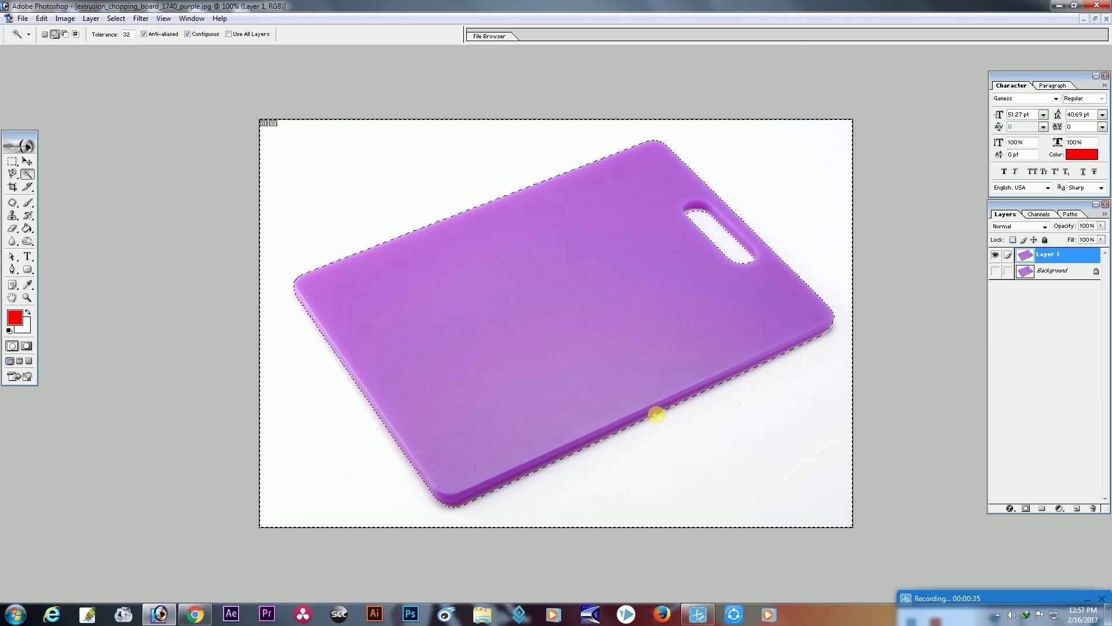
pyautogui.hotkey('ctrl', '+')
pyautogui.hotkey('ctrl', '+')
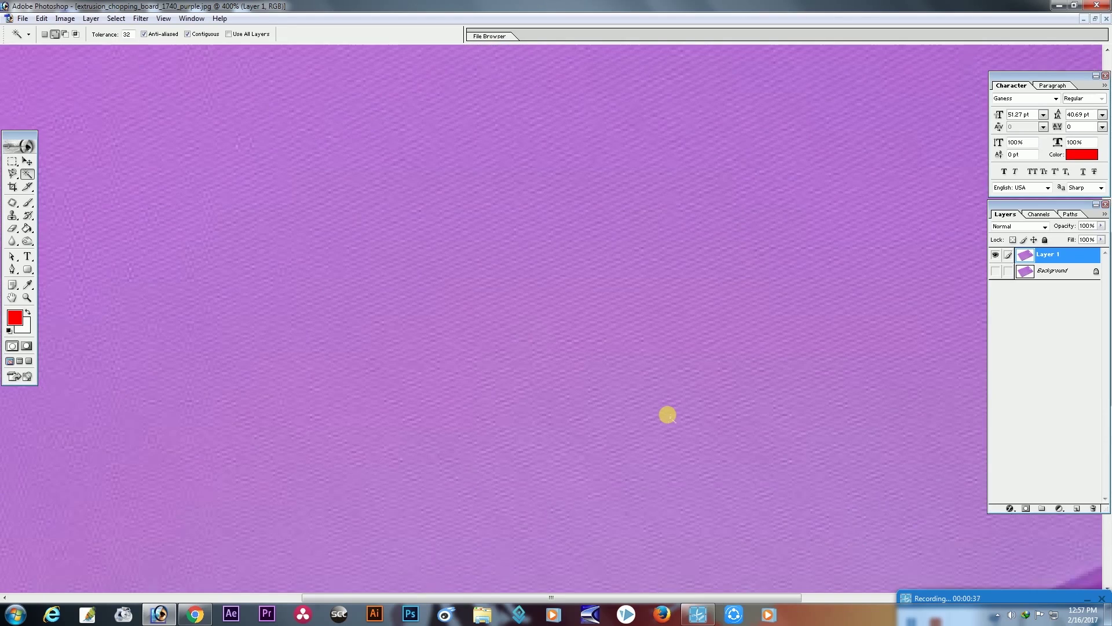
pyautogui.moveTo(744, 148)
pyautogui.mouseDown()
pyautogui.moveTo(570, 310)
pyautogui.moveTo(551, 301)
pyautogui.mouseUp()
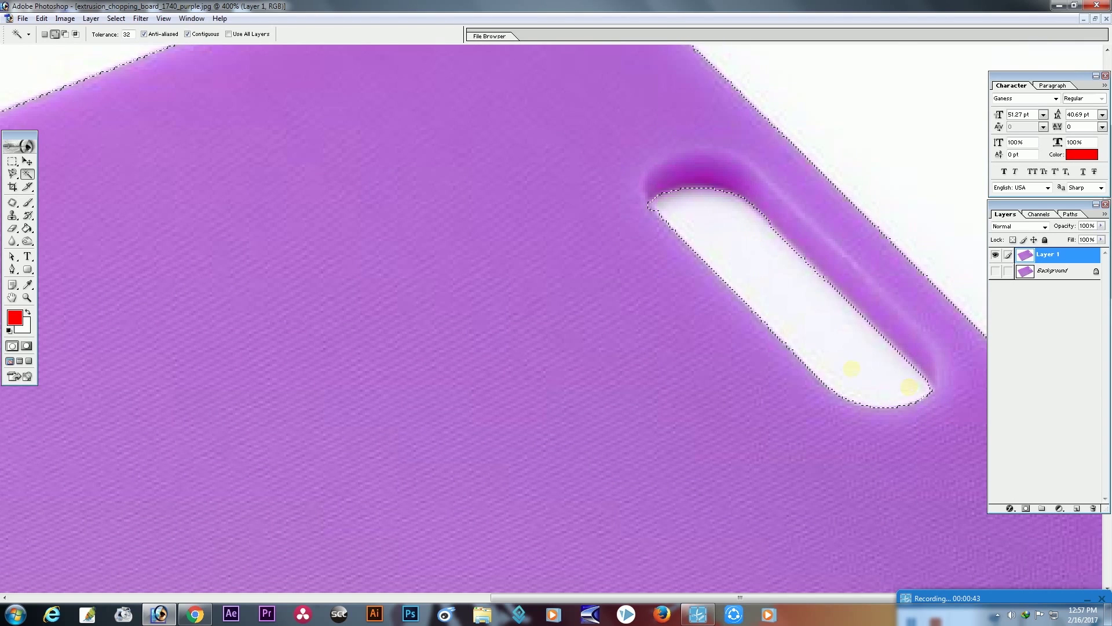
pyautogui.hotkey('ctrl', '-')
pyautogui.hotkey('ctrl', '-')
pyautogui.hotkey('ctrl', '-')
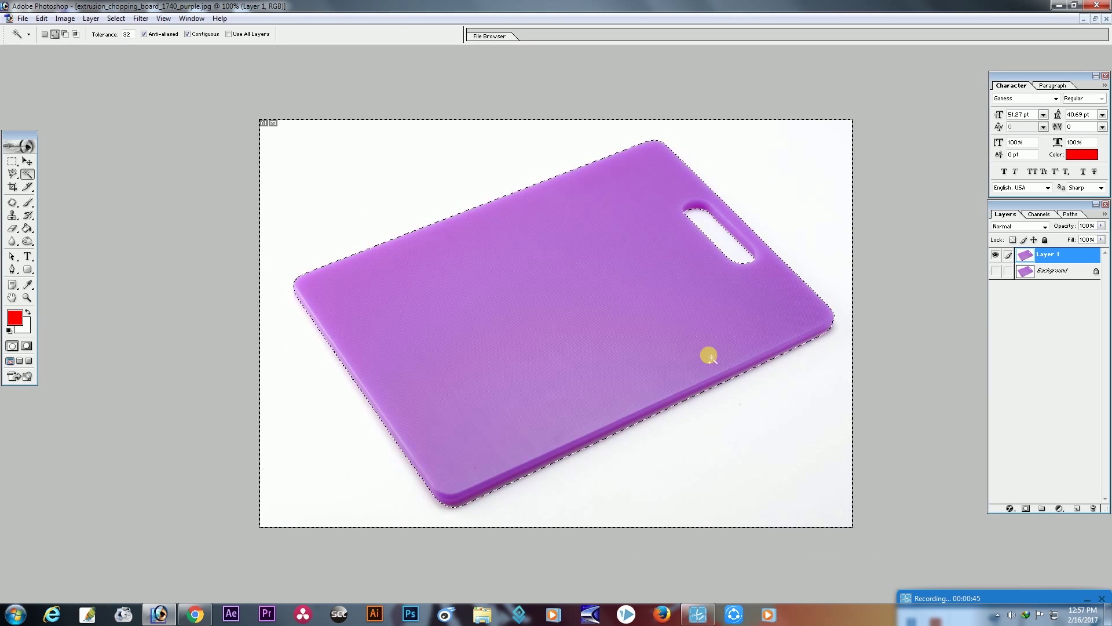
# - Feather the selection, delete the white background, and deselect
pyautogui.hotkey('ctrl', 'alt', 'd')
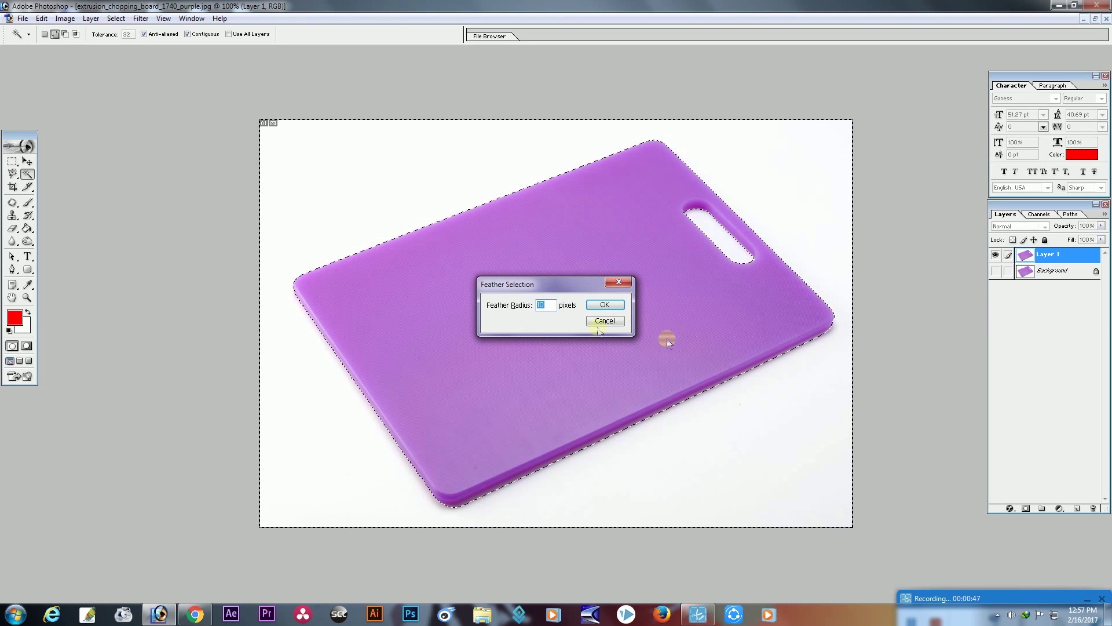
pyautogui.click(552, 310)
pyautogui.press('Return')
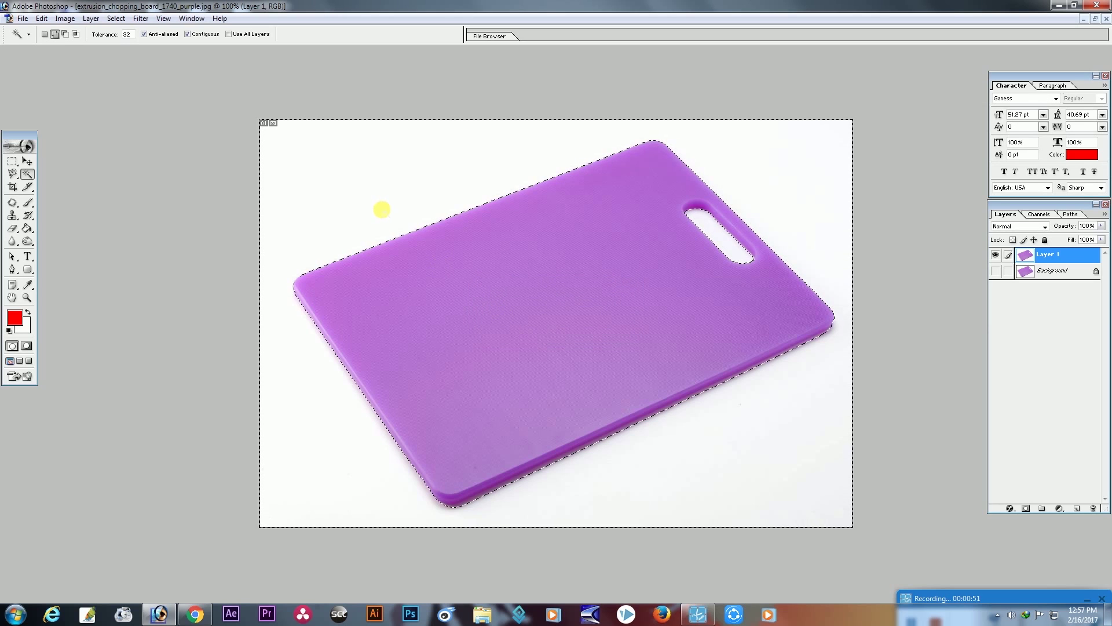
pyautogui.press('Delete')
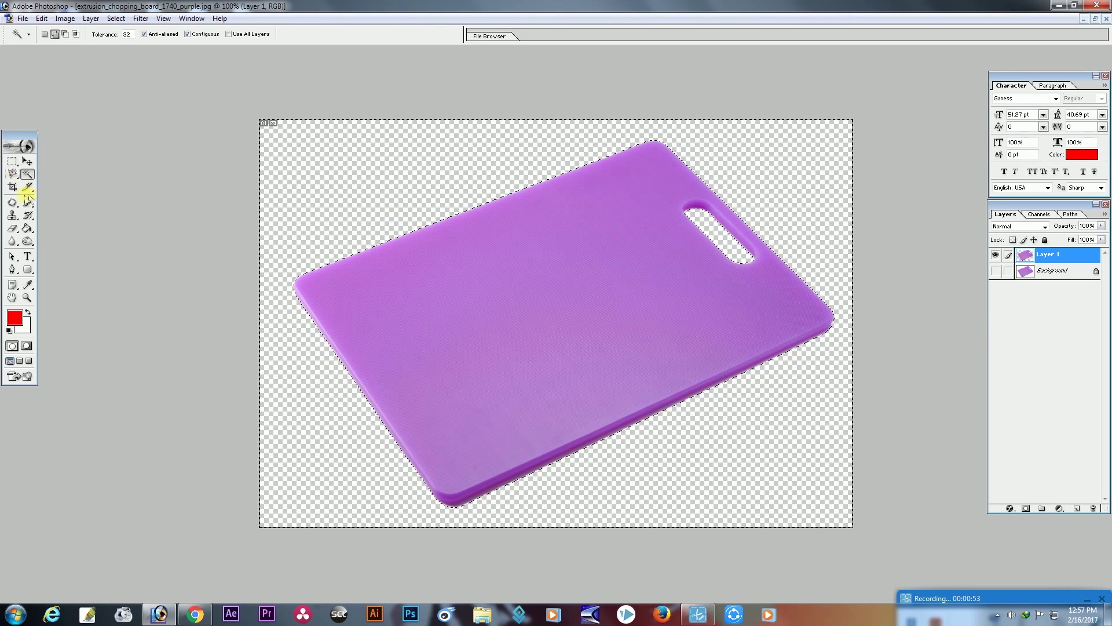
pyautogui.hotkey('ctrl', 'd')
pyautogui.press('c')
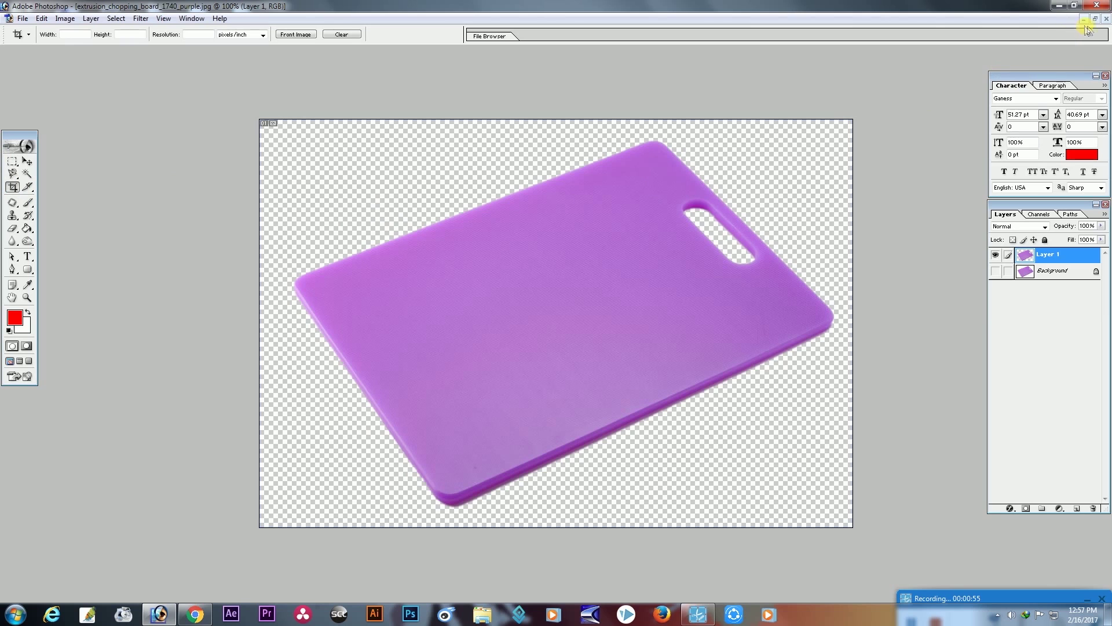
# - Copy the cut-out board into the wood document and close the board photo without saving
pyautogui.click(1094, 20)
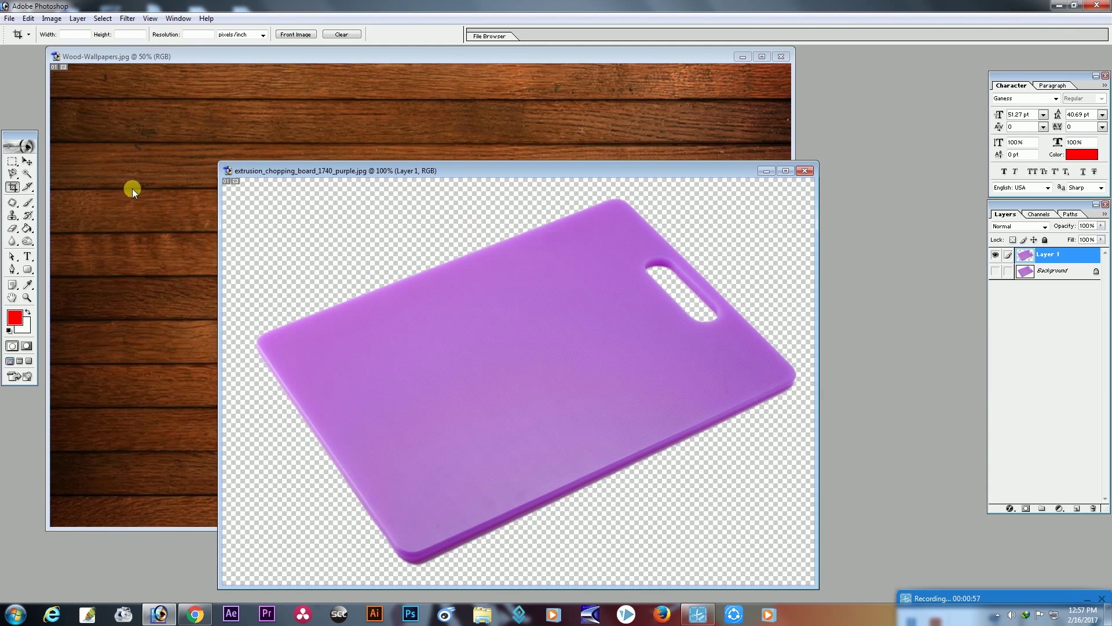
pyautogui.click(28, 161)
pyautogui.moveTo(489, 370); pyautogui.dragTo(162, 178)
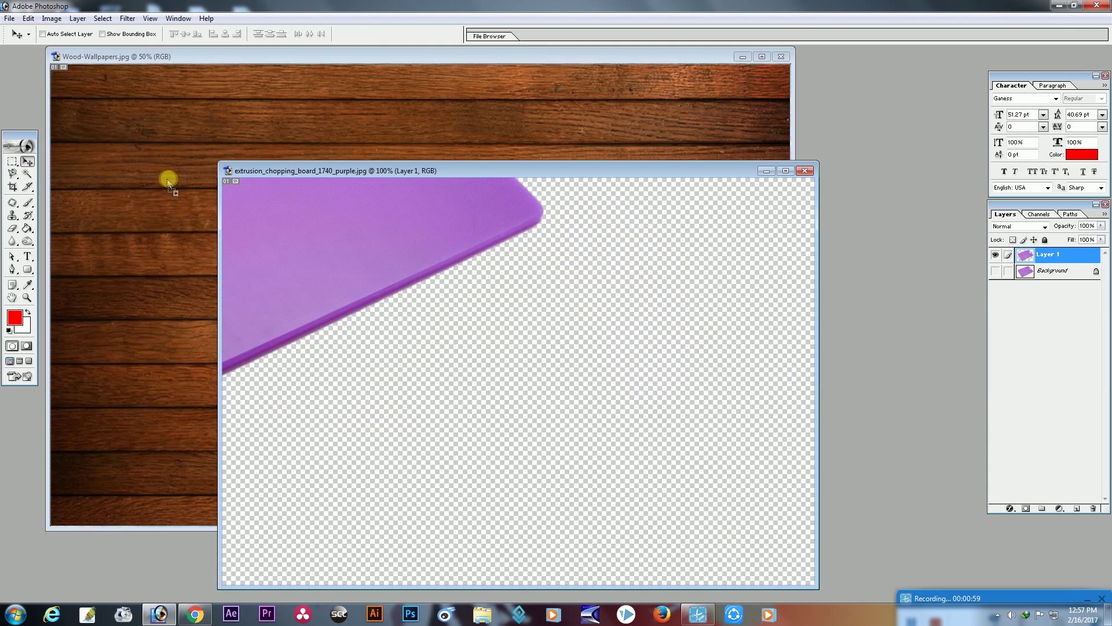
pyautogui.click(806, 191)
pyautogui.click(805, 170)
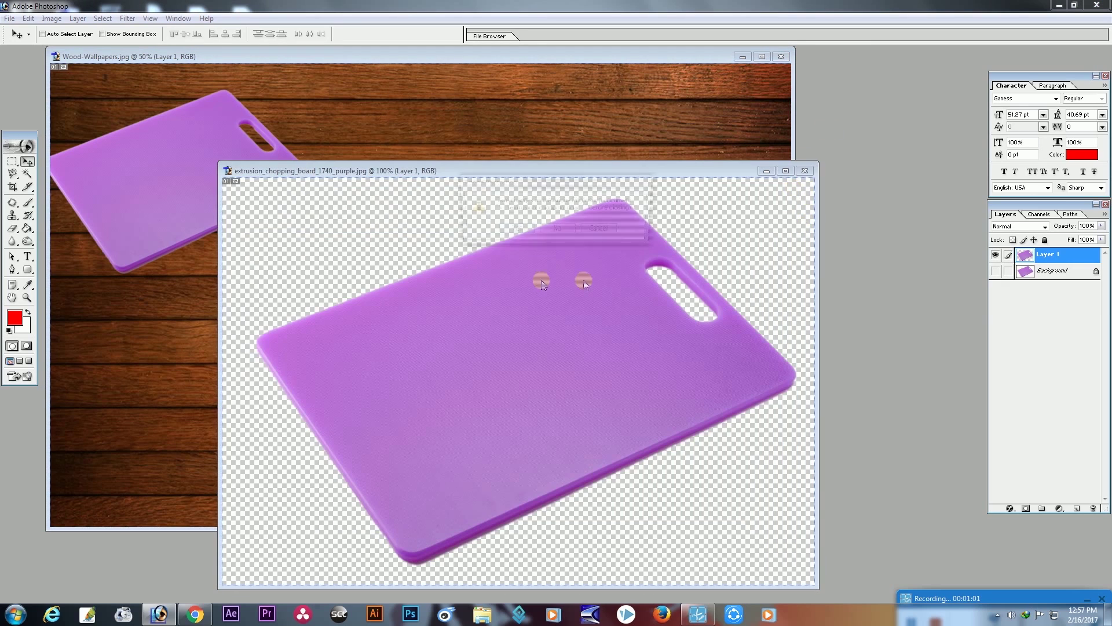
pyautogui.click(547, 231)
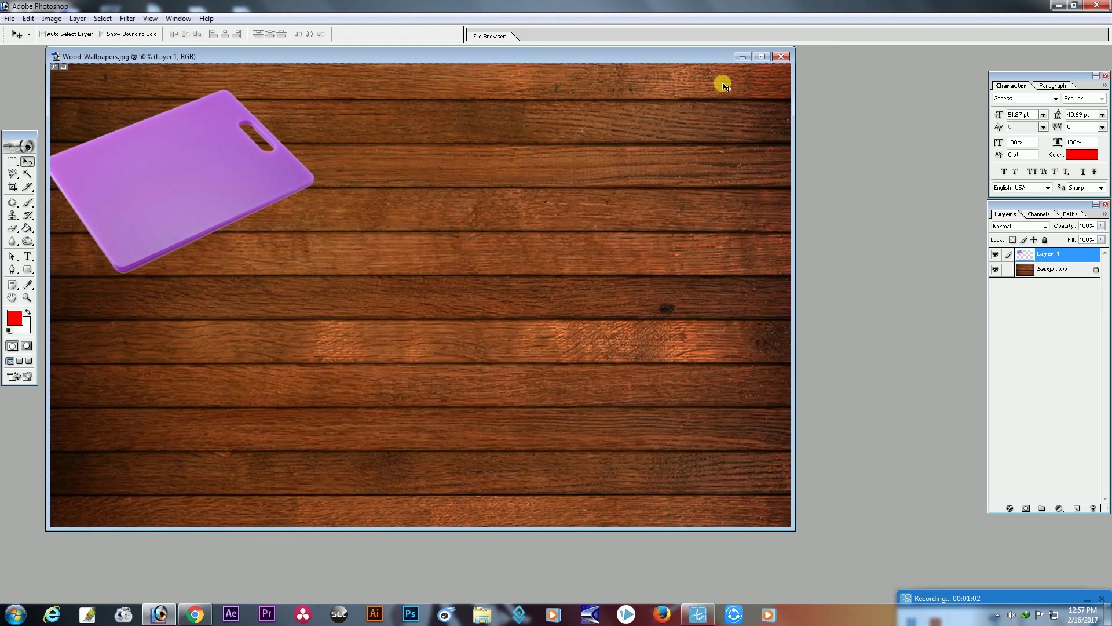
# - Centre the board on the wood and scale it to about double size
pyautogui.click(761, 56)
pyautogui.moveTo(301, 210); pyautogui.dragTo(521, 359)
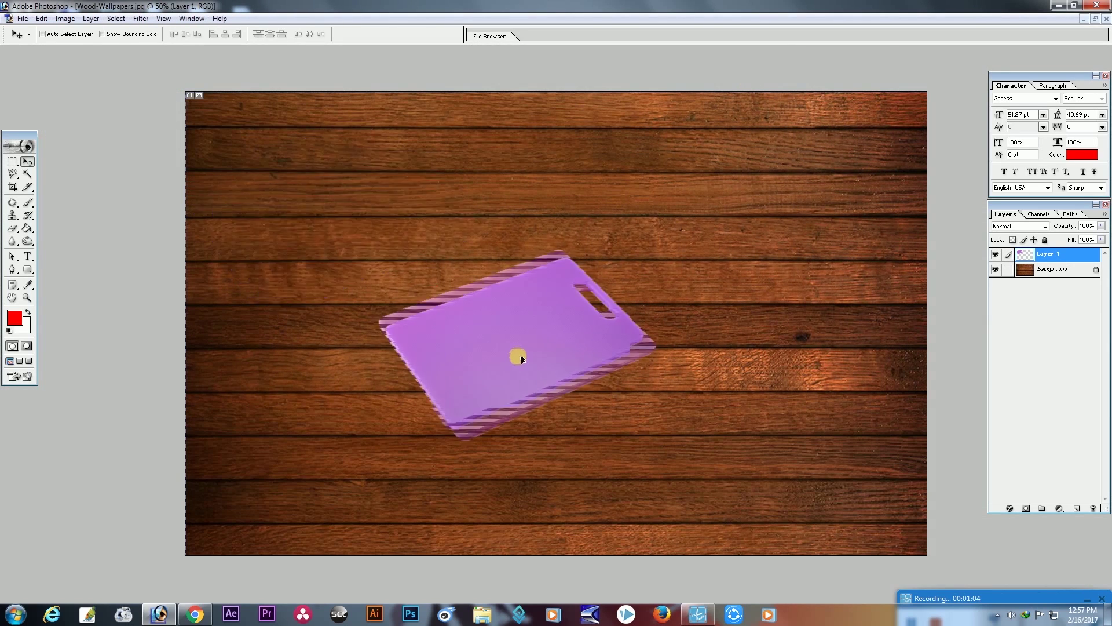
pyautogui.hotkey('ctrl', 't')
pyautogui.moveTo(661, 265)
pyautogui.mouseDown()
pyautogui.moveTo(852, 104)
pyautogui.moveTo(950, 63)
pyautogui.mouseUp()
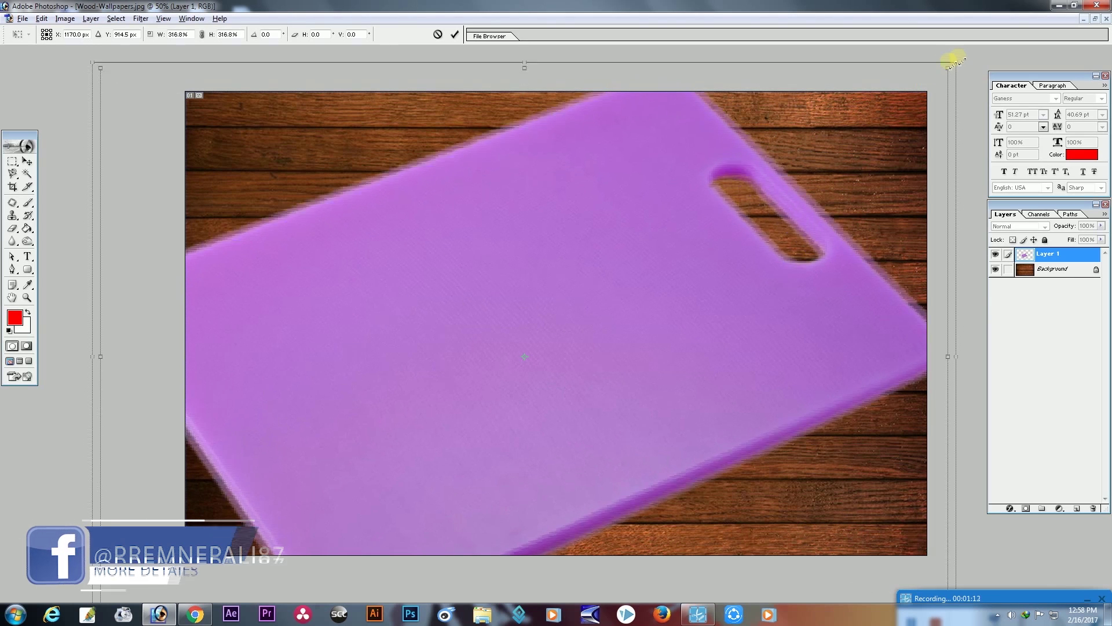
pyautogui.press('Return')
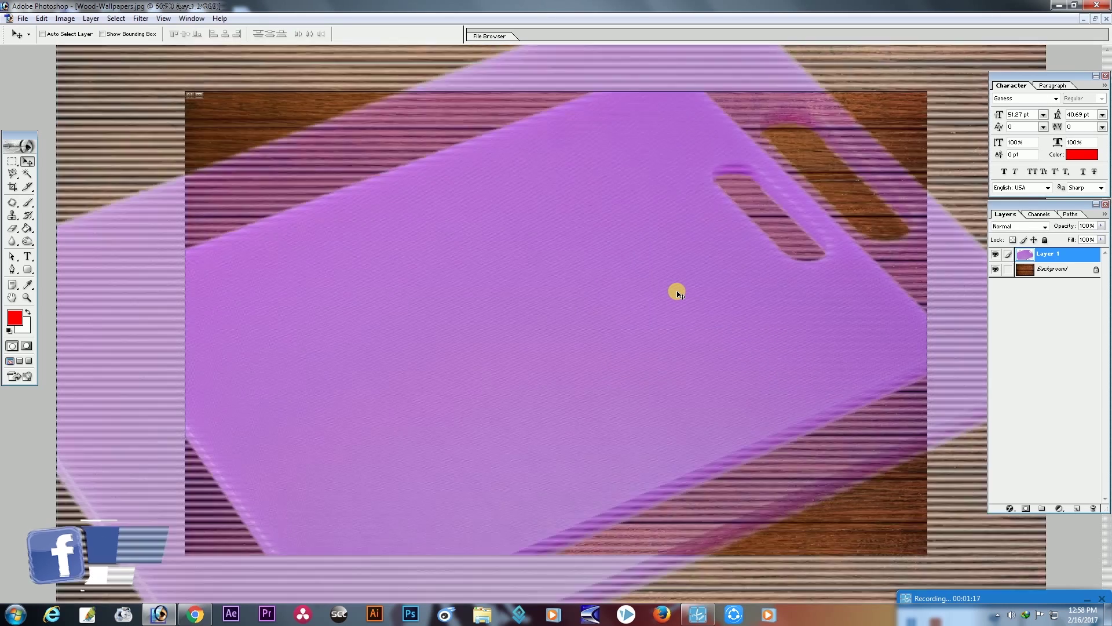
pyautogui.hotkey('ctrl', '-')
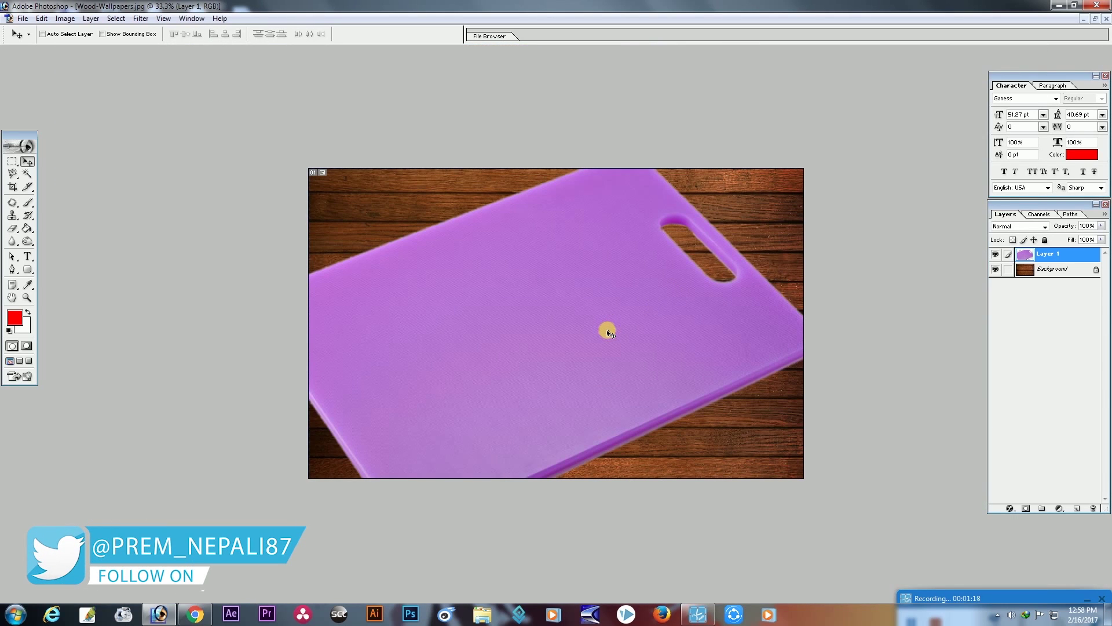
# - Shift the board slightly right and enlarge it a little more
pyautogui.moveTo(607, 334); pyautogui.dragTo(621, 345)
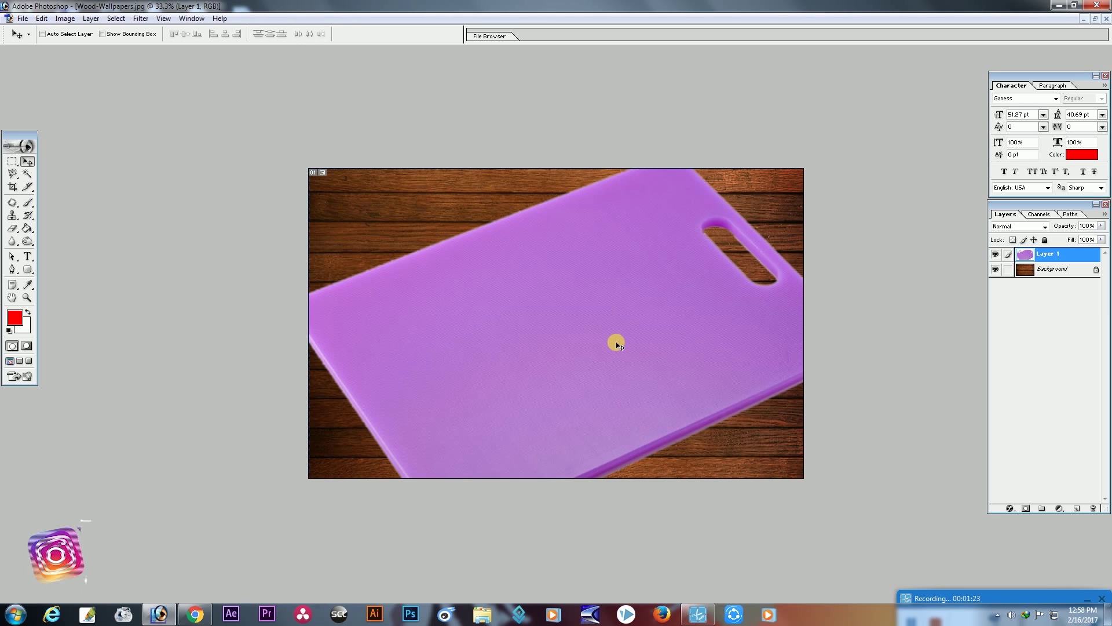
pyautogui.hotkey('ctrl', '+')
pyautogui.hotkey('ctrl', '-')
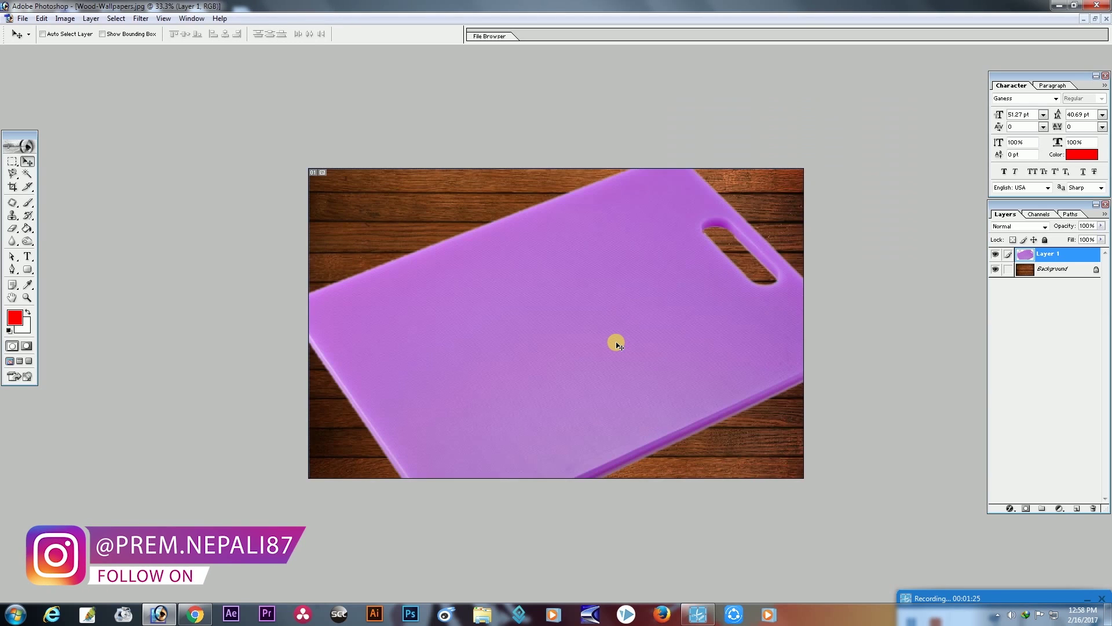
pyautogui.hotkey('ctrl', 't')
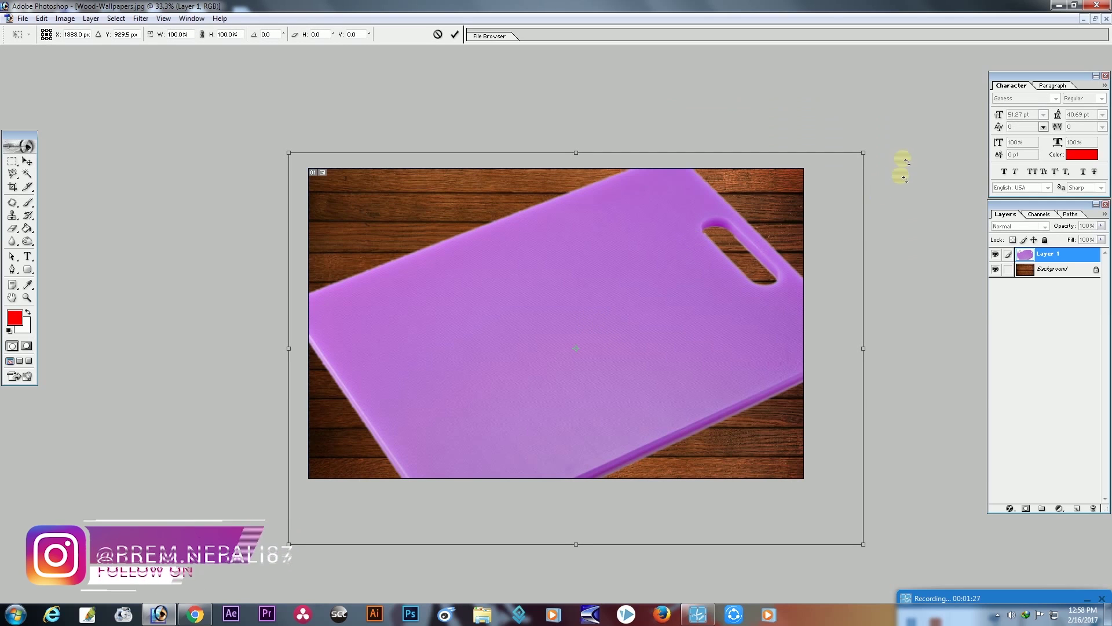
pyautogui.moveTo(863, 152); pyautogui.dragTo(881, 141)
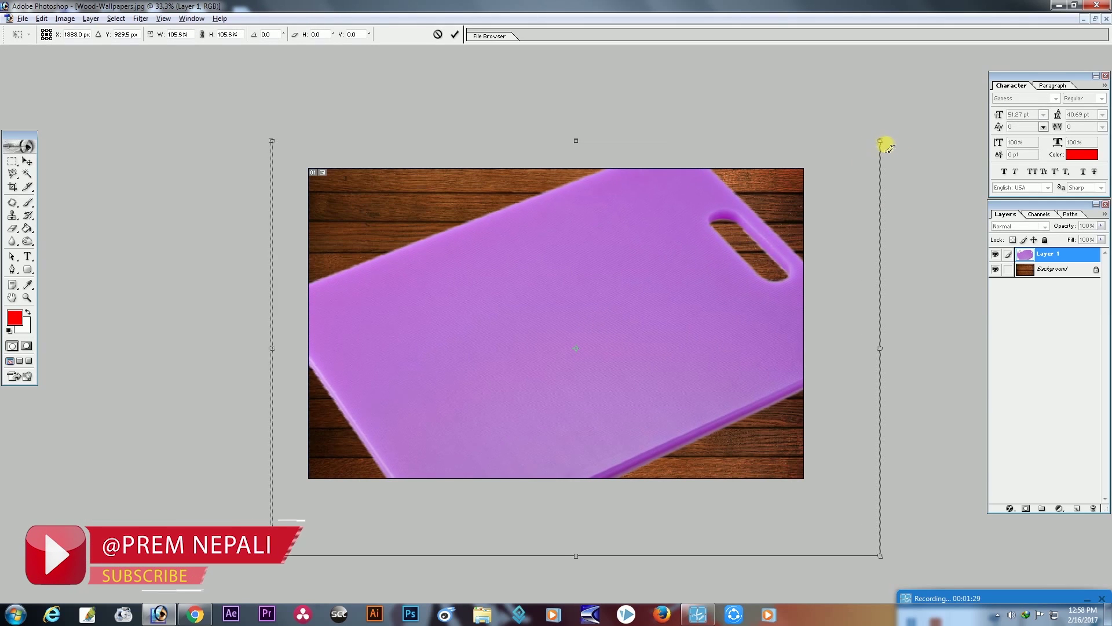
pyautogui.doubleClick(807, 240)
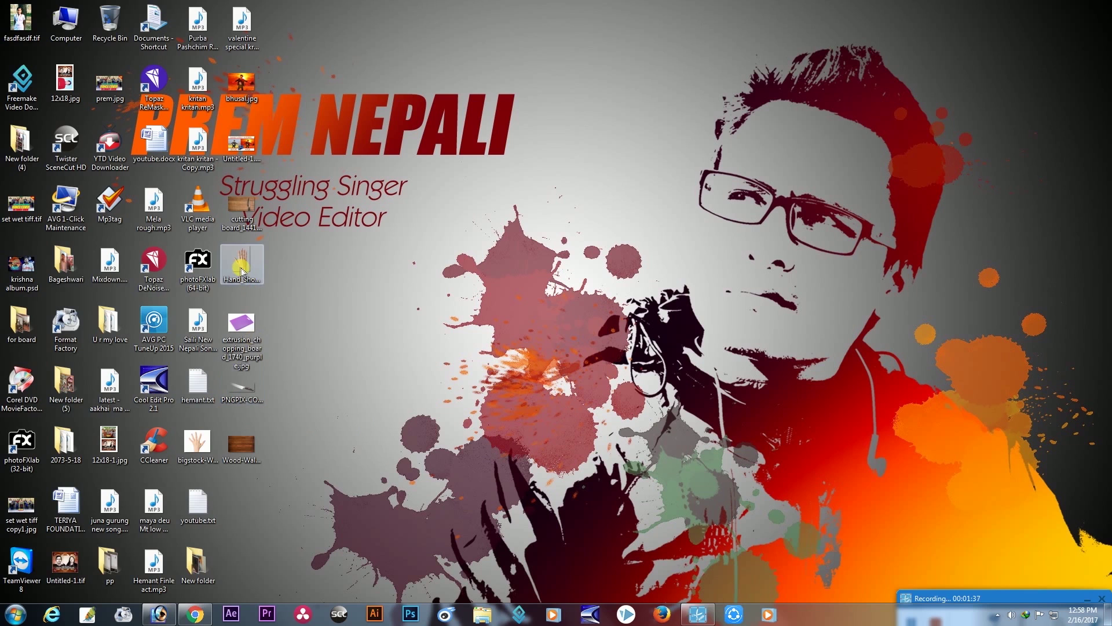
# - Copy the hand PNG into the board document and close the separate hand image
pyautogui.moveTo(242, 271); pyautogui.dragTo(259, 600)
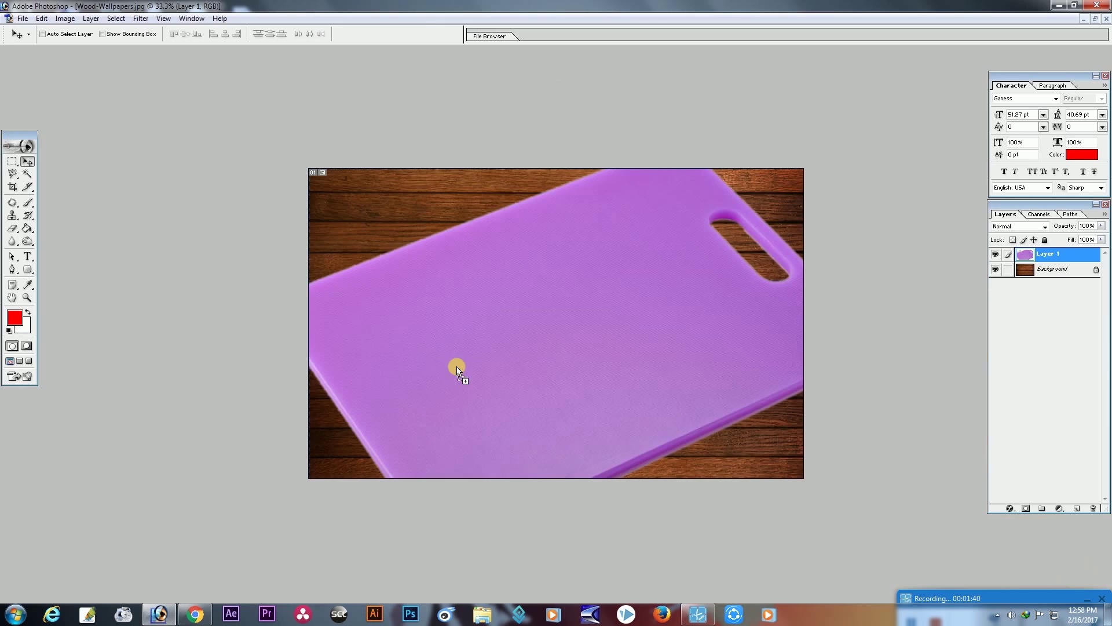
pyautogui.moveTo(259, 600); pyautogui.dragTo(460, 362)
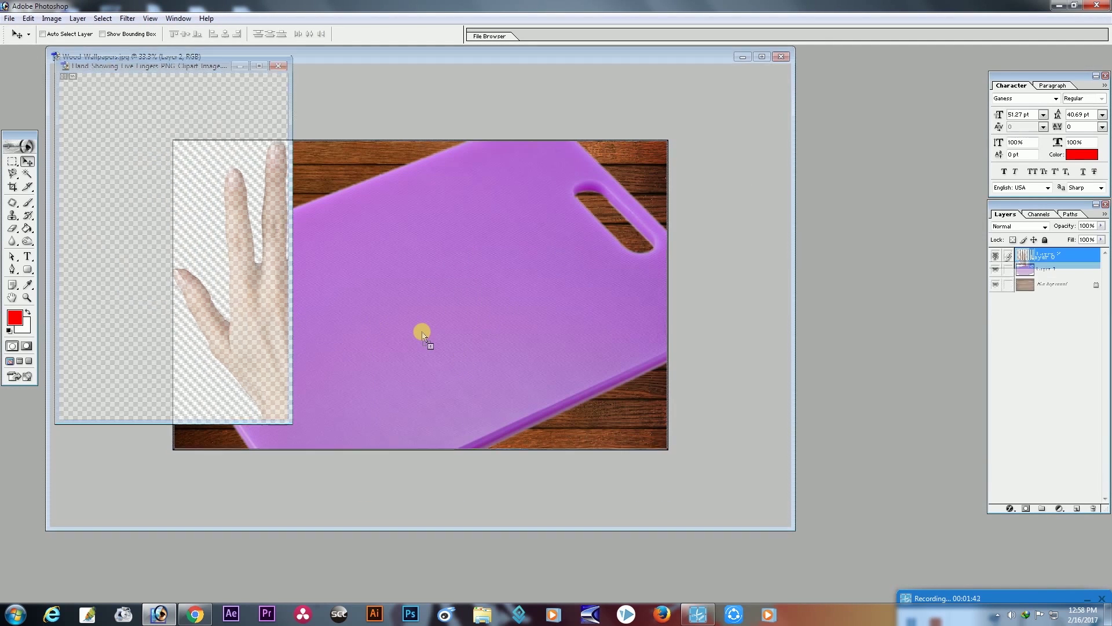
pyautogui.moveTo(169, 186); pyautogui.dragTo(422, 325)
pyautogui.moveTo(267, 58); pyautogui.dragTo(315, 130)
pyautogui.click(281, 66)
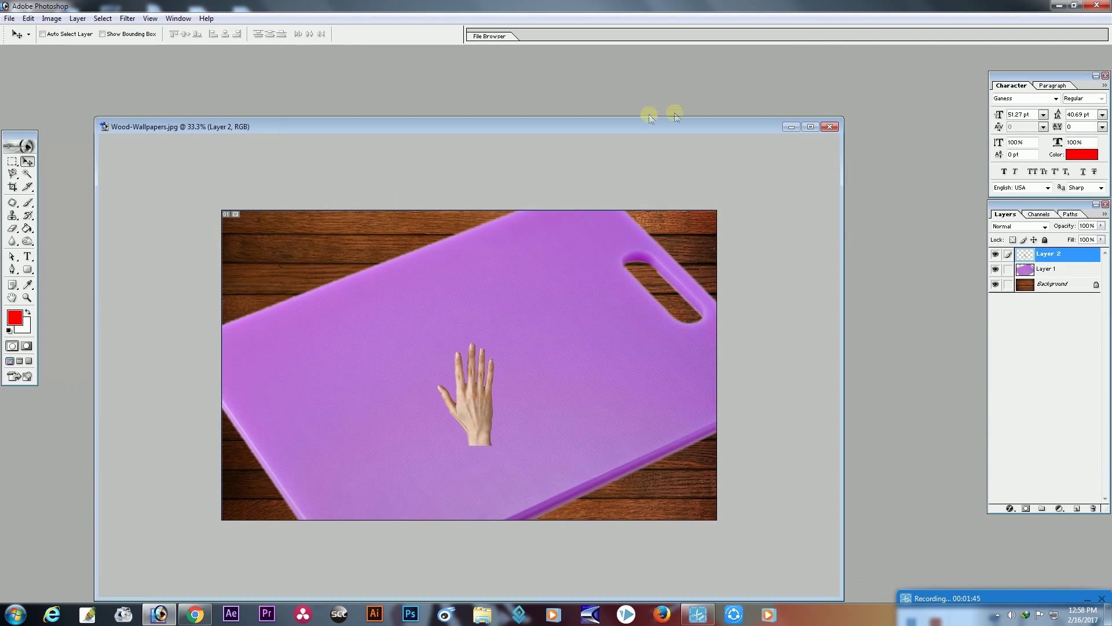
pyautogui.click(811, 127)
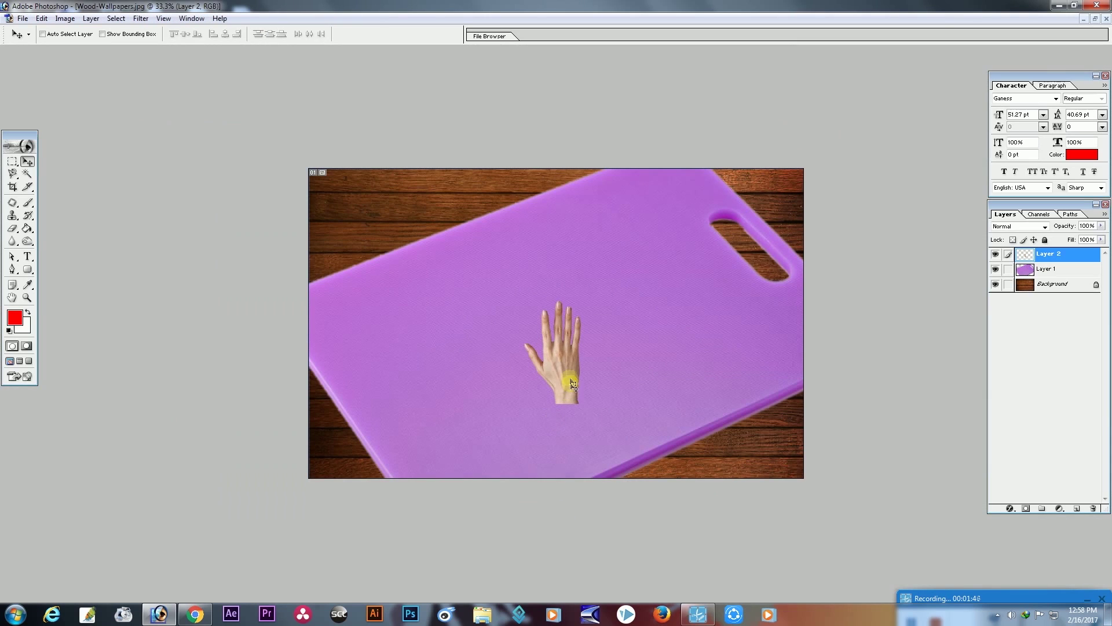
# - Scale the hand about two and a half times and rotate it to follow the board's angle
pyautogui.moveTo(572, 383); pyautogui.dragTo(523, 415)
pyautogui.hotkey('ctrl', 't')
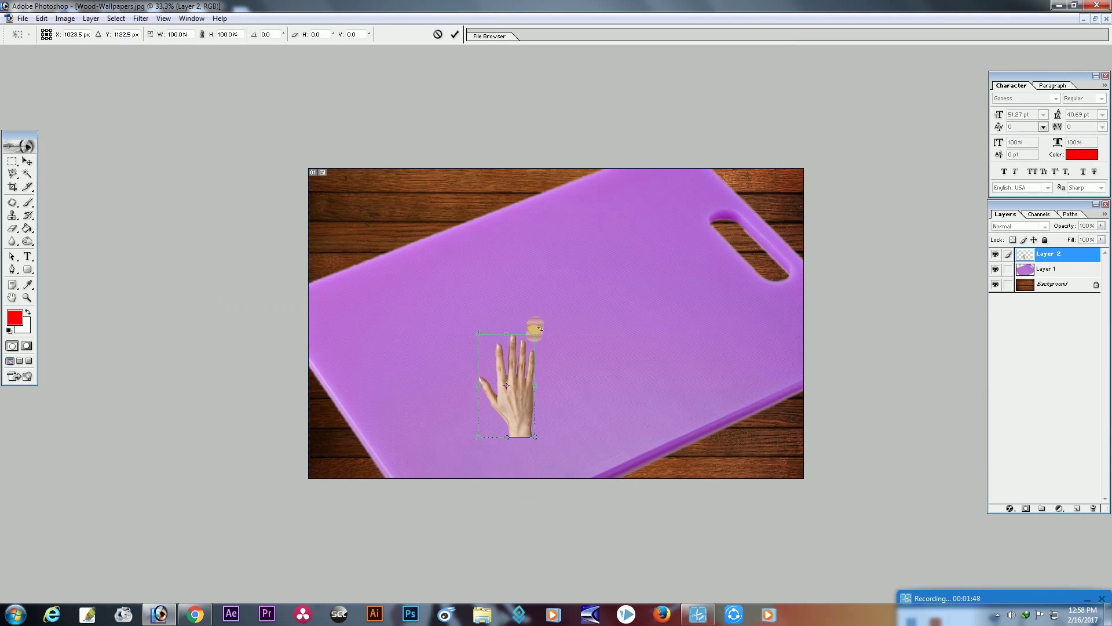
pyautogui.moveTo(539, 329); pyautogui.dragTo(650, 260)
pyautogui.moveTo(645, 385); pyautogui.dragTo(693, 345)
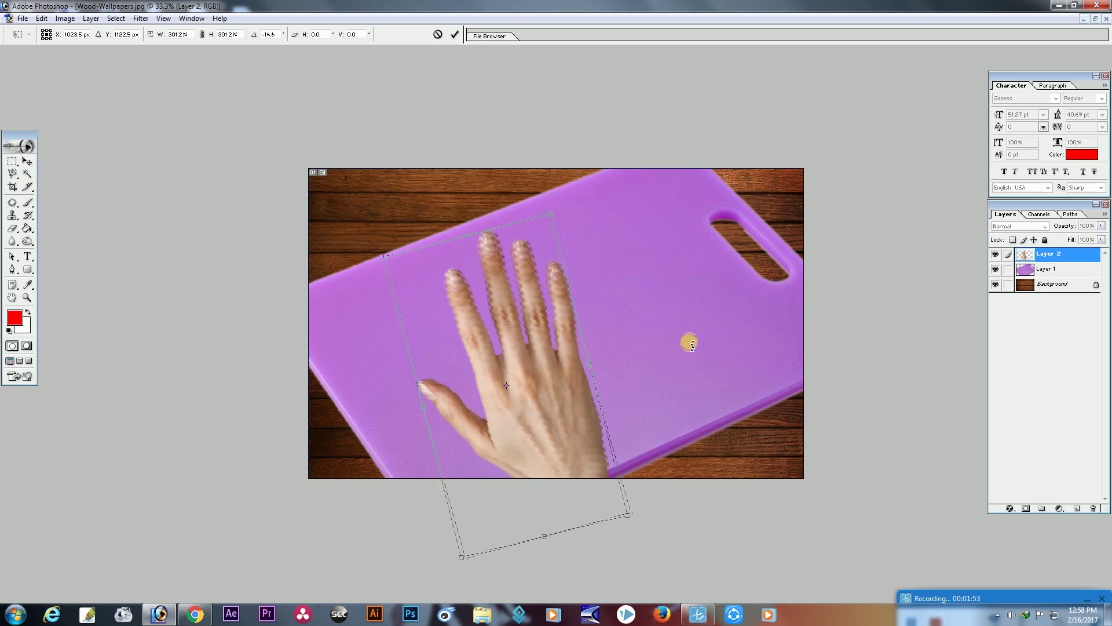
pyautogui.moveTo(572, 223); pyautogui.dragTo(544, 213)
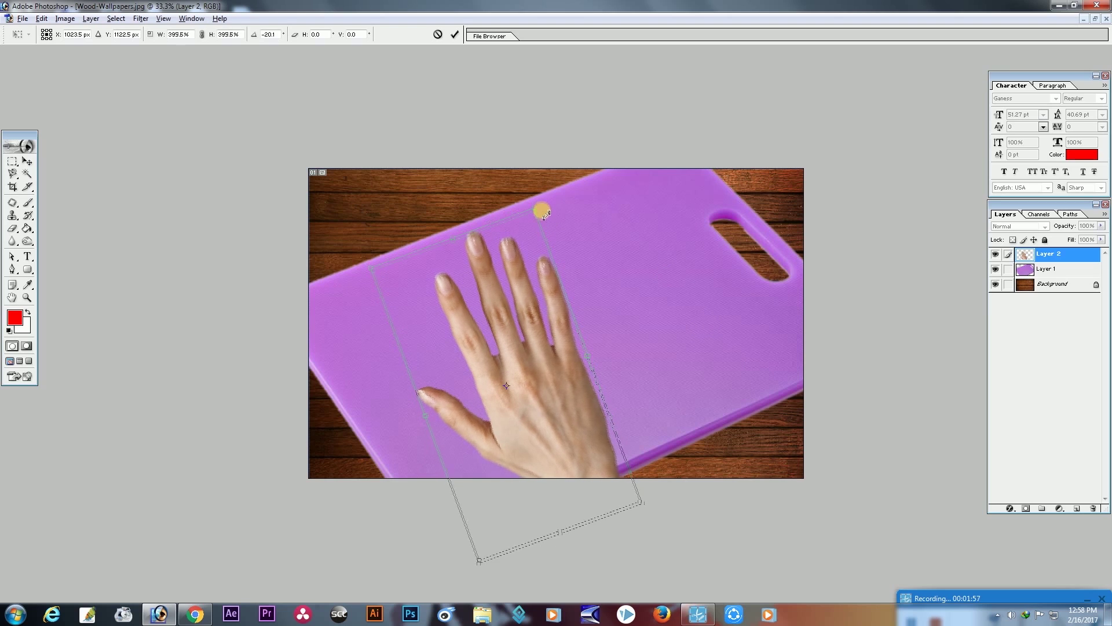
pyautogui.doubleClick(532, 376)
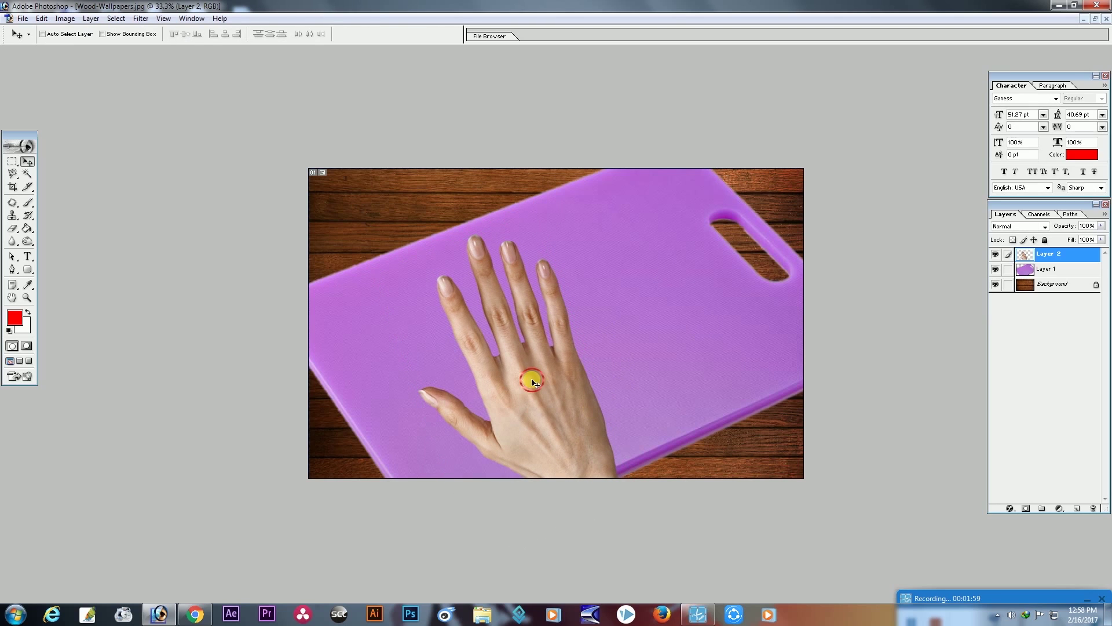
pyautogui.moveTo(533, 381); pyautogui.dragTo(543, 390)
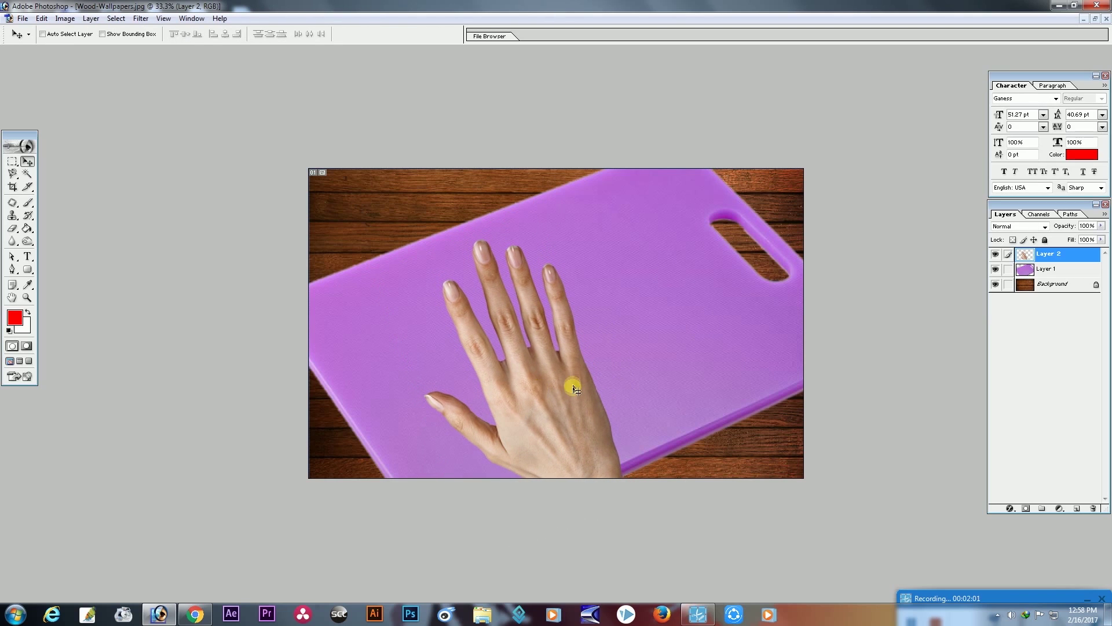
pyautogui.hotkey('ctrl', 't')
pyautogui.moveTo(694, 322); pyautogui.dragTo(651, 291)
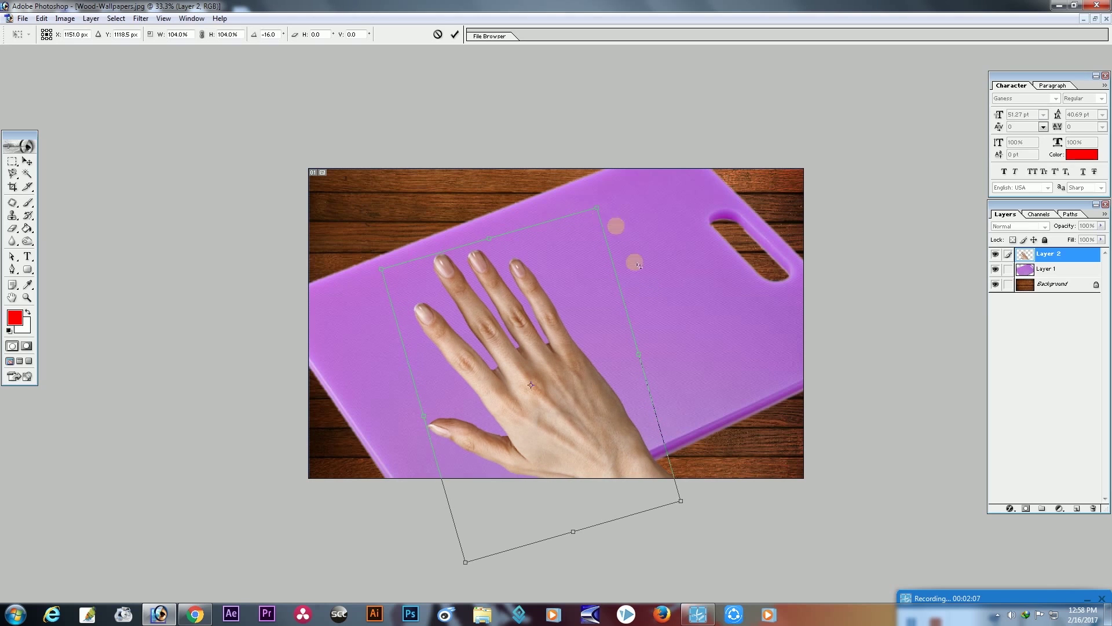
pyautogui.press('Return')
# - Zoom in on the hand and duplicate Layer 2 as Layer 2 copy
pyautogui.hotkey('ctrl', '+')
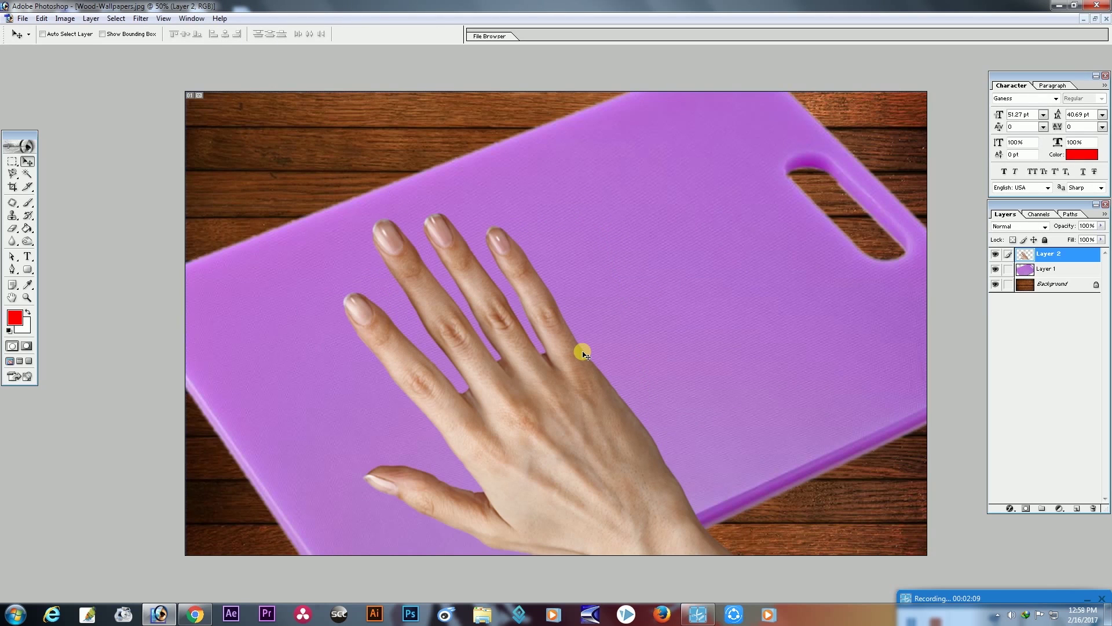
pyautogui.hotkey('ctrl', '-')
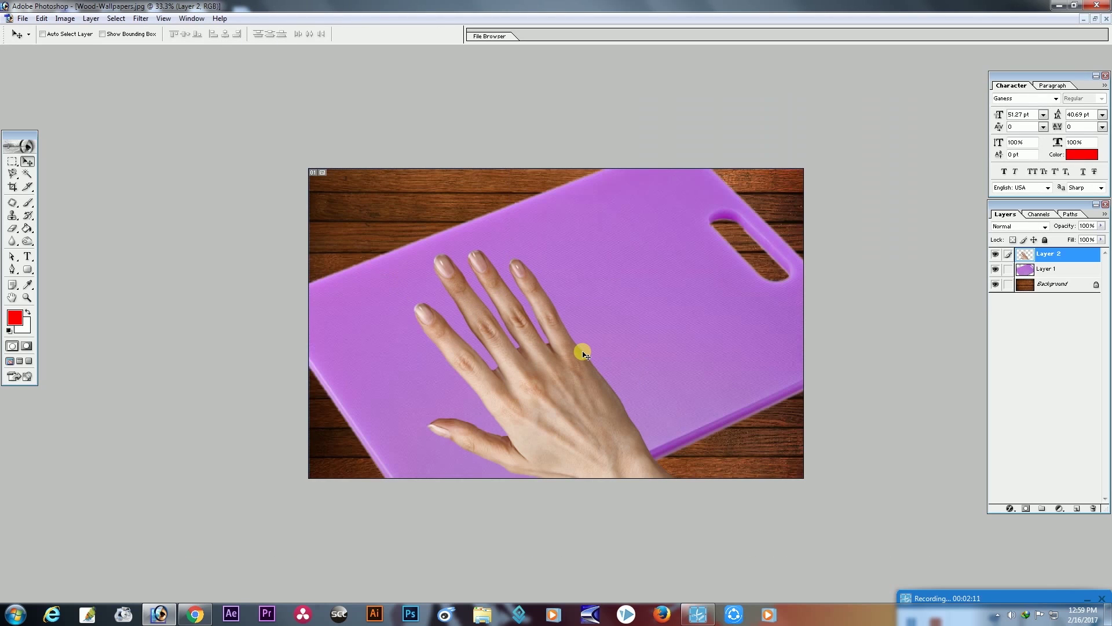
pyautogui.hotkey('ctrl', '+')
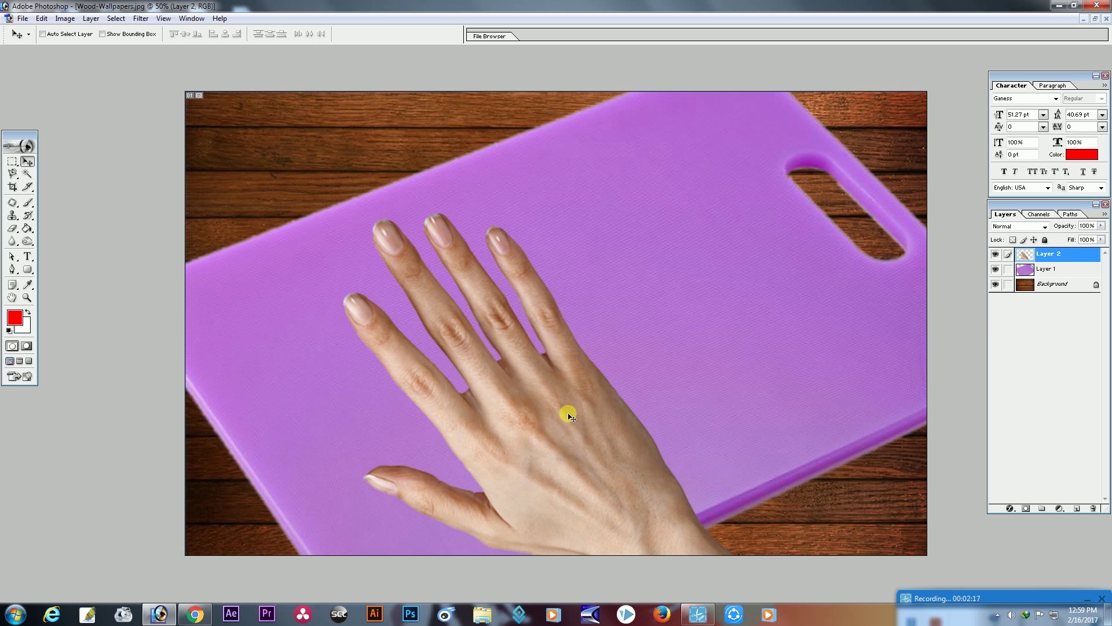
pyautogui.hotkey('ctrl', '+')
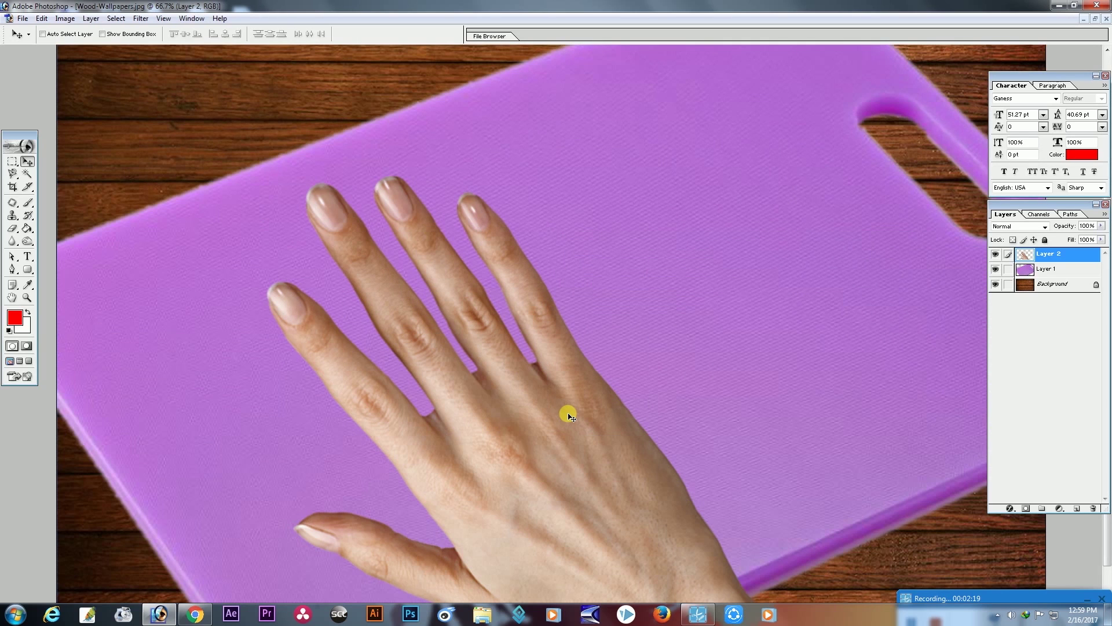
pyautogui.scroll(-2, 570, 417)
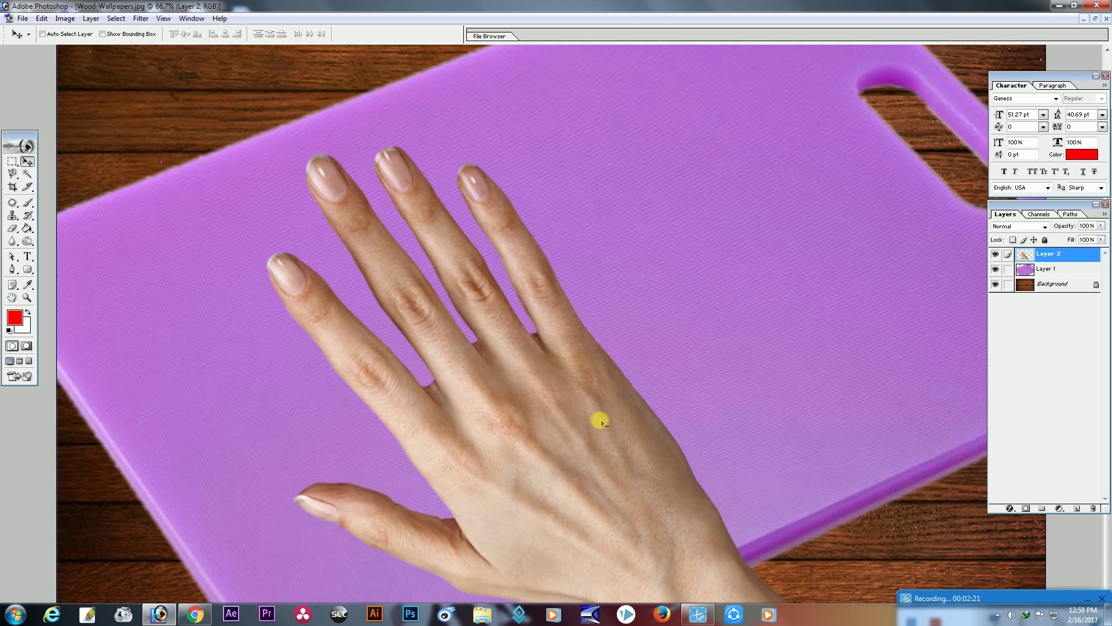
pyautogui.hotkey('ctrl', 'j')
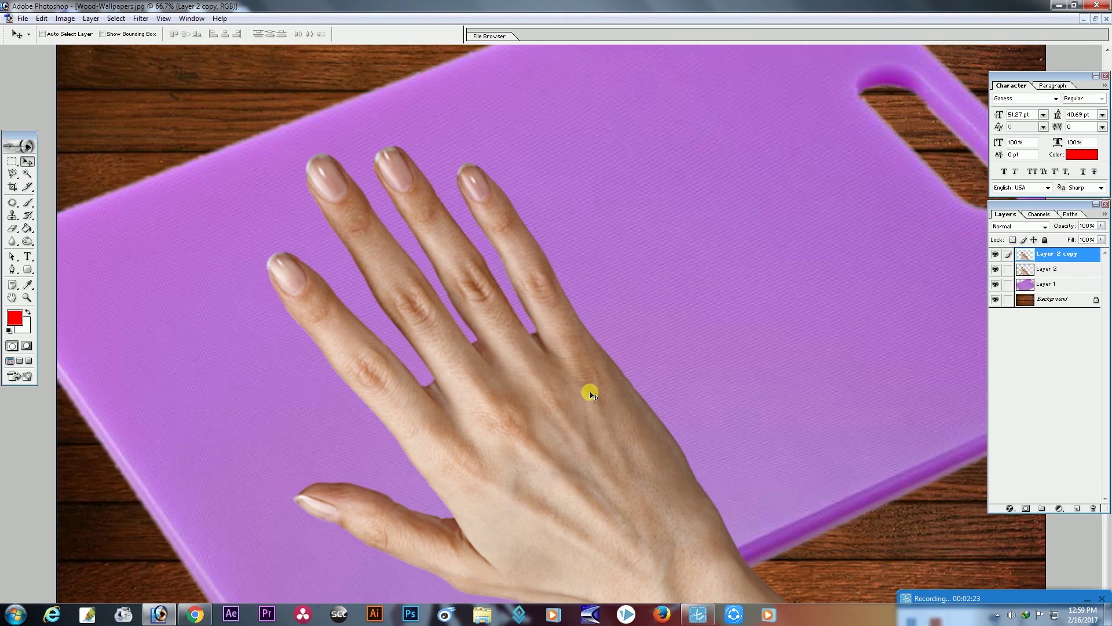
# - Hide Layer 2 and give Layer 2 copy a larger, lighter, closer drop shadow
pyautogui.click(996, 270)
pyautogui.rightClick(1059, 256)
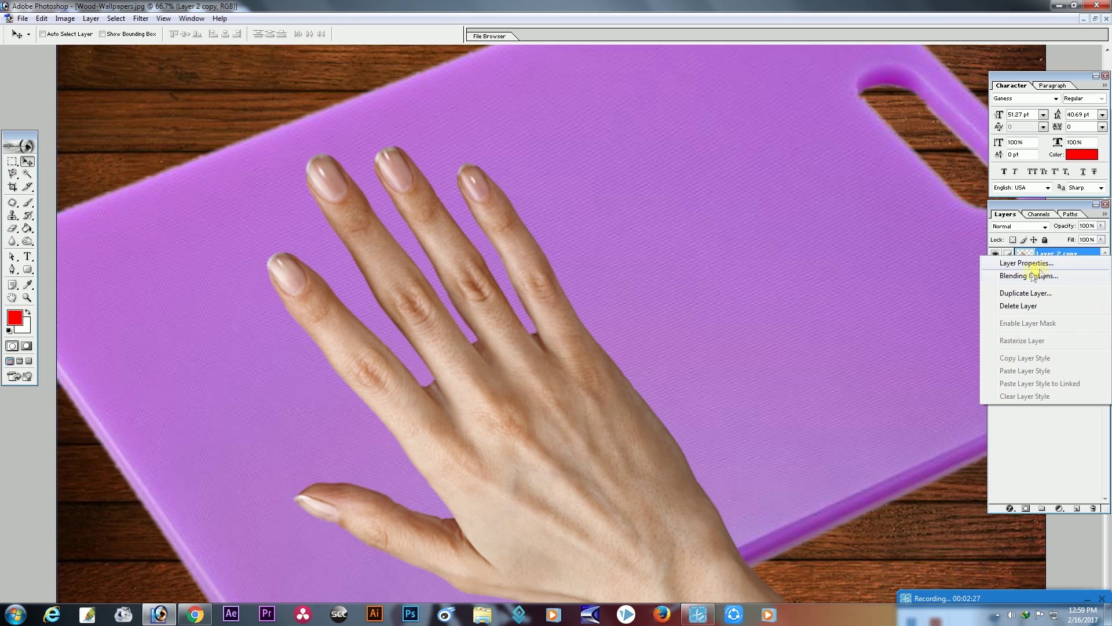
pyautogui.click(1025, 274)
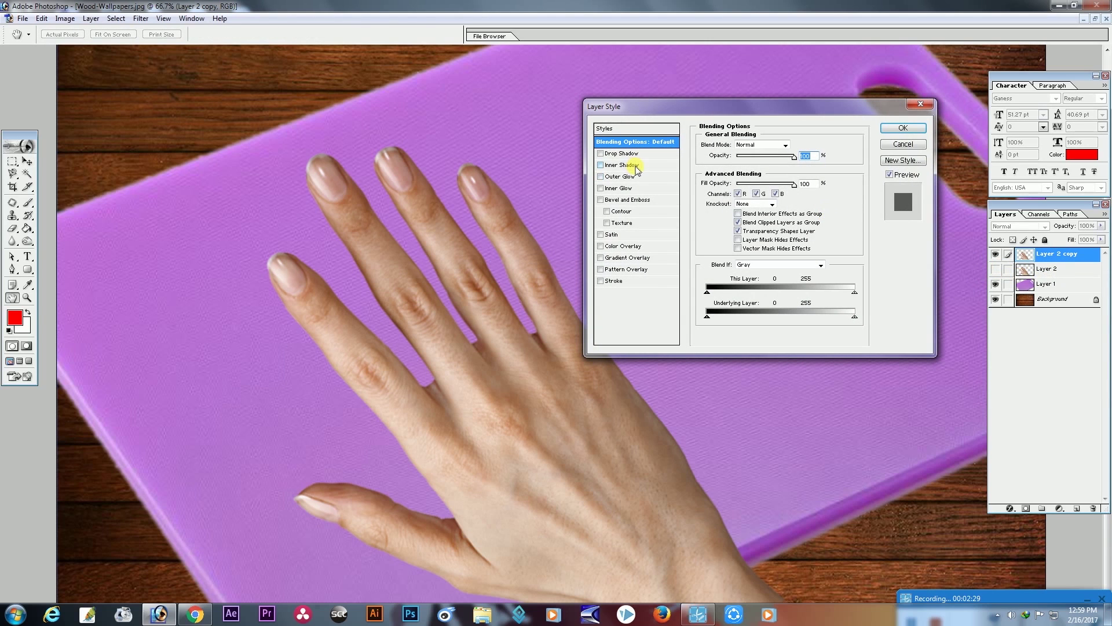
pyautogui.click(602, 154)
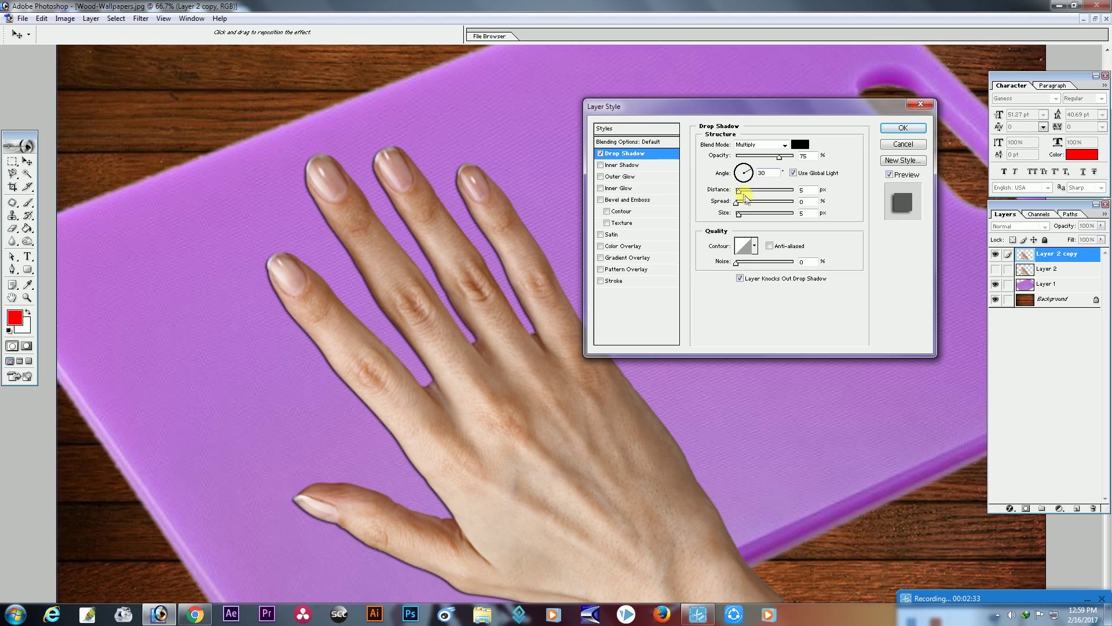
pyautogui.moveTo(741, 216)
pyautogui.mouseDown()
pyautogui.moveTo(747, 191)
pyautogui.moveTo(747, 204)
pyautogui.mouseUp()
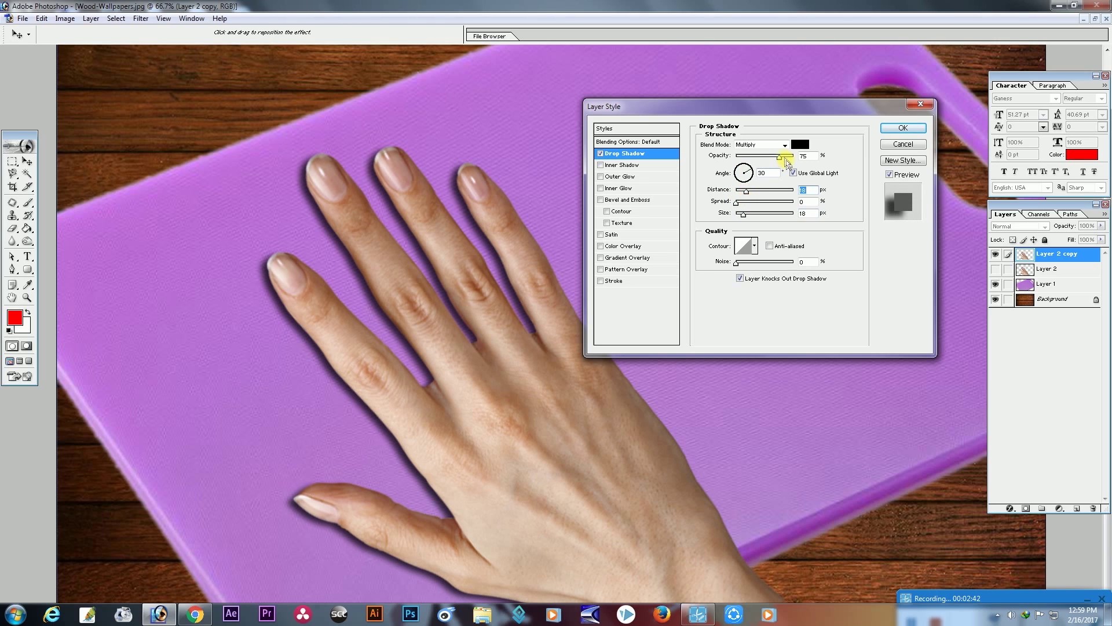
pyautogui.moveTo(780, 158); pyautogui.dragTo(773, 158)
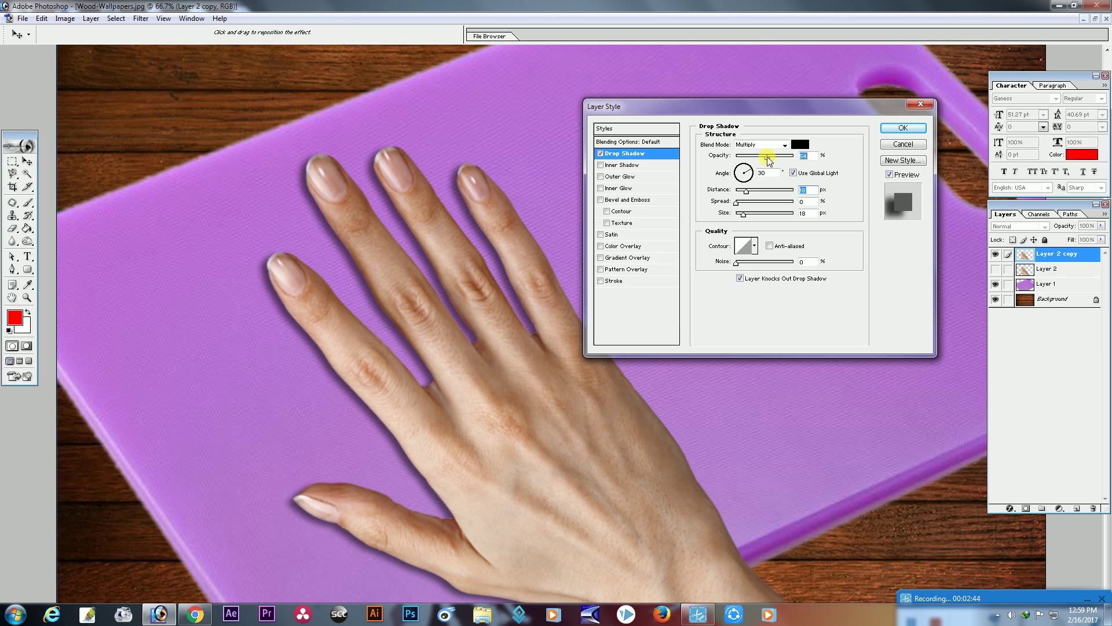
pyautogui.click(746, 194)
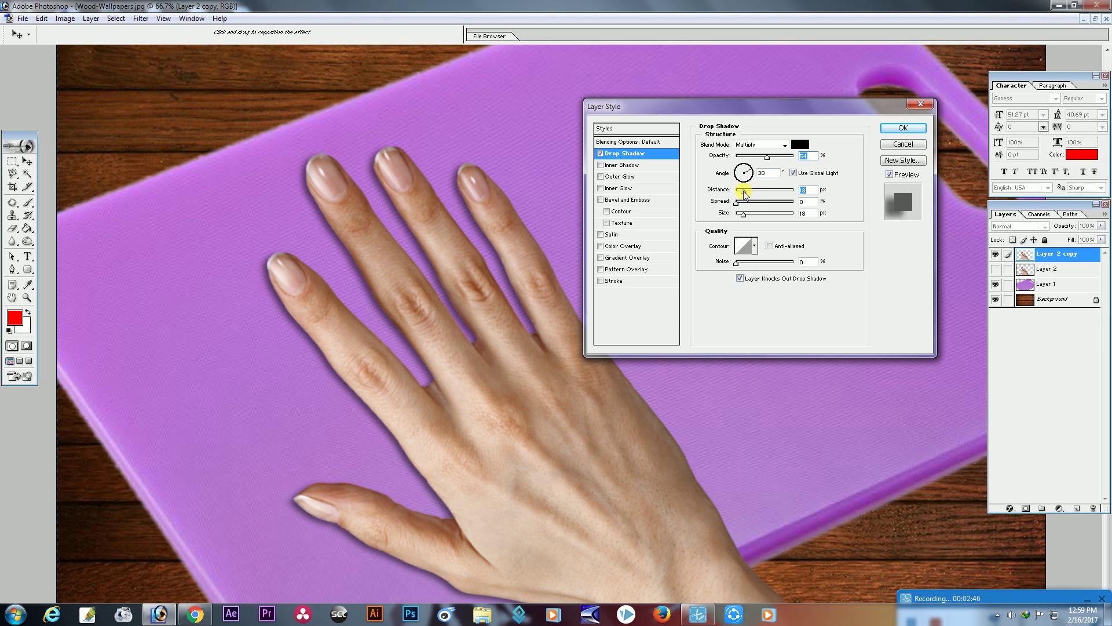
pyautogui.click(887, 127)
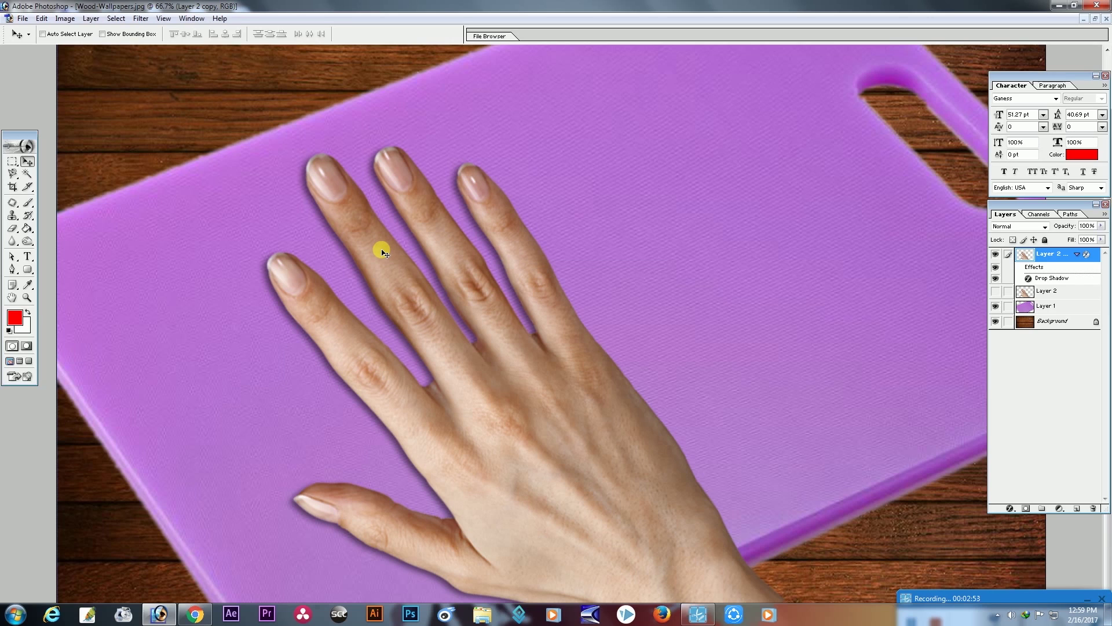
# - Draw a closed curved band path across the upper-left index finger with the Pen tool
pyautogui.click(11, 269)
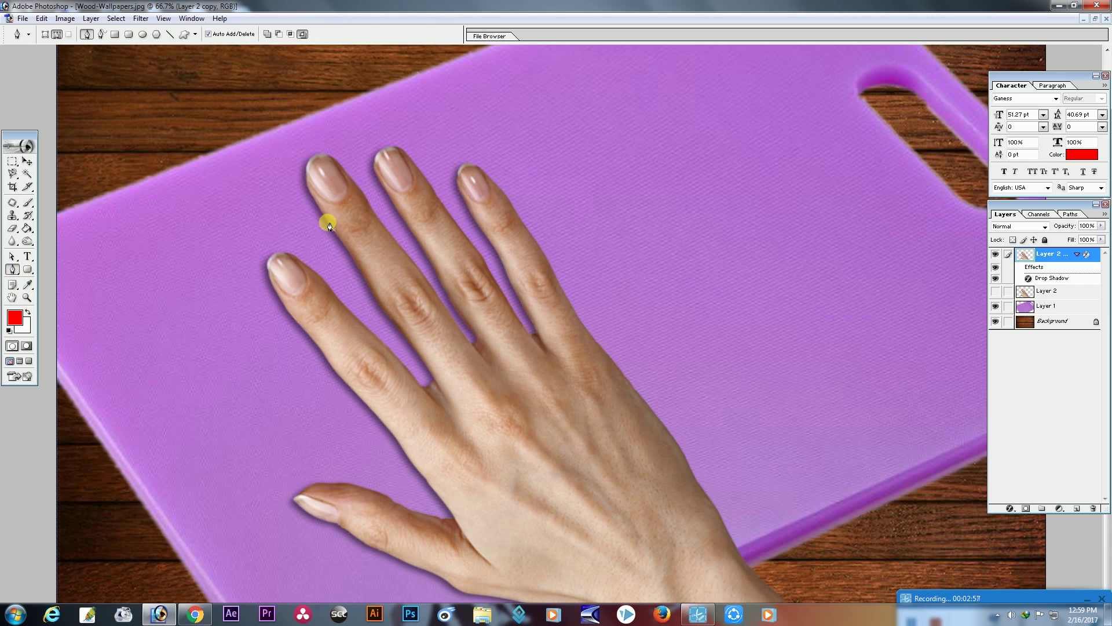
pyautogui.hotkey('ctrl', '+')
pyautogui.hotkey('ctrl', '+')
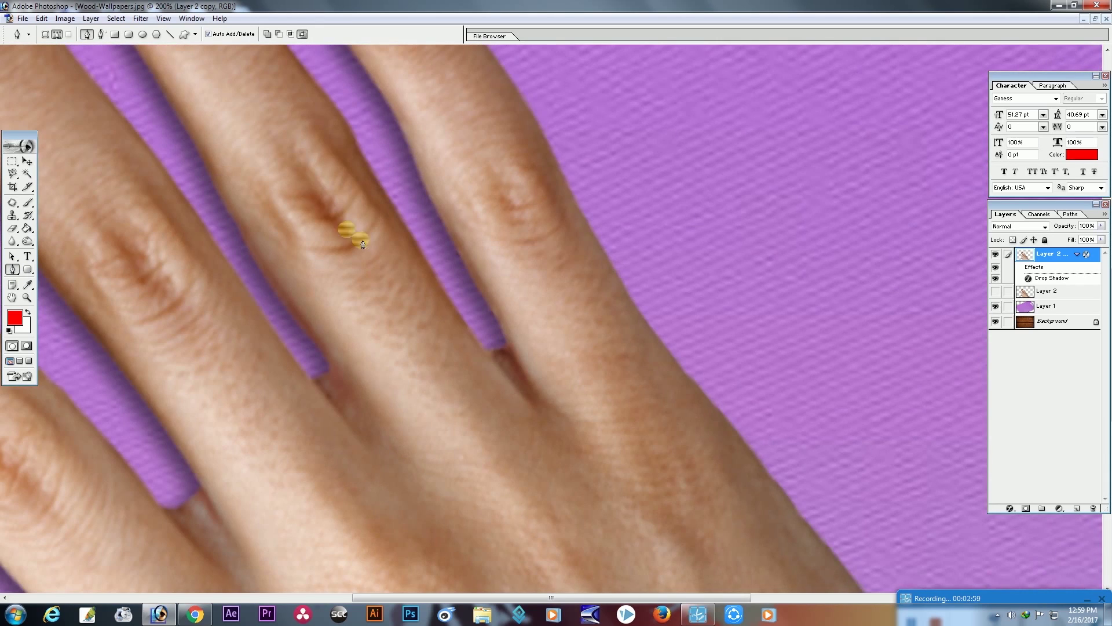
pyautogui.moveTo(363, 244); pyautogui.dragTo(522, 377)
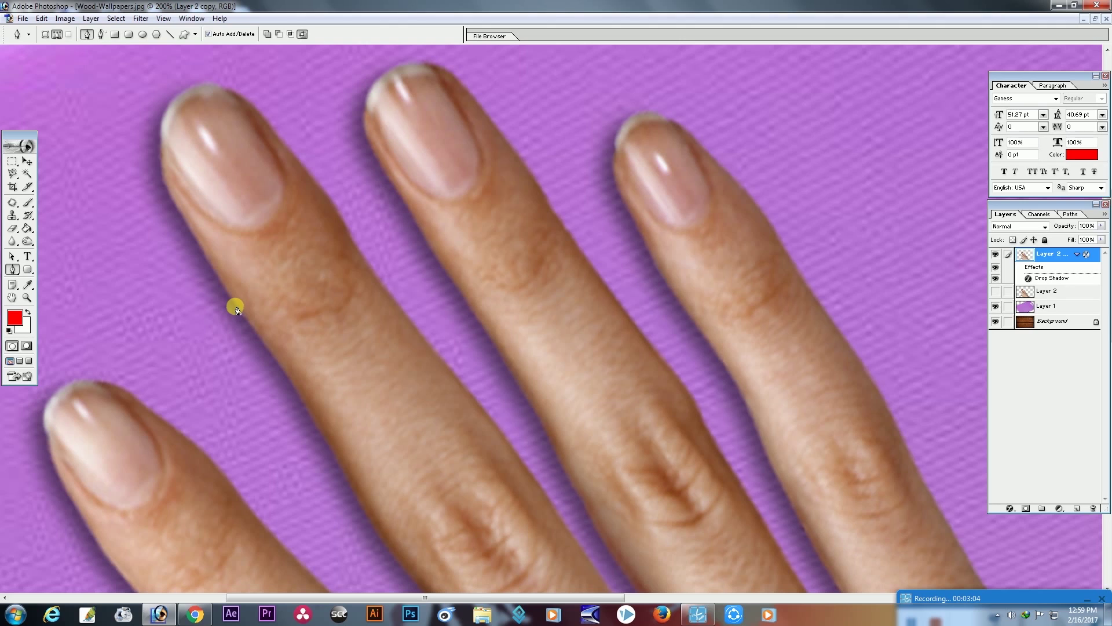
pyautogui.click(235, 306)
pyautogui.moveTo(353, 244); pyautogui.dragTo(427, 265)
pyautogui.click(369, 267)
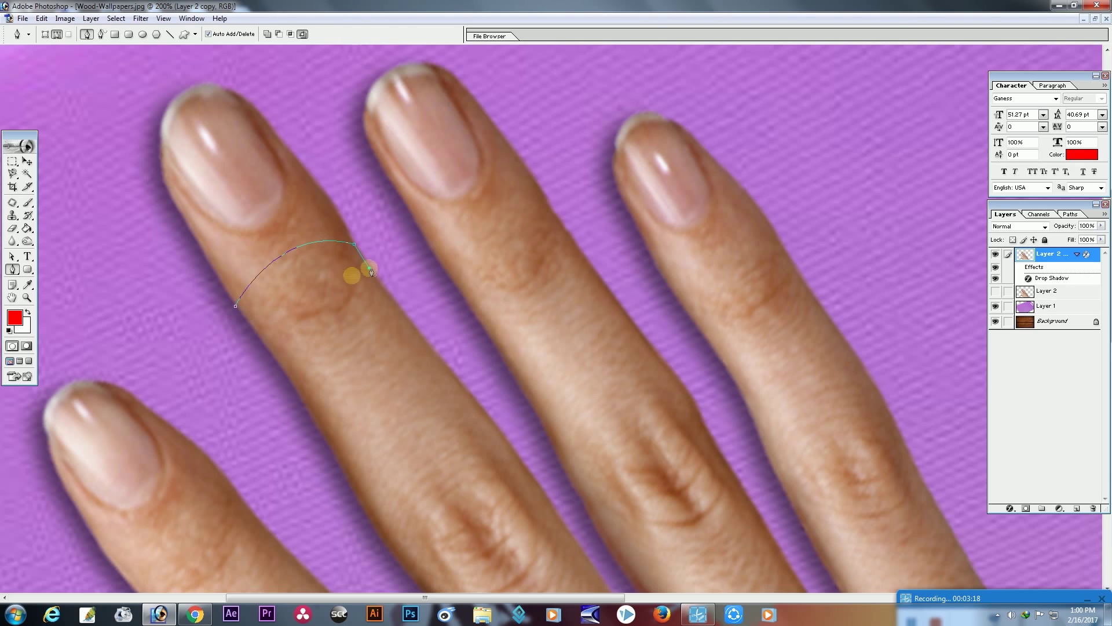
pyautogui.click(259, 333)
pyautogui.moveTo(259, 333)
pyautogui.mouseDown()
pyautogui.moveTo(253, 365)
pyautogui.moveTo(220, 404)
pyautogui.mouseUp()
pyautogui.click(256, 332)
pyautogui.click(237, 306)
# - Turn the band path into a selection and delete it from the finger
pyautogui.rightClick(279, 271)
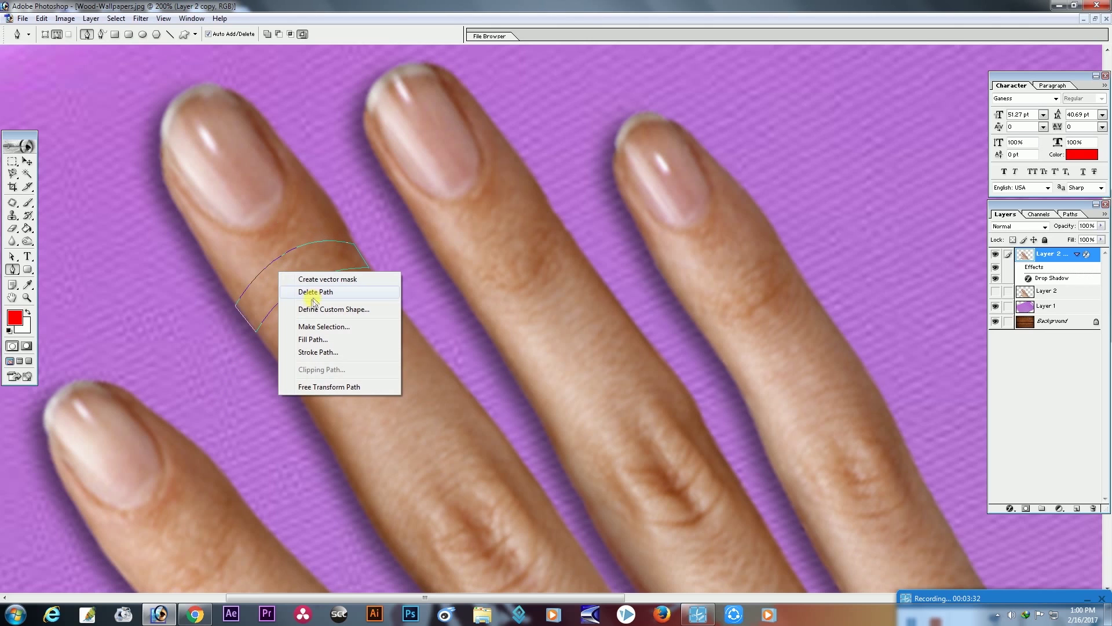
pyautogui.click(321, 326)
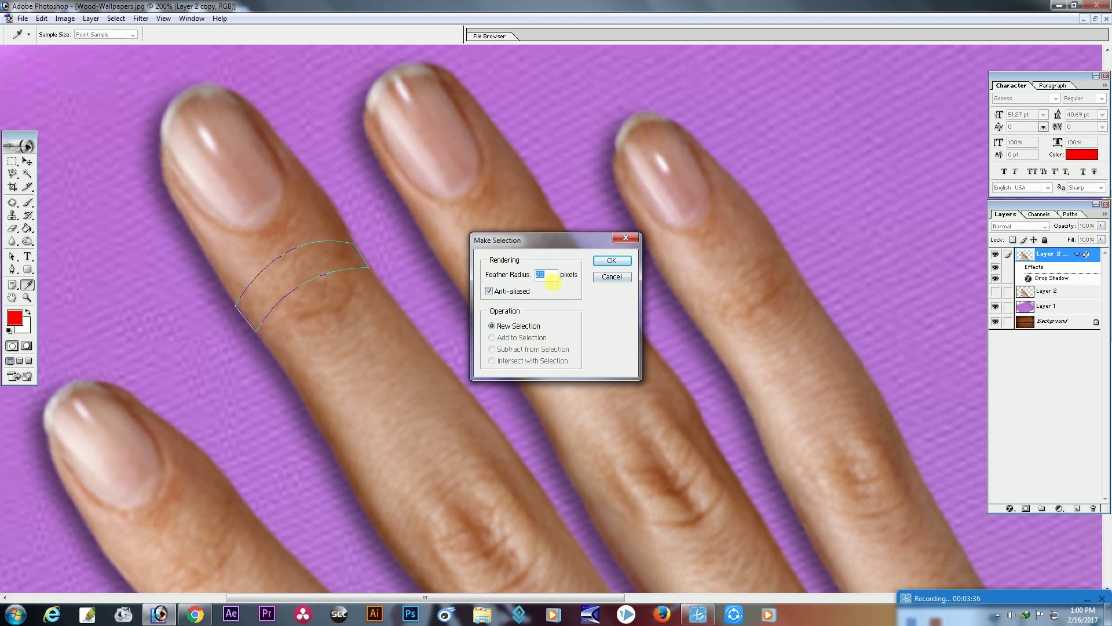
pyautogui.press('Return')
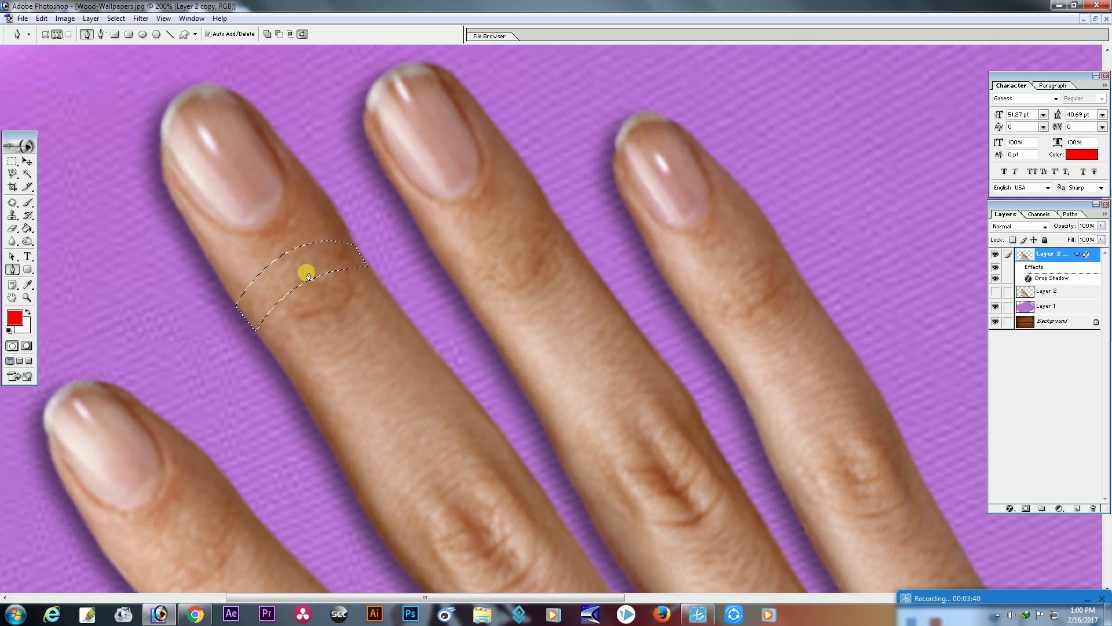
pyautogui.press('Delete')
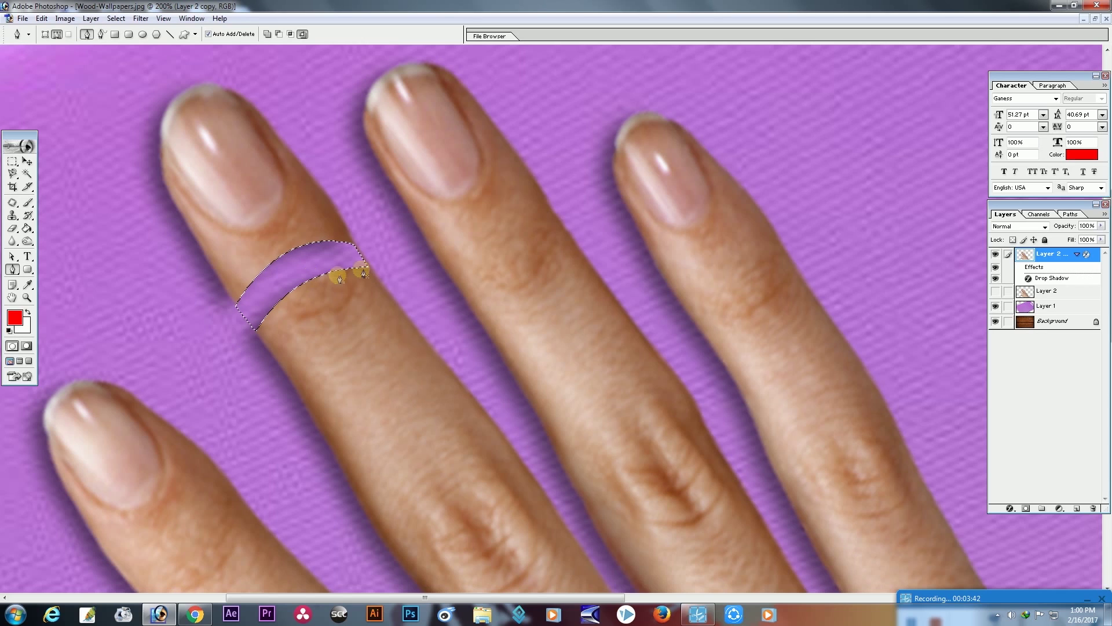
pyautogui.click(12, 188)
# - Deselect and tidy the cut gap's edges with a 5 px eraser, then zoom back out
pyautogui.hotkey('ctrl', 'd')
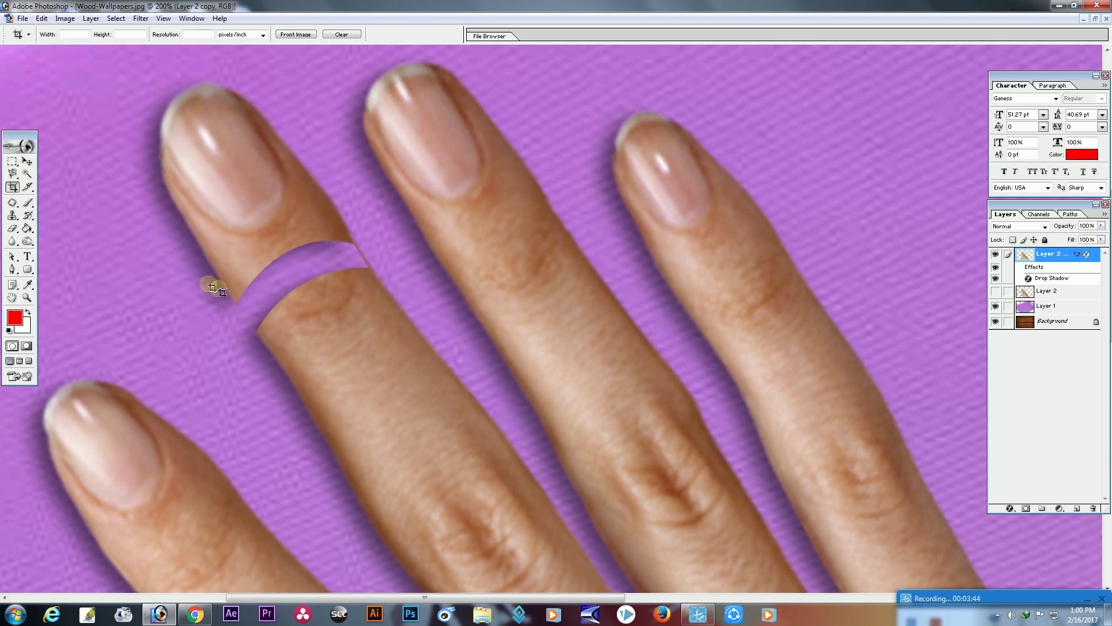
pyautogui.hotkey('ctrl', '+')
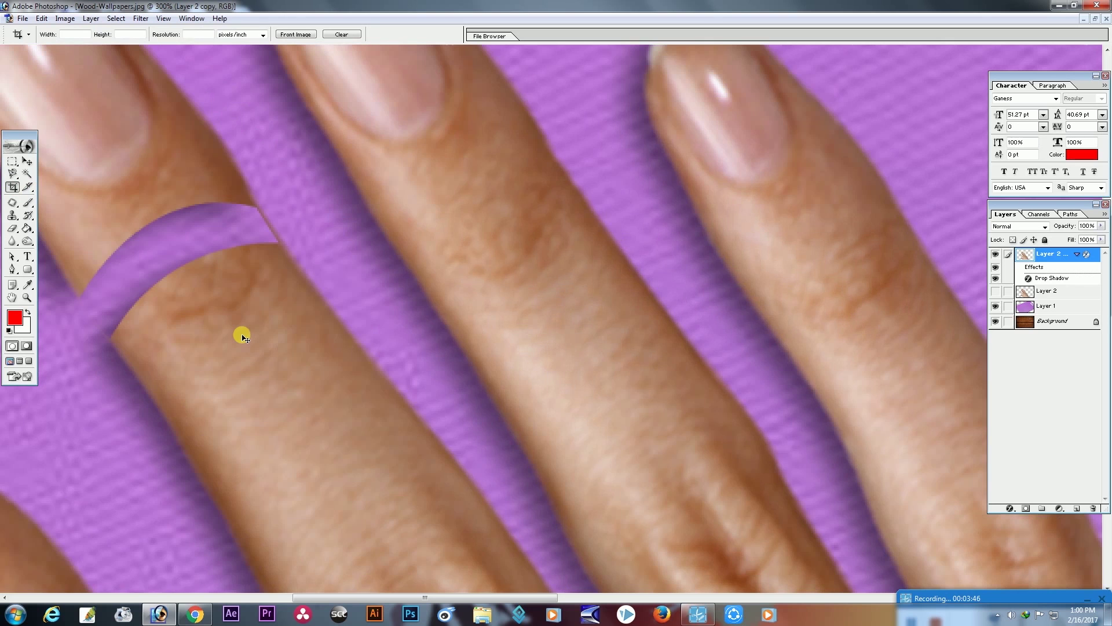
pyautogui.hotkey('ctrl', '+')
pyautogui.moveTo(243, 337); pyautogui.dragTo(487, 330)
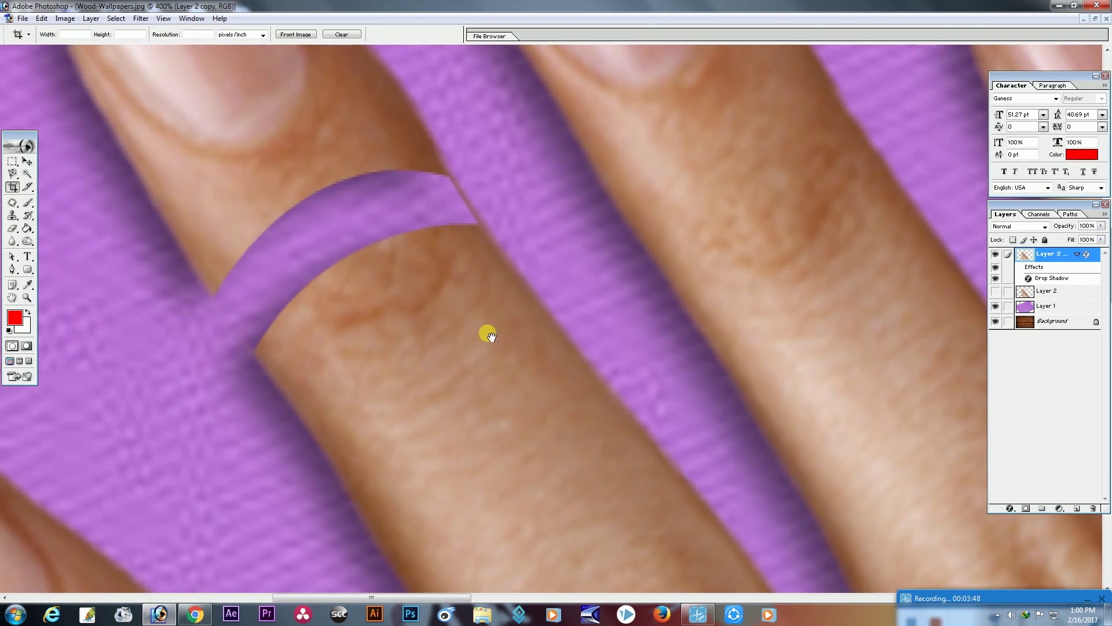
pyautogui.click(13, 227)
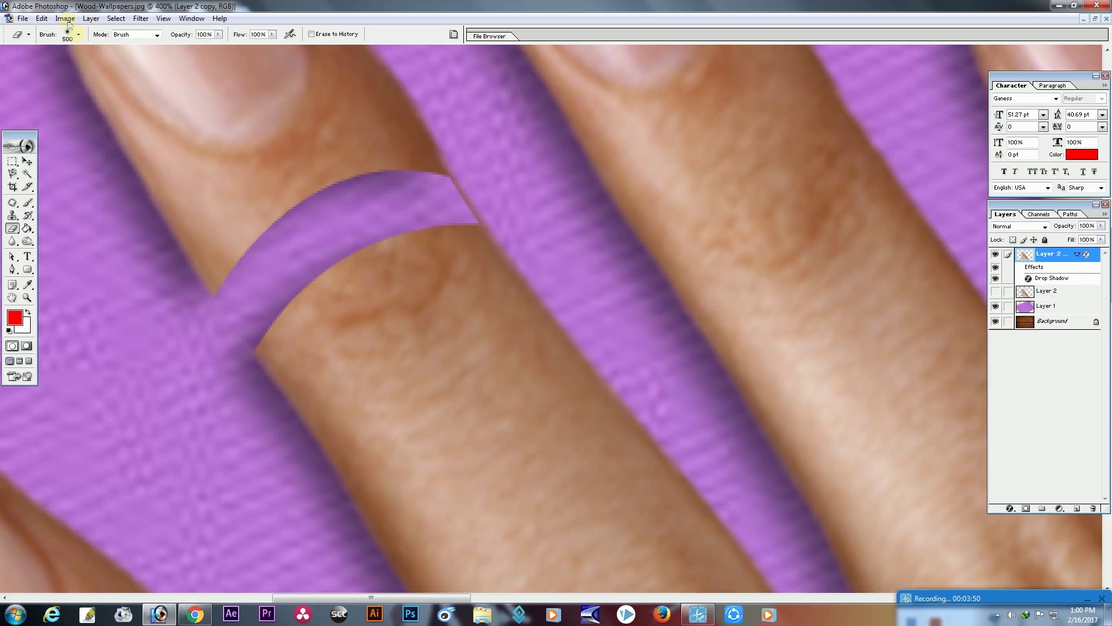
pyautogui.click(67, 35)
pyautogui.click(87, 137)
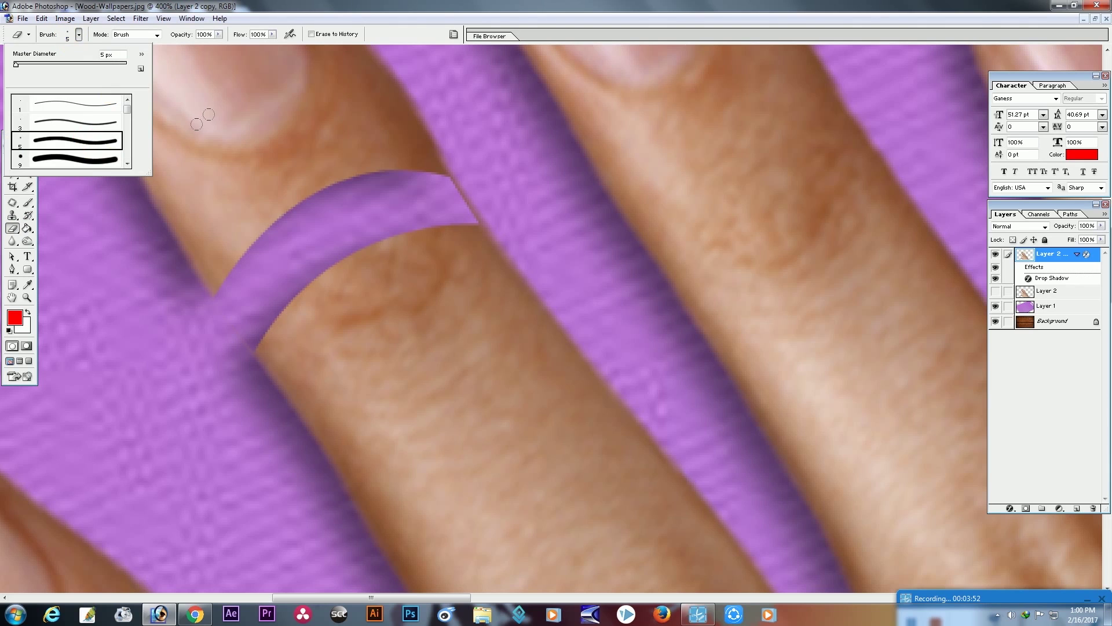
pyautogui.click(209, 115)
pyautogui.click(265, 142)
pyautogui.hotkey('ctrl', 'z')
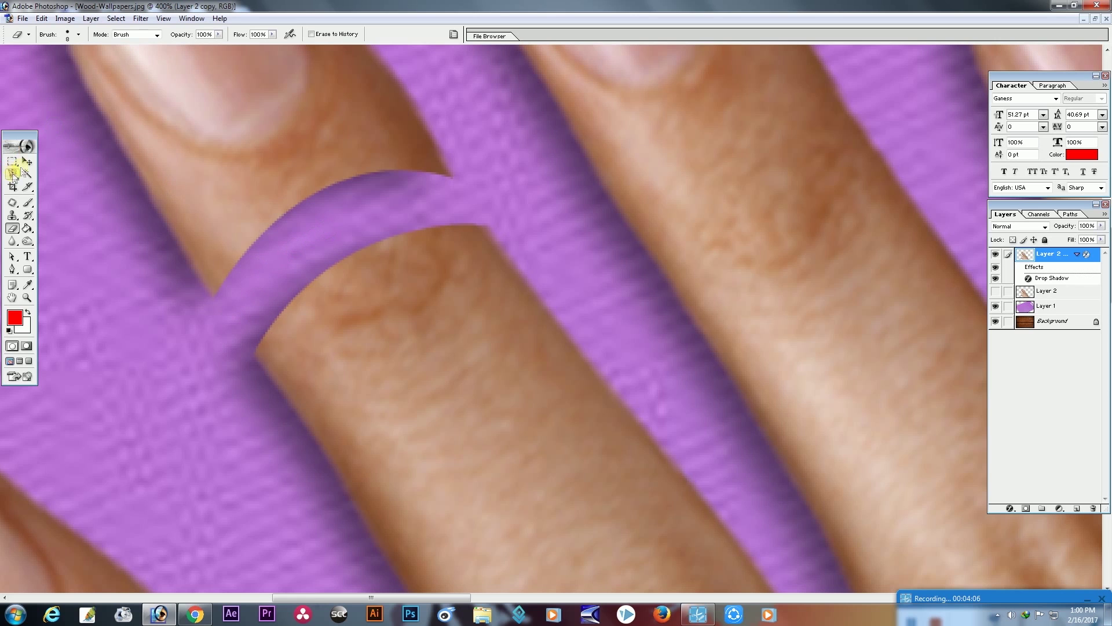
pyautogui.click(27, 161)
pyautogui.hotkey('ctrl', '-')
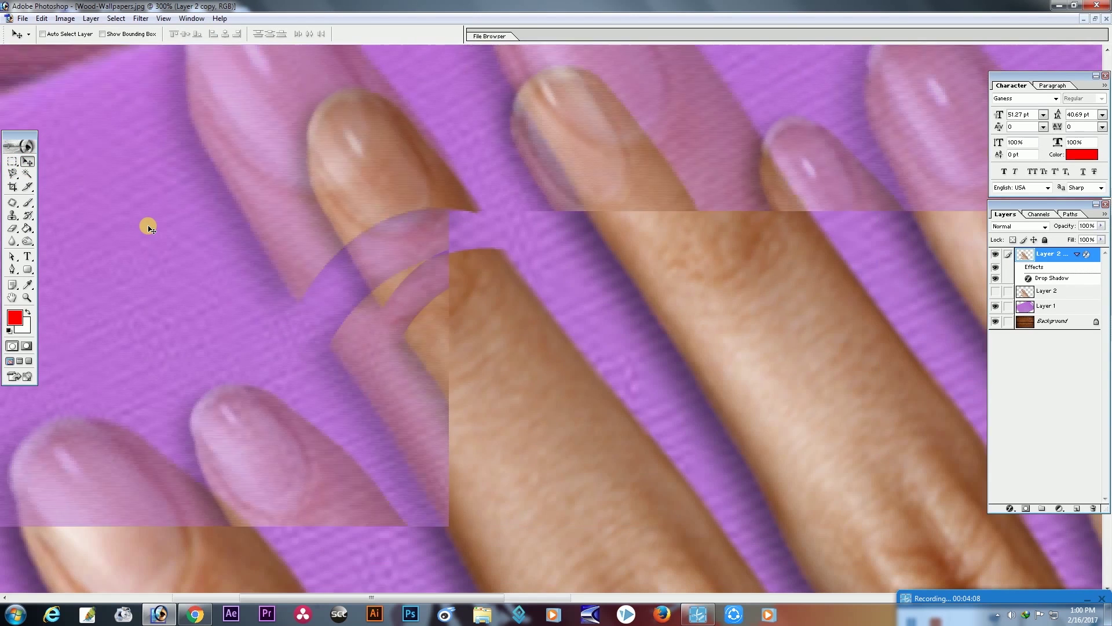
pyautogui.hotkey('ctrl', '-')
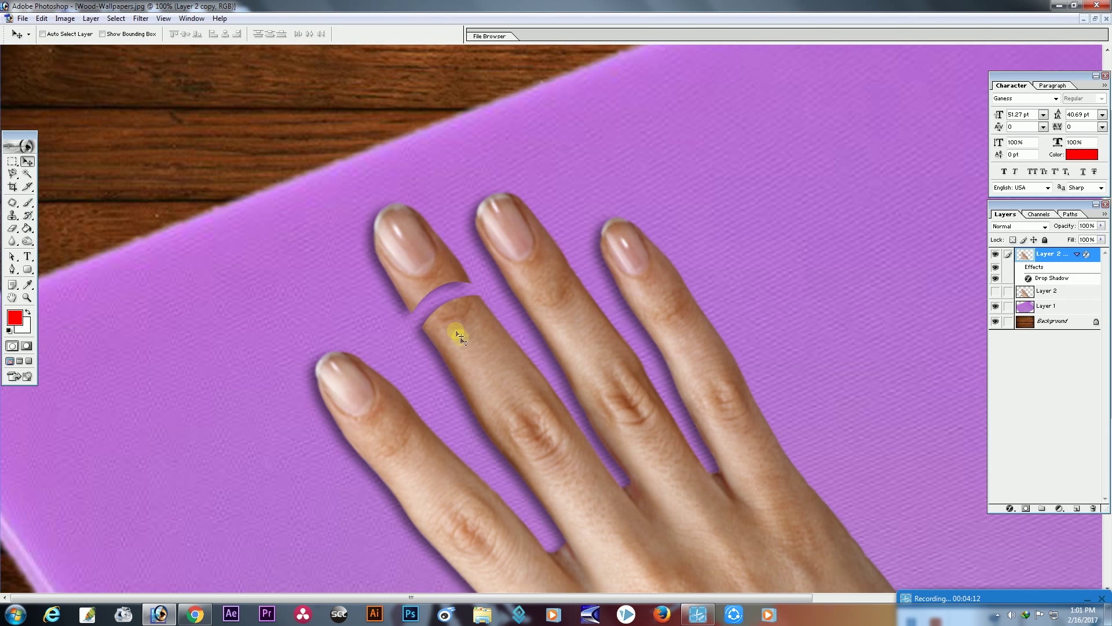
# - Draw a second closed curved band path lower down the same finger
pyautogui.keyDown('ctrl'); pyautogui.click(528, 363); pyautogui.keyUp('ctrl')
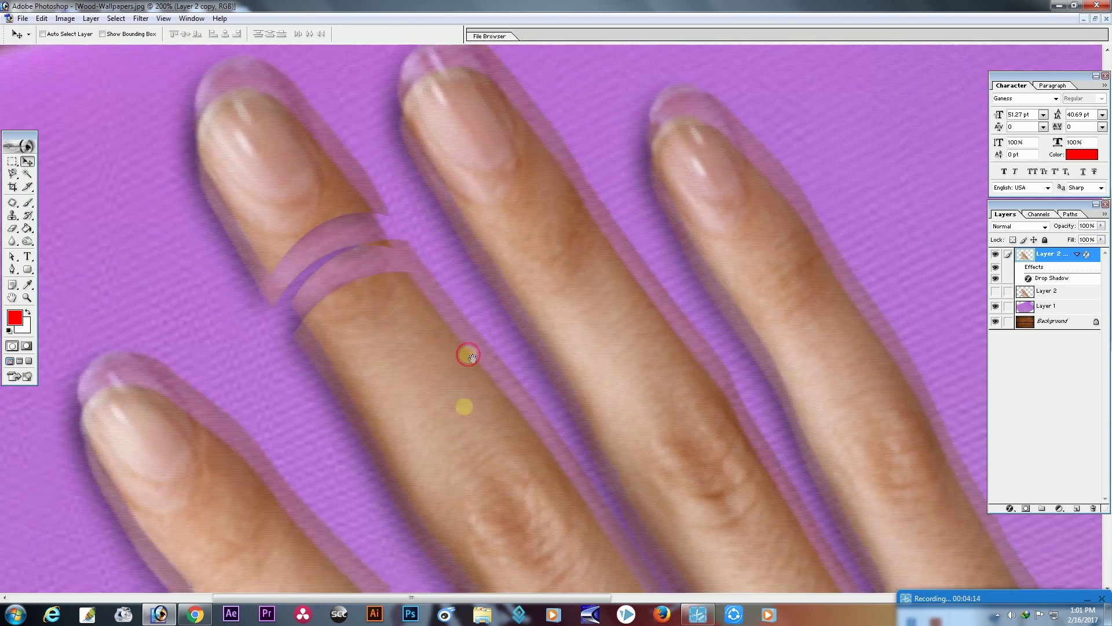
pyautogui.click(12, 269)
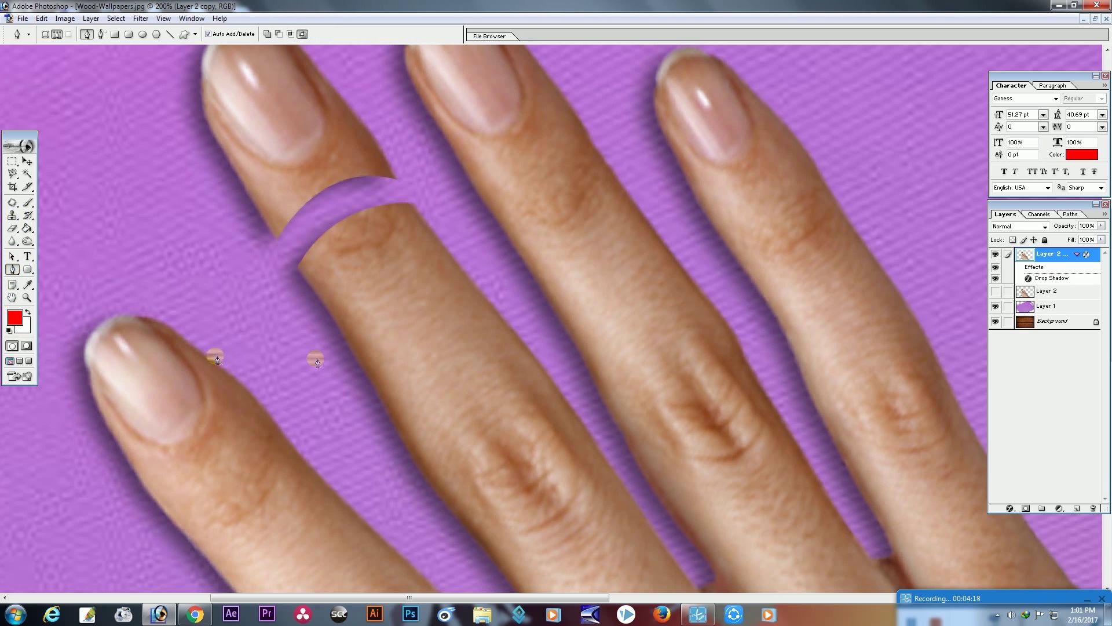
pyautogui.click(373, 385)
pyautogui.moveTo(468, 333)
pyautogui.mouseDown()
pyautogui.moveTo(504, 318)
pyautogui.moveTo(577, 341)
pyautogui.mouseUp()
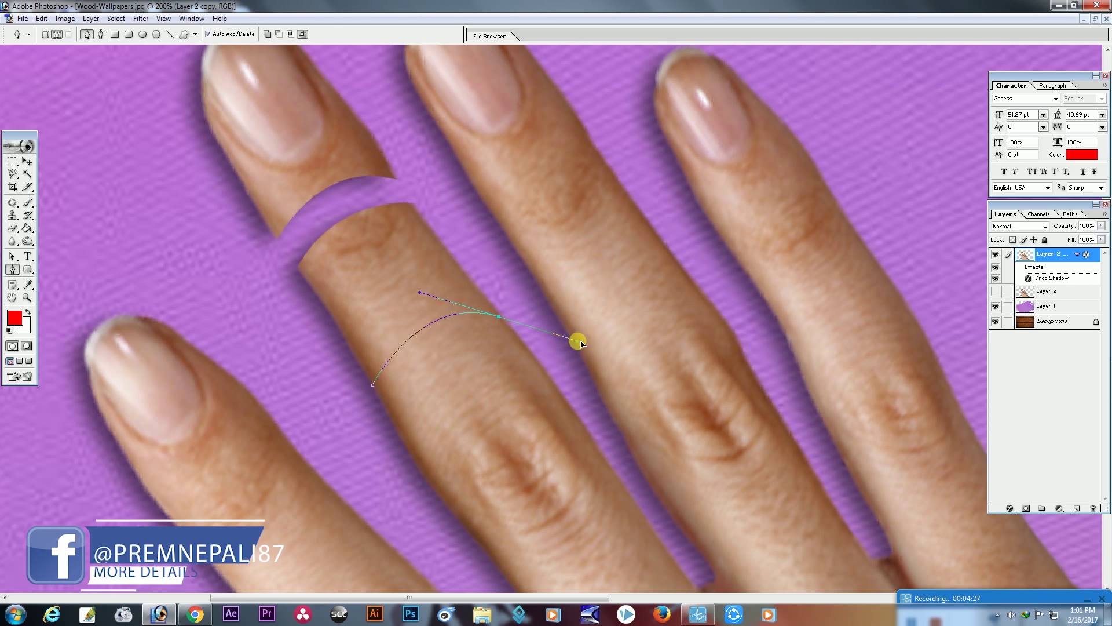
pyautogui.keyDown('alt'); pyautogui.click(500, 318); pyautogui.keyUp('alt')
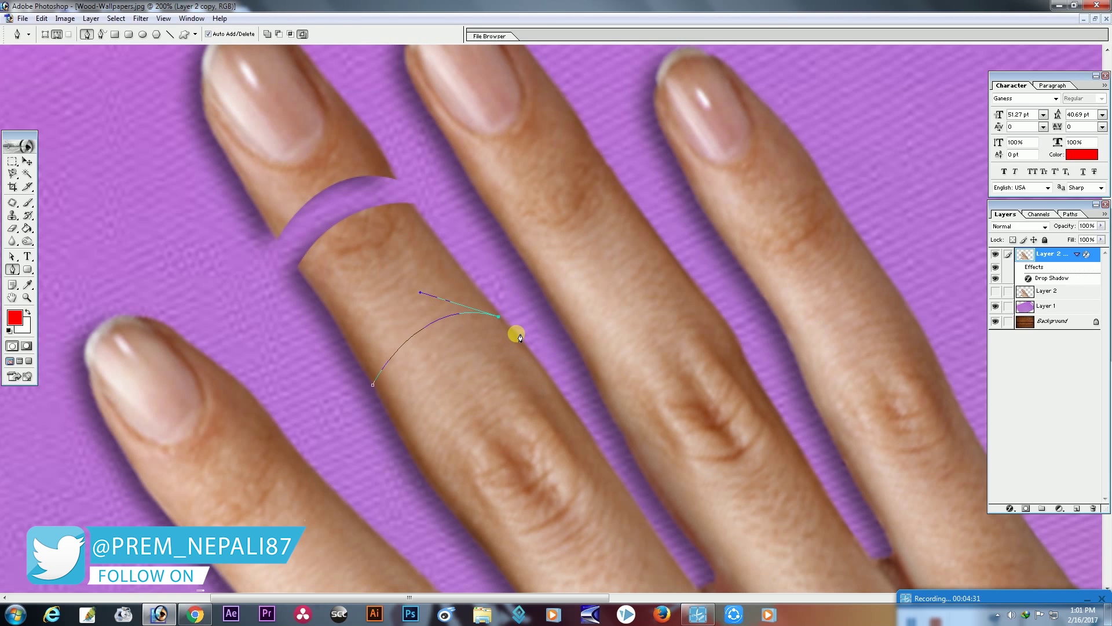
pyautogui.click(516, 333)
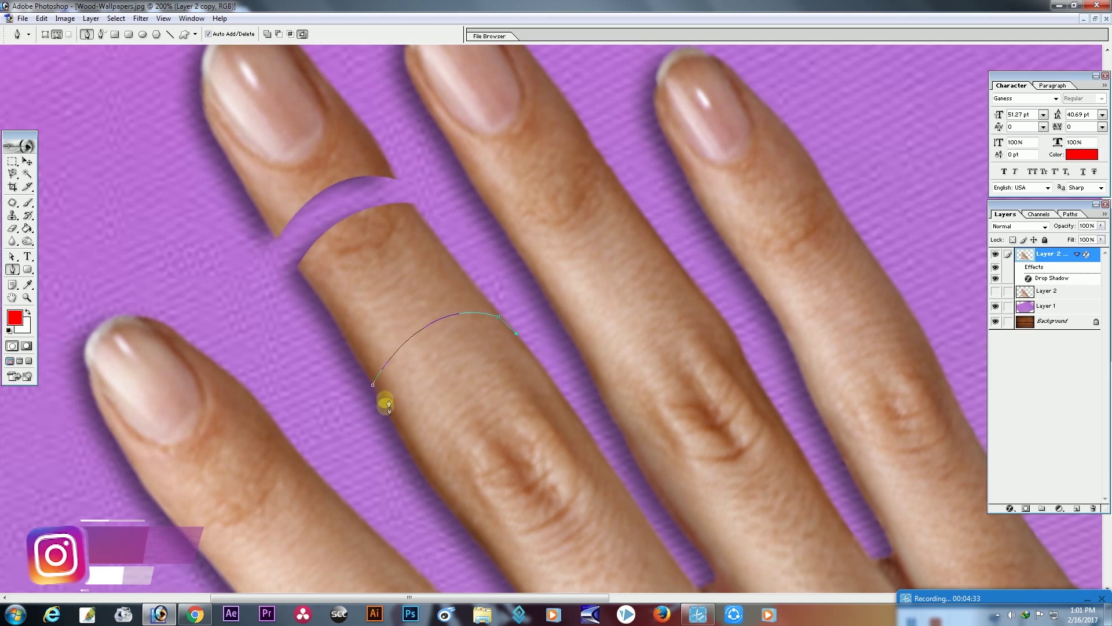
pyautogui.moveTo(388, 411)
pyautogui.mouseDown()
pyautogui.moveTo(380, 476)
pyautogui.moveTo(355, 491)
pyautogui.mouseUp()
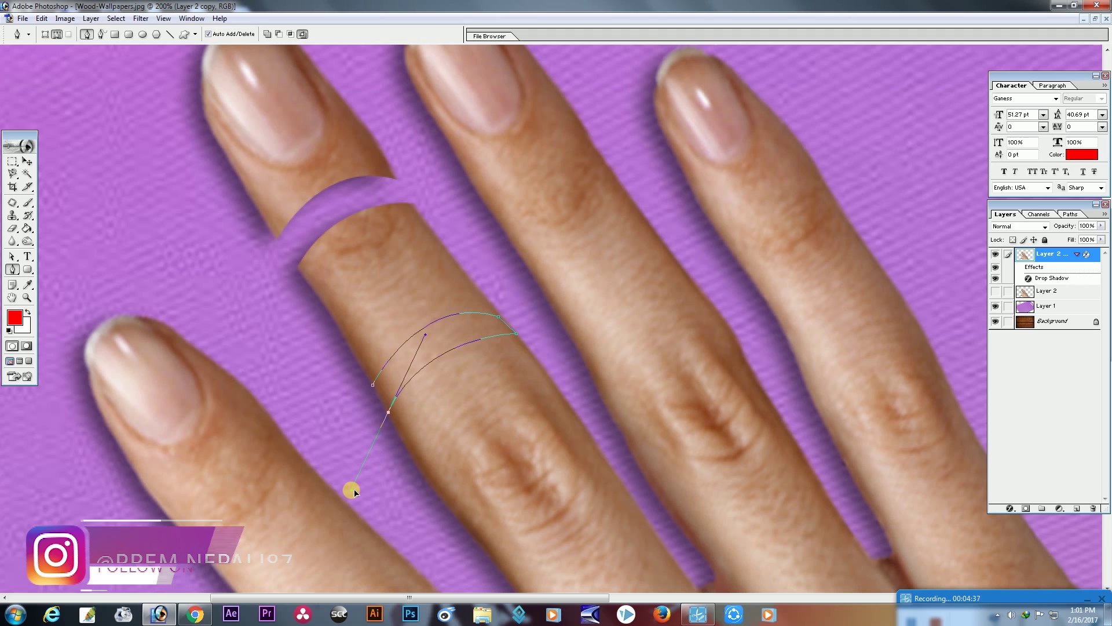
pyautogui.keyDown('alt'); pyautogui.click(389, 412); pyautogui.keyUp('alt')
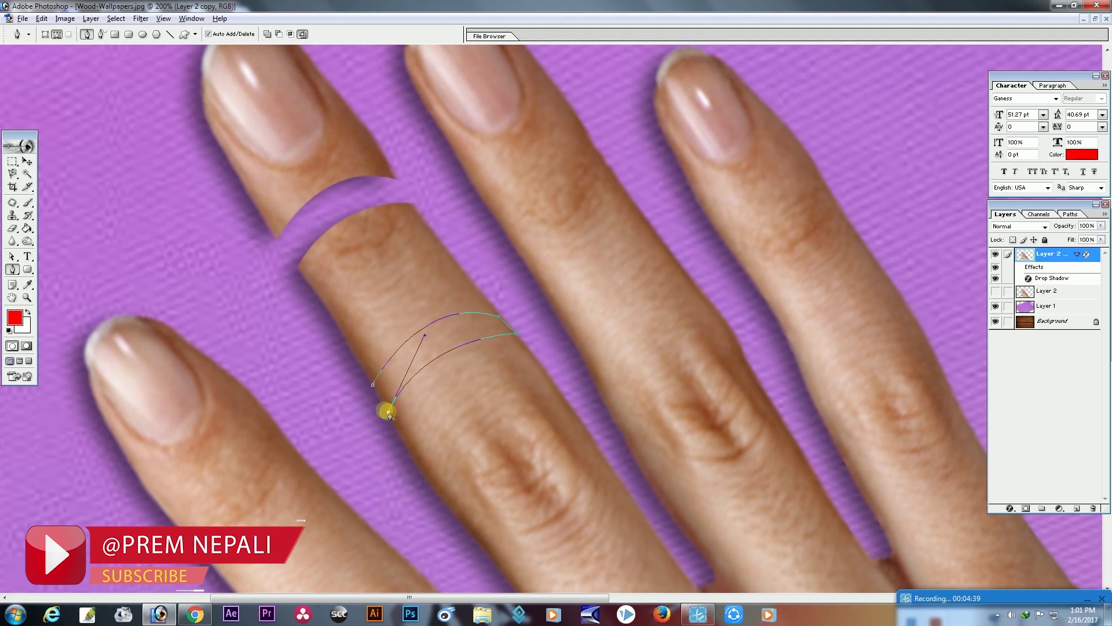
pyautogui.click(373, 385)
# - Turn the second path into a selection and delete that band from the finger
pyautogui.rightClick(428, 346)
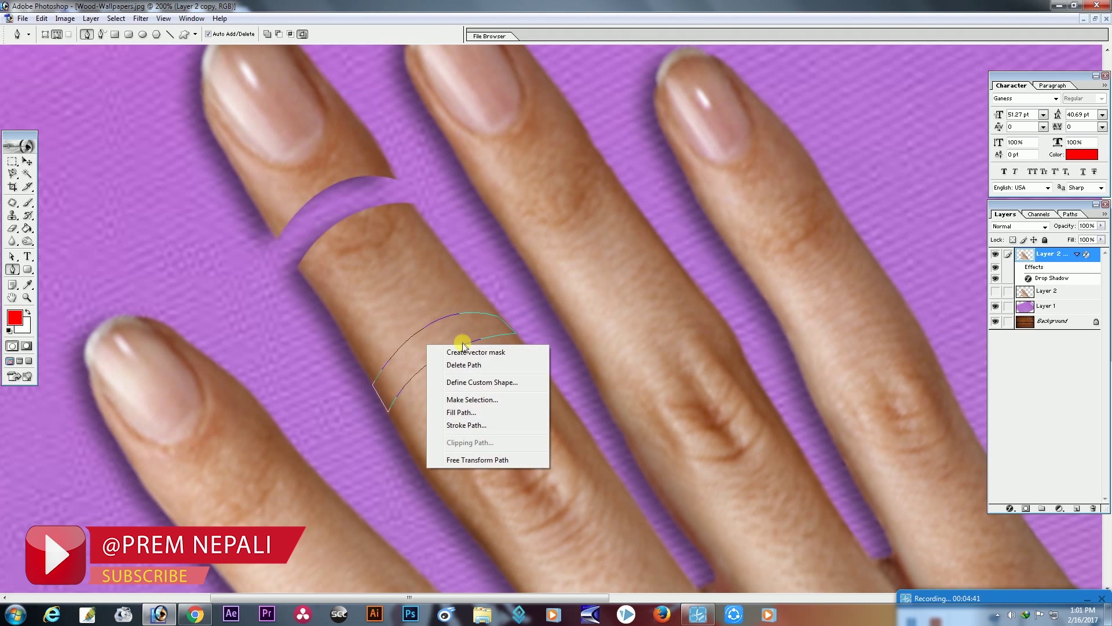
pyautogui.click(447, 400)
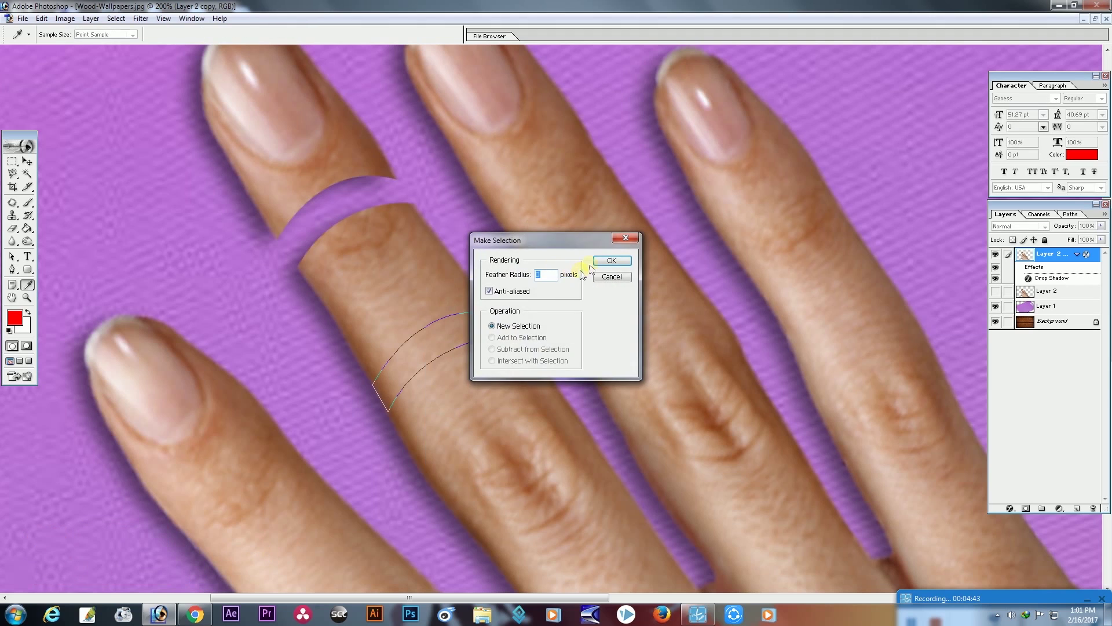
pyautogui.click(598, 265)
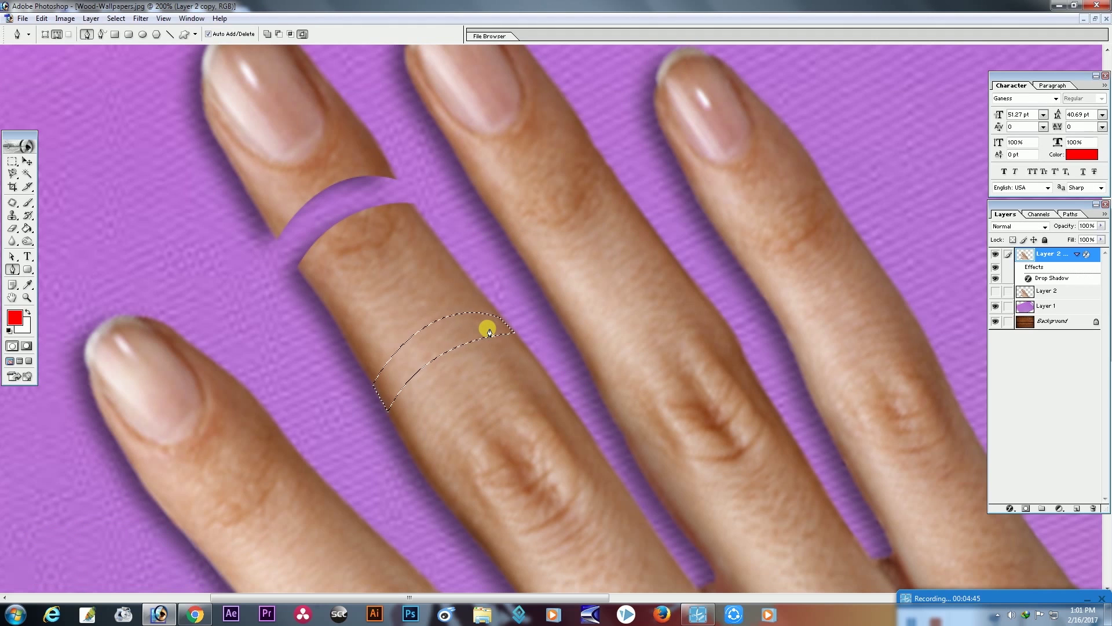
pyautogui.press('Delete')
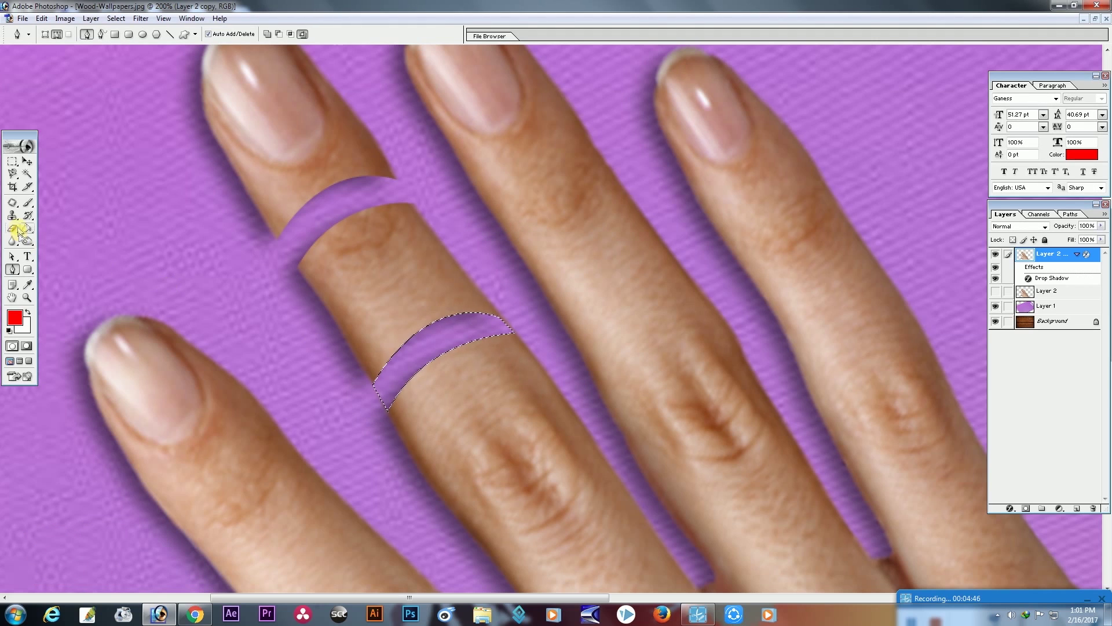
pyautogui.click(11, 186)
# - Erase ragged edges along the second gap, then fit the whole board on screen
pyautogui.hotkey('ctrl', '+')
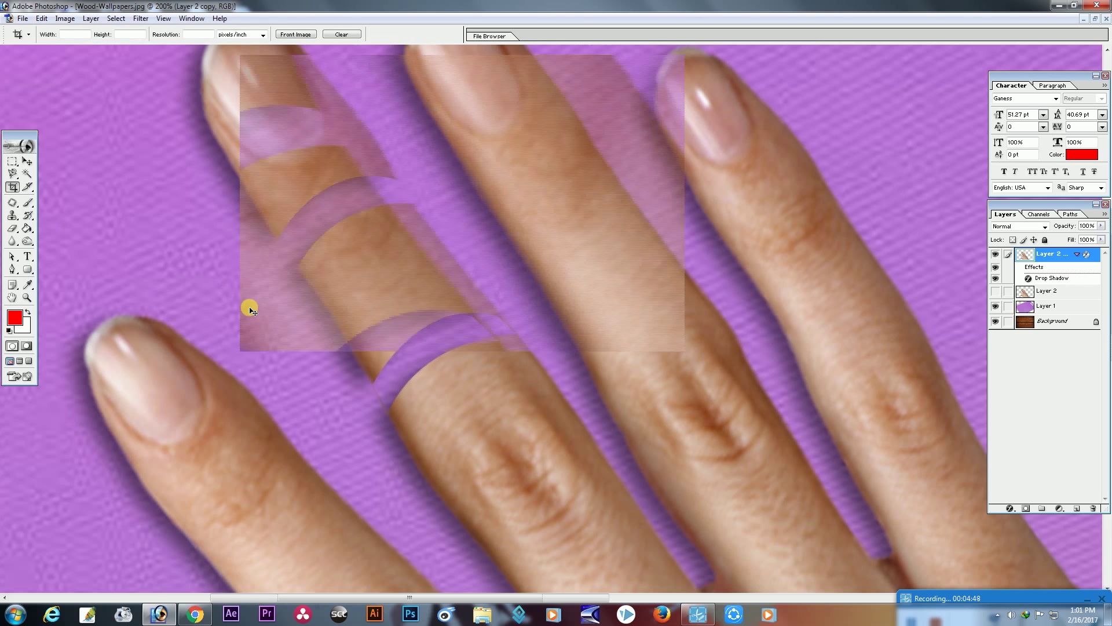
pyautogui.moveTo(390, 439); pyautogui.dragTo(489, 305)
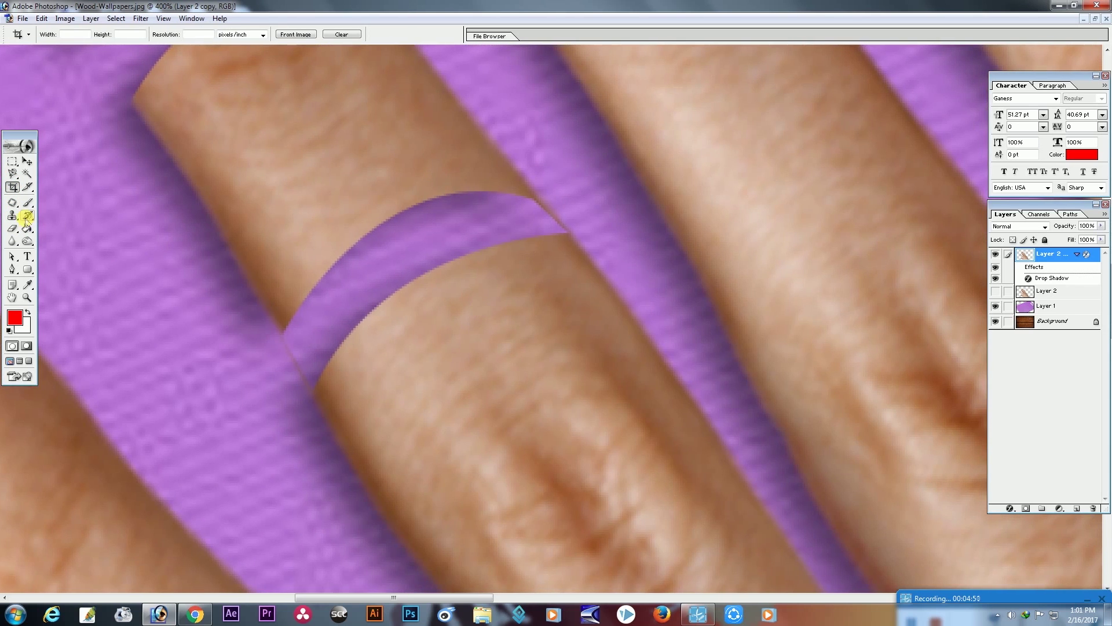
pyautogui.click(12, 228)
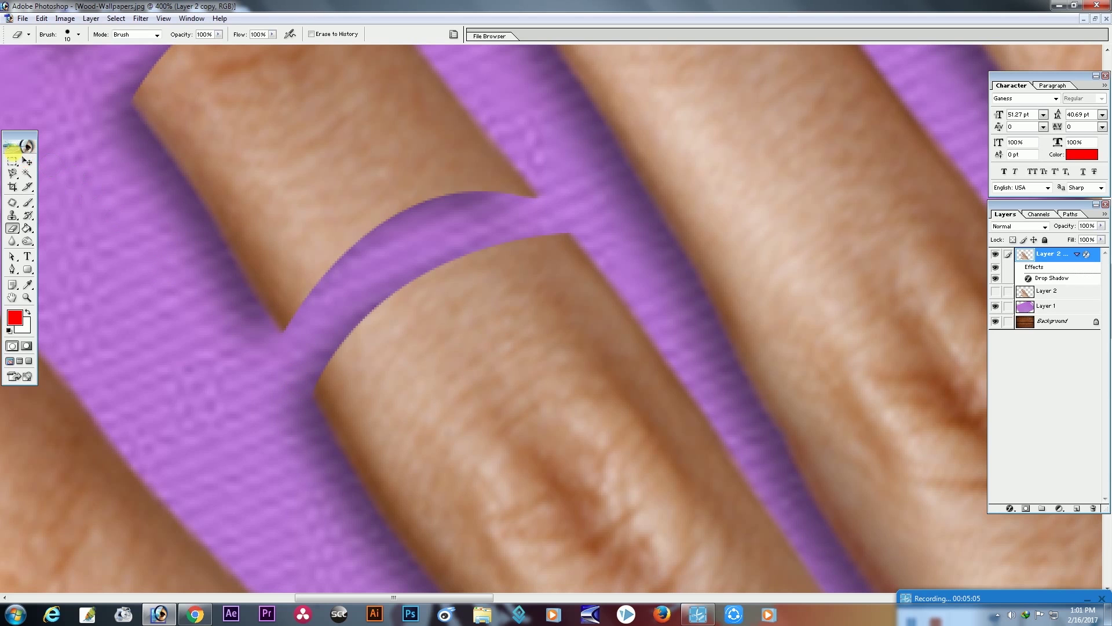
pyautogui.click(27, 161)
pyautogui.hotkey('ctrl', 'alt', '0')
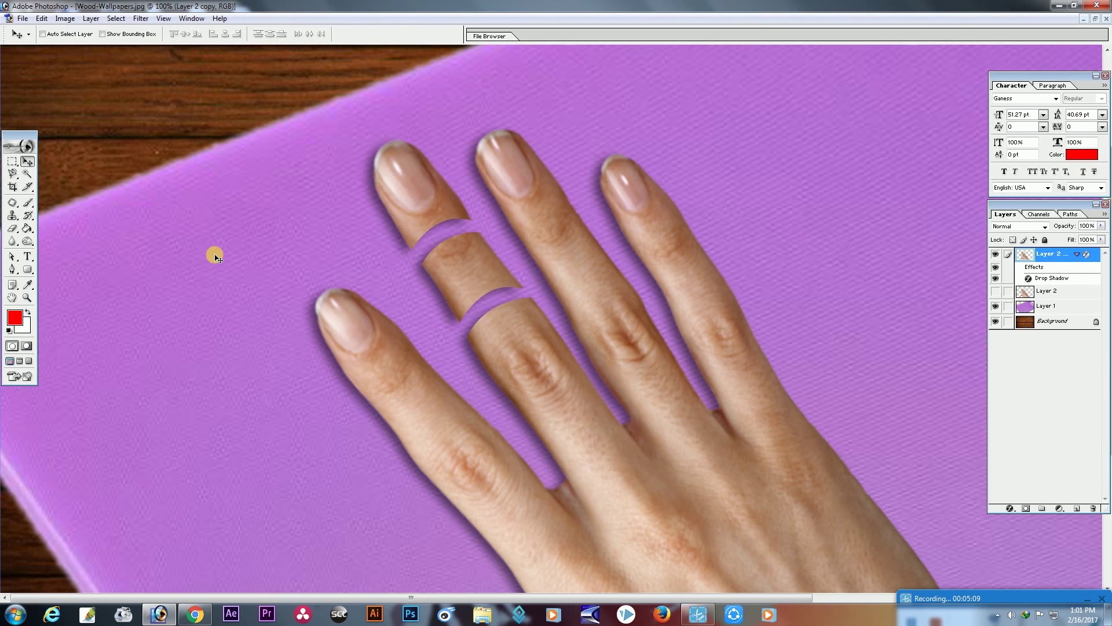
pyautogui.hotkey('ctrl', '+')
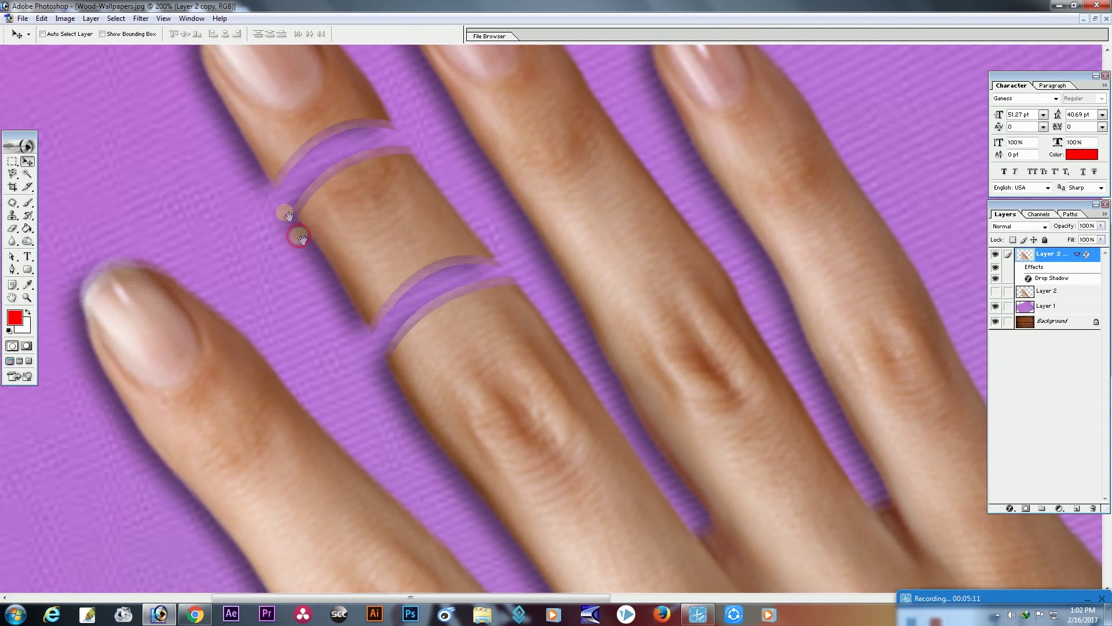
pyautogui.moveTo(294, 236); pyautogui.dragTo(326, 288)
pyautogui.hotkey('ctrl', '0')
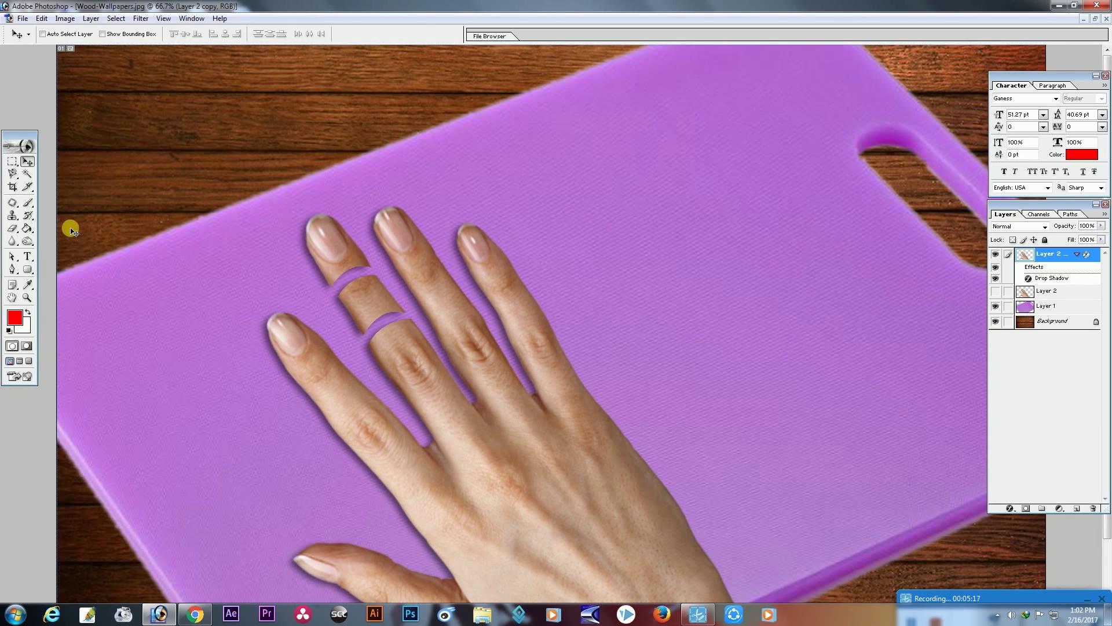
# - Rotate the selected fingertip about -16°, shift it slightly left, commit the transform and deselect
pyautogui.click(27, 173)
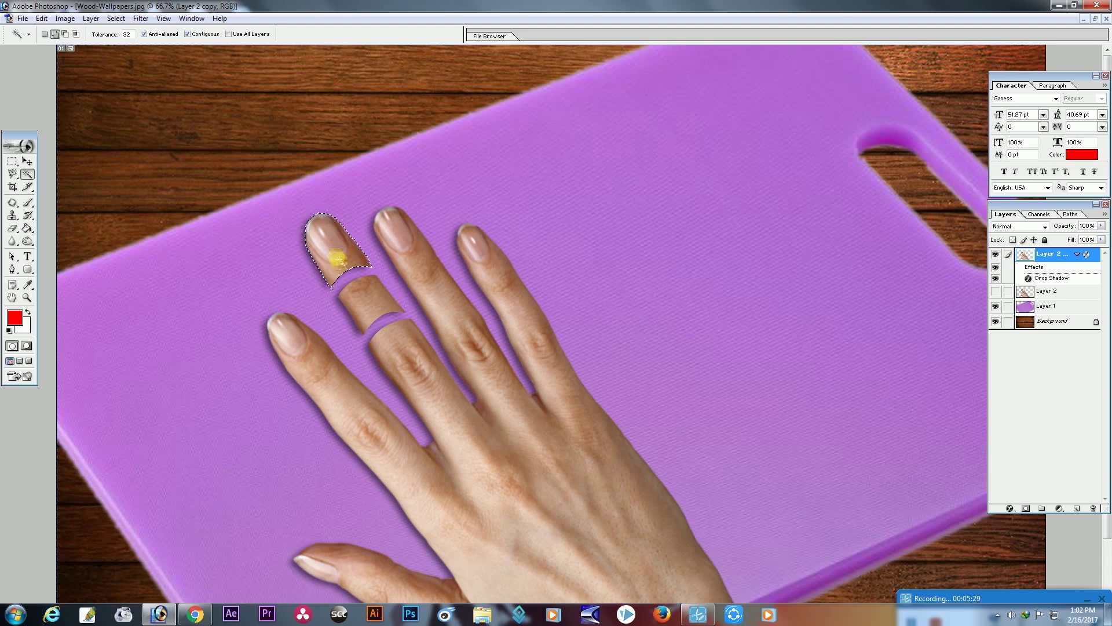
pyautogui.click(28, 161)
pyautogui.hotkey('ctrl', 't')
pyautogui.moveTo(407, 260); pyautogui.dragTo(415, 237)
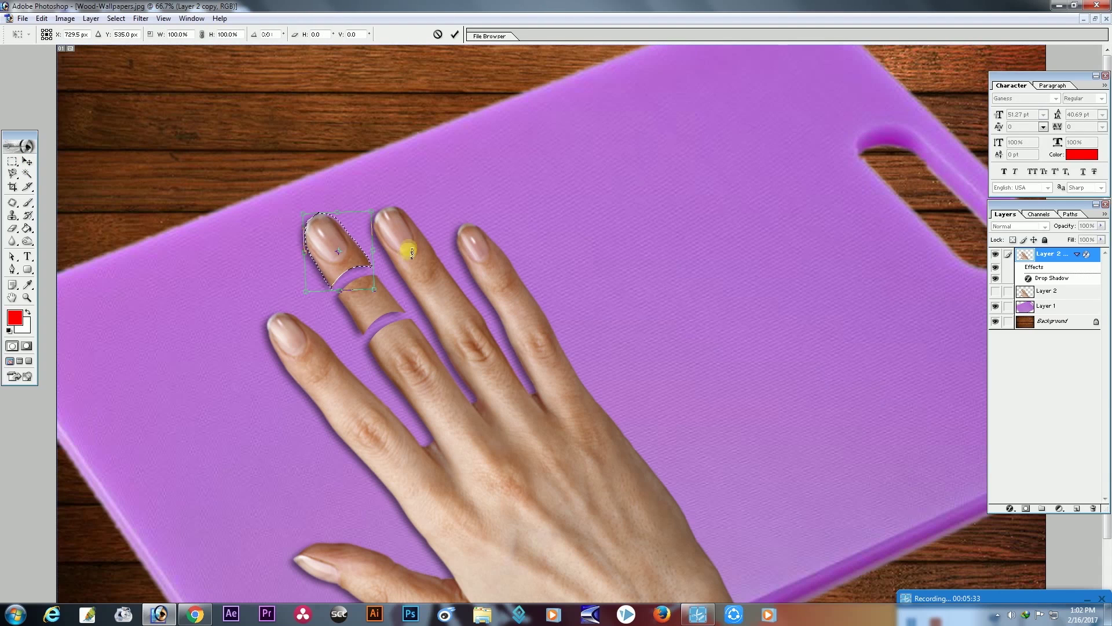
pyautogui.moveTo(347, 249); pyautogui.dragTo(326, 240)
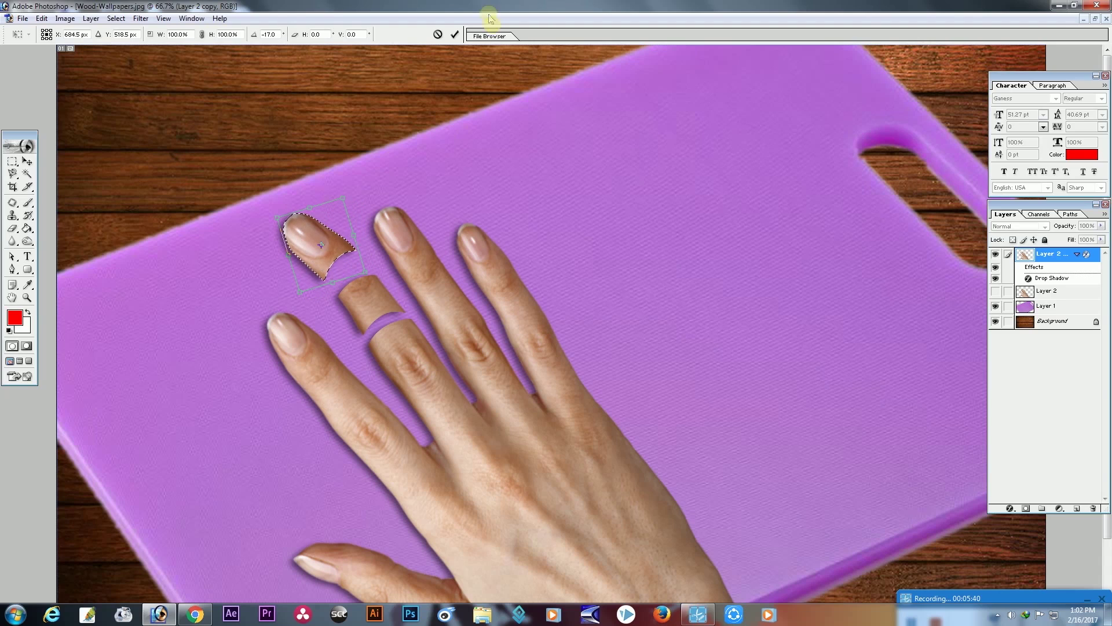
pyautogui.click(456, 38)
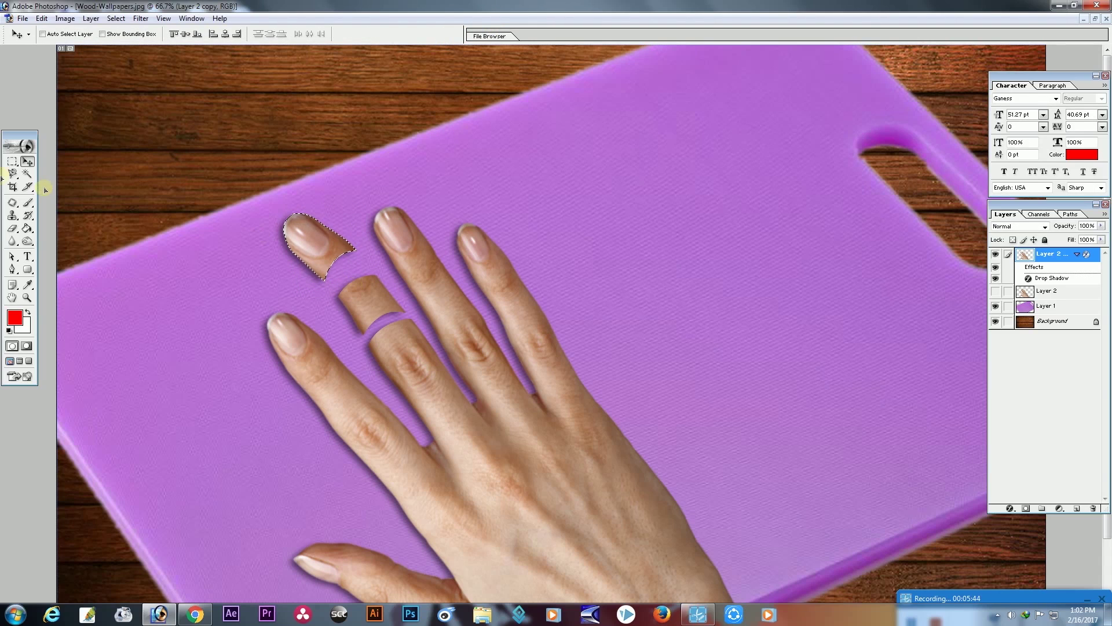
pyautogui.click(13, 186)
pyautogui.hotkey('ctrl', 'd')
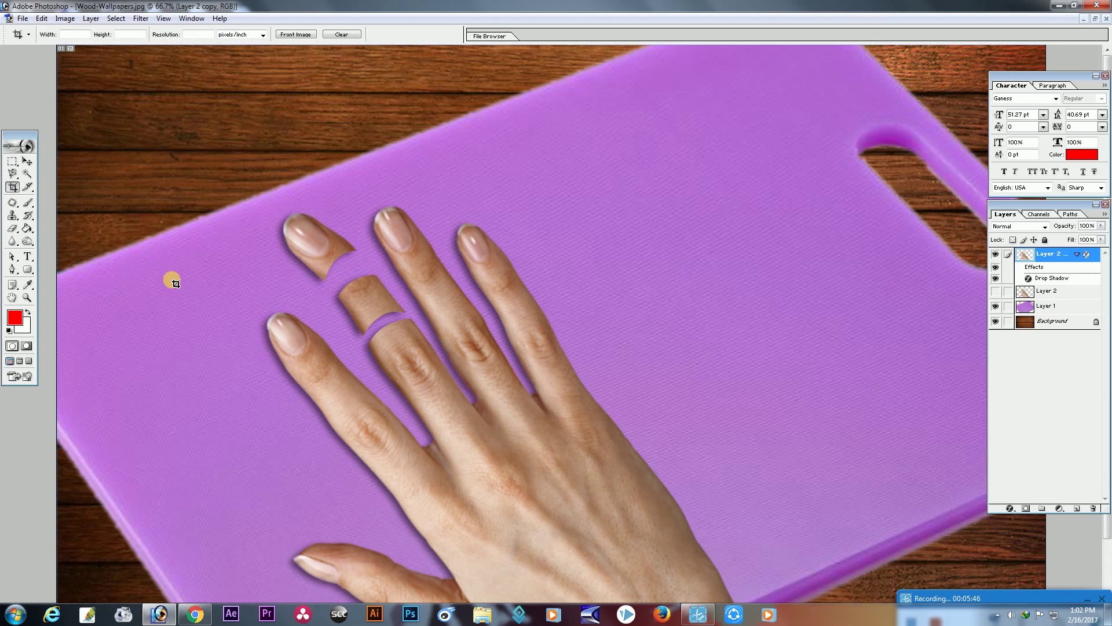
# - Zoom to 200% on the fingers and add a new empty layer
pyautogui.hotkey('ctrl', '-')
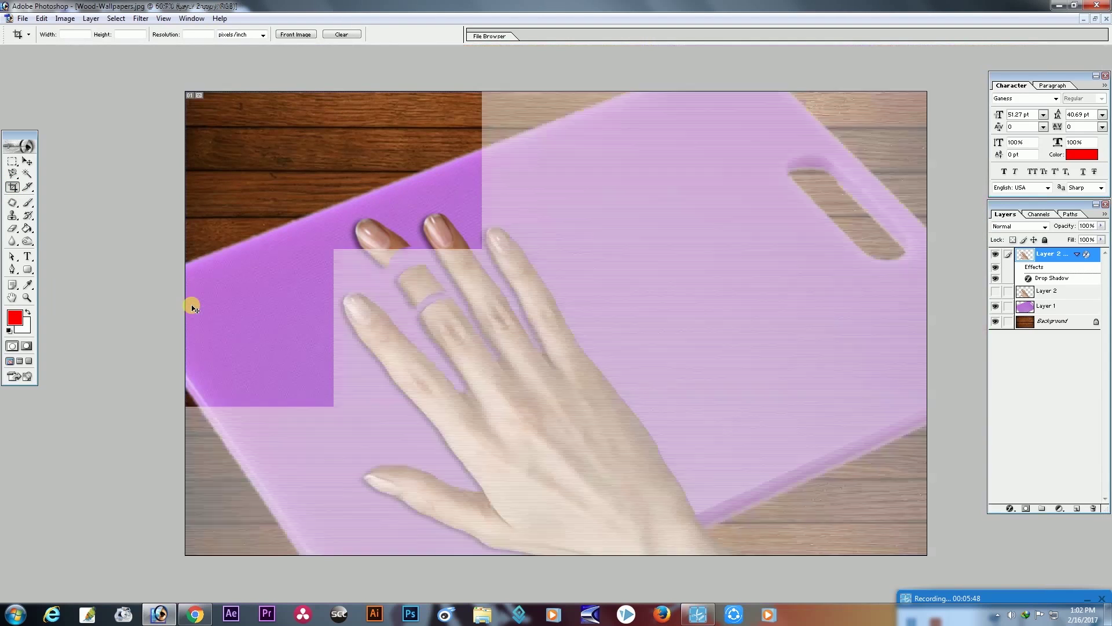
pyautogui.hotkey('ctrl', '+')
pyautogui.hotkey('ctrl', '+')
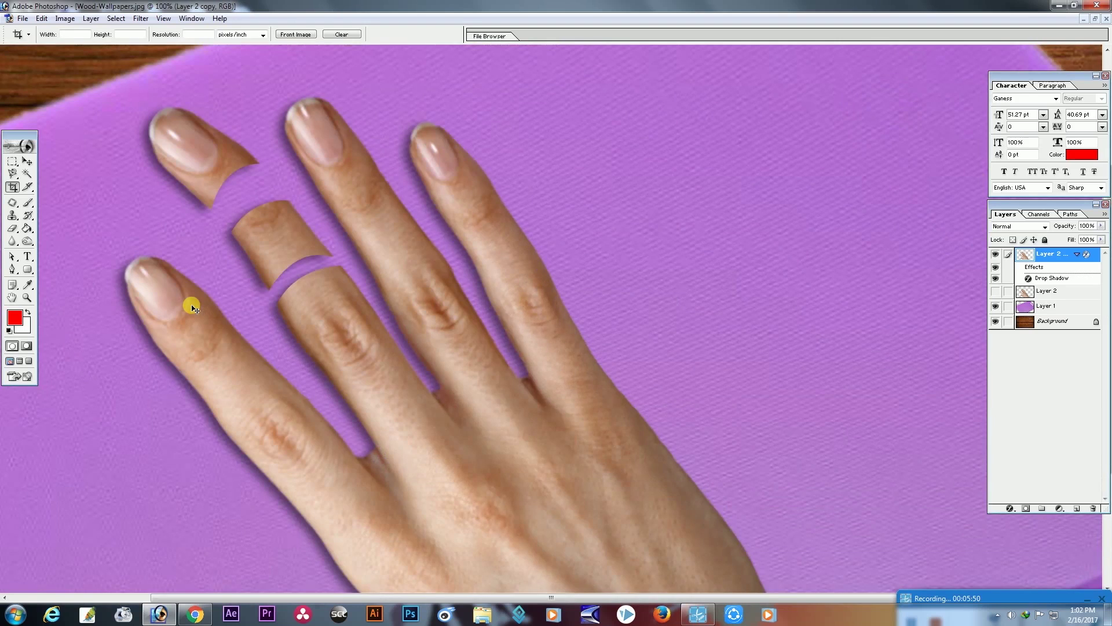
pyautogui.hotkey('ctrl', '+')
pyautogui.moveTo(186, 307)
pyautogui.mouseDown()
pyautogui.moveTo(266, 174)
pyautogui.moveTo(360, 285)
pyautogui.mouseUp()
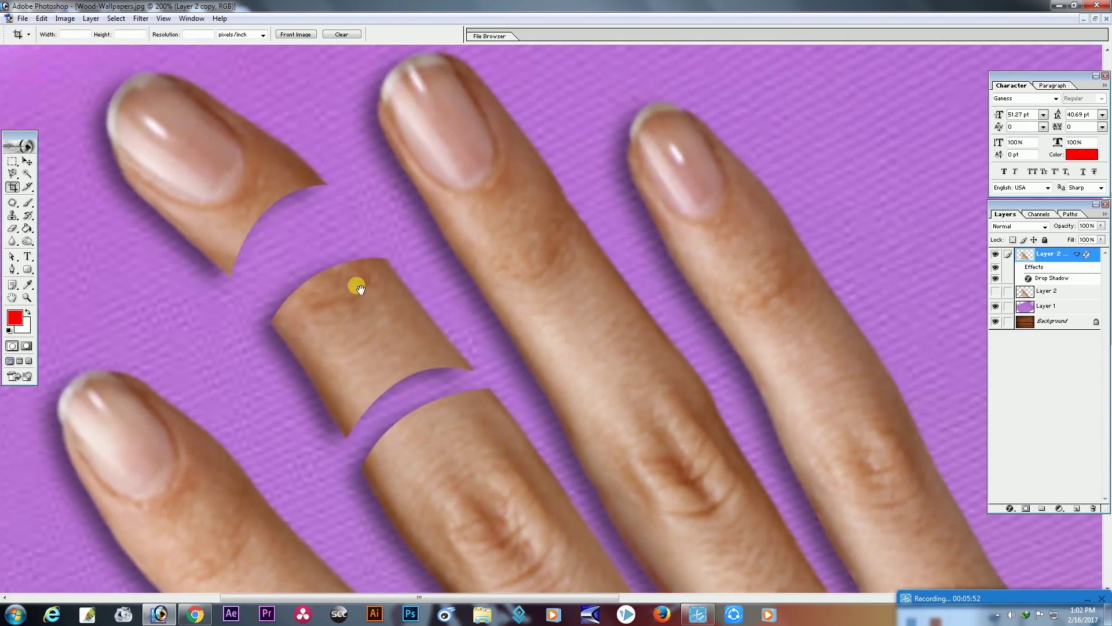
pyautogui.click(1076, 508)
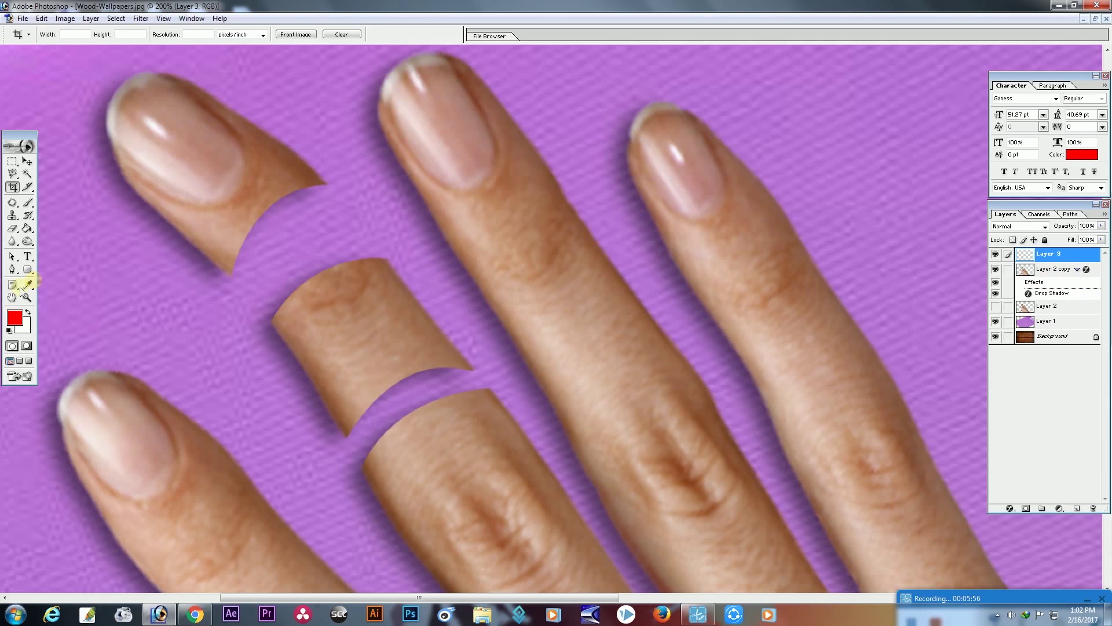
# - Trace the fingertip's curved cut face with a Pen path and convert it to a selection
pyautogui.click(12, 269)
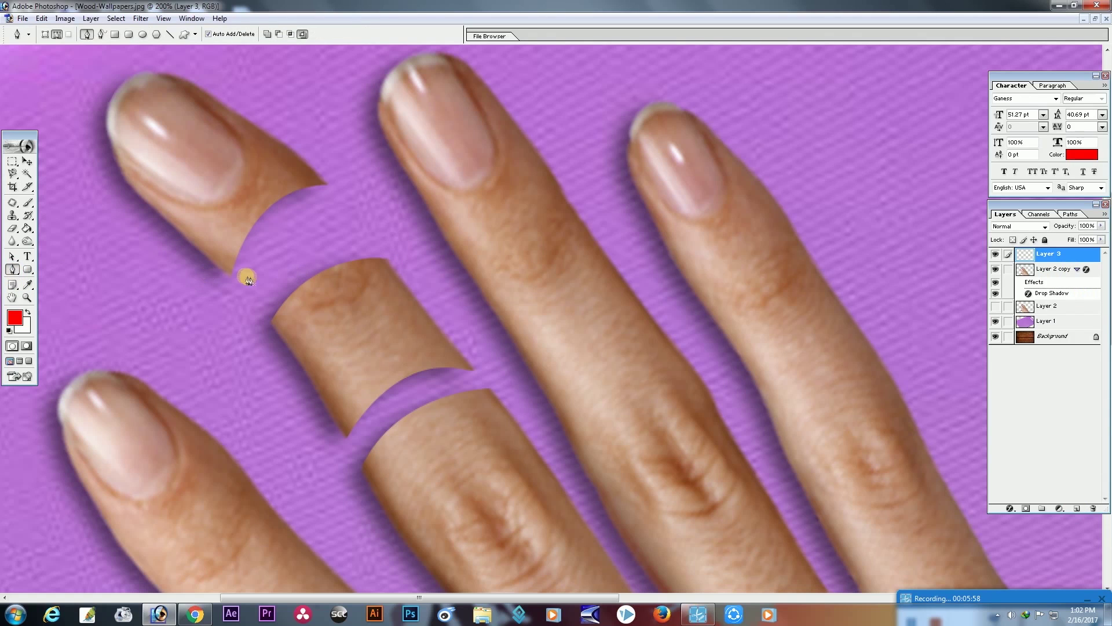
pyautogui.click(233, 277)
pyautogui.moveTo(328, 185)
pyautogui.mouseDown()
pyautogui.moveTo(403, 195)
pyautogui.moveTo(409, 181)
pyautogui.mouseUp()
pyautogui.keyDown('alt'); pyautogui.click(326, 185); pyautogui.keyUp('alt')
pyautogui.moveTo(234, 282); pyautogui.dragTo(188, 290)
pyautogui.rightClick(279, 222)
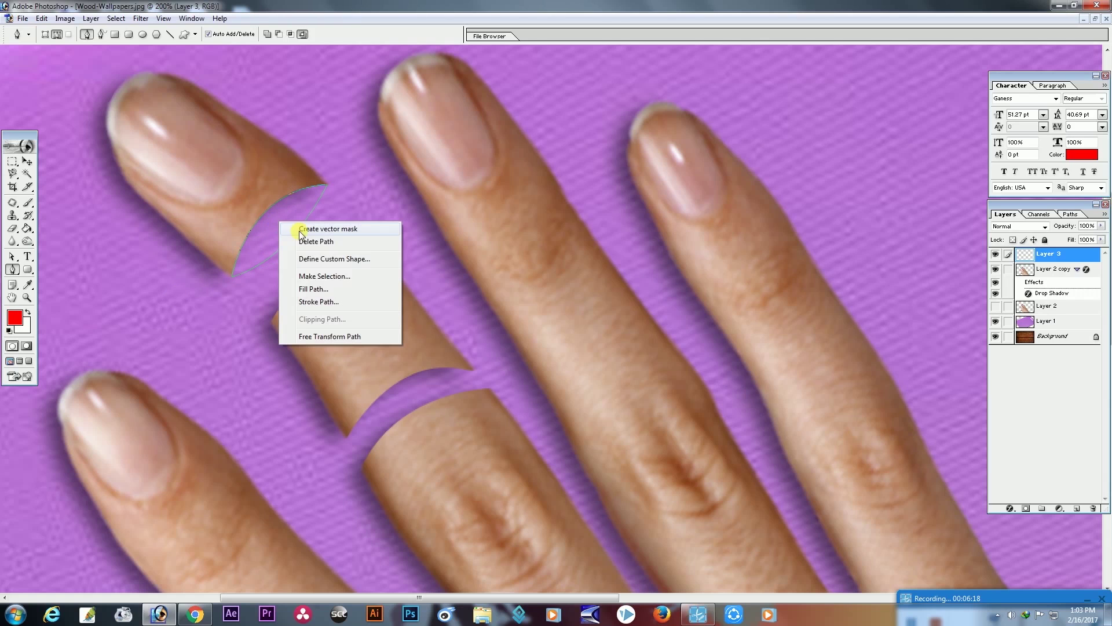
pyautogui.click(313, 277)
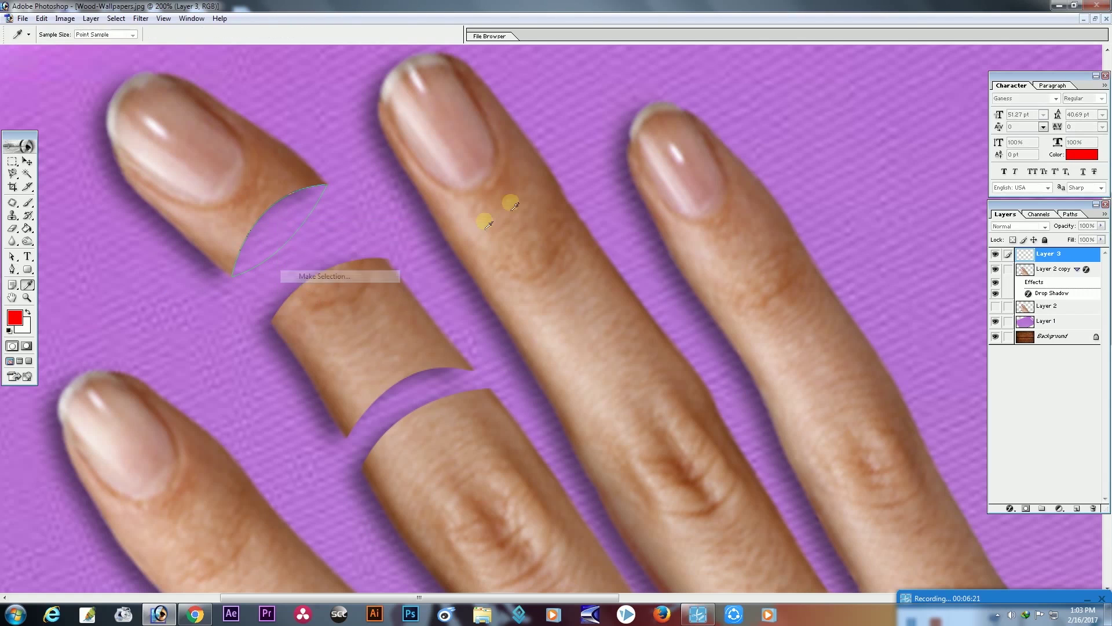
pyautogui.click(605, 271)
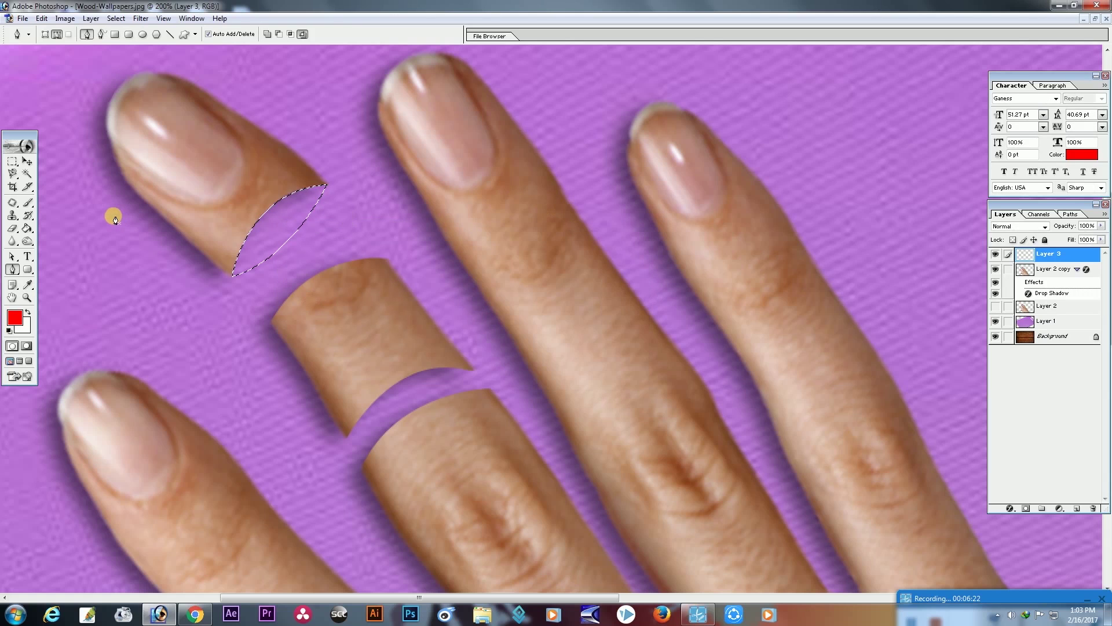
pyautogui.click(14, 317)
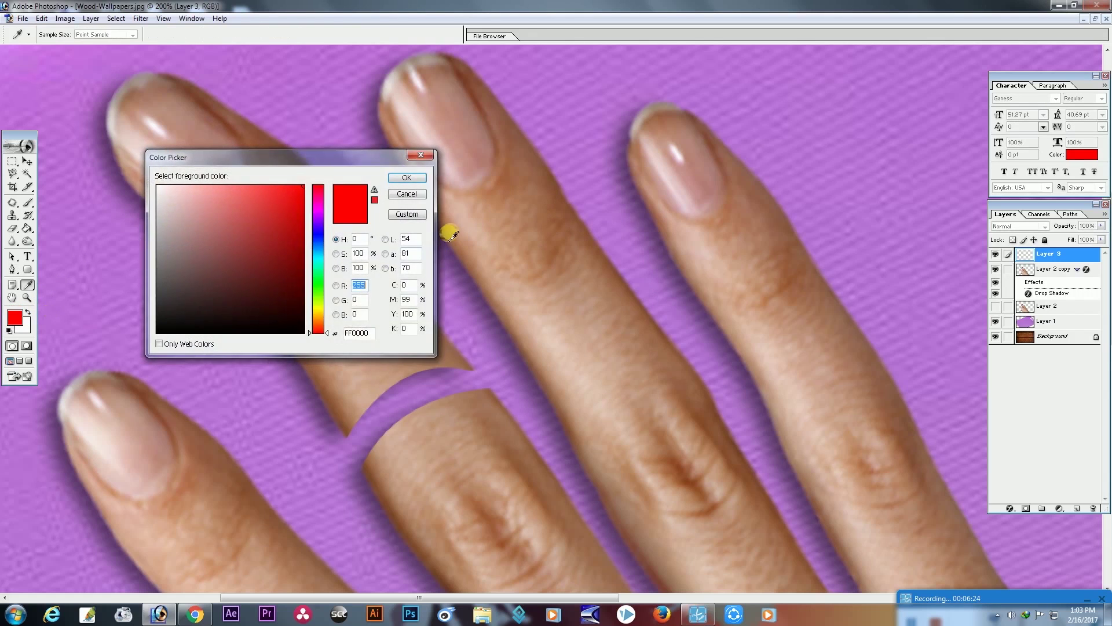
# - Fill the fingertip's cut-face selection with dark red using the Paint Bucket
pyautogui.moveTo(339, 153); pyautogui.dragTo(760, 135)
pyautogui.moveTo(649, 189); pyautogui.dragTo(652, 214)
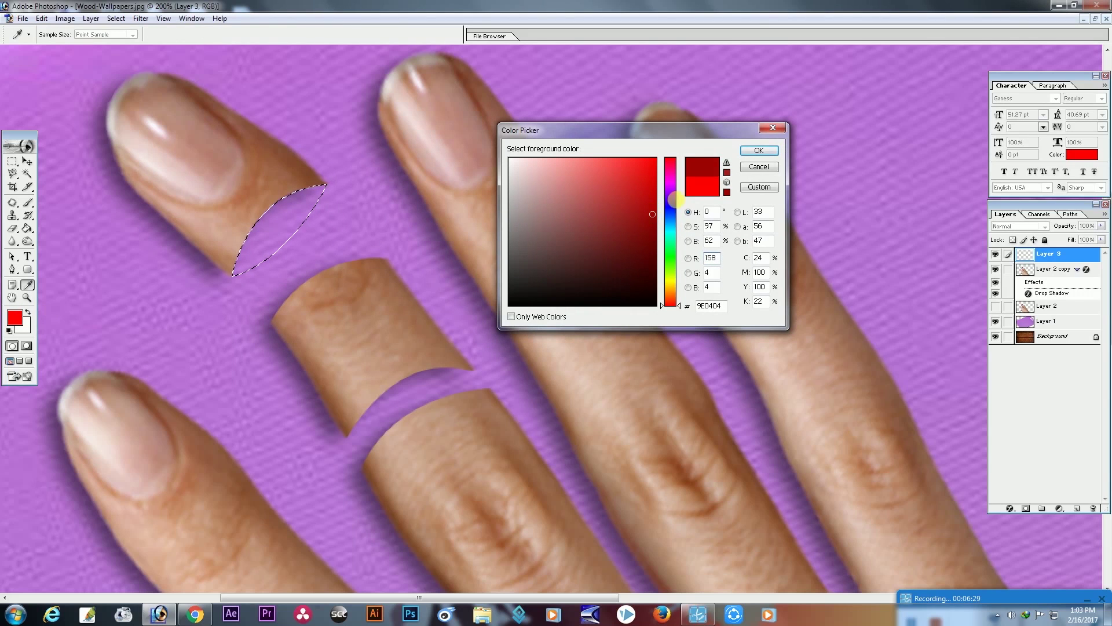
pyautogui.click(750, 154)
pyautogui.press('p')
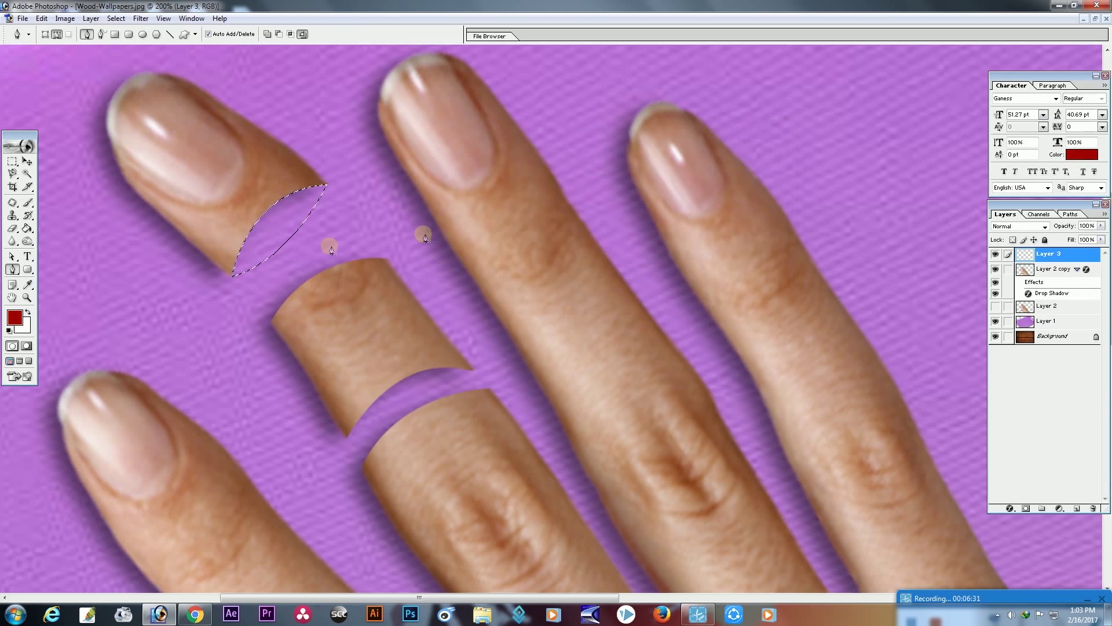
pyautogui.click(27, 227)
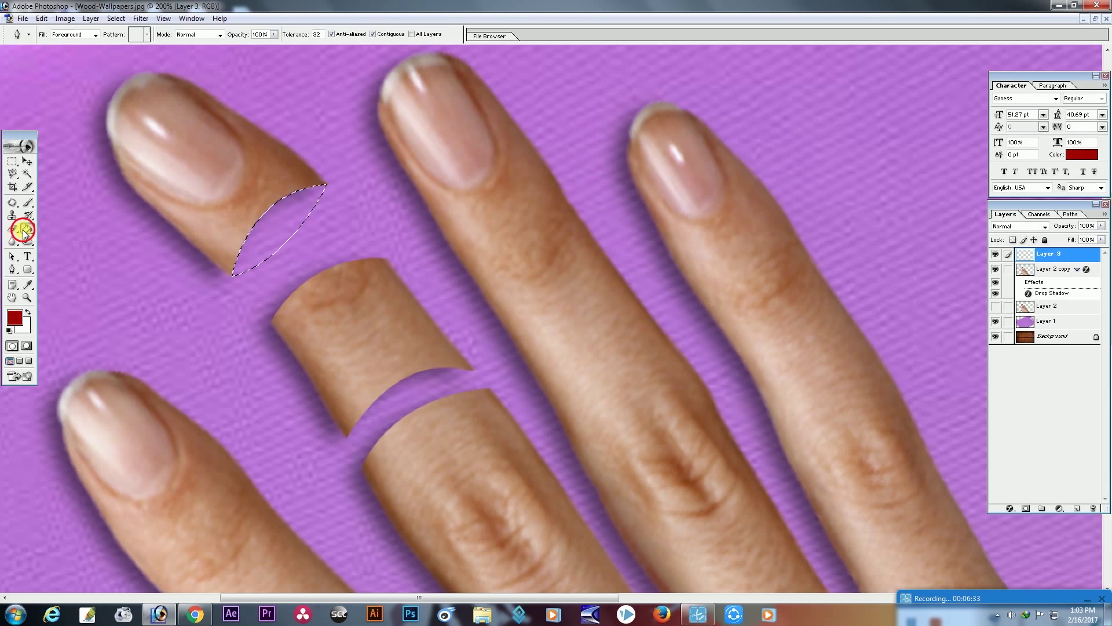
pyautogui.click(279, 229)
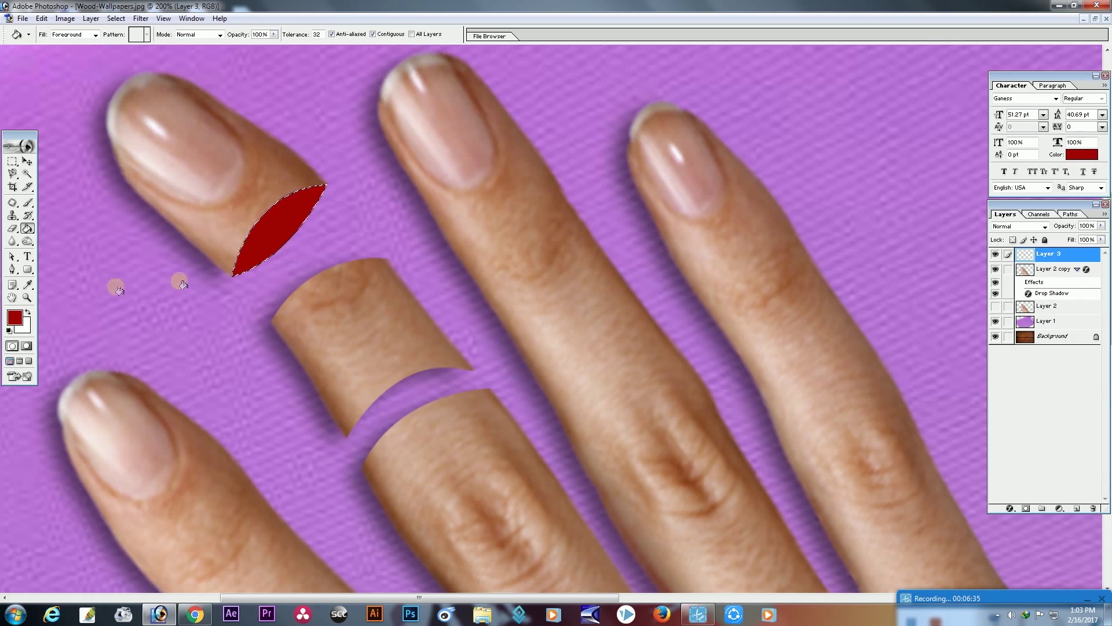
# - Pick an even darker red foreground, clear the selection and zoom back to 200%
pyautogui.click(13, 319)
pyautogui.moveTo(653, 216); pyautogui.dragTo(654, 233)
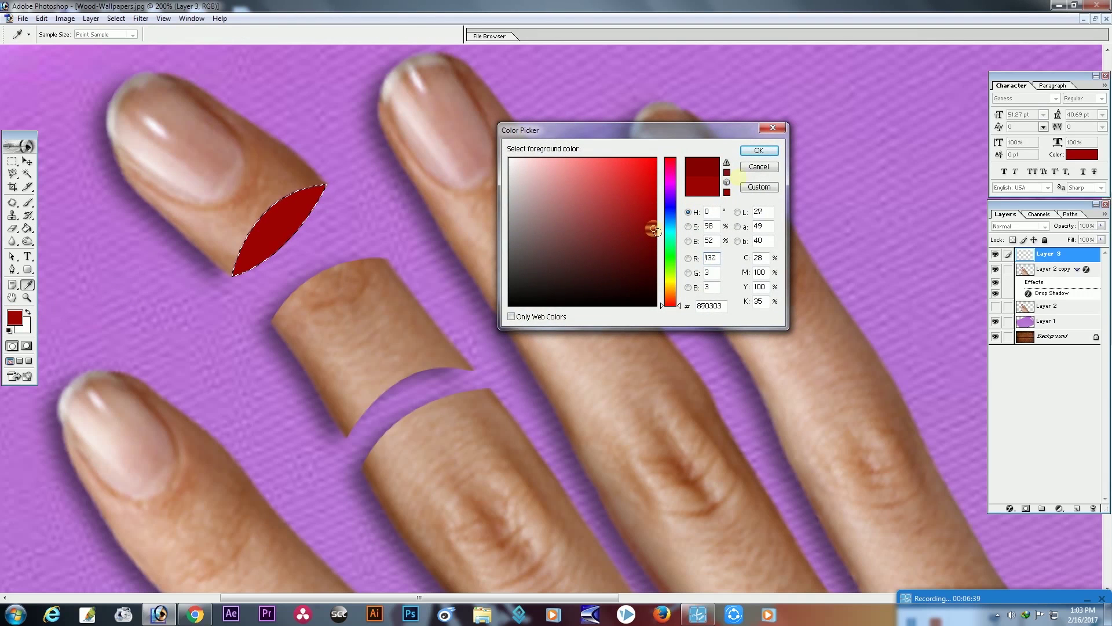
pyautogui.click(759, 150)
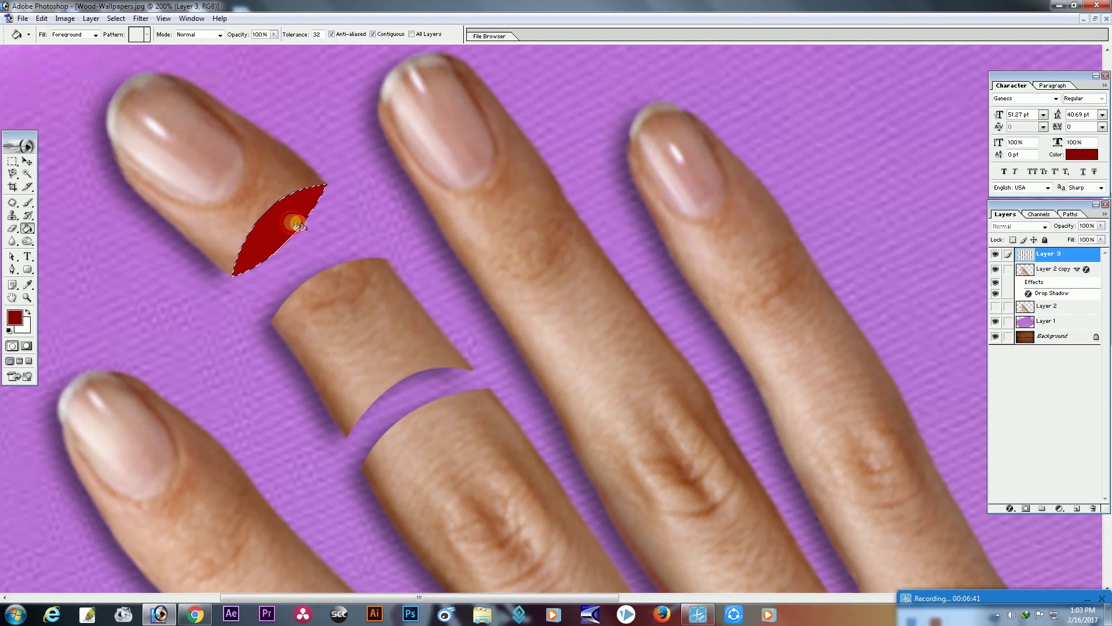
pyautogui.click(12, 187)
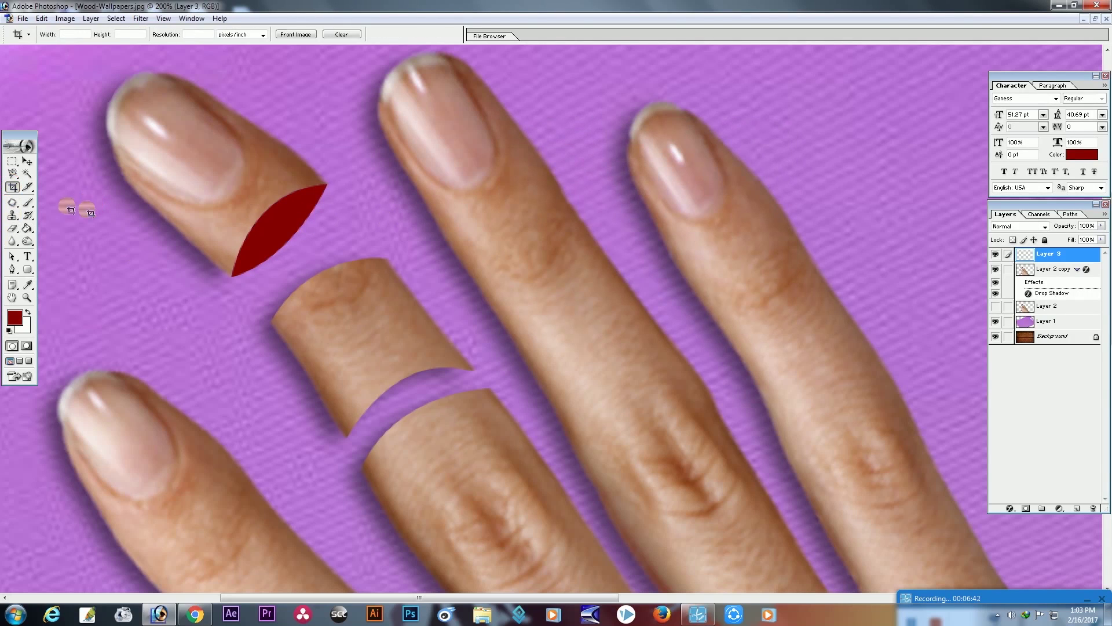
pyautogui.click(27, 161)
pyautogui.hotkey('ctrl', 'd')
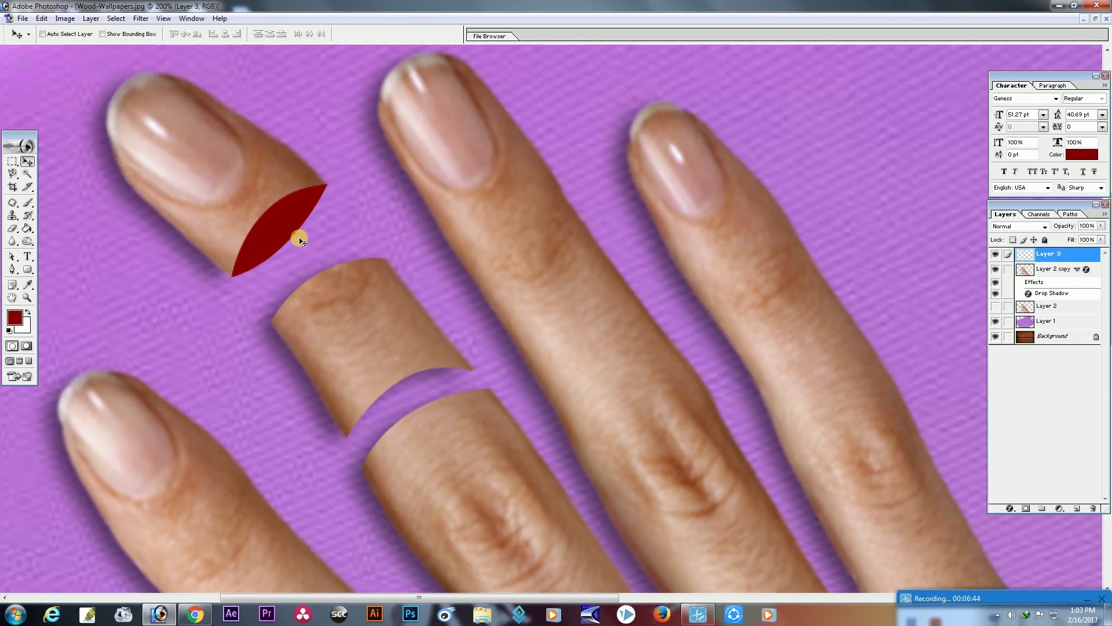
pyautogui.hotkey('ctrl', '0')
pyautogui.hotkey('ctrl', '+')
pyautogui.hotkey('ctrl', '+')
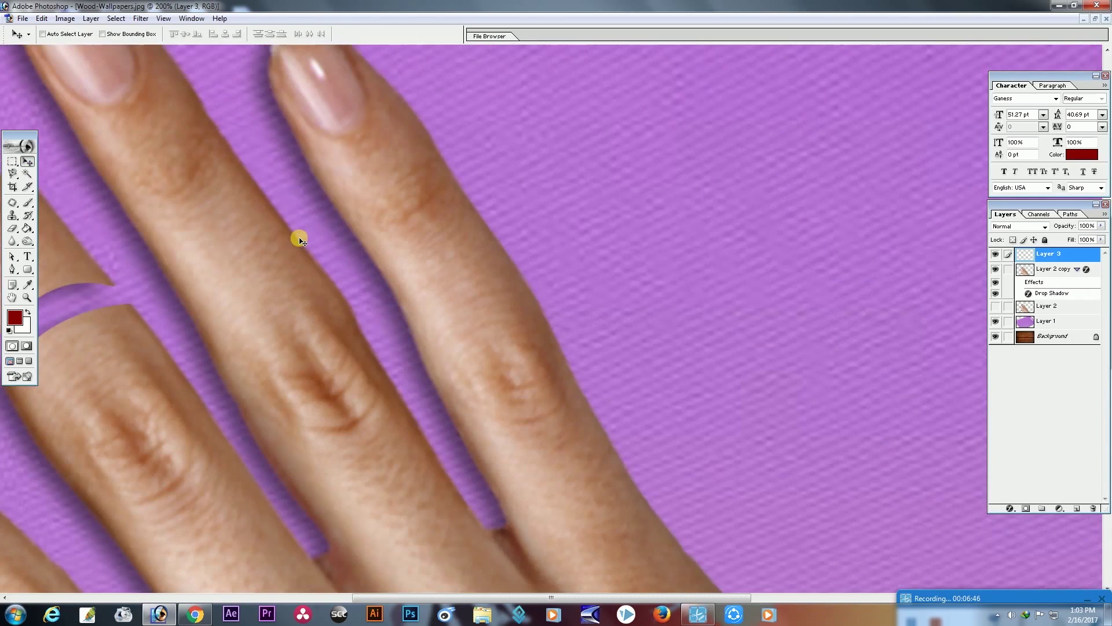
pyautogui.hotkey('ctrl', '-')
pyautogui.hotkey('ctrl', '+')
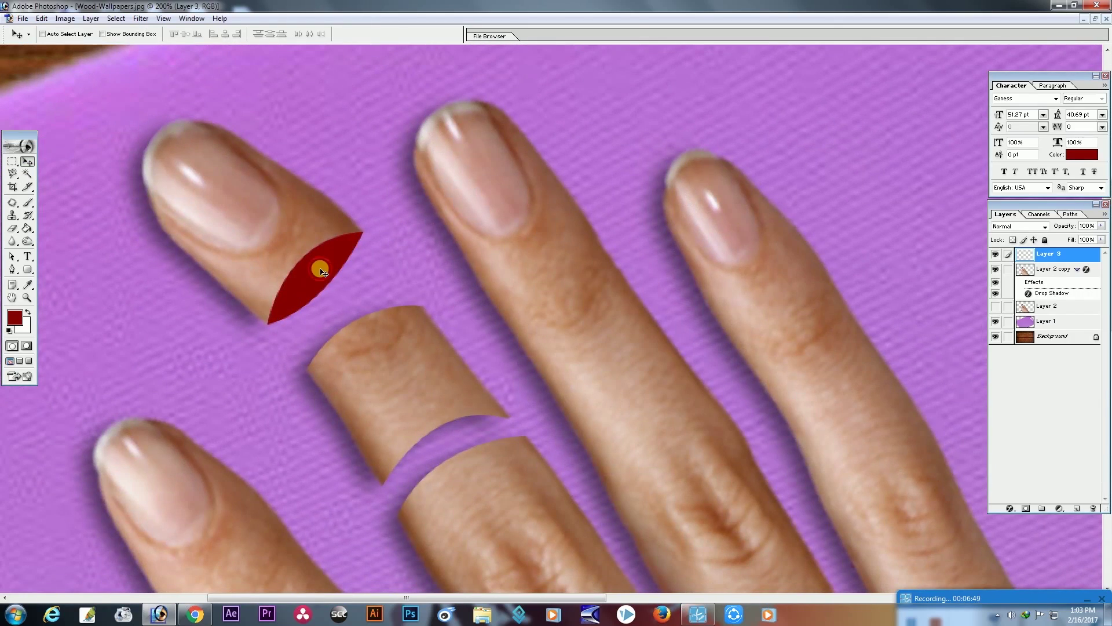
# - Give Layer 3 a black, Normal-mode Inner Glow of about 32 px
pyautogui.rightClick(1085, 259)
pyautogui.click(1011, 278)
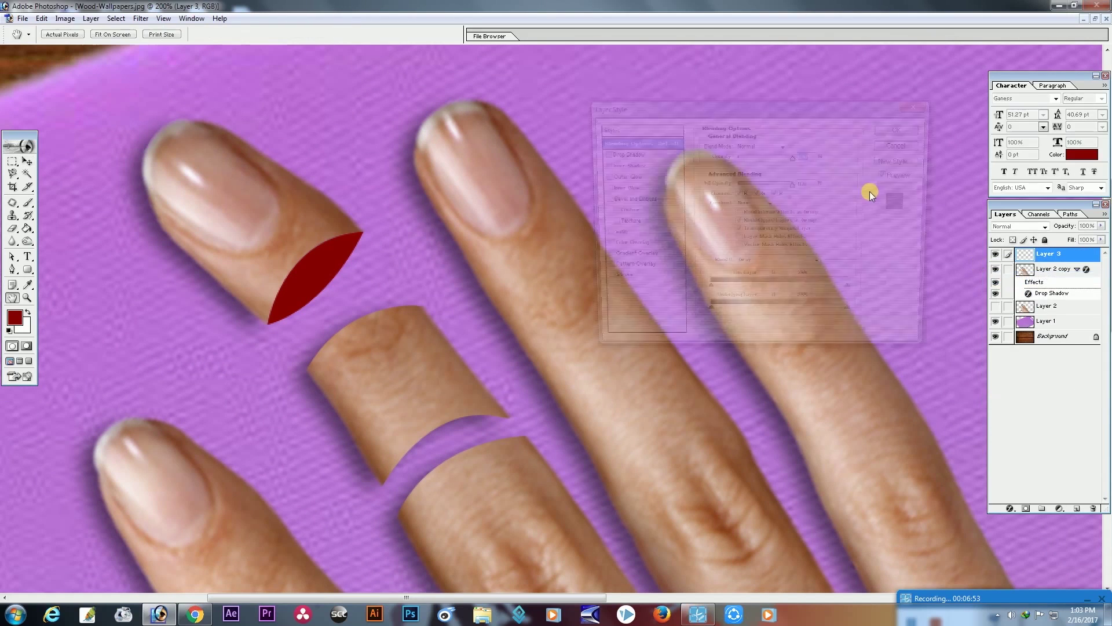
pyautogui.click(601, 188)
pyautogui.click(617, 191)
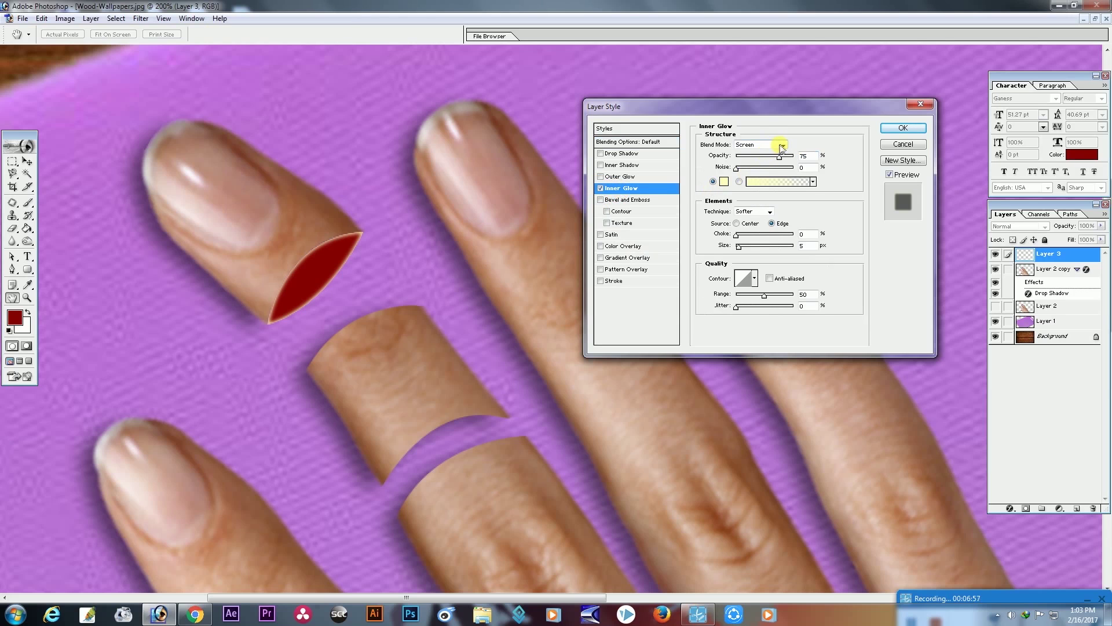
pyautogui.click(724, 181)
pyautogui.moveTo(544, 271); pyautogui.dragTo(693, 380)
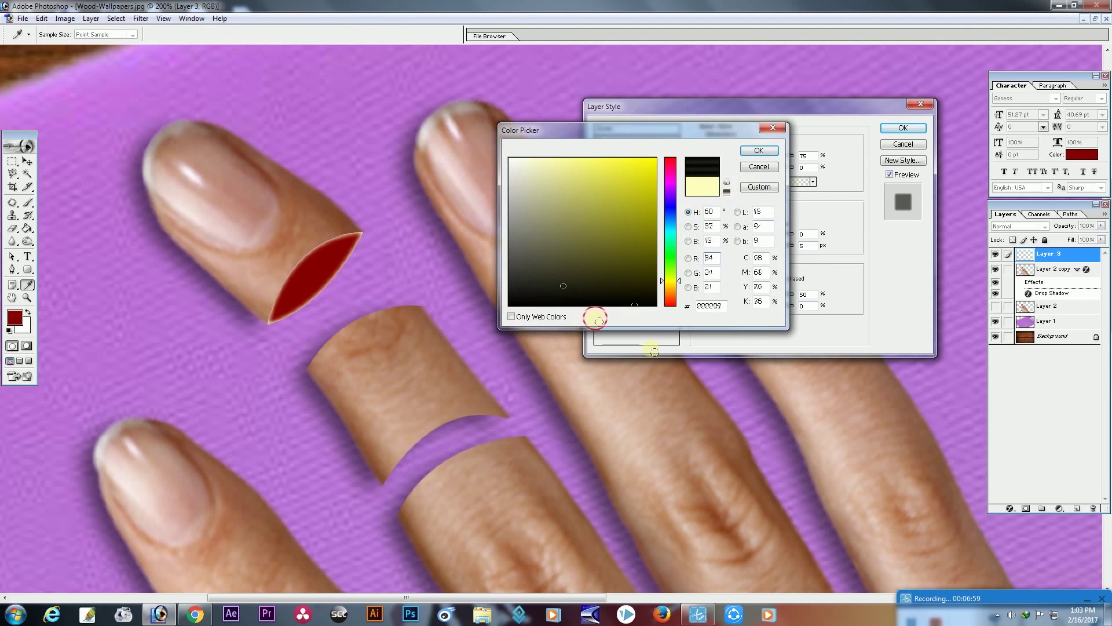
pyautogui.click(760, 150)
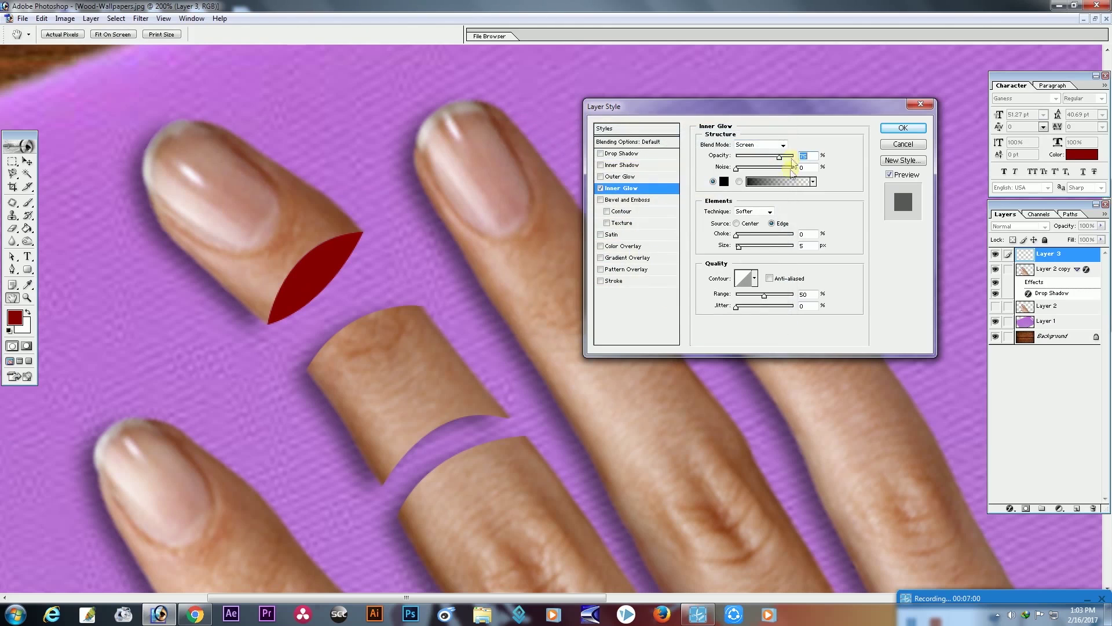
pyautogui.click(747, 151)
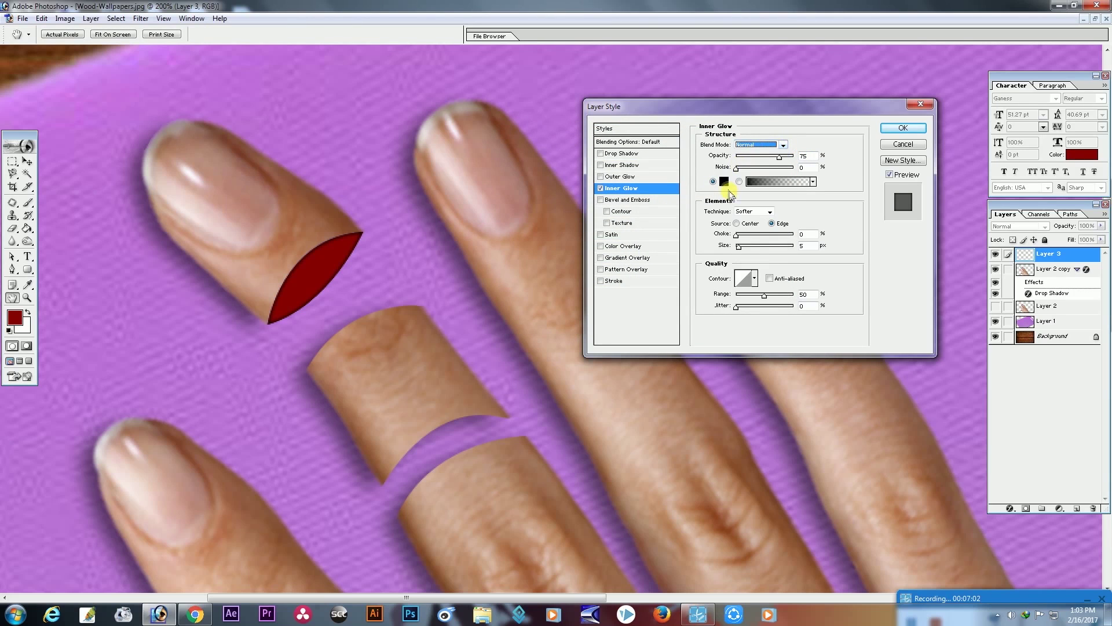
pyautogui.moveTo(740, 248); pyautogui.dragTo(744, 254)
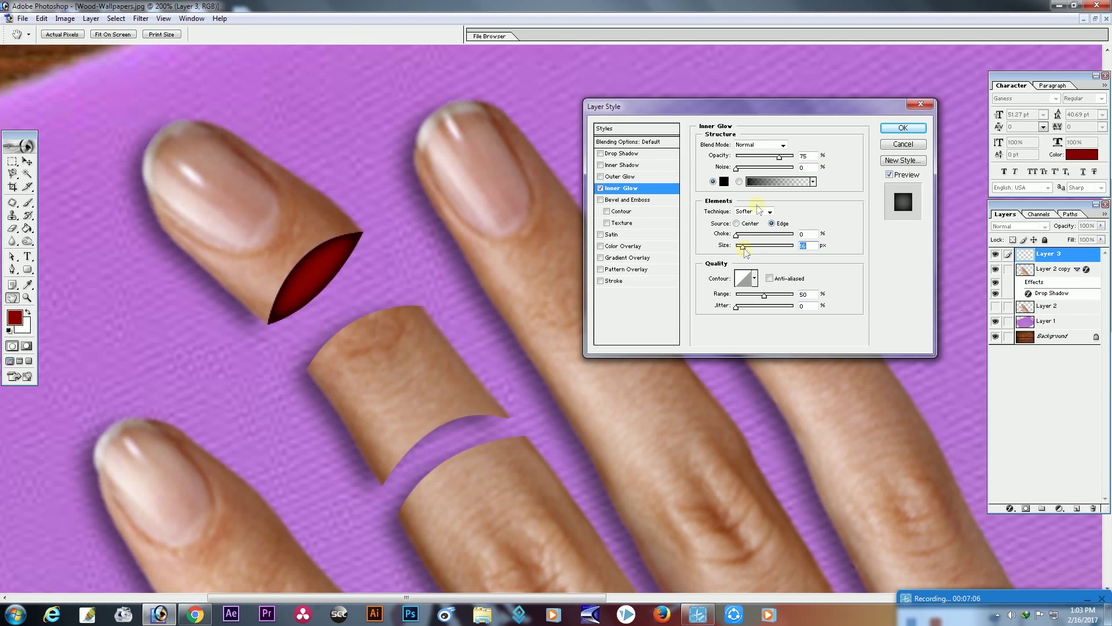
pyautogui.click(764, 156)
pyautogui.click(903, 128)
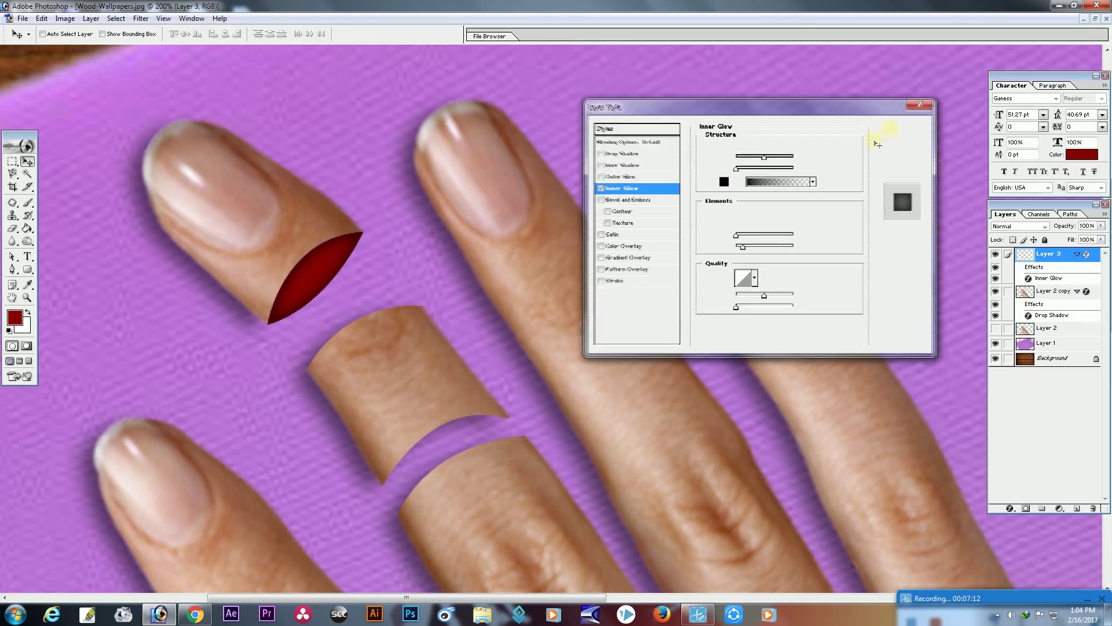
pyautogui.press('v')
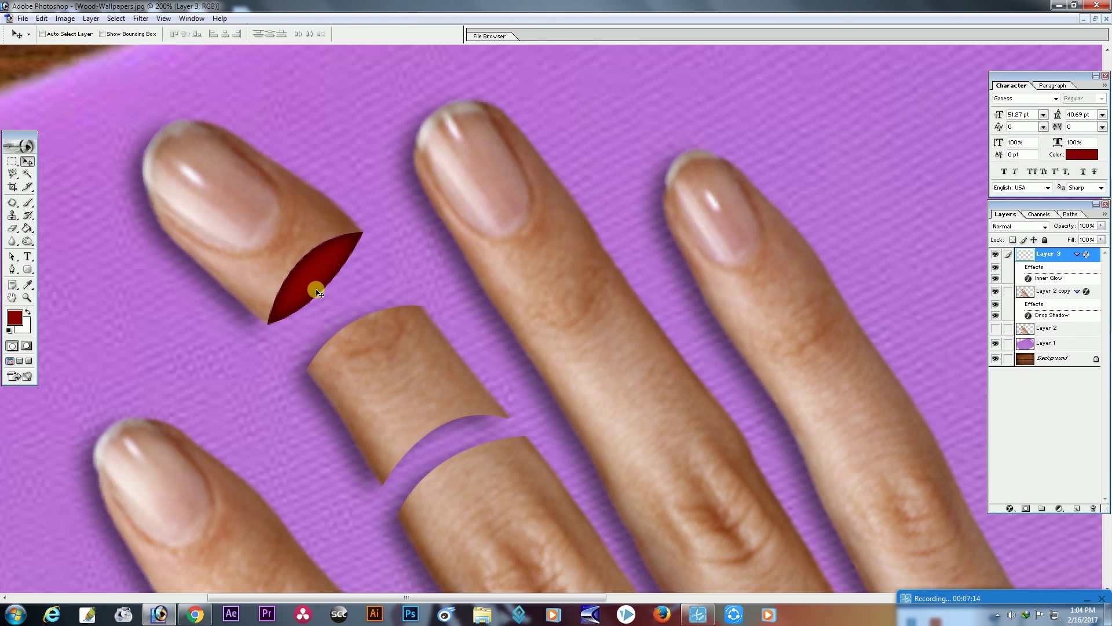
# - Zoom to 300% on the cut finger and add a new empty layer above Layer 3
pyautogui.moveTo(397, 442); pyautogui.dragTo(427, 340)
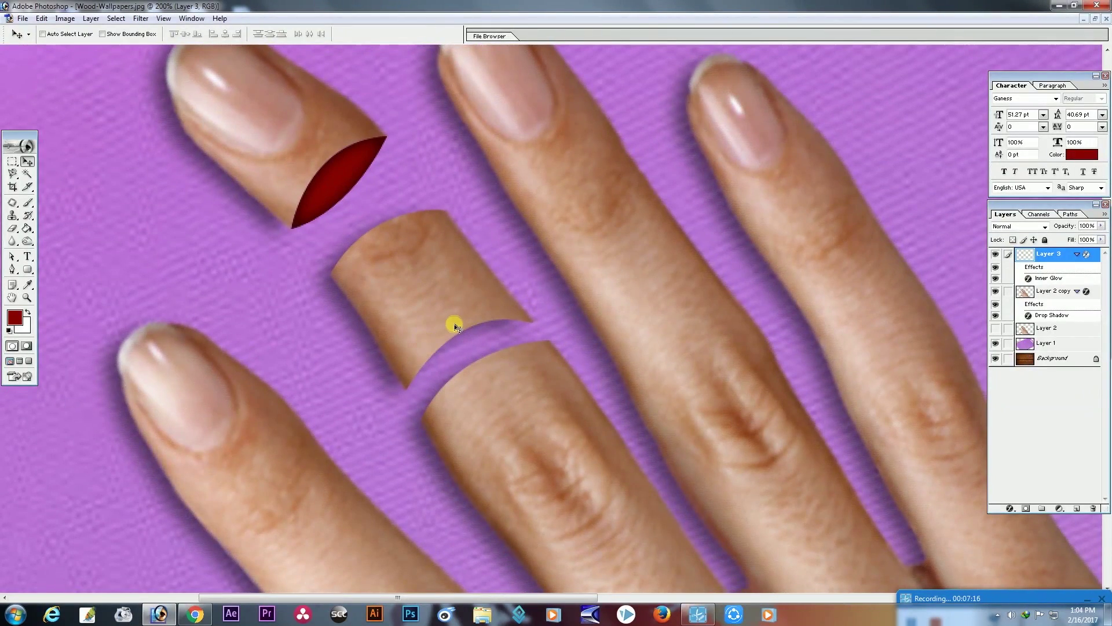
pyautogui.hotkey('ctrl', '+')
pyautogui.scroll(-2, 429, 348)
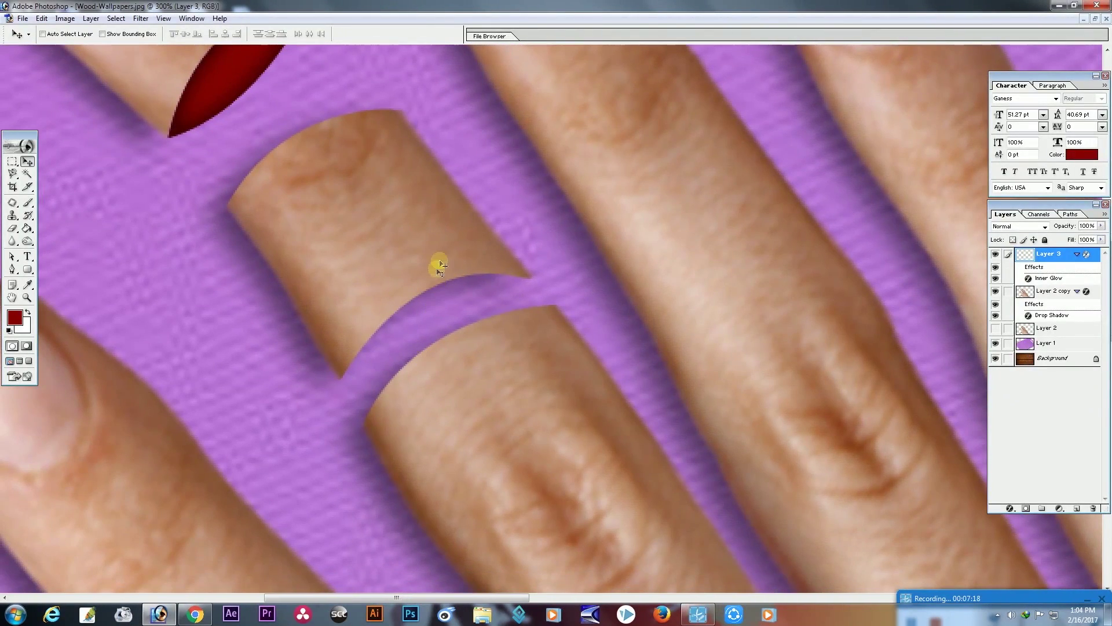
pyautogui.hotkey('alt', '[')
pyautogui.click(1067, 260)
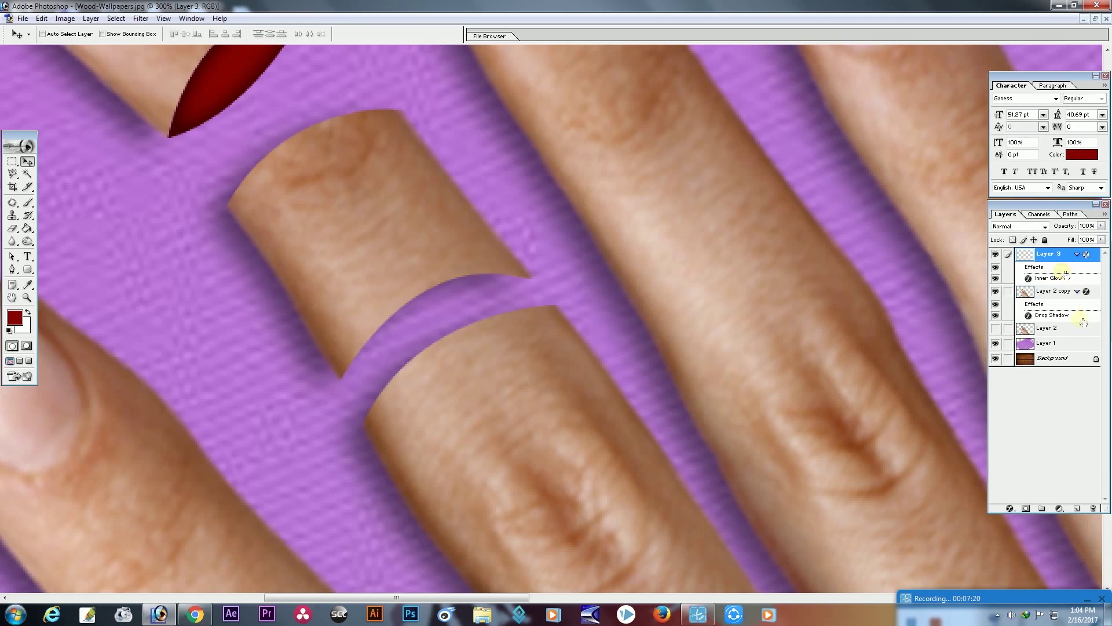
pyautogui.click(1079, 508)
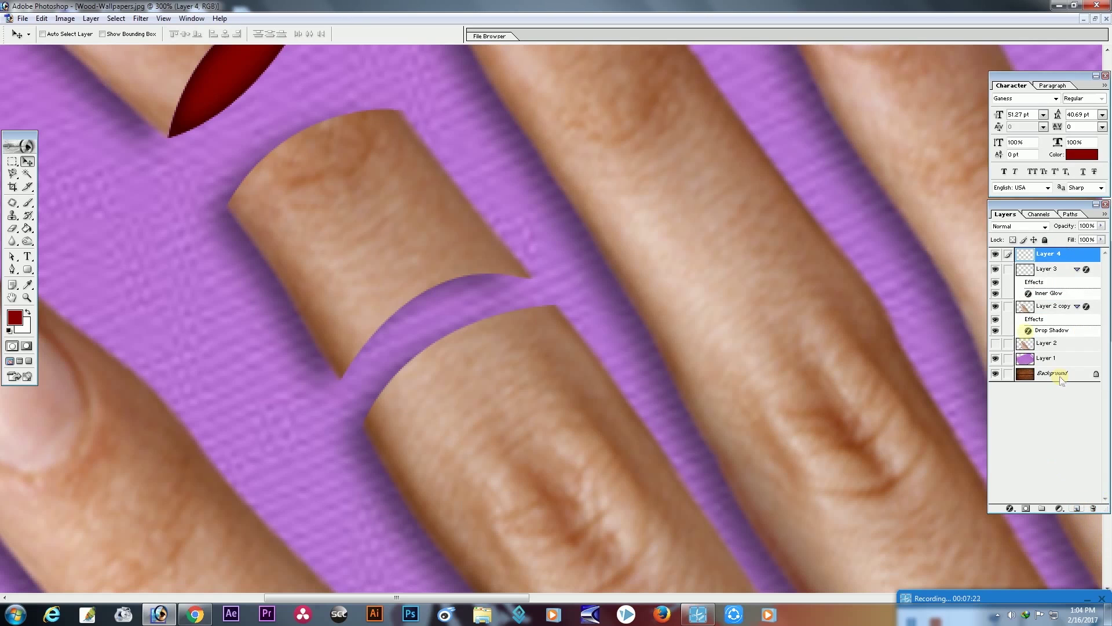
# - Draw a closed lens-shaped Pen path around the gap between the finger pieces
pyautogui.click(11, 269)
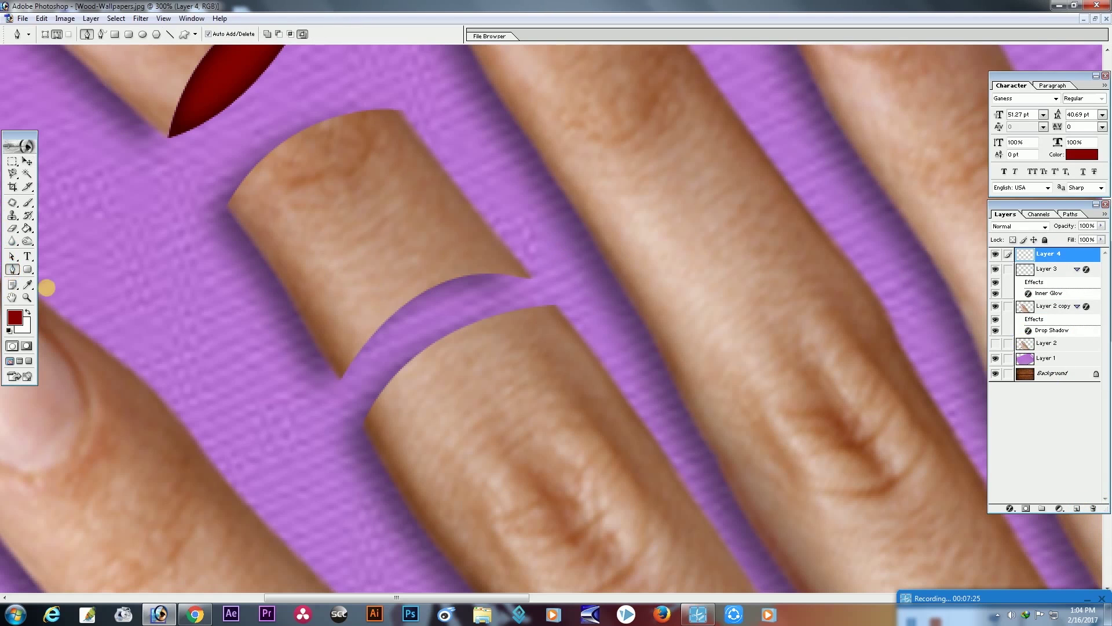
pyautogui.click(341, 378)
pyautogui.moveTo(530, 279); pyautogui.dragTo(657, 305)
pyautogui.keyDown('alt'); pyautogui.click(530, 278); pyautogui.keyUp('alt')
pyautogui.moveTo(340, 380); pyautogui.dragTo(225, 390)
pyautogui.keyDown('ctrl'); pyautogui.click(434, 336); pyautogui.keyUp('ctrl')
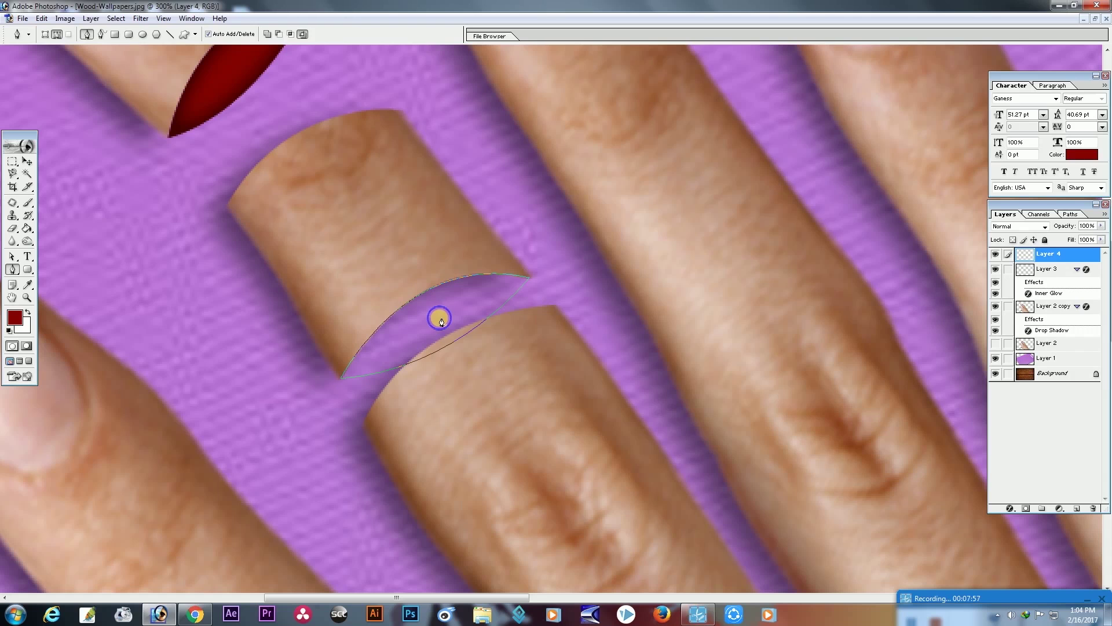
# - Turn the gap path into a selection, fill it dark red, and move Layer 4 below Layer 2 copy
pyautogui.rightClick(440, 321)
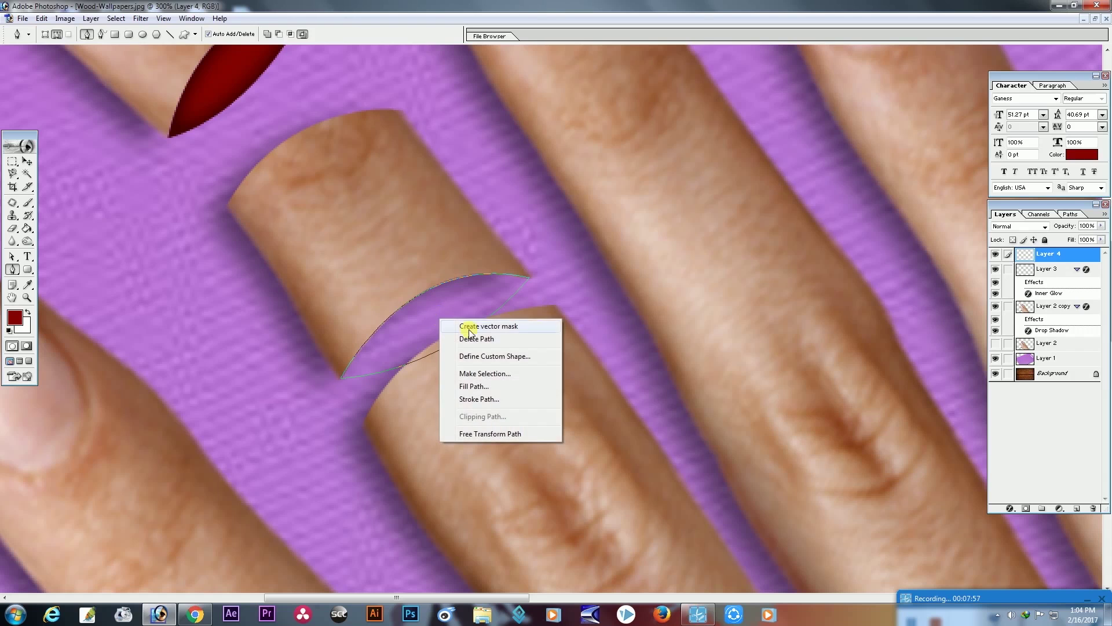
pyautogui.click(468, 374)
pyautogui.click(613, 261)
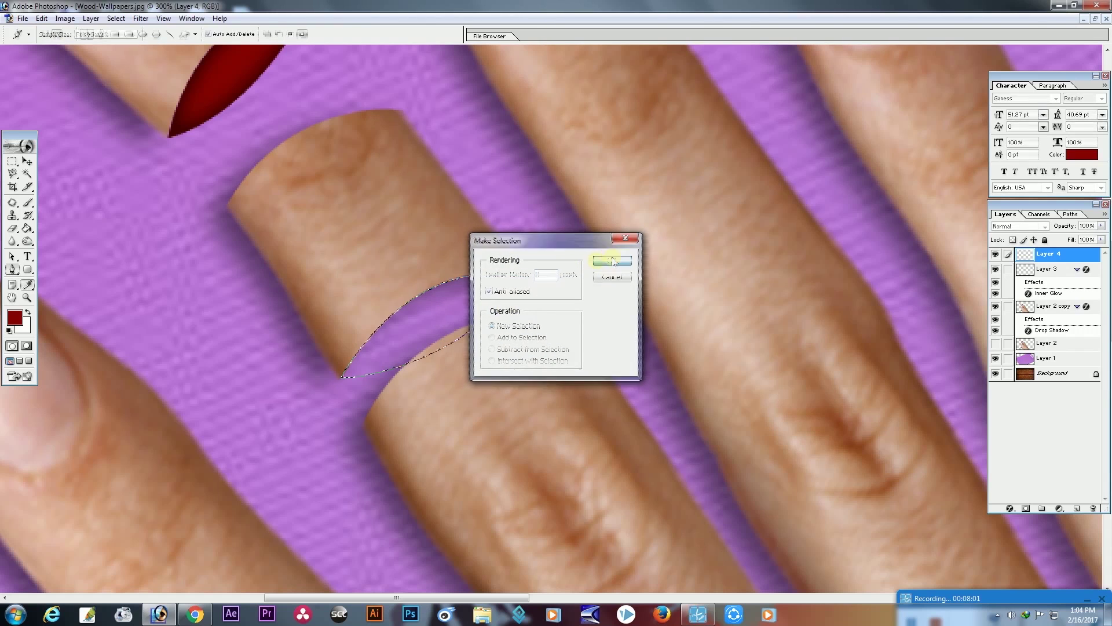
pyautogui.click(27, 227)
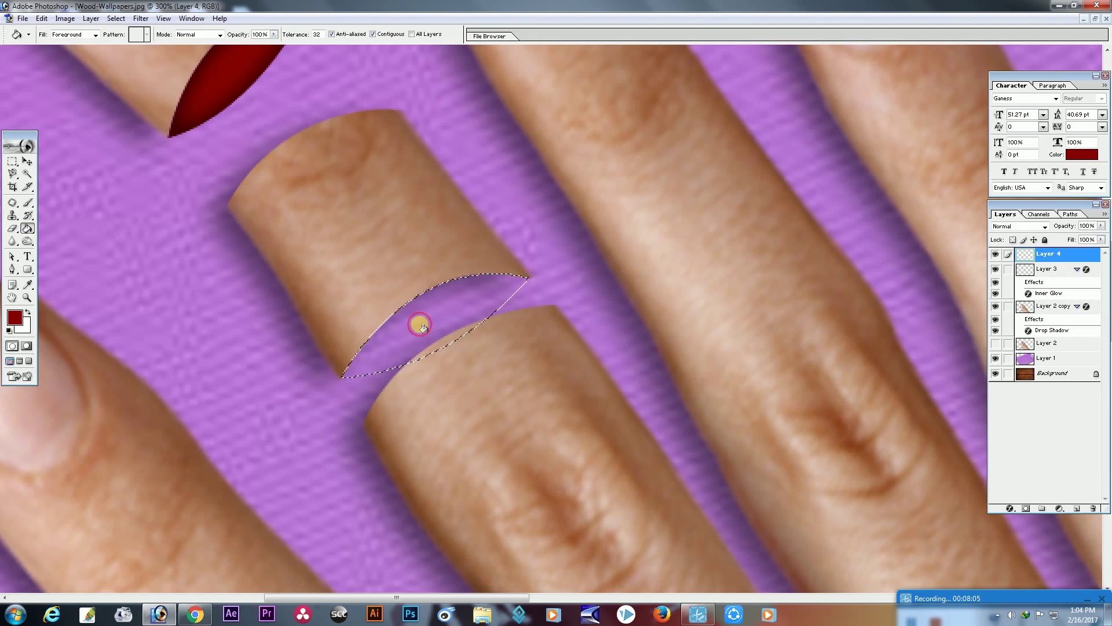
pyautogui.click(421, 325)
pyautogui.click(12, 188)
pyautogui.hotkey('ctrl', 'd')
pyautogui.click(27, 161)
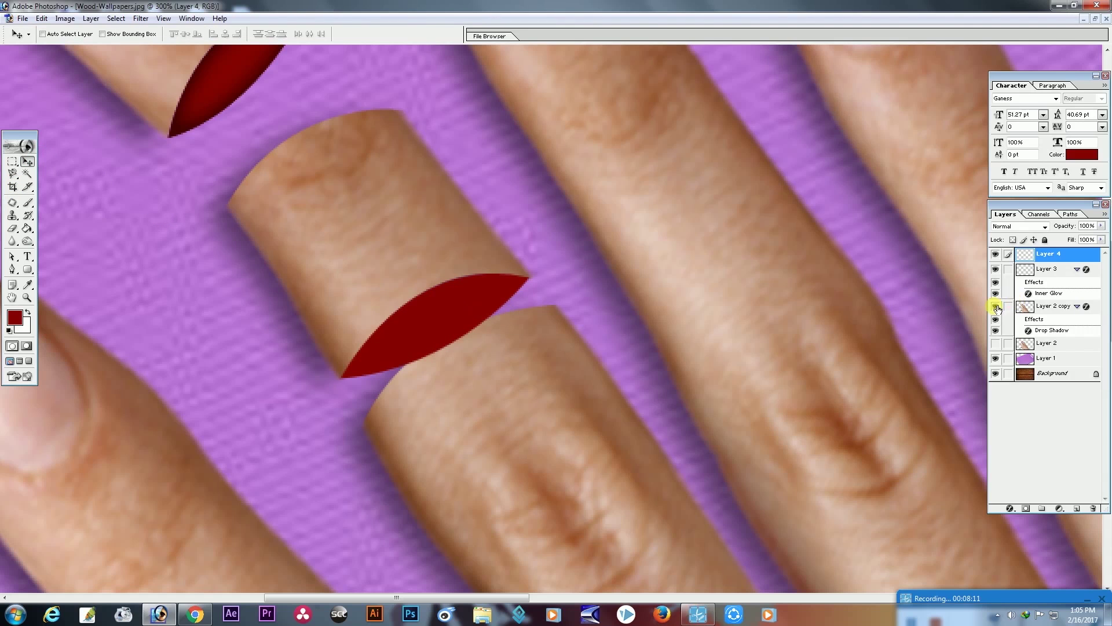
pyautogui.moveTo(1070, 253); pyautogui.dragTo(1068, 340)
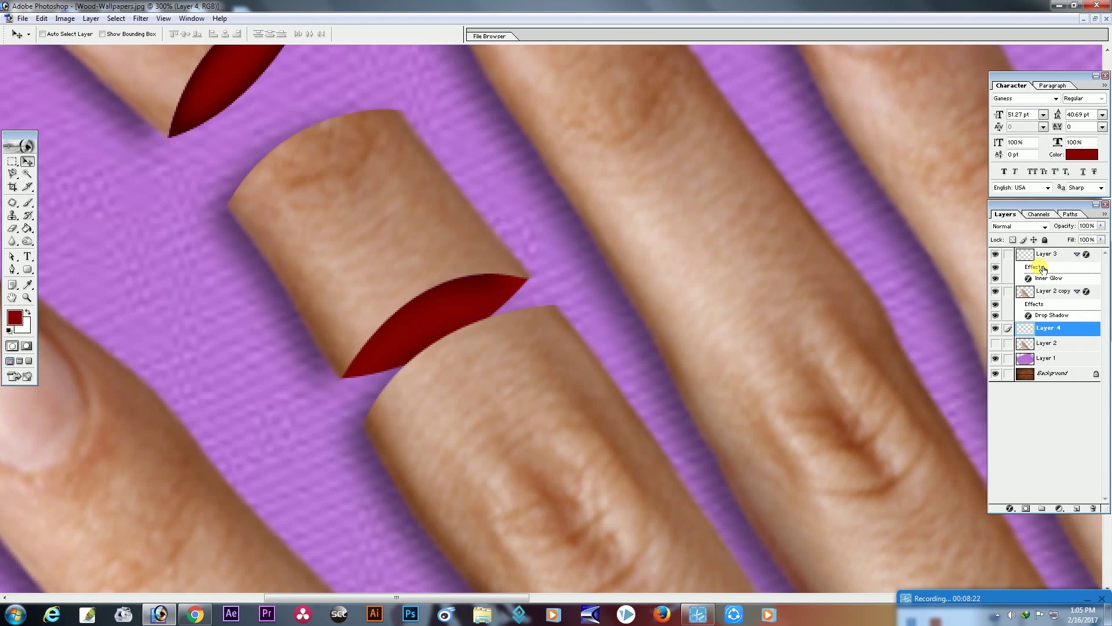
# - Add a Normal-mode Inner Glow to Layer 4 with opacity 72 and size 21
pyautogui.rightClick(1077, 331)
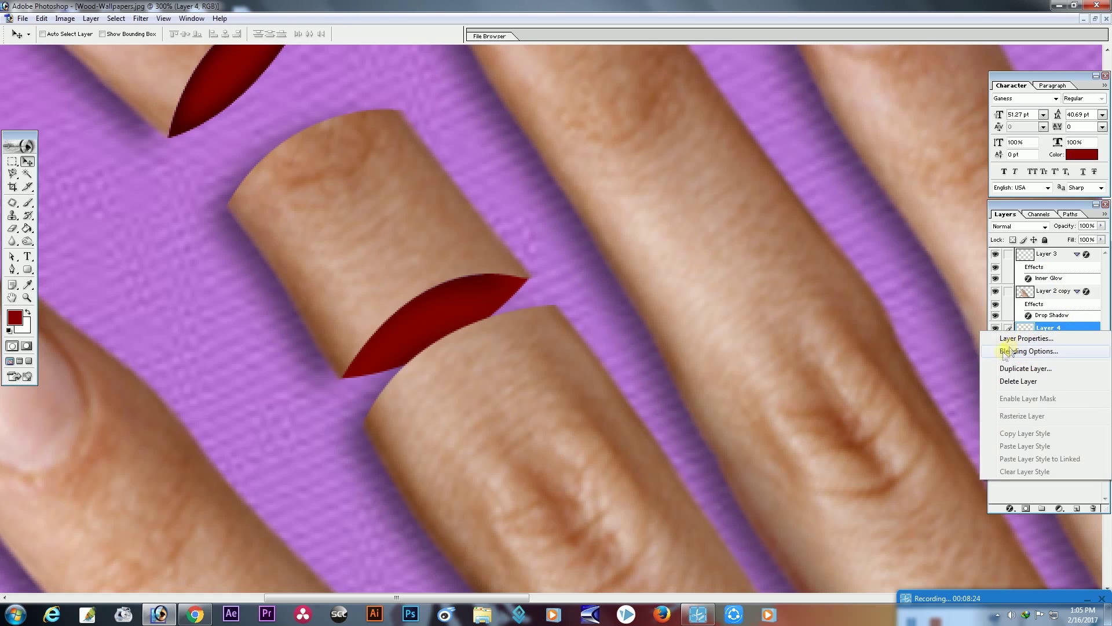
pyautogui.click(1028, 351)
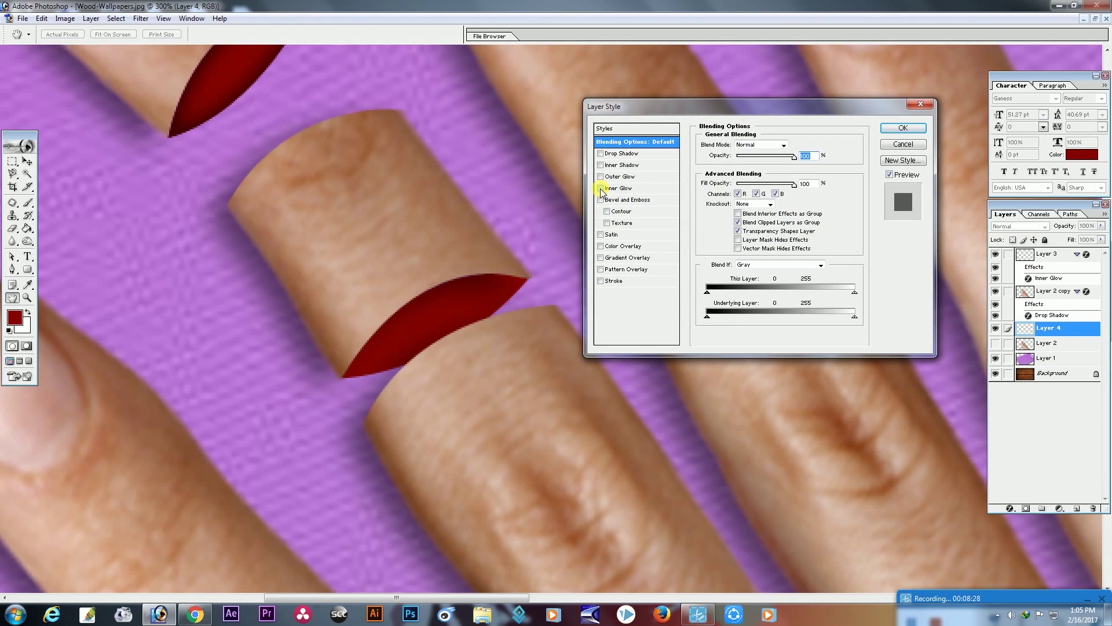
pyautogui.click(602, 190)
pyautogui.click(724, 181)
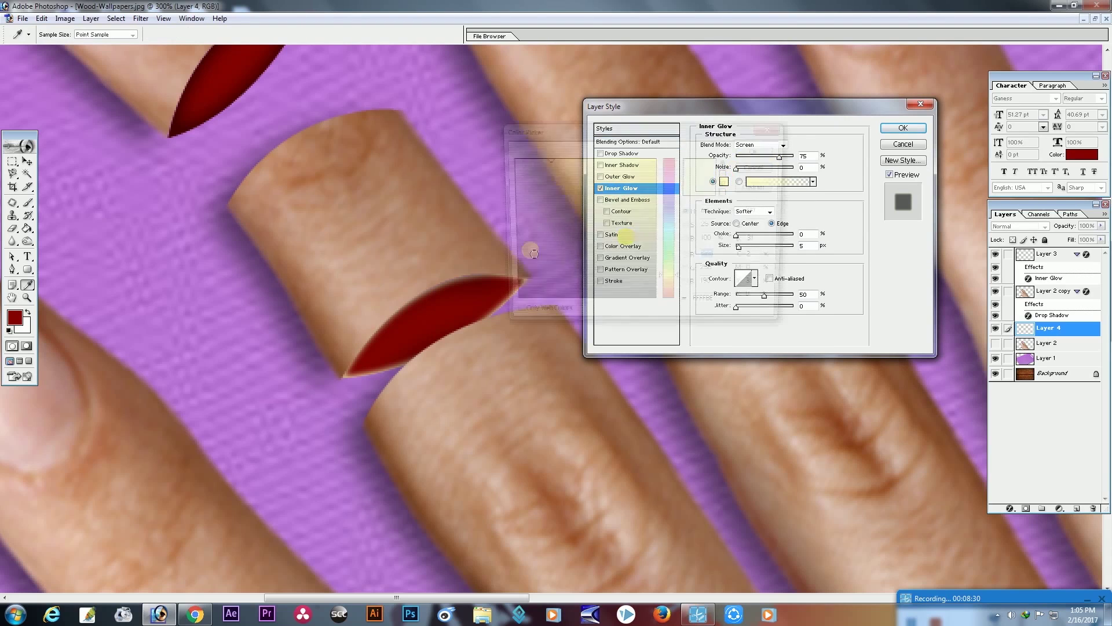
pyautogui.click(756, 150)
pyautogui.click(782, 146)
pyautogui.click(768, 154)
pyautogui.moveTo(779, 157); pyautogui.dragTo(777, 158)
pyautogui.moveTo(741, 250); pyautogui.dragTo(740, 250)
pyautogui.click(892, 128)
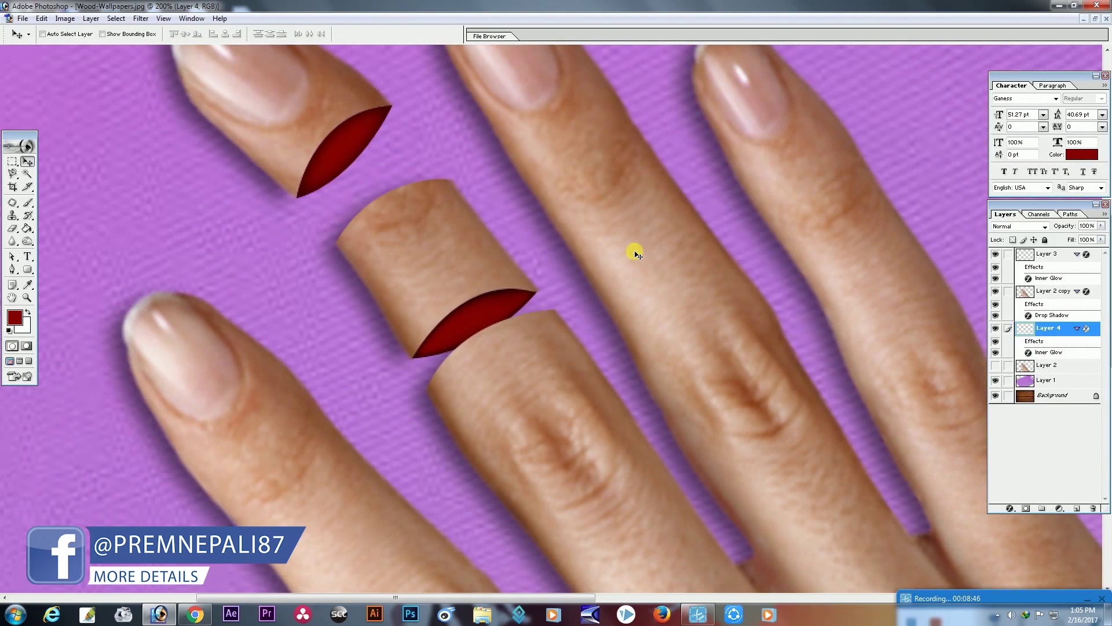
# - Select the loose middle finger piece and nudge it slightly right and down
pyautogui.keyDown('ctrl'); pyautogui.click(437, 257); pyautogui.keyUp('ctrl')
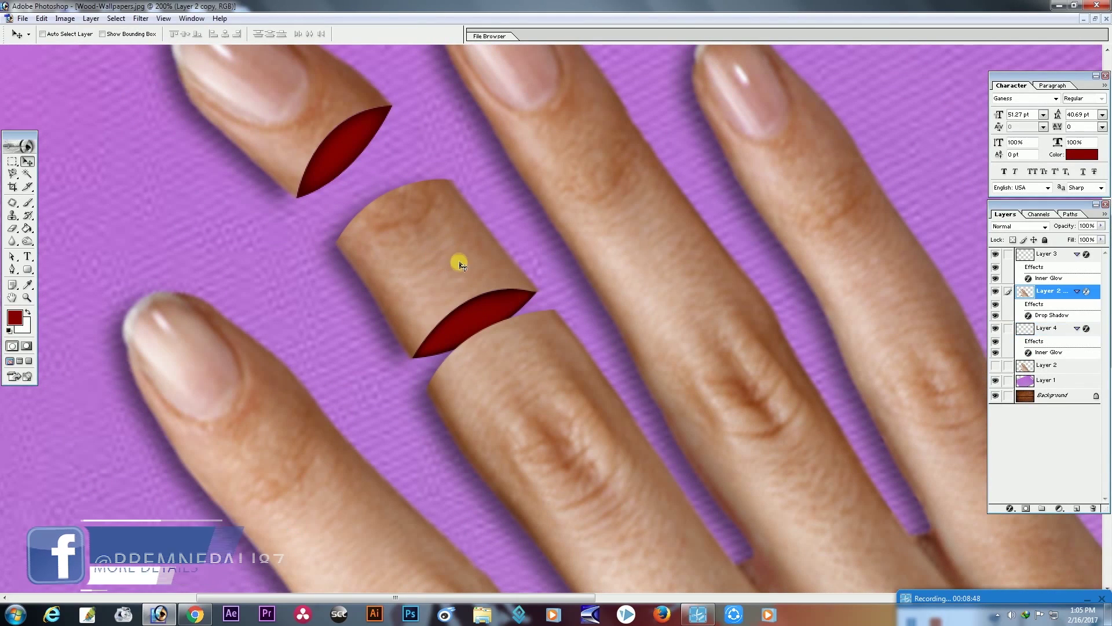
pyautogui.click(26, 174)
pyautogui.click(423, 246)
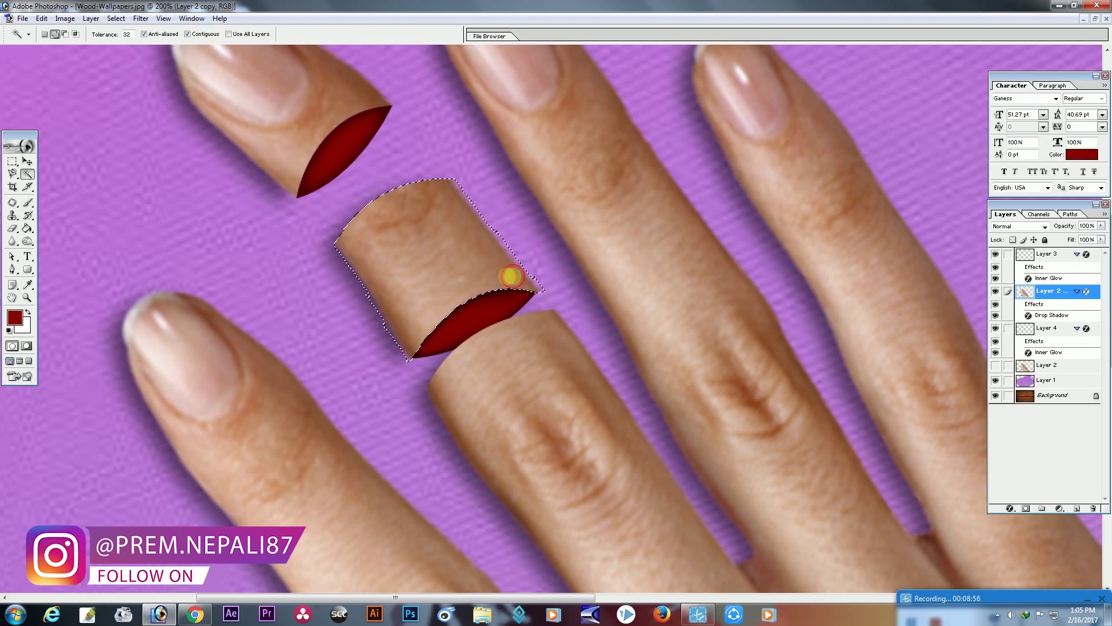
pyautogui.hotkey('ctrl', 't')
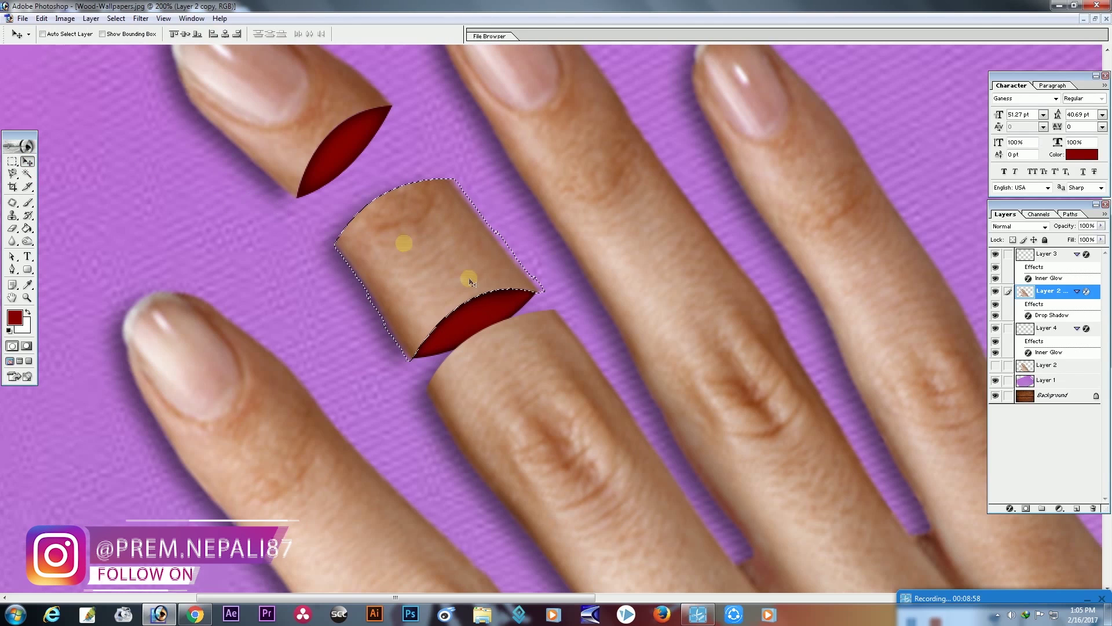
pyautogui.moveTo(468, 288); pyautogui.dragTo(477, 295)
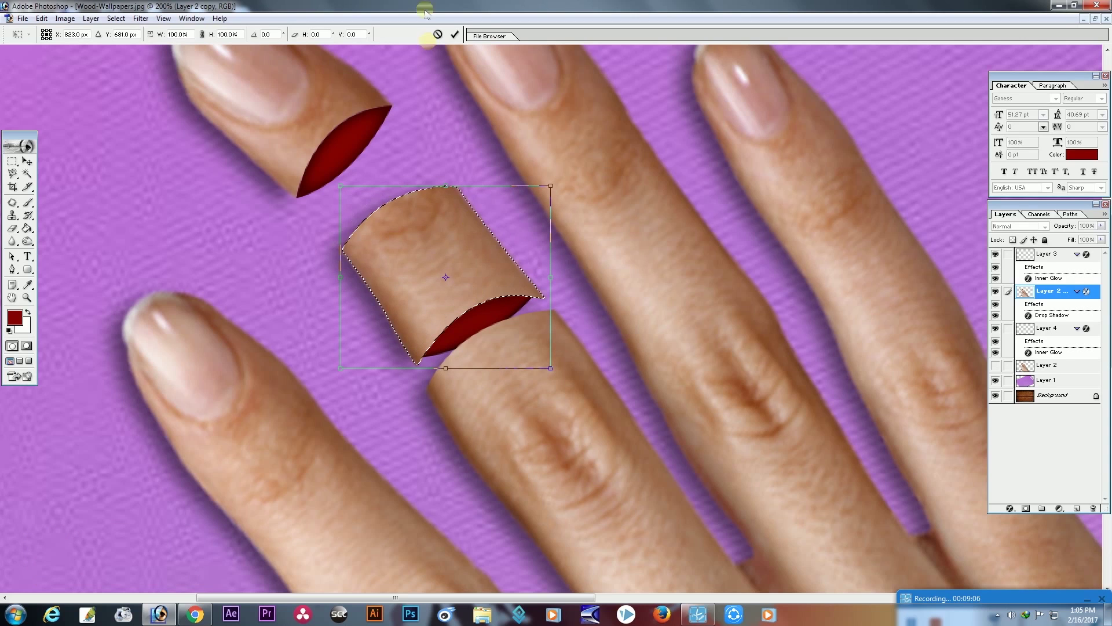
pyautogui.click(455, 34)
pyautogui.hotkey('ctrl', 'd')
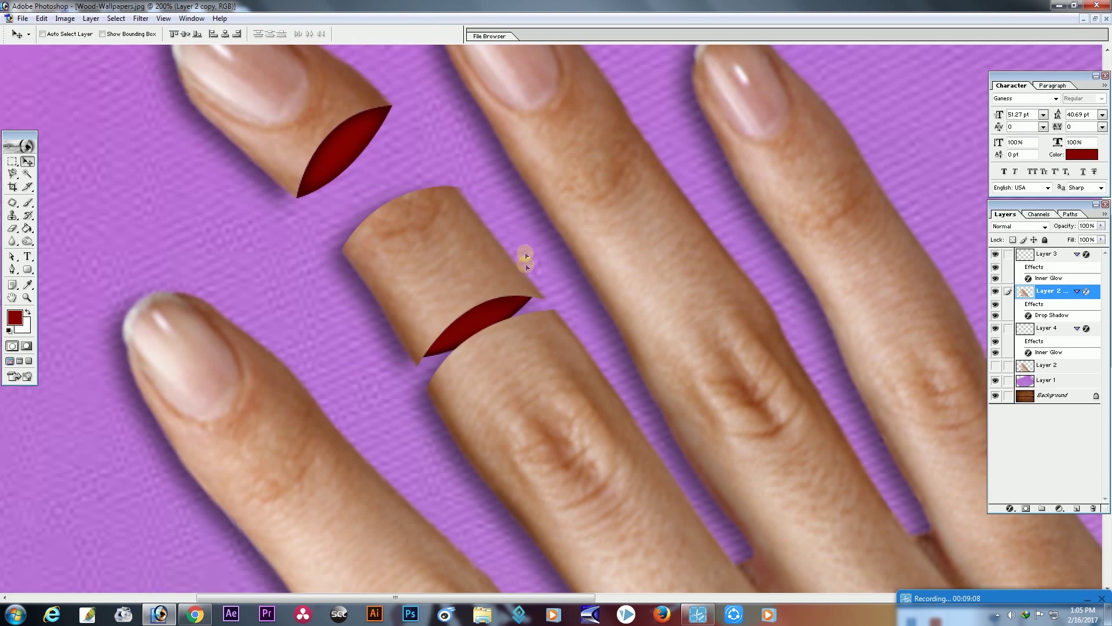
# - Shift the red cut-face layer to fit the gap, then check the whole hand
pyautogui.keyDown('ctrl'); pyautogui.click(485, 320); pyautogui.keyUp('ctrl')
pyautogui.moveTo(485, 320); pyautogui.dragTo(497, 326)
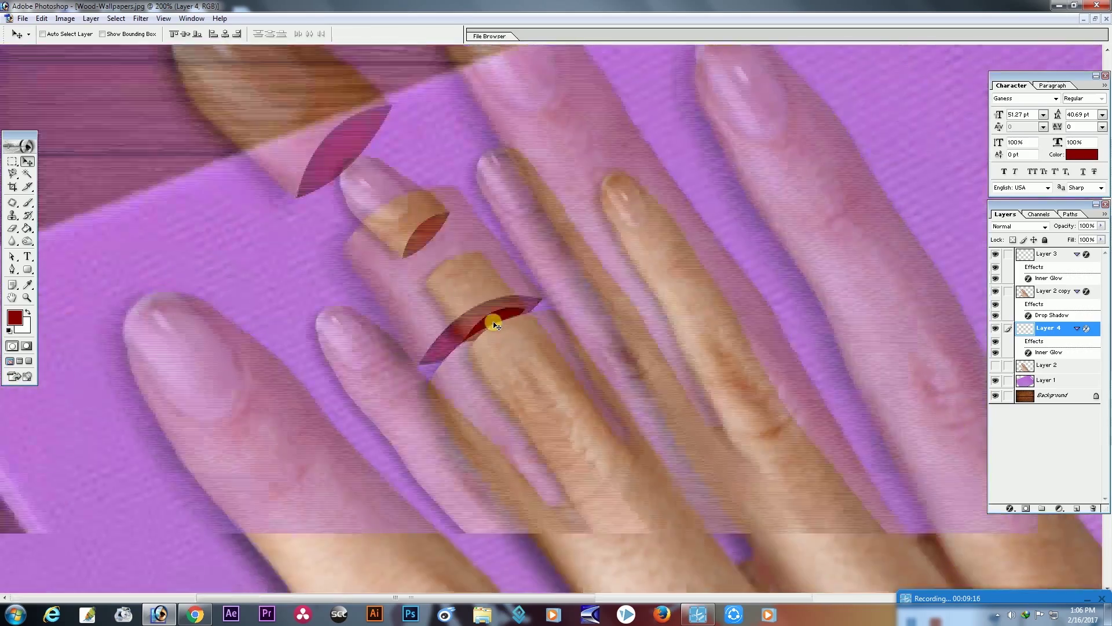
pyautogui.hotkey('ctrl', '-')
pyautogui.hotkey('ctrl', '-')
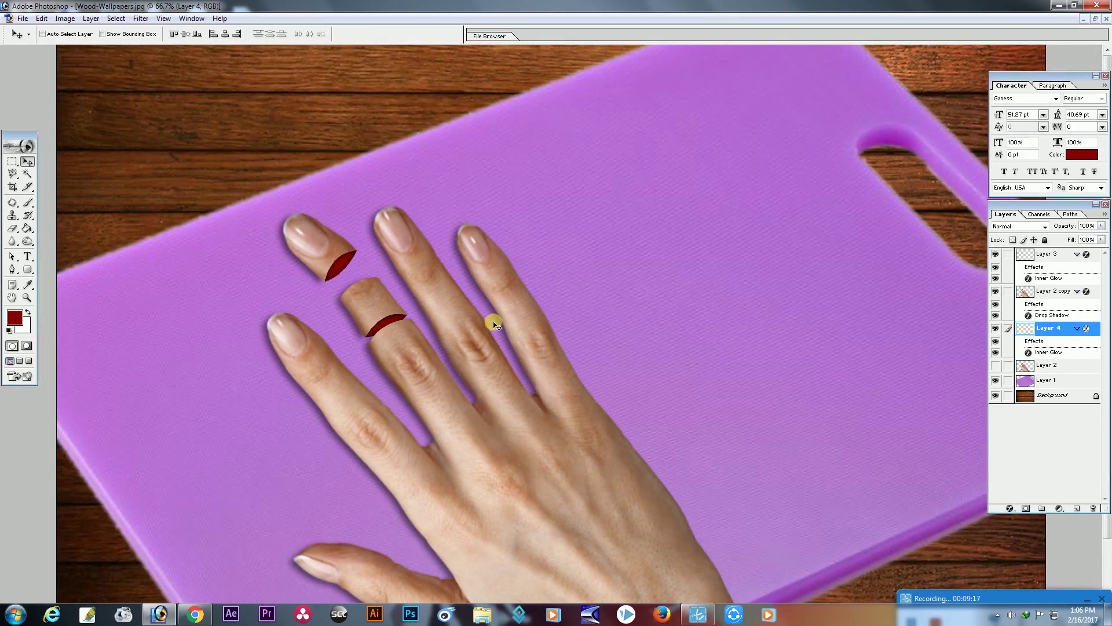
pyautogui.hotkey('ctrl', '-')
pyautogui.hotkey('ctrl', '+')
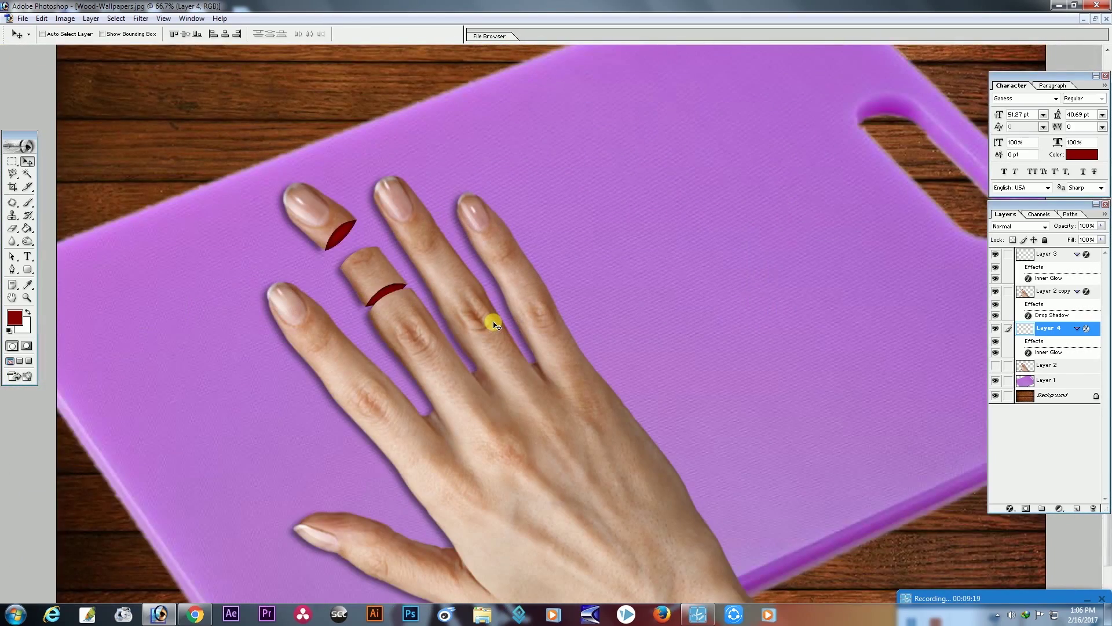
pyautogui.hotkey('ctrl', '+')
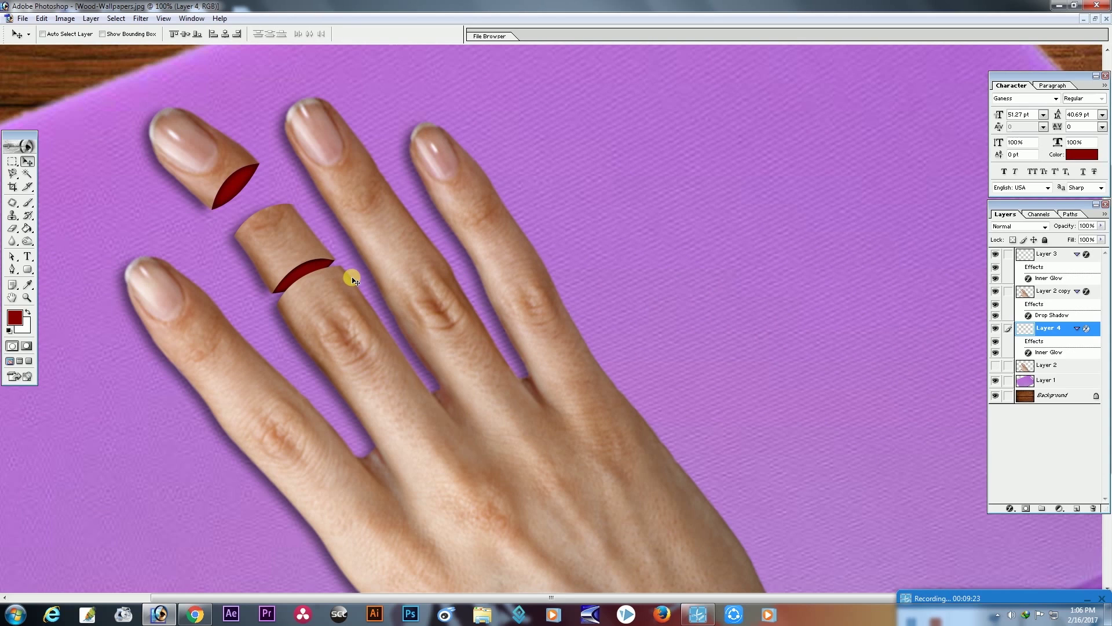
# - Rotate the finger piece about ten degrees so it sits askew
pyautogui.keyDown('ctrl'); pyautogui.click(291, 240); pyautogui.keyUp('ctrl')
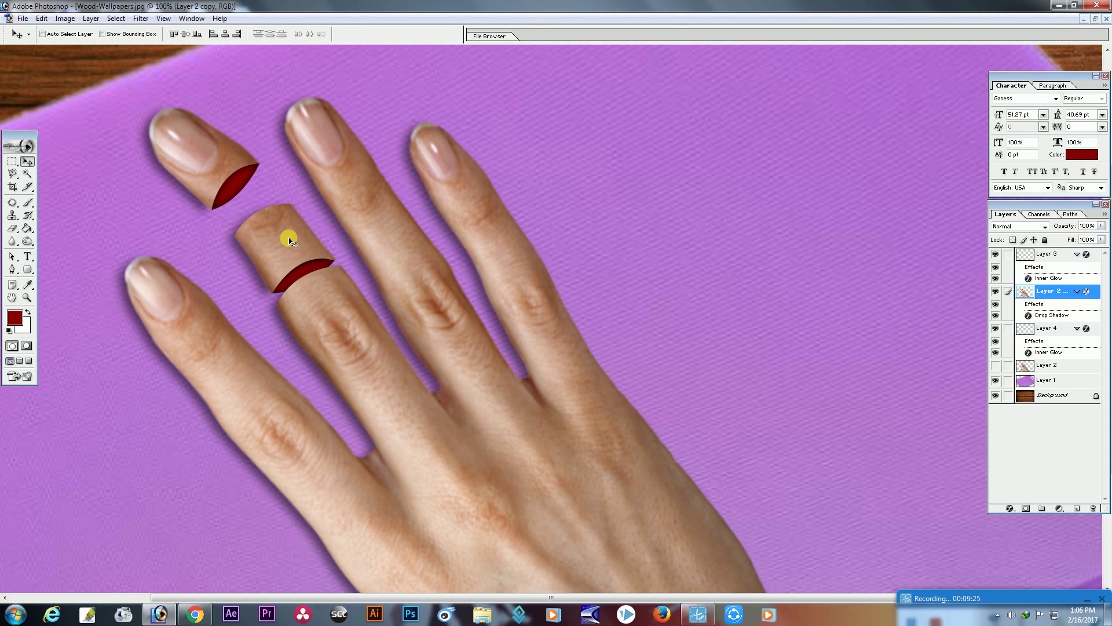
pyautogui.hotkey('ctrl', 't')
pyautogui.moveTo(367, 242); pyautogui.dragTo(373, 256)
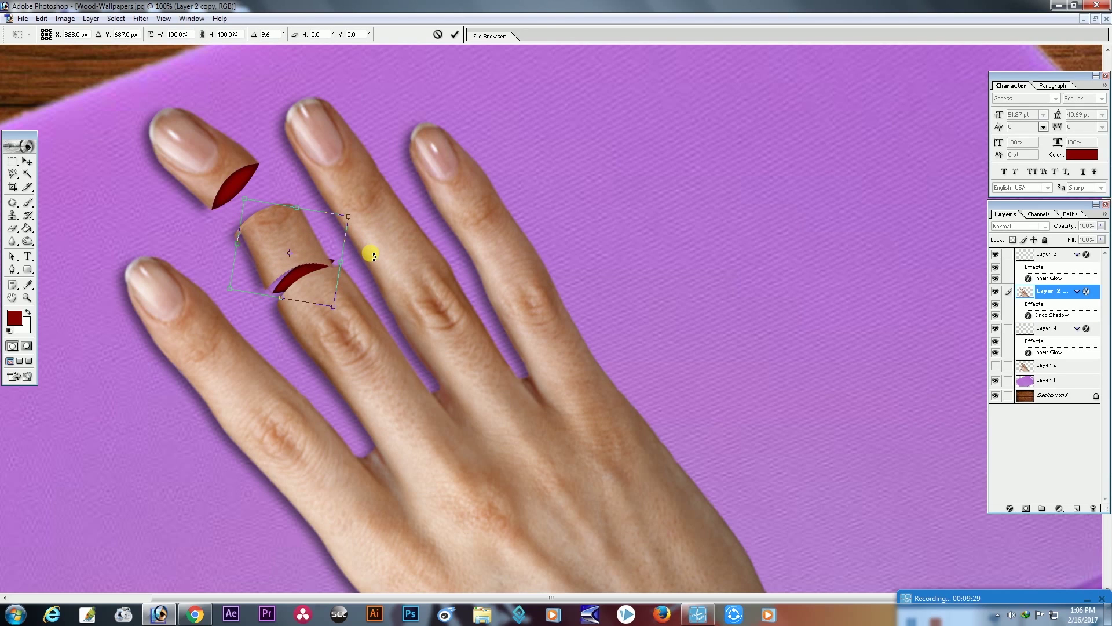
pyautogui.moveTo(375, 251); pyautogui.dragTo(373, 253)
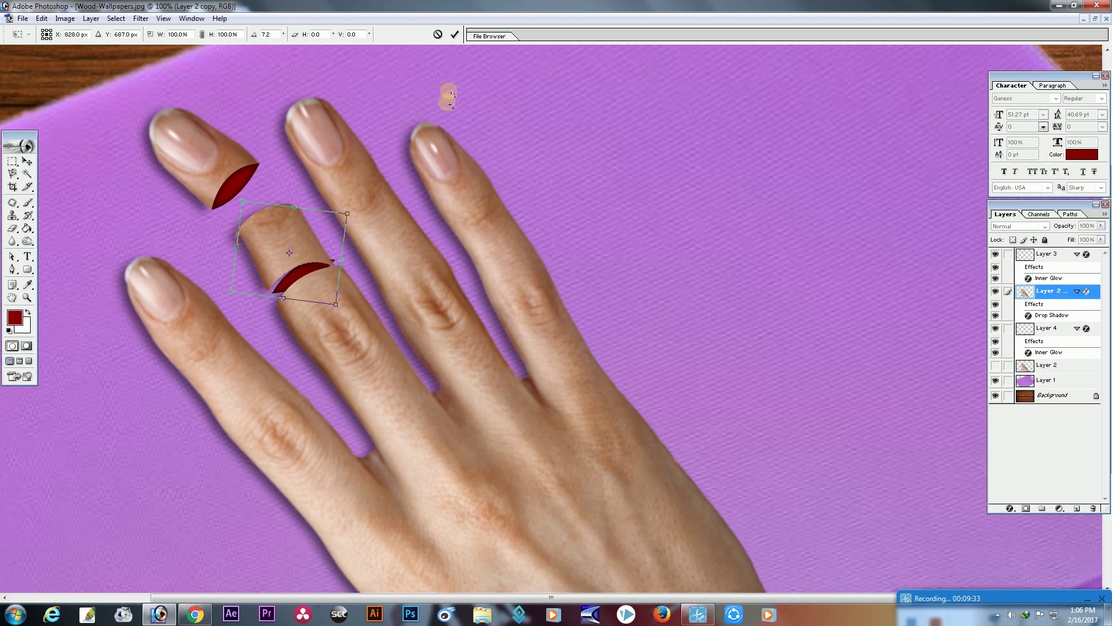
pyautogui.click(454, 36)
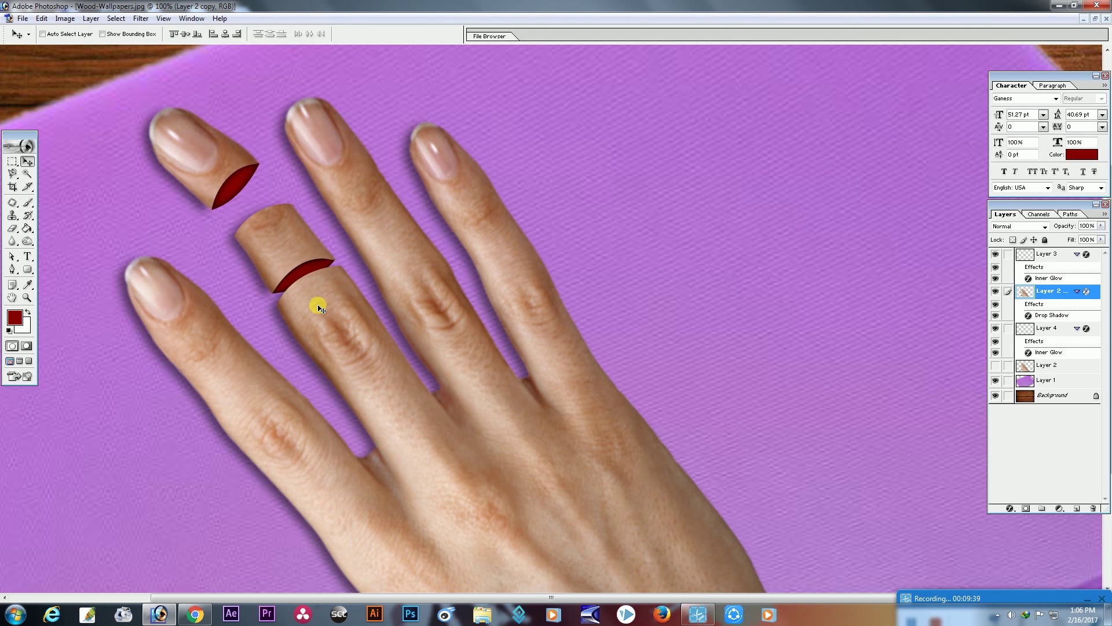
# - Zoom in and centre the view on the leftmost finger
pyautogui.hotkey('ctrl', '+')
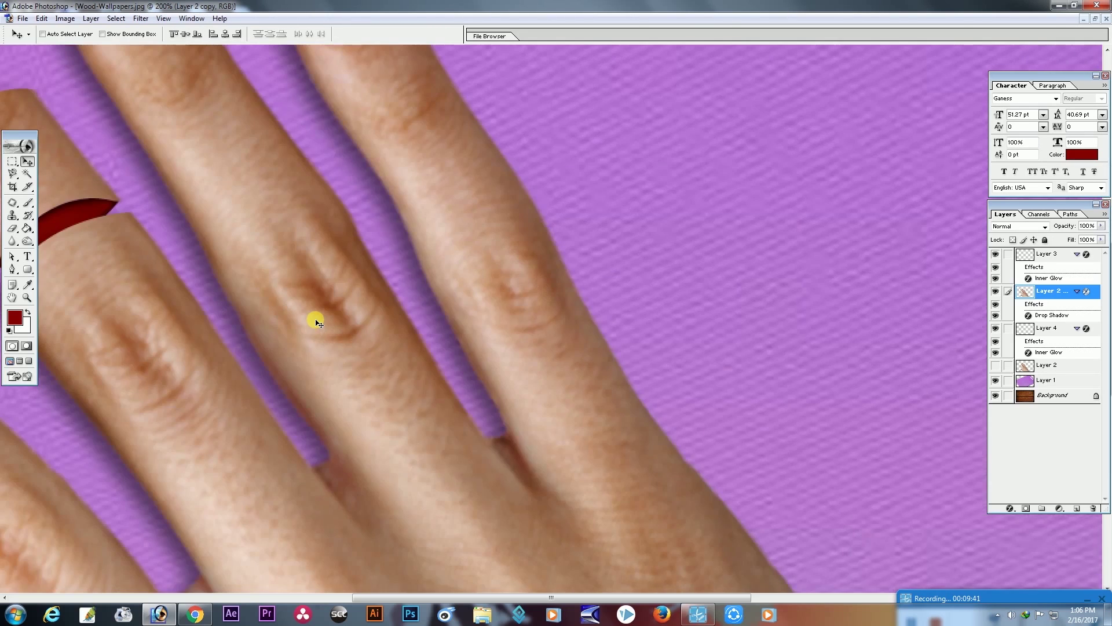
pyautogui.moveTo(255, 375)
pyautogui.mouseDown()
pyautogui.moveTo(576, 340)
pyautogui.moveTo(548, 410)
pyautogui.mouseUp()
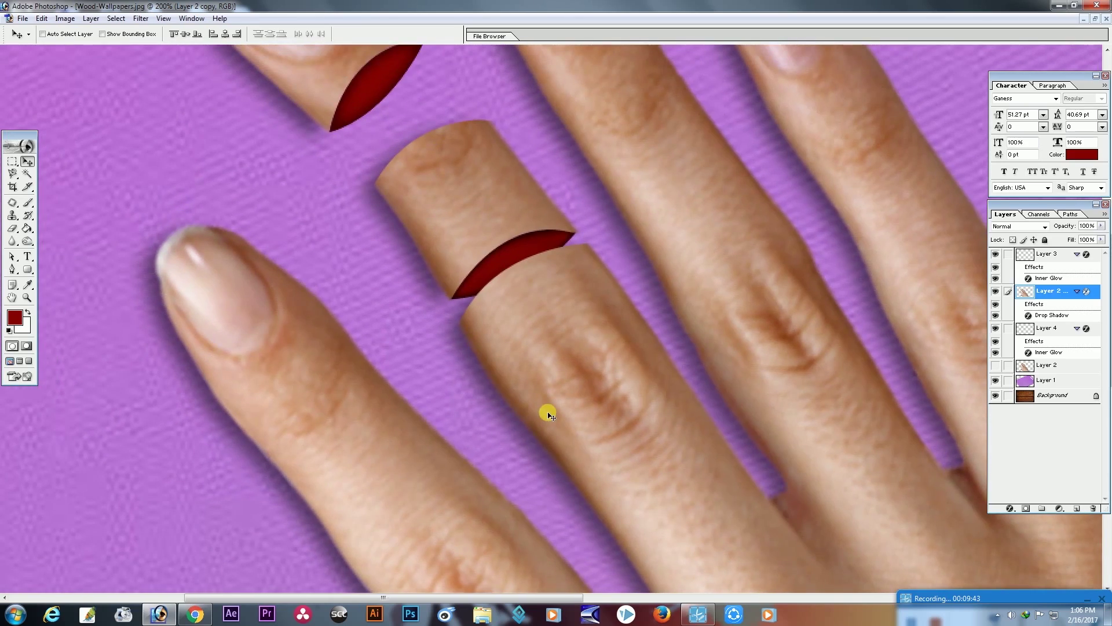
pyautogui.hotkey('ctrl', '-')
pyautogui.hotkey('ctrl', '-')
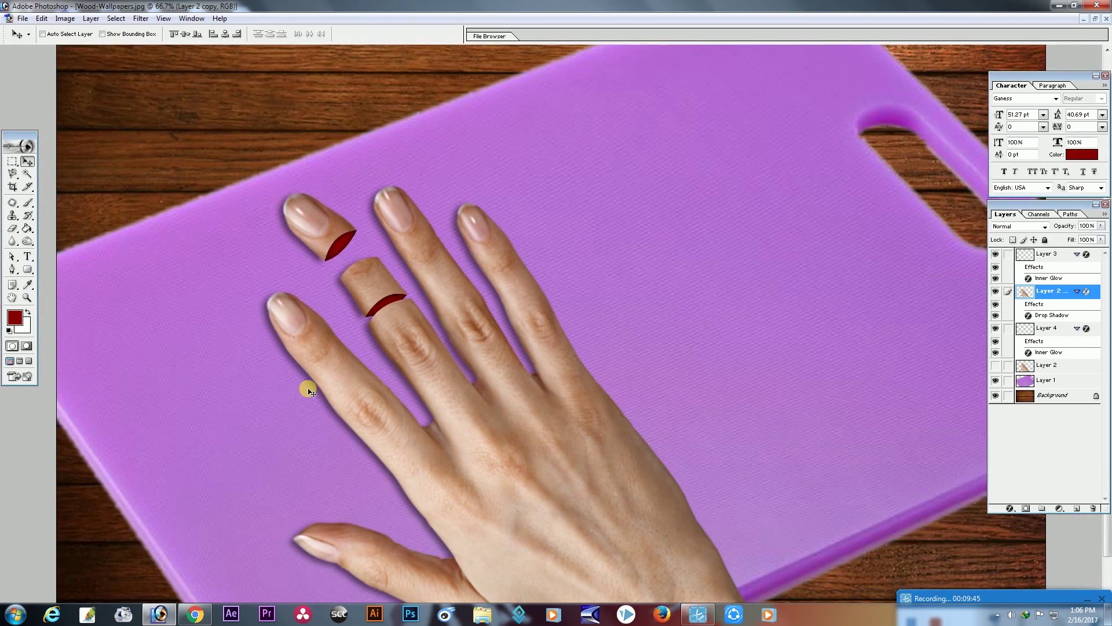
pyautogui.hotkey('ctrl', '+')
pyautogui.hotkey('ctrl', '+')
pyautogui.moveTo(307, 390); pyautogui.dragTo(649, 365)
pyautogui.hscroll(-1, 514, 348)
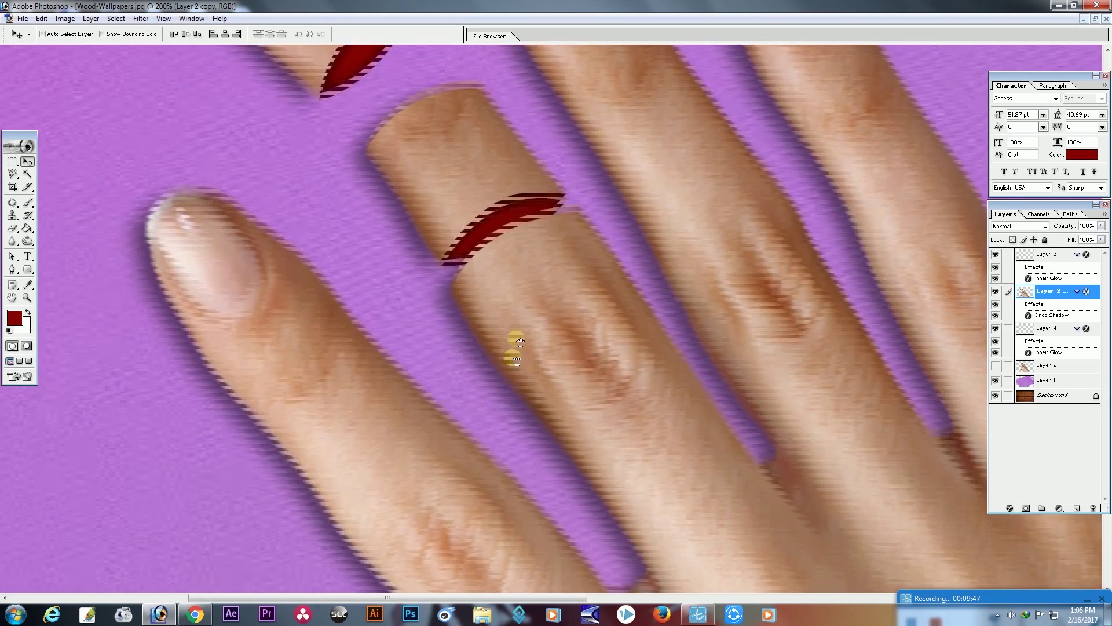
pyautogui.scroll(-1, 310, 281)
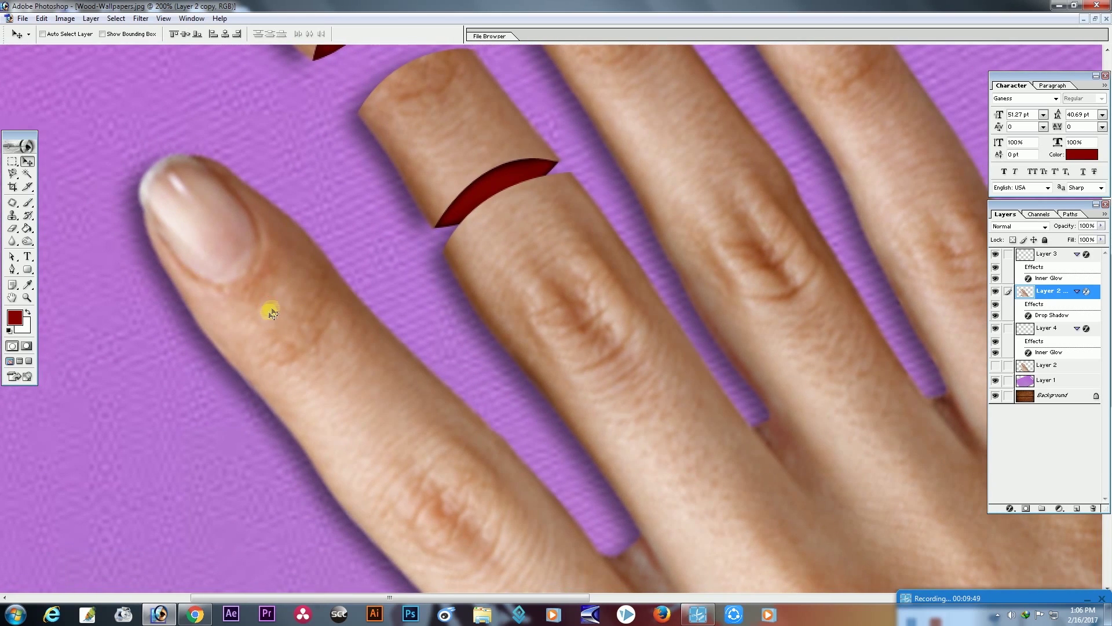
# - Draw a closed curved band path across the leftmost finger just below the nail
pyautogui.click(12, 270)
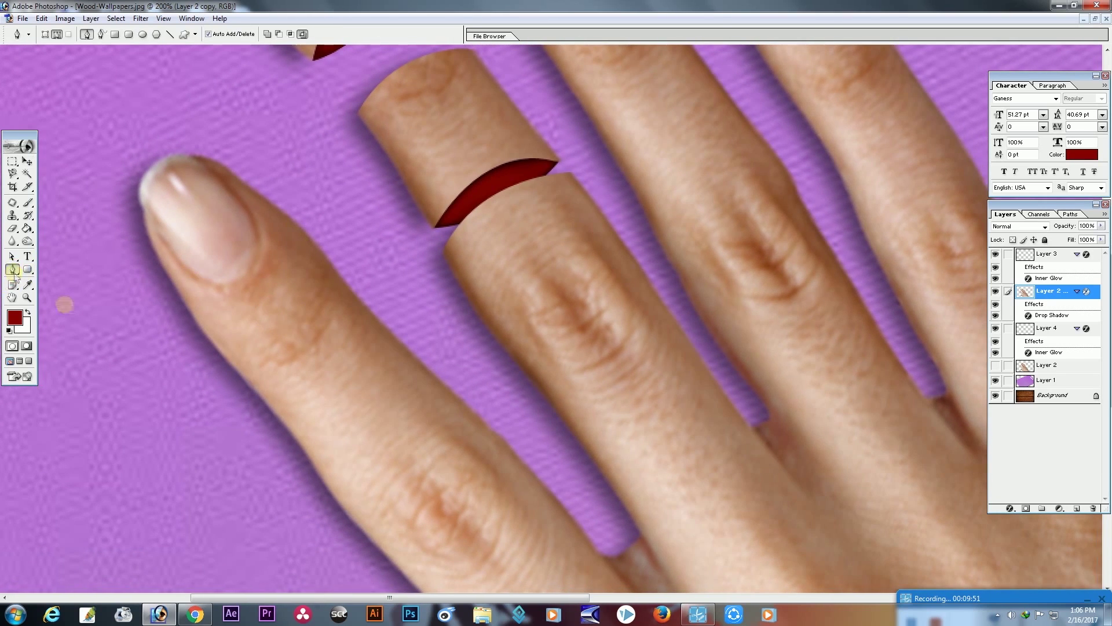
pyautogui.click(208, 338)
pyautogui.moveTo(329, 261)
pyautogui.mouseDown()
pyautogui.moveTo(403, 289)
pyautogui.moveTo(421, 273)
pyautogui.mouseUp()
pyautogui.click(329, 260)
pyautogui.moveTo(339, 274); pyautogui.dragTo(338, 274)
pyautogui.moveTo(223, 352); pyautogui.dragTo(193, 427)
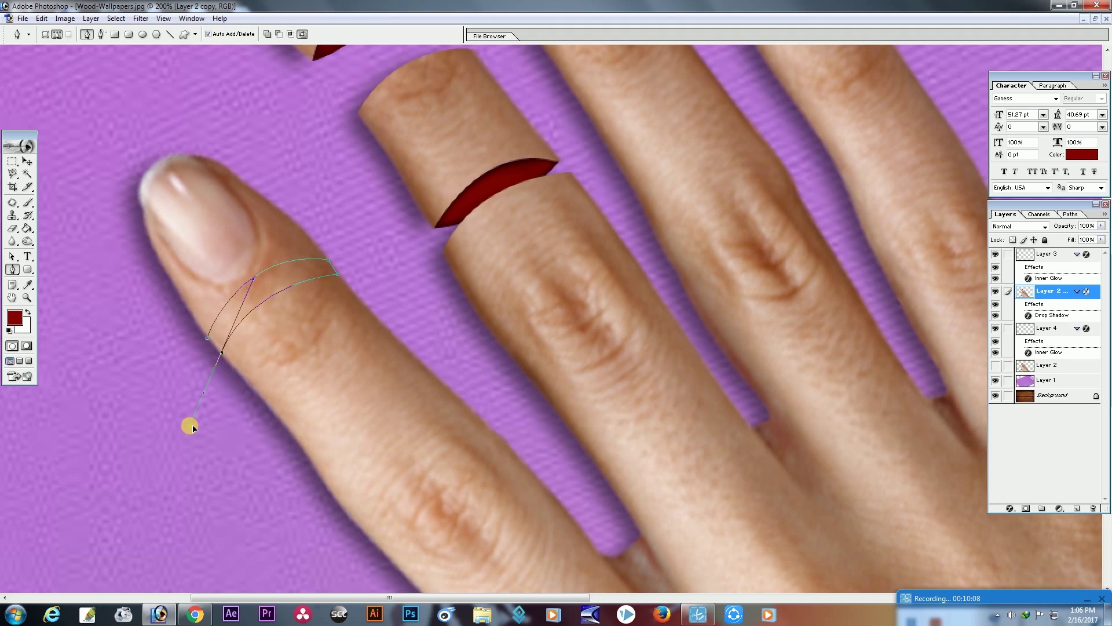
pyautogui.click(222, 352)
pyautogui.click(210, 341)
# - Convert the band path to a selection, then discard the misplaced selection
pyautogui.rightClick(243, 293)
pyautogui.click(272, 347)
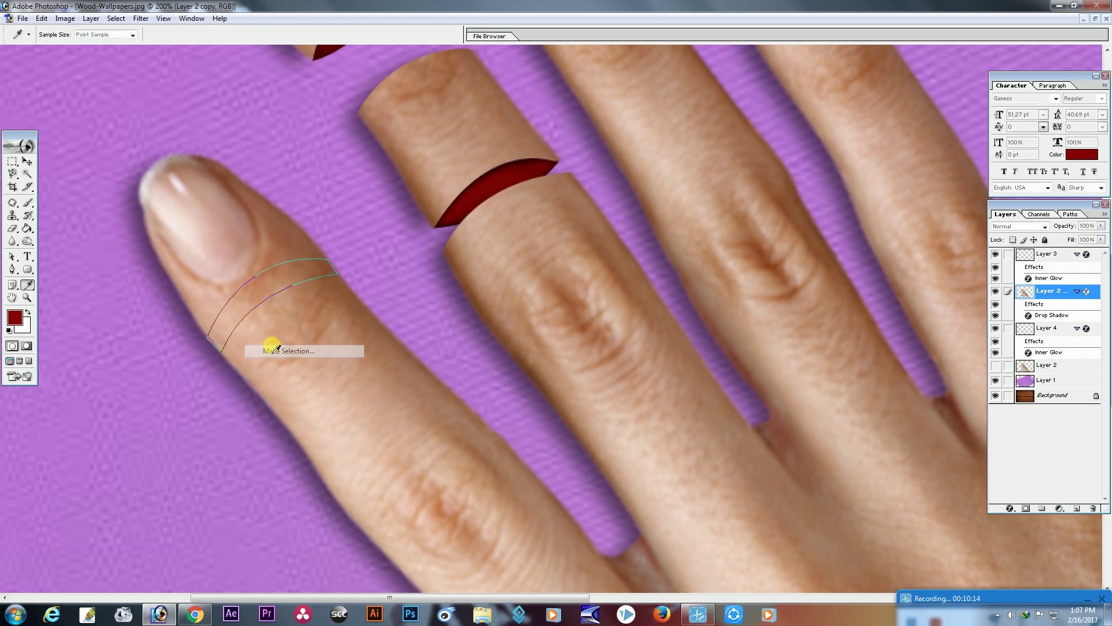
pyautogui.click(621, 262)
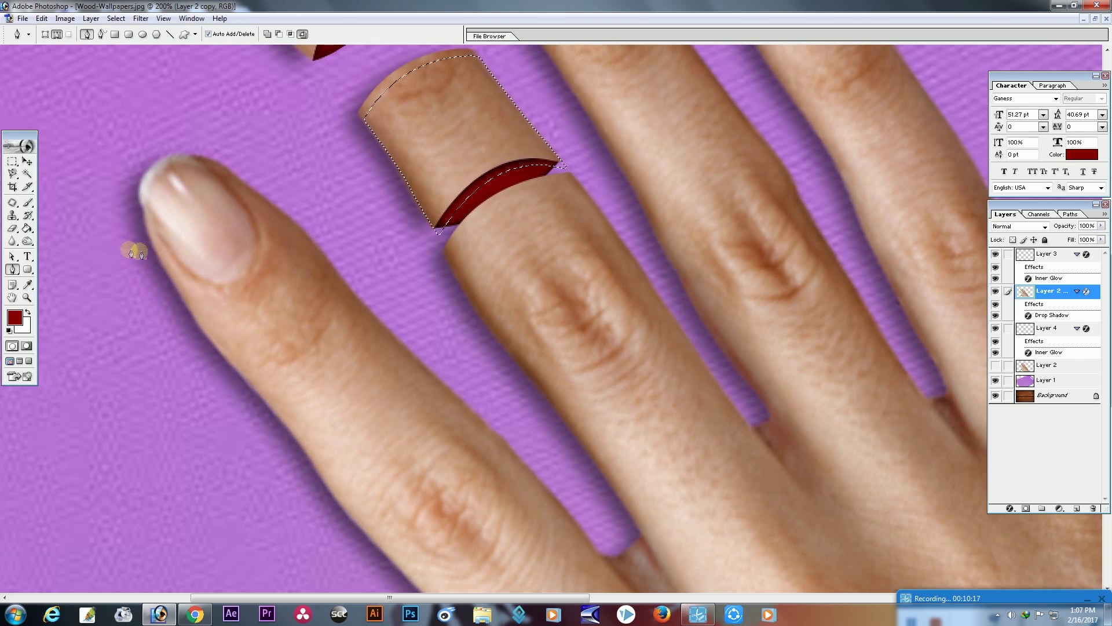
pyautogui.click(12, 186)
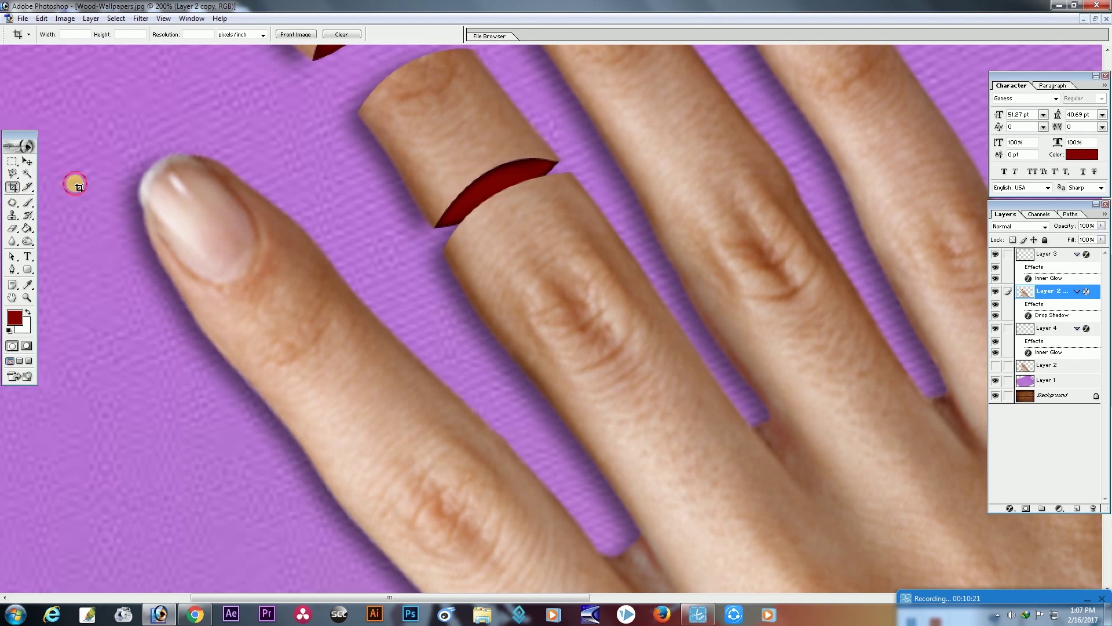
# - Redraw the closed curved band path across the leftmost finger below the nail
pyautogui.click(13, 269)
pyautogui.click(203, 334)
pyautogui.moveTo(321, 252); pyautogui.dragTo(394, 265)
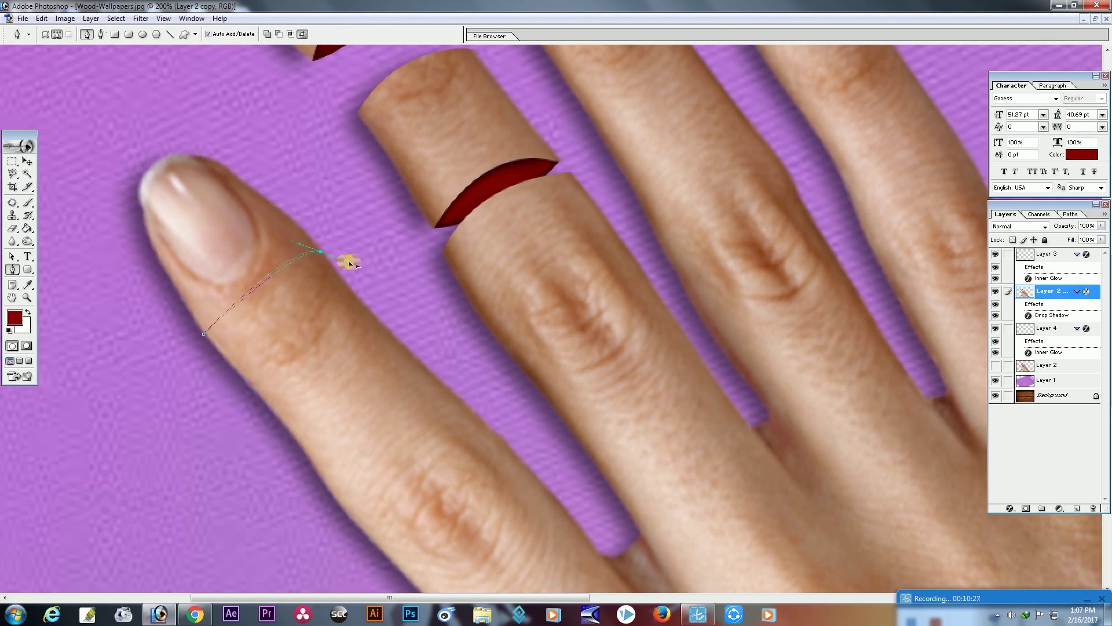
pyautogui.click(321, 252)
pyautogui.click(322, 253)
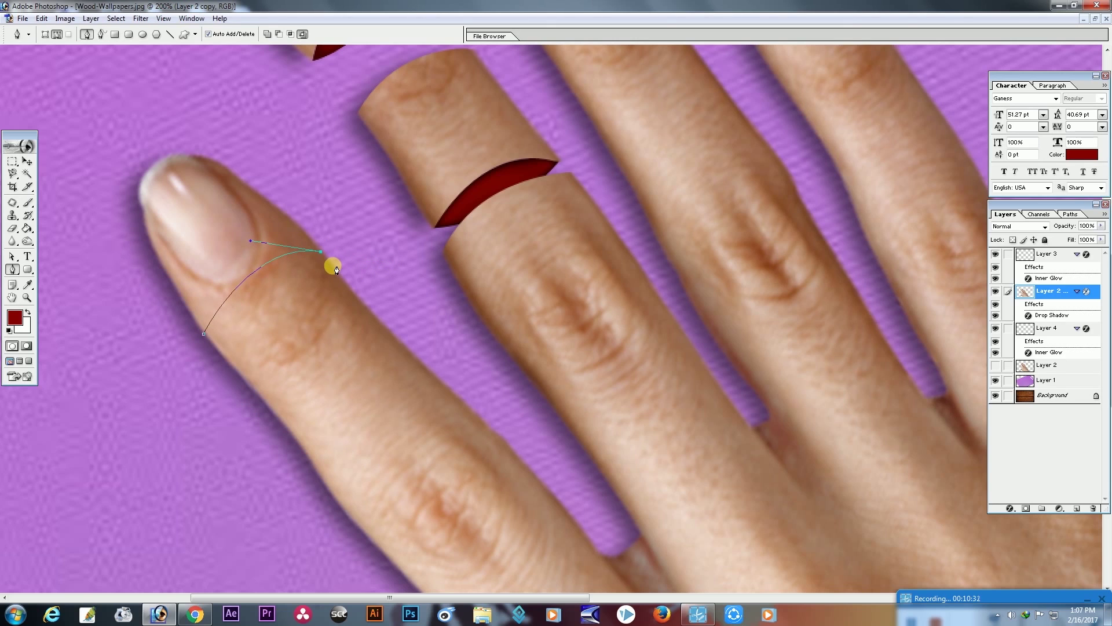
pyautogui.moveTo(218, 347); pyautogui.dragTo(182, 424)
pyautogui.click(218, 346)
# - Turn the new path into a selection, delete the finger band, deselect and zoom to 400%
pyautogui.rightClick(232, 296)
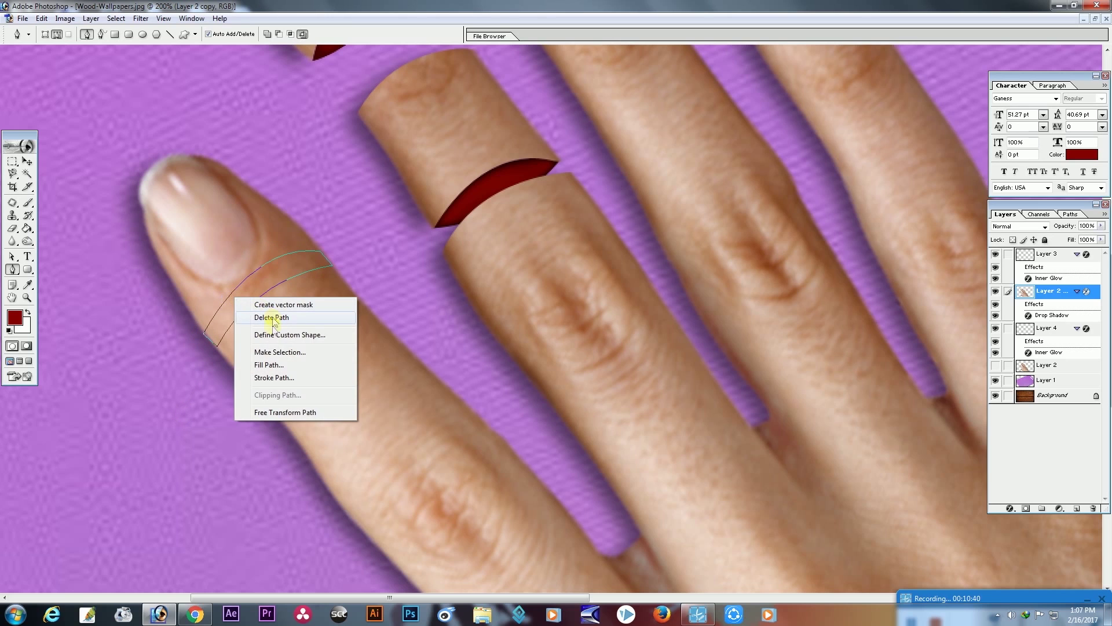
pyautogui.click(268, 349)
pyautogui.click(612, 259)
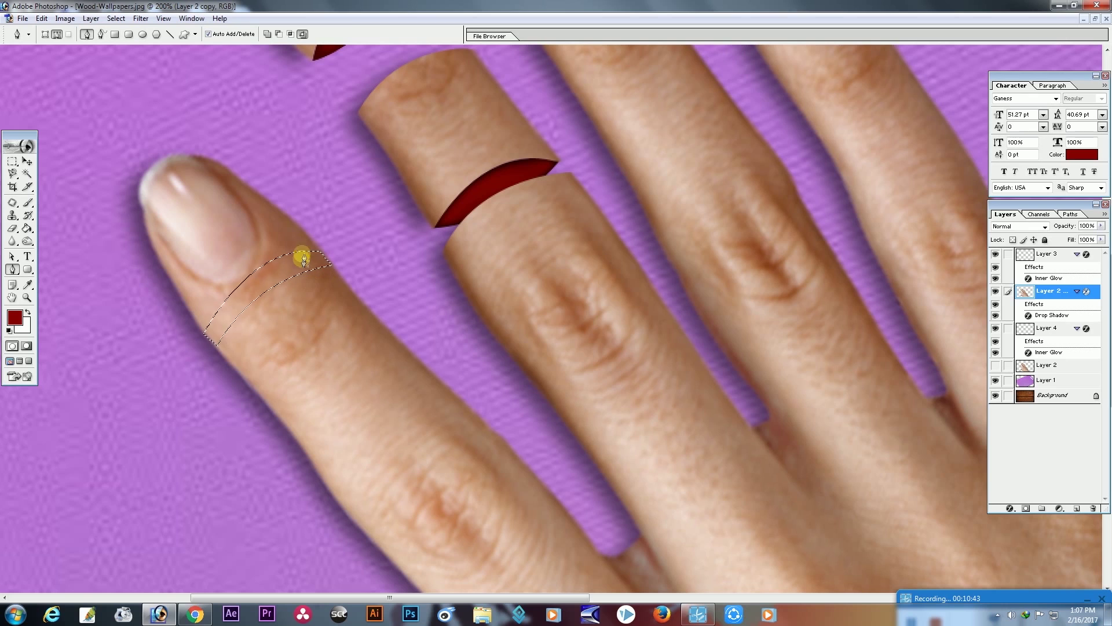
pyautogui.press('Delete')
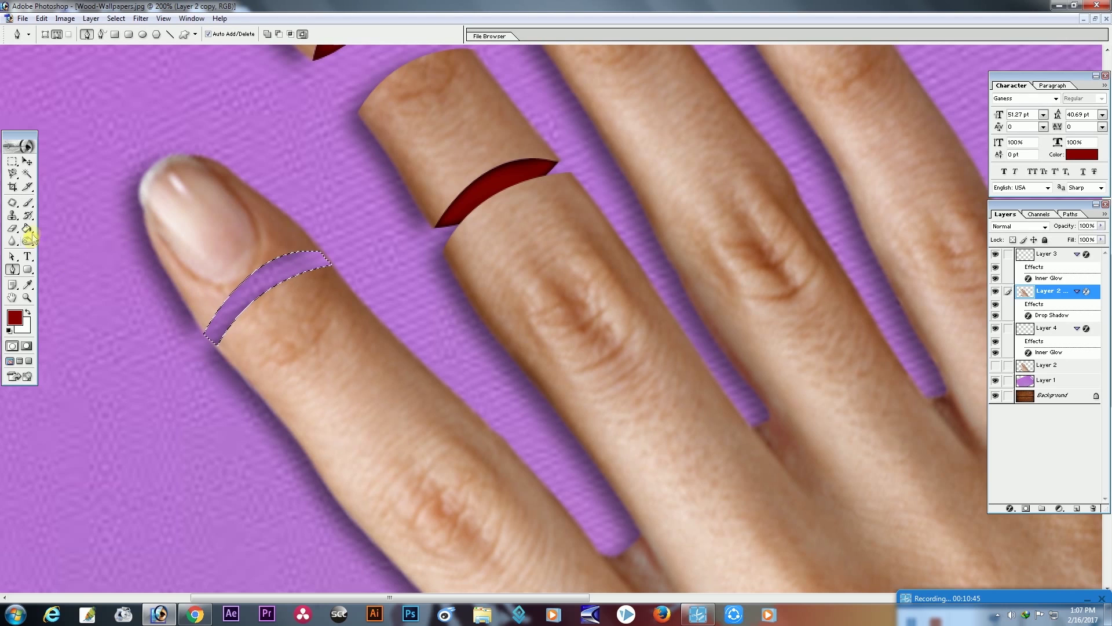
pyautogui.click(13, 186)
pyautogui.hotkey('ctrl', 'd')
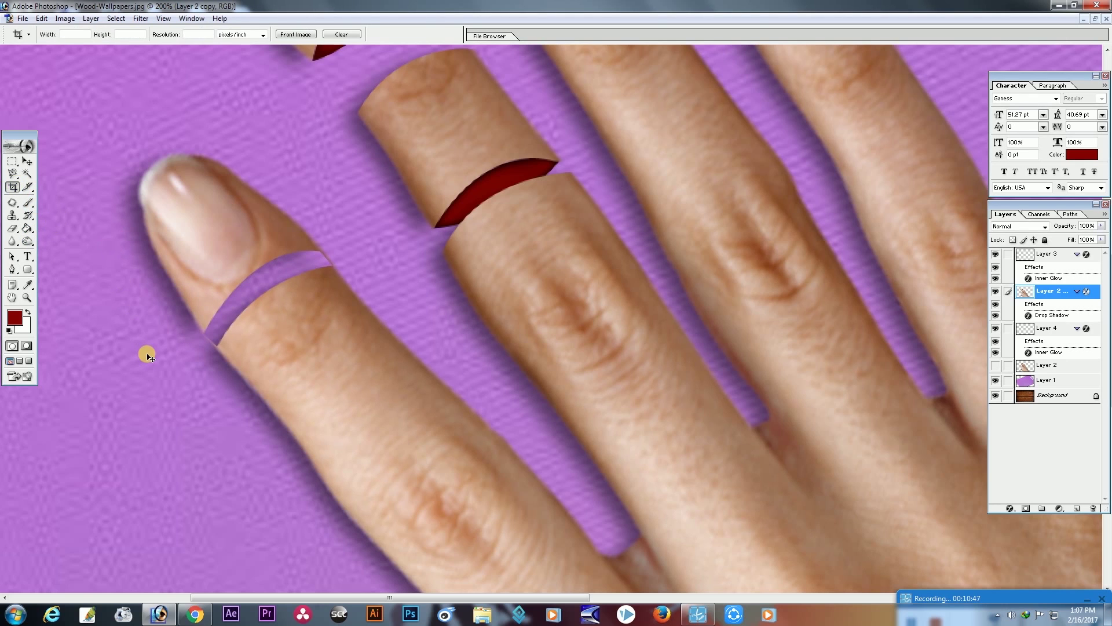
pyautogui.scroll(-3, 147, 355)
pyautogui.scroll(-3, 147, 356)
pyautogui.hotkey('ctrl', '+')
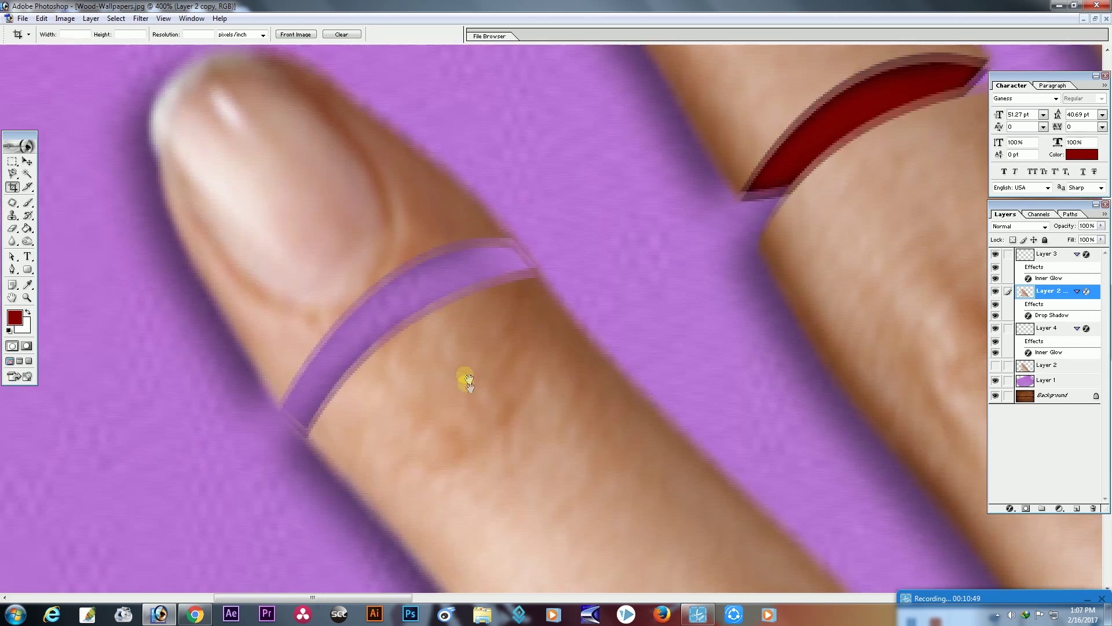
# - Erase the leftover shading along the gap below the leftmost fingernail, then zoom out to 200%
pyautogui.click(12, 228)
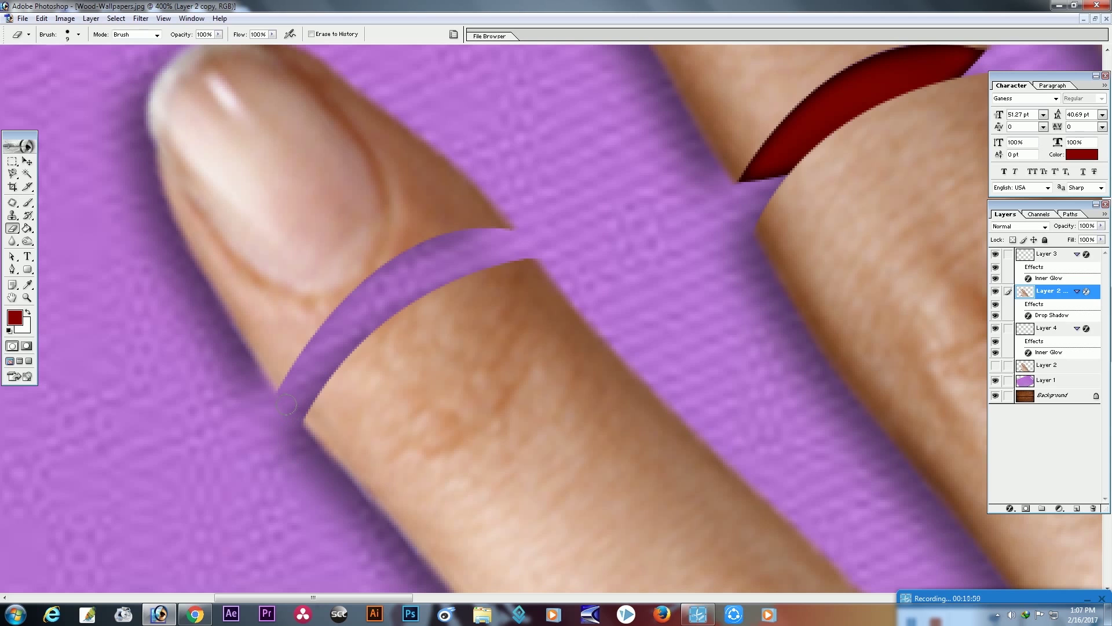
pyautogui.click(27, 162)
pyautogui.hotkey('ctrl', '-')
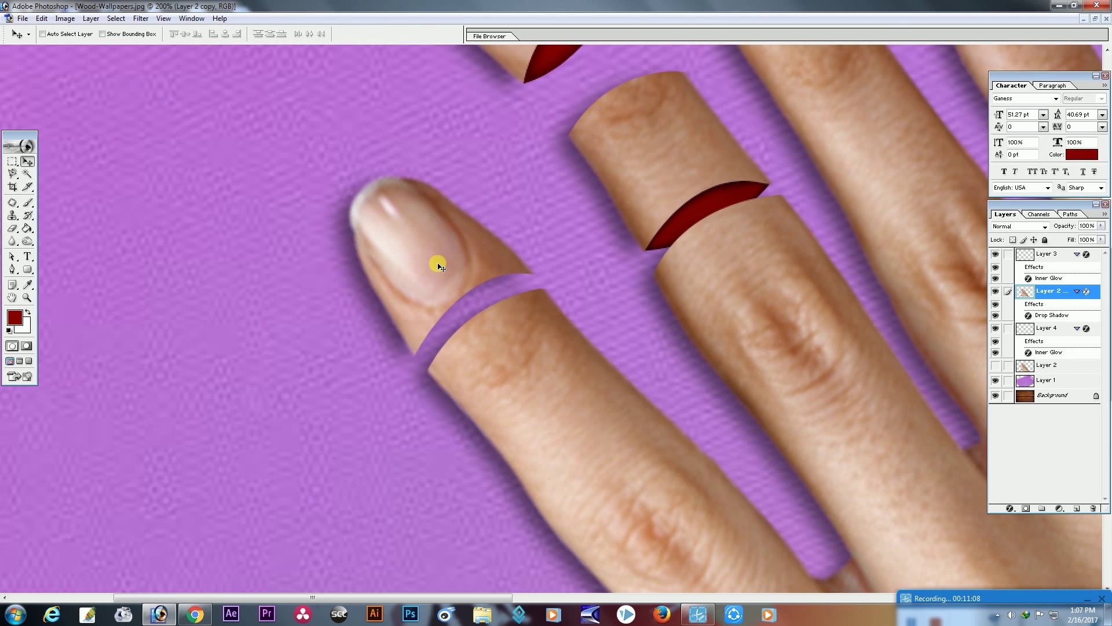
# - Magic Wand-select the severed fingertip above the cut, including its pale edge
pyautogui.click(27, 174)
pyautogui.click(397, 234)
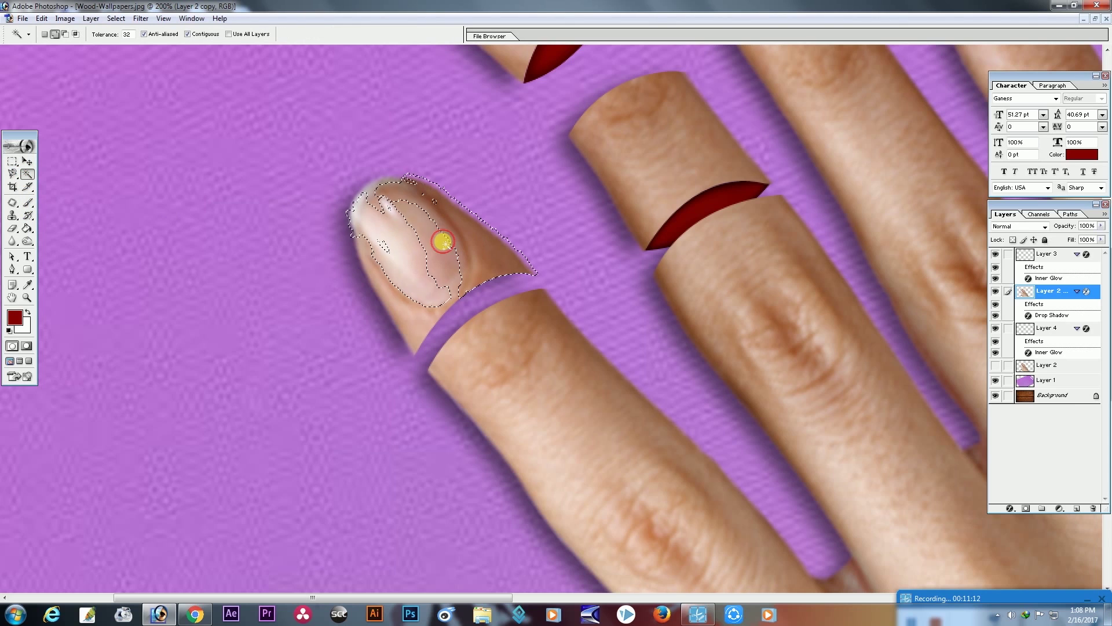
pyautogui.keyDown('shift'); pyautogui.click(357, 201); pyautogui.keyUp('shift')
pyautogui.keyDown('shift'); pyautogui.click(424, 194); pyautogui.keyUp('shift')
pyautogui.keyDown('shift'); pyautogui.click(461, 268); pyautogui.keyUp('shift')
# - Rotate the fingertip about 13° and nudge it upward, committing the transform
pyautogui.hotkey('ctrl', 't')
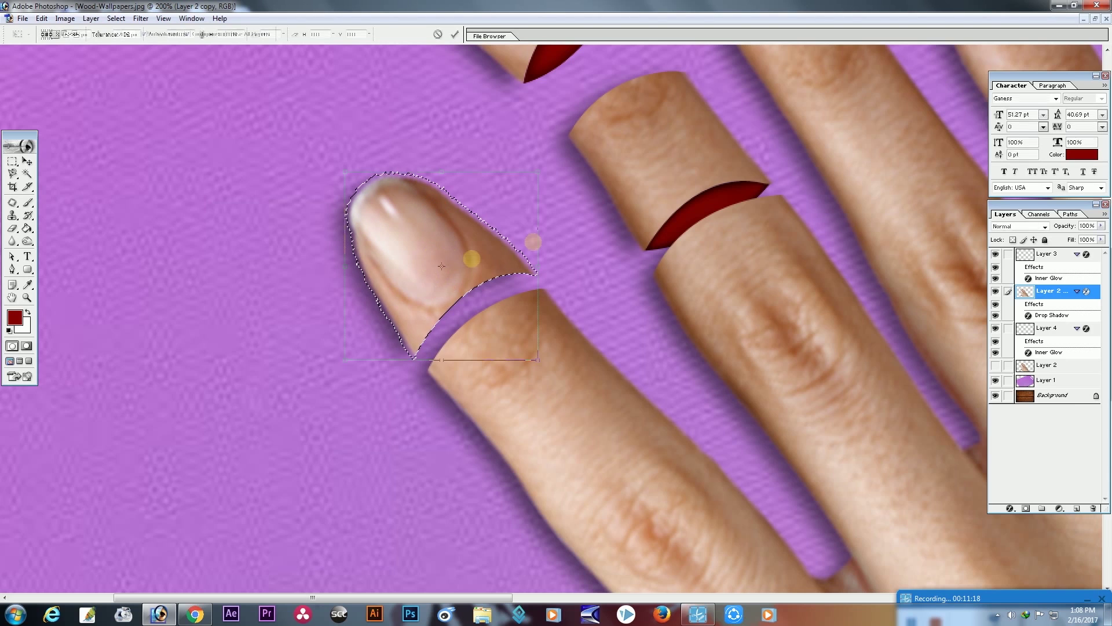
pyautogui.moveTo(579, 232); pyautogui.dragTo(583, 236)
pyautogui.moveTo(464, 250); pyautogui.dragTo(460, 236)
pyautogui.moveTo(575, 245); pyautogui.dragTo(578, 260)
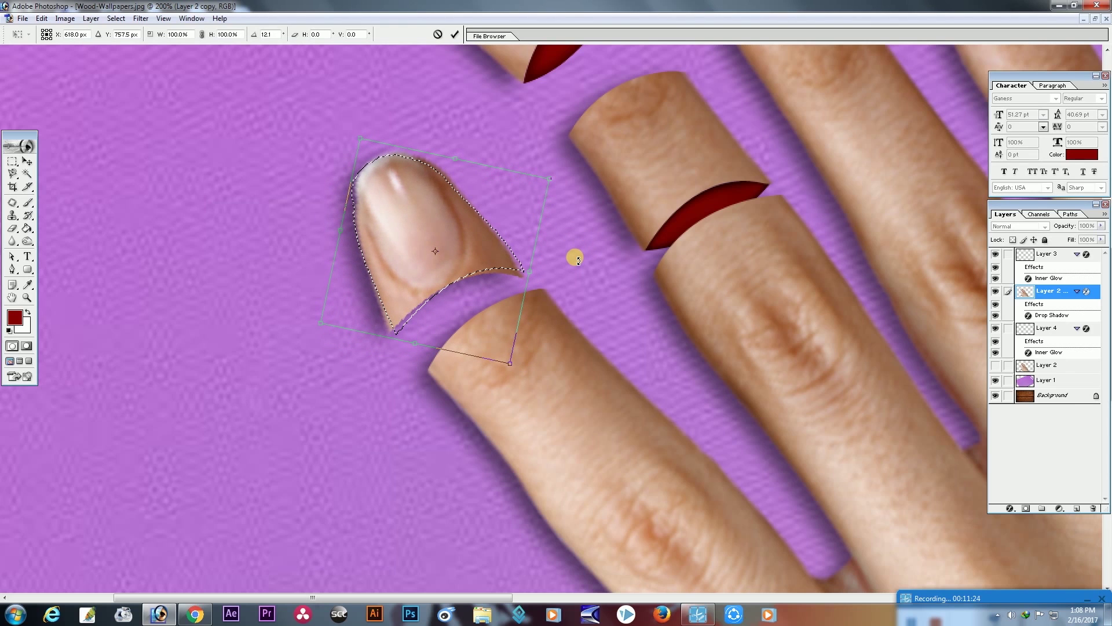
pyautogui.click(454, 34)
# - Deselect the fingertip and zoom in on the severed tip
pyautogui.click(27, 186)
pyautogui.click(13, 187)
pyautogui.click(26, 161)
pyautogui.hotkey('ctrl', 'd')
pyautogui.hotkey('ctrl', '+')
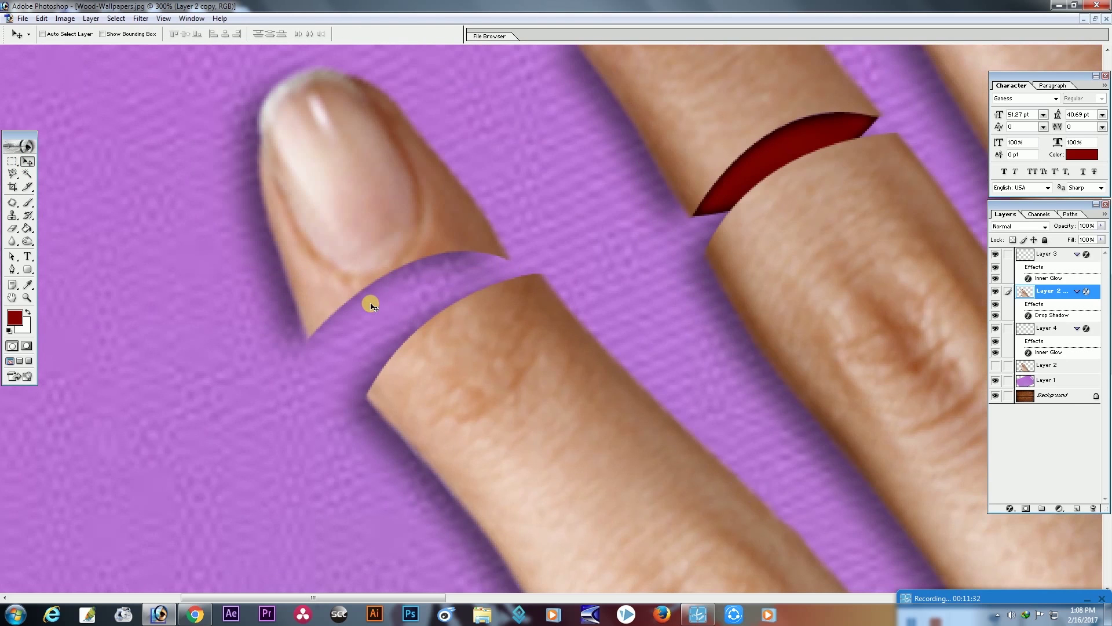
# - On a new Layer 5, draw a lens-shaped Pen path across the fingertip's cut end
pyautogui.click(1077, 509)
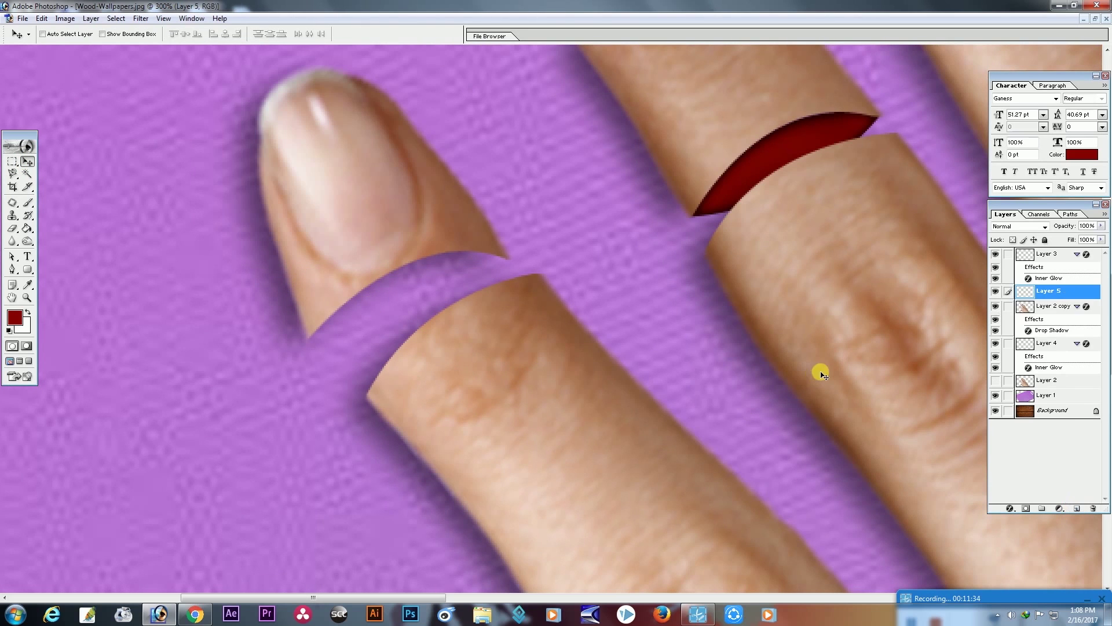
pyautogui.click(12, 269)
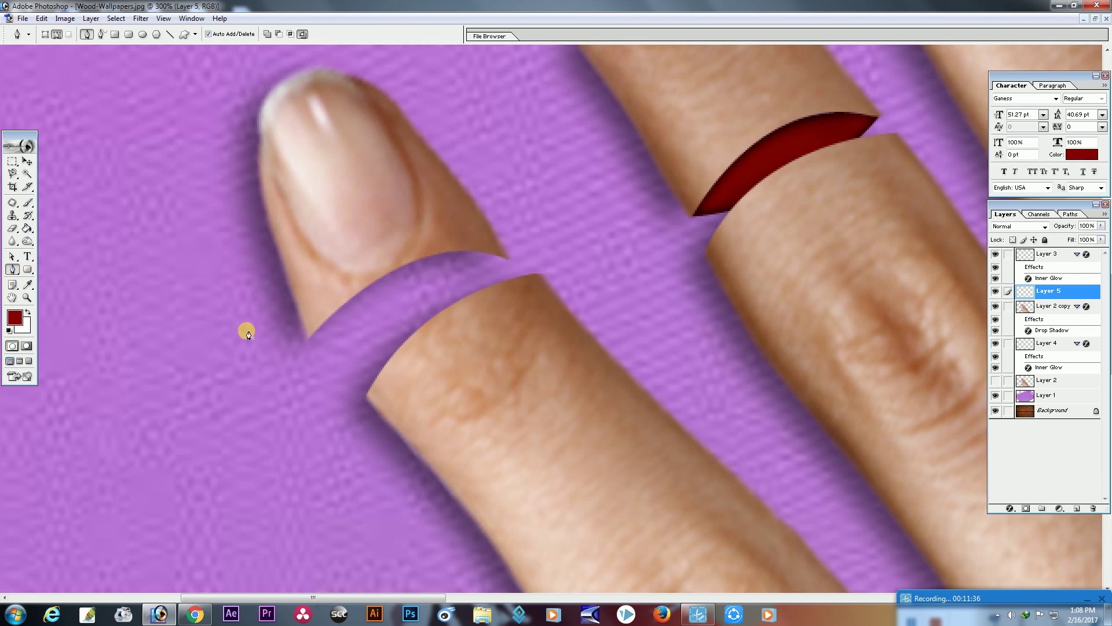
pyautogui.click(307, 341)
pyautogui.moveTo(509, 260); pyautogui.dragTo(606, 300)
pyautogui.keyDown('alt'); pyautogui.click(509, 261); pyautogui.keyUp('alt')
pyautogui.moveTo(309, 341); pyautogui.dragTo(236, 335)
# - Convert the lens path to a selection and fill it with the dark red foreground
pyautogui.rightClick(376, 305)
pyautogui.click(406, 358)
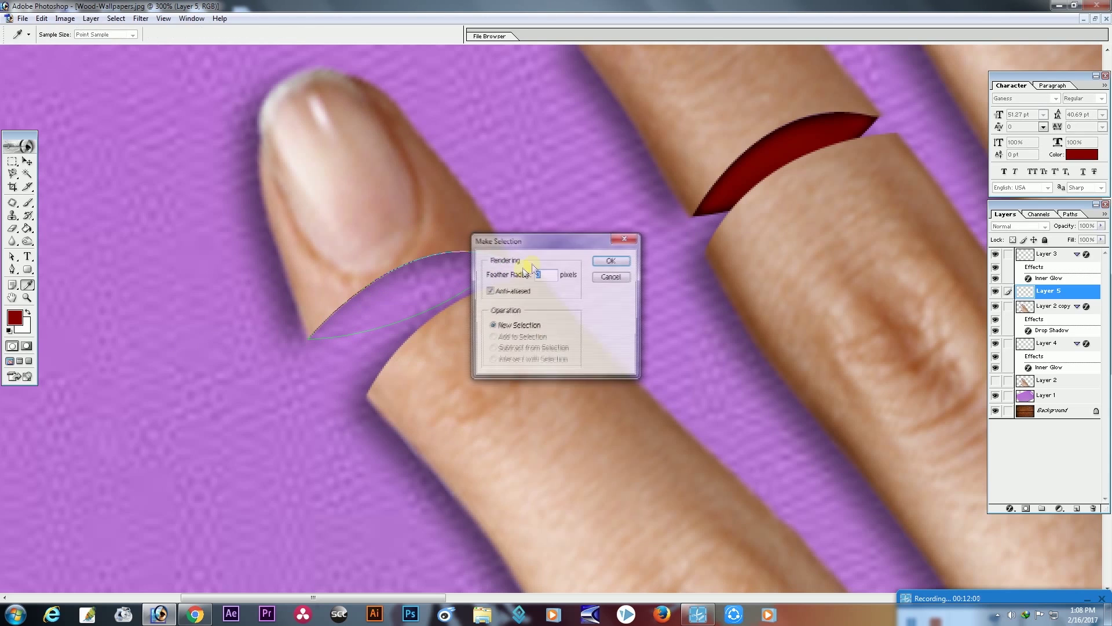
pyautogui.click(614, 262)
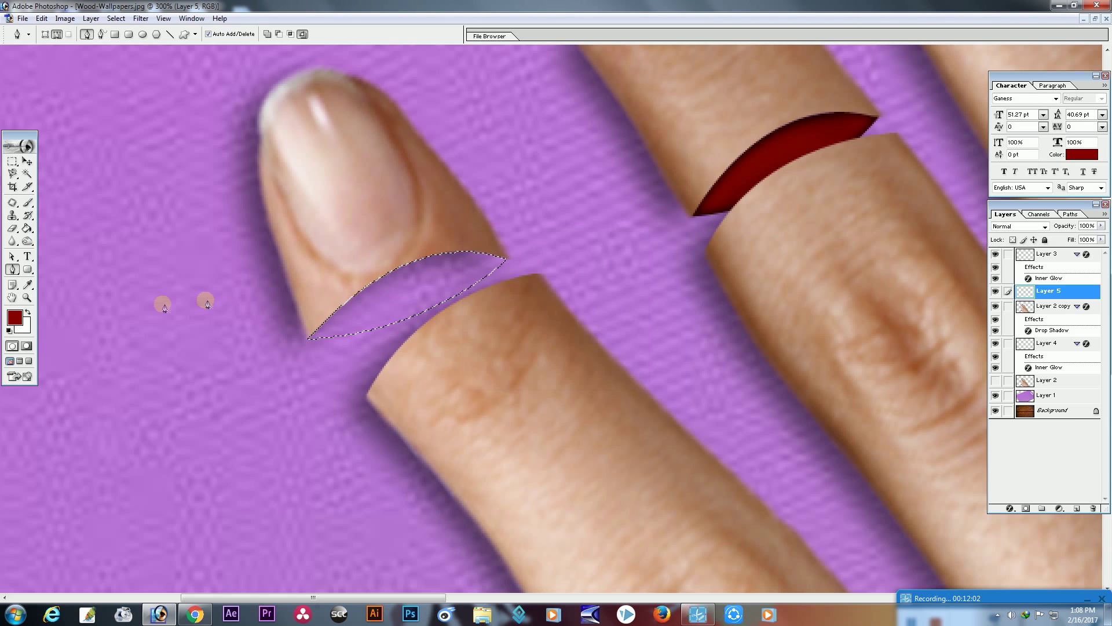
pyautogui.click(27, 228)
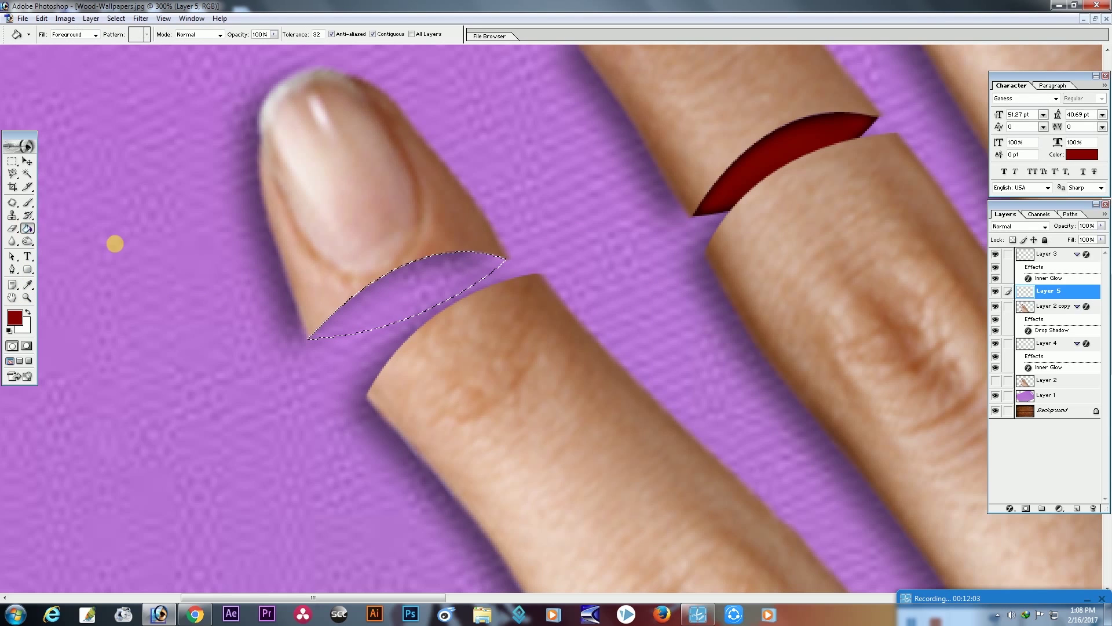
pyautogui.click(424, 288)
# - Clear the selection around the red cut face
pyautogui.click(11, 187)
pyautogui.hotkey('ctrl', 'd')
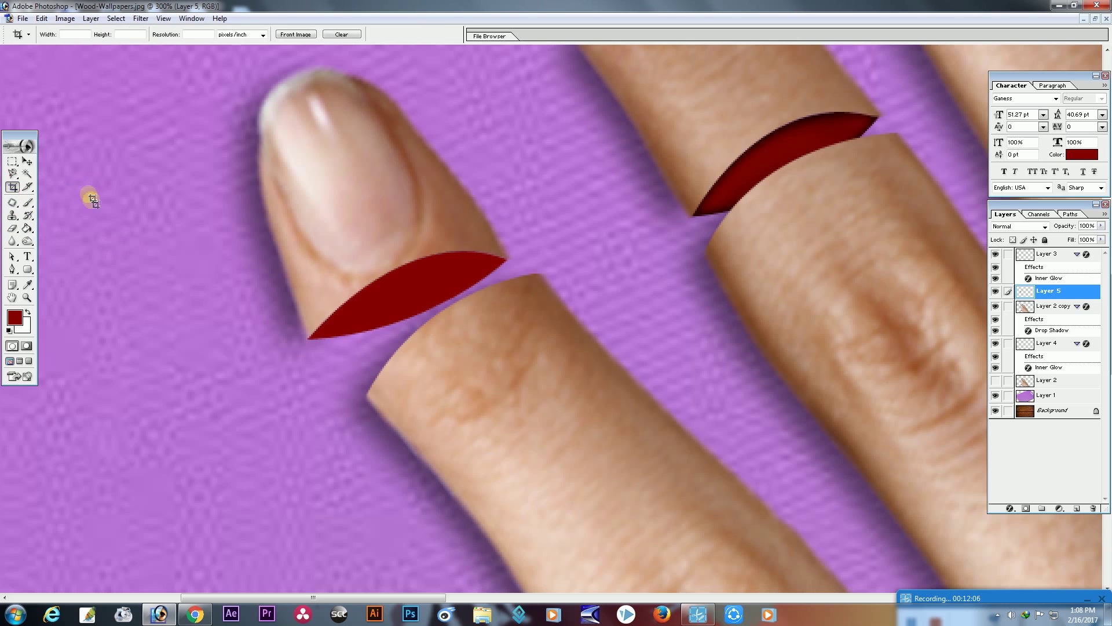
pyautogui.click(26, 162)
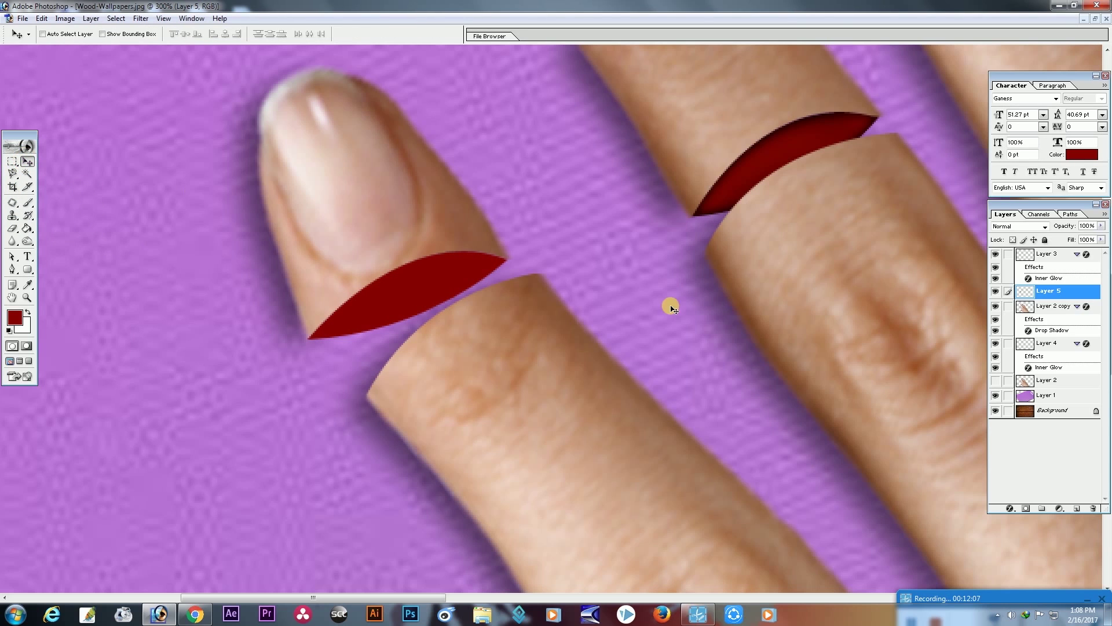
# - Give Layer 5 a black Inner Glow in Normal blend mode
pyautogui.rightClick(1078, 291)
pyautogui.click(1035, 316)
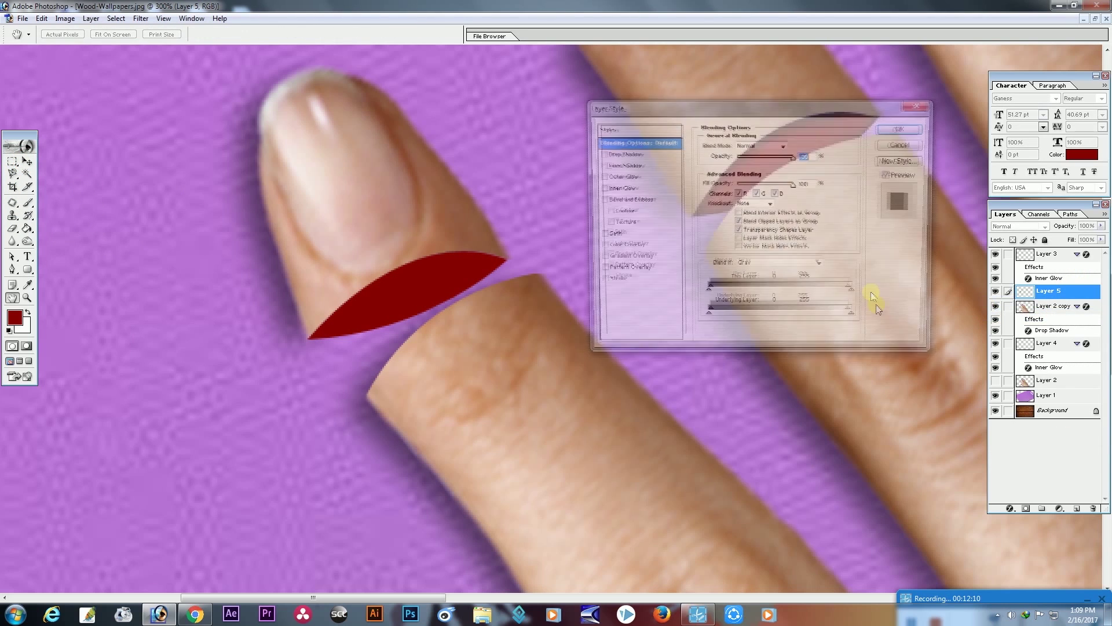
pyautogui.click(602, 188)
pyautogui.click(783, 145)
pyautogui.click(724, 181)
pyautogui.click(526, 287)
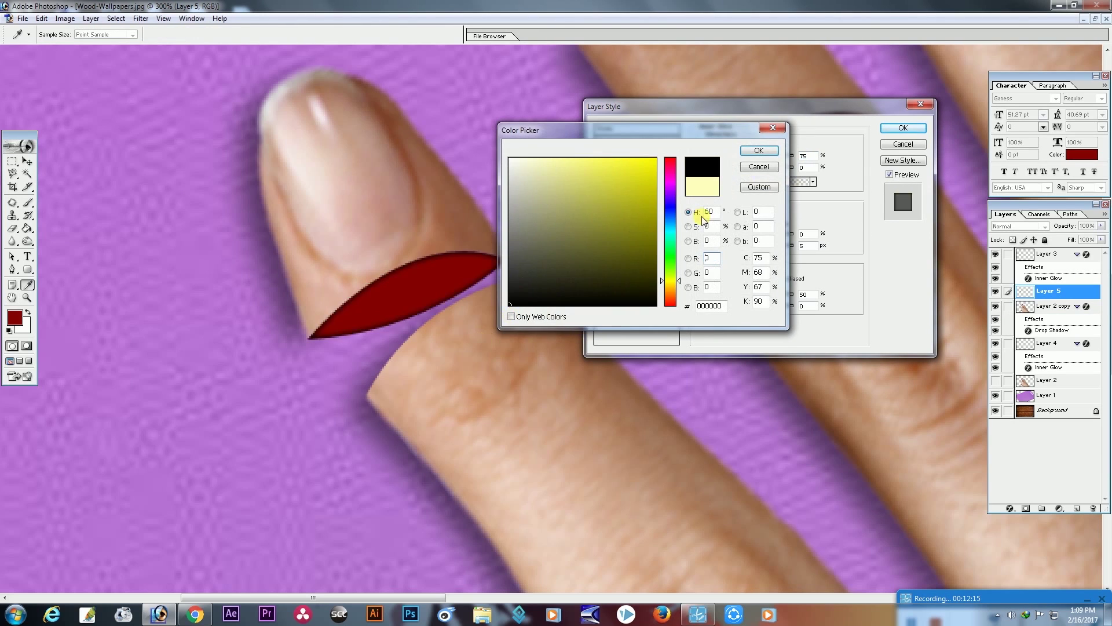
pyautogui.click(753, 150)
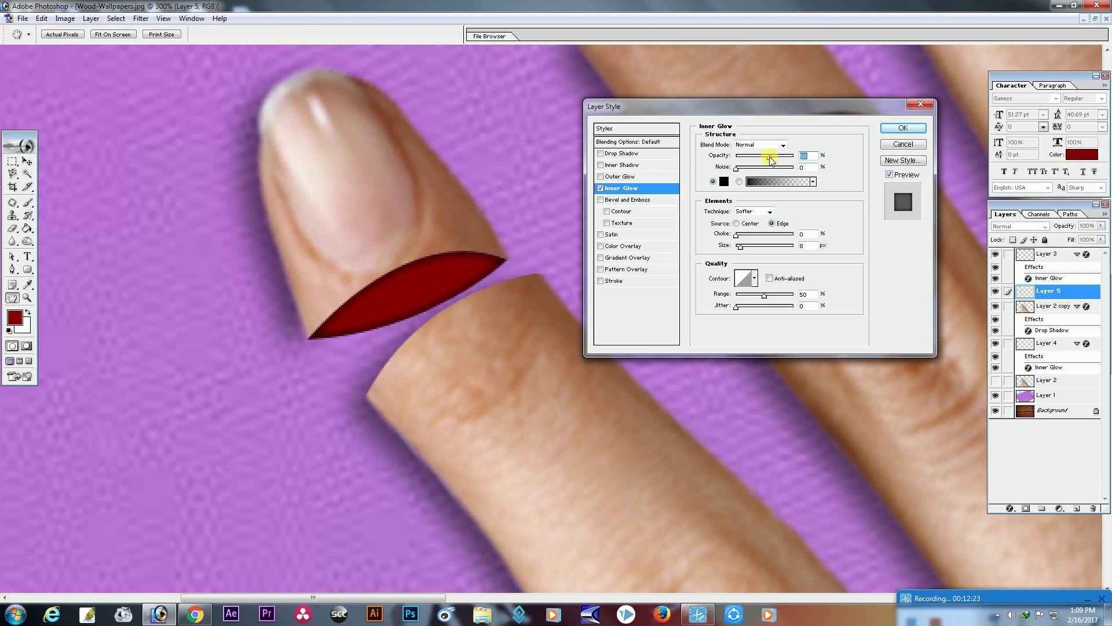
pyautogui.click(891, 132)
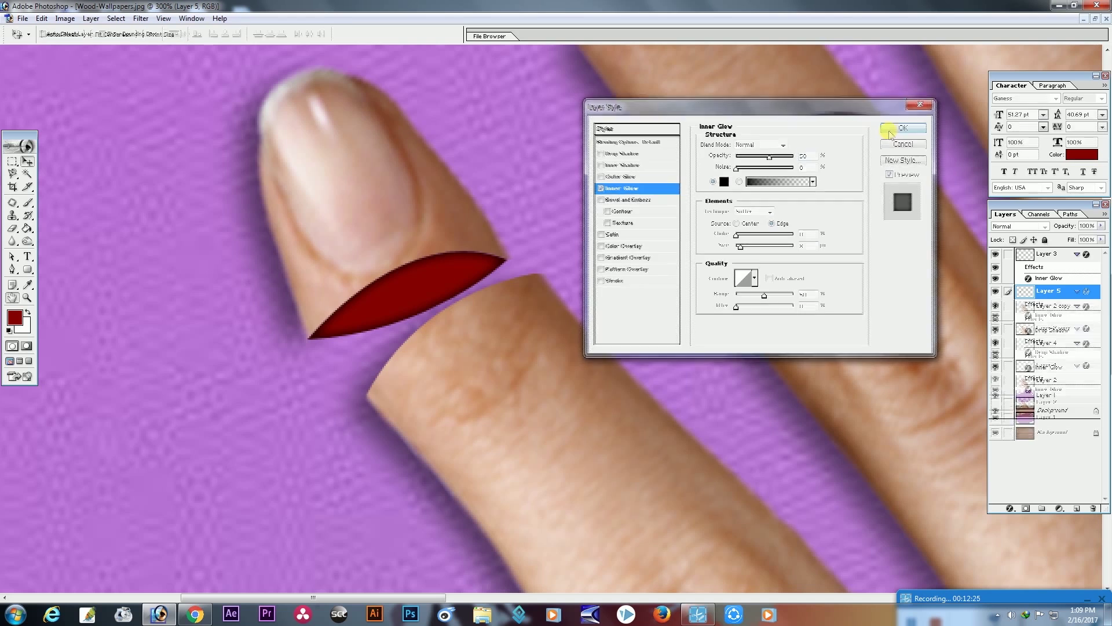
# - Zoom out to view the whole board, then zoom back in on the left finger
pyautogui.hotkey('ctrl', '-')
pyautogui.hotkey('ctrl', '-')
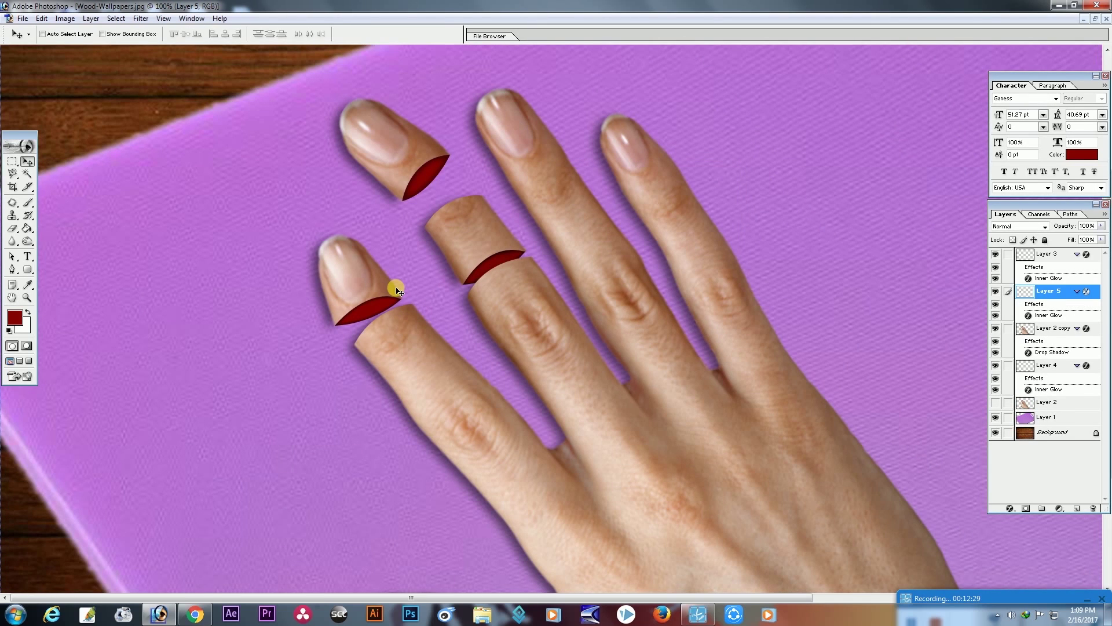
pyautogui.hotkey('ctrl', '-')
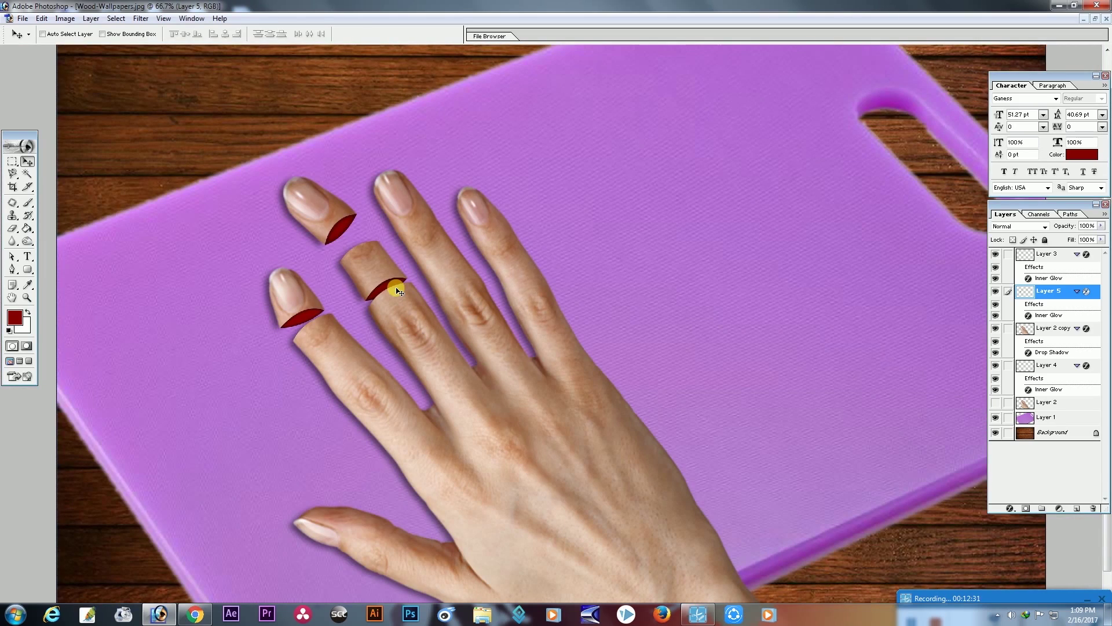
pyautogui.hotkey('ctrl', '+')
pyautogui.hotkey('ctrl', '+')
pyautogui.moveTo(261, 357); pyautogui.dragTo(658, 372)
pyautogui.moveTo(351, 355); pyautogui.dragTo(405, 347)
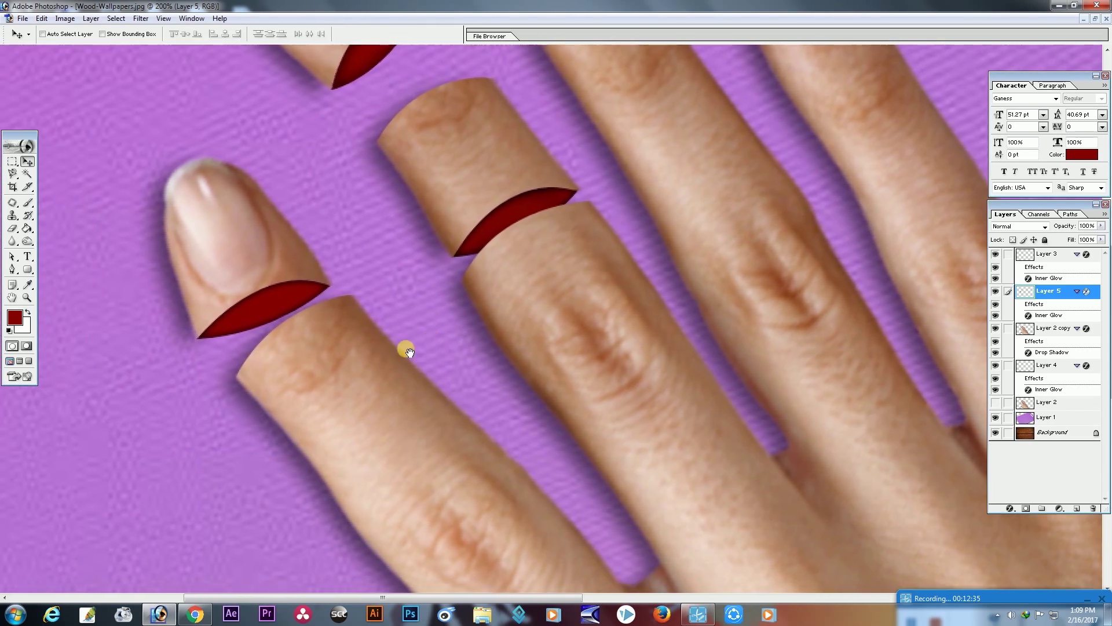
pyautogui.moveTo(390, 439); pyautogui.dragTo(386, 361)
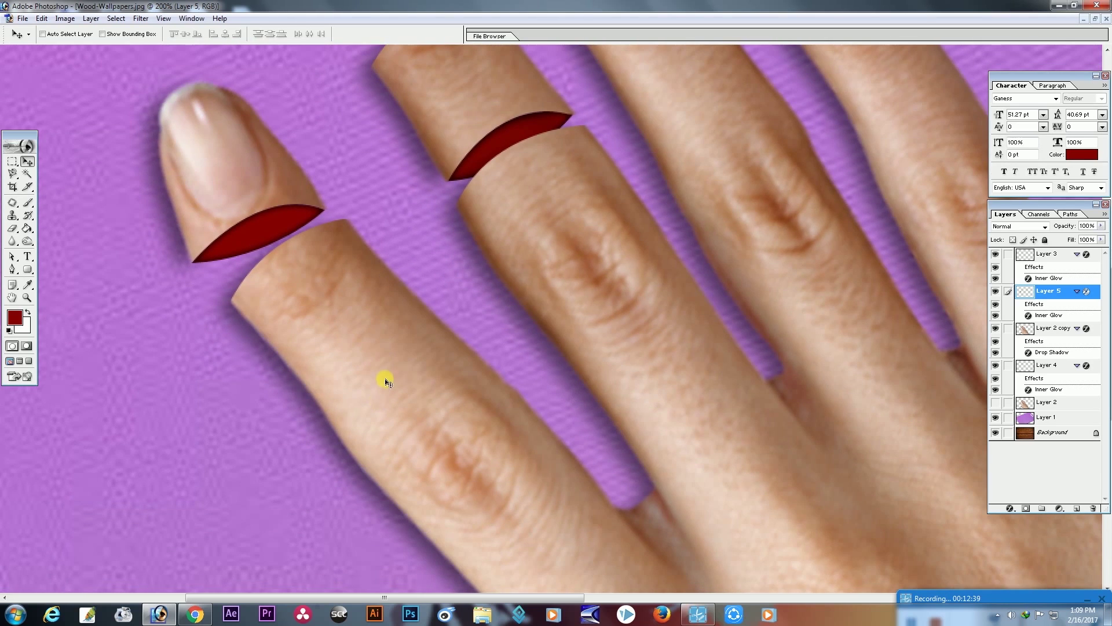
# - Make the hand copy layer active, undoing an accidental nudge
pyautogui.keyDown('ctrl'); pyautogui.click(372, 351); pyautogui.keyUp('ctrl')
pyautogui.moveTo(439, 392); pyautogui.dragTo(434, 388)
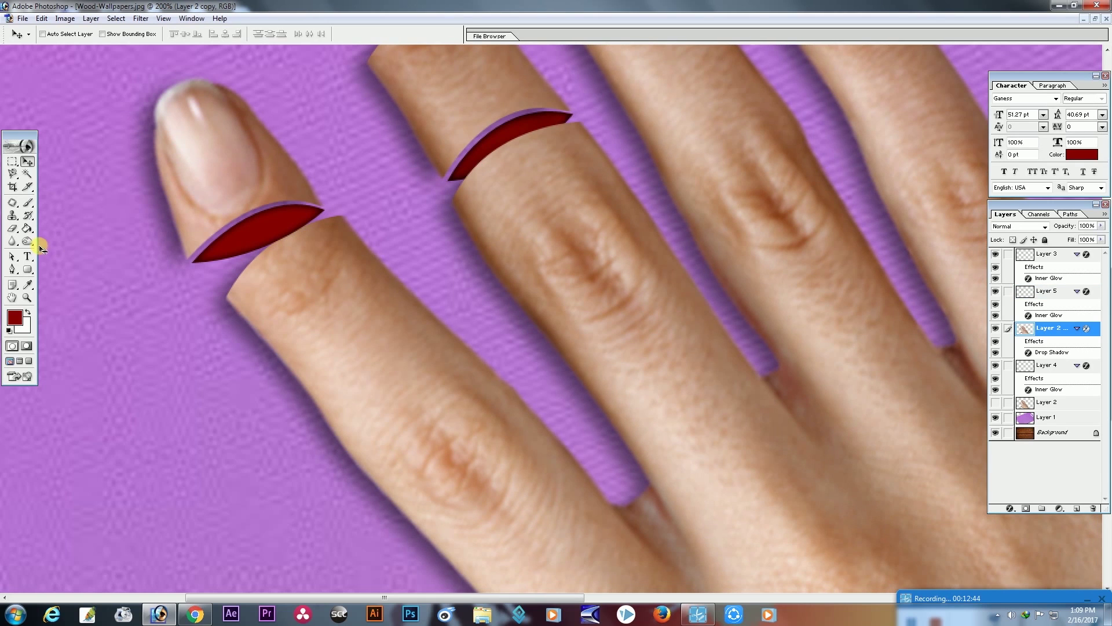
pyautogui.hotkey('ctrl', 'z')
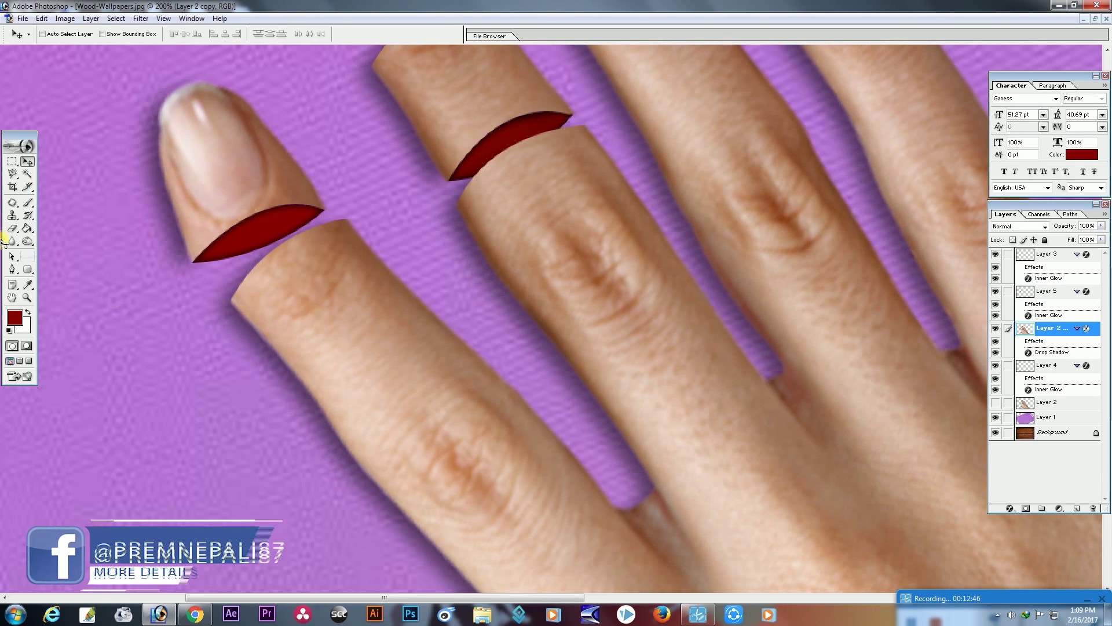
# - Place Pen anchors from the finger's left edge to its right edge
pyautogui.click(12, 187)
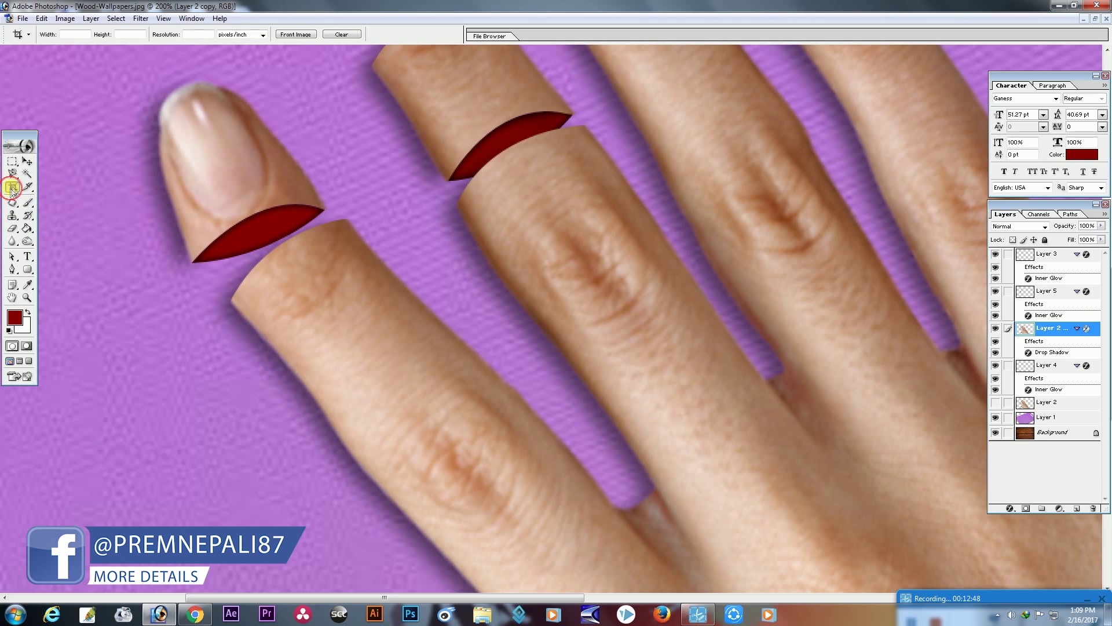
pyautogui.click(12, 269)
pyautogui.click(338, 437)
pyautogui.click(462, 366)
pyautogui.click(455, 383)
pyautogui.click(480, 349)
pyautogui.click(471, 349)
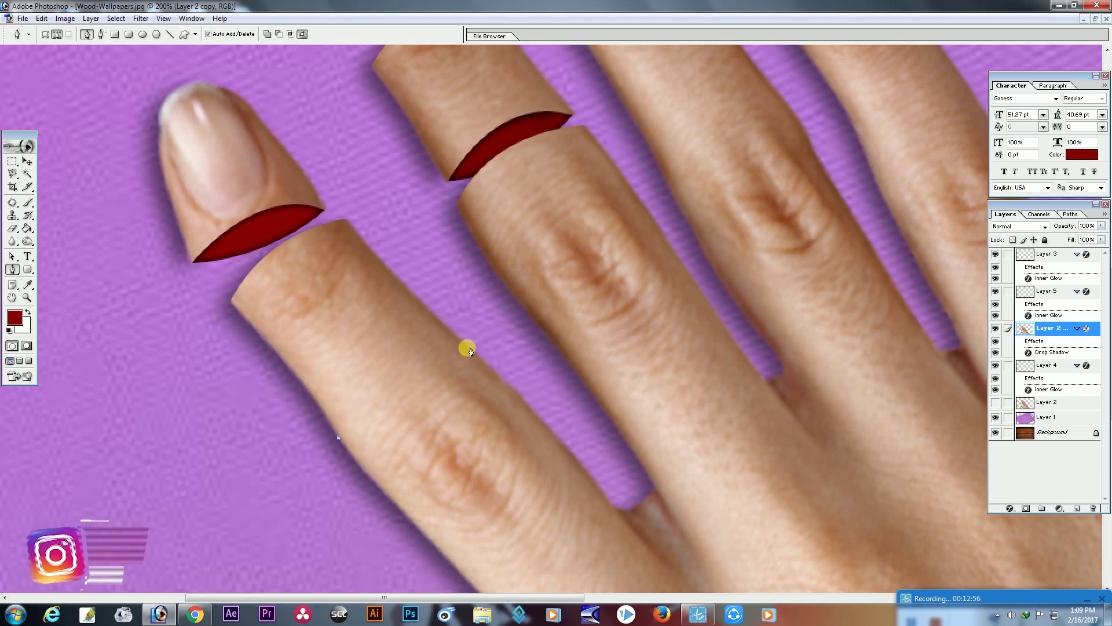
# - Bend the path into a closed crescent across the left finger
pyautogui.moveTo(471, 349); pyautogui.dragTo(563, 369)
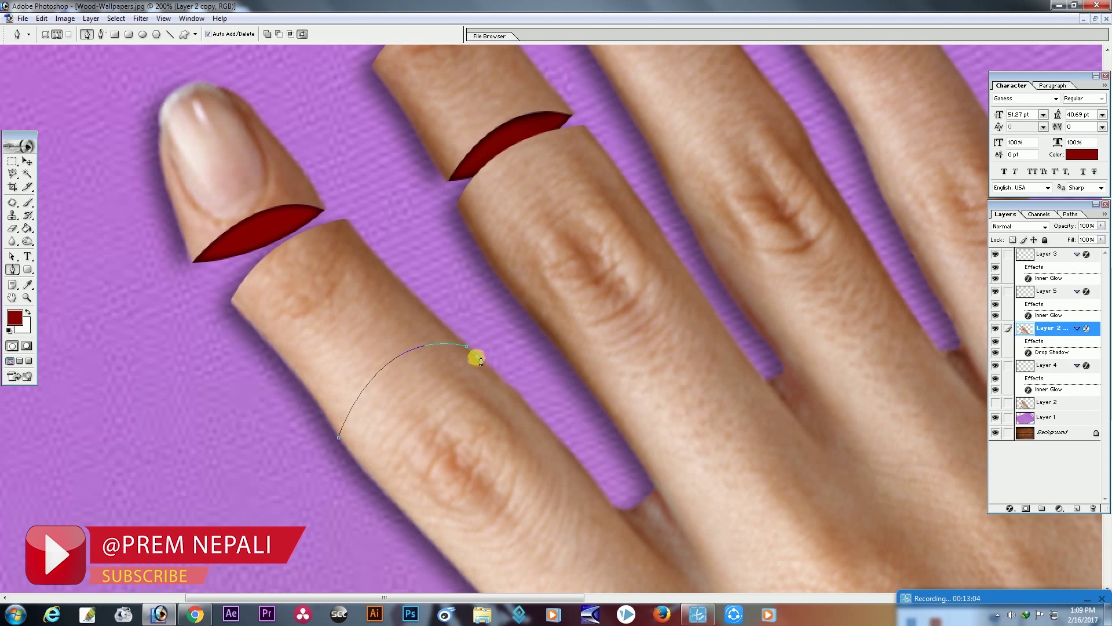
pyautogui.click(354, 454)
pyautogui.moveTo(355, 454); pyautogui.dragTo(317, 548)
pyautogui.click(352, 453)
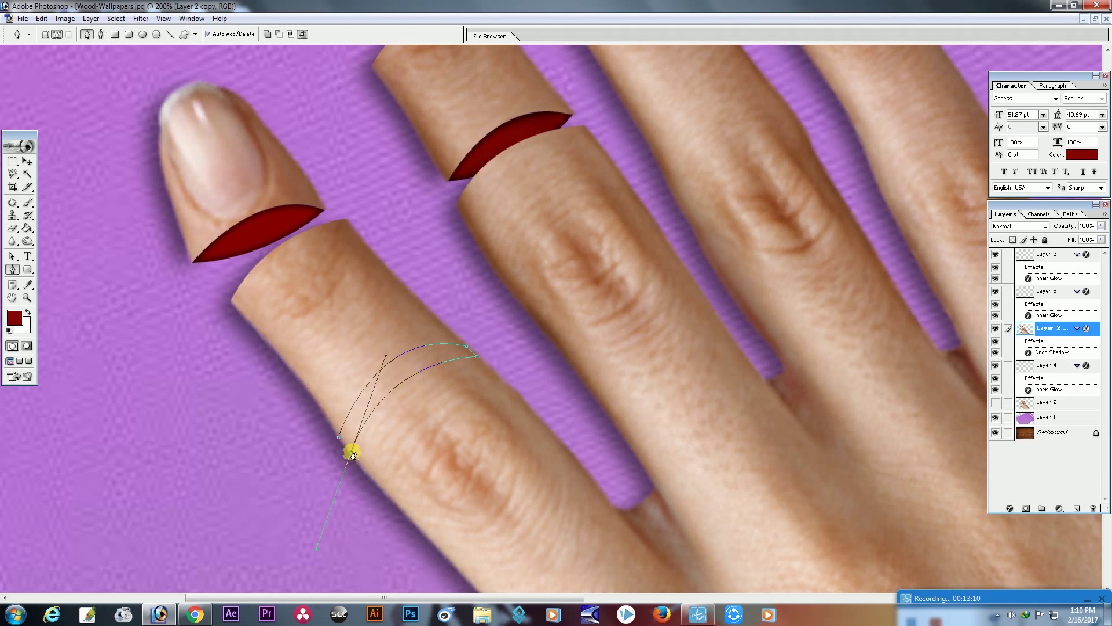
pyautogui.click(339, 439)
# - Turn the crescent into a selection, delete it from the finger, and deselect
pyautogui.rightClick(377, 385)
pyautogui.click(390, 440)
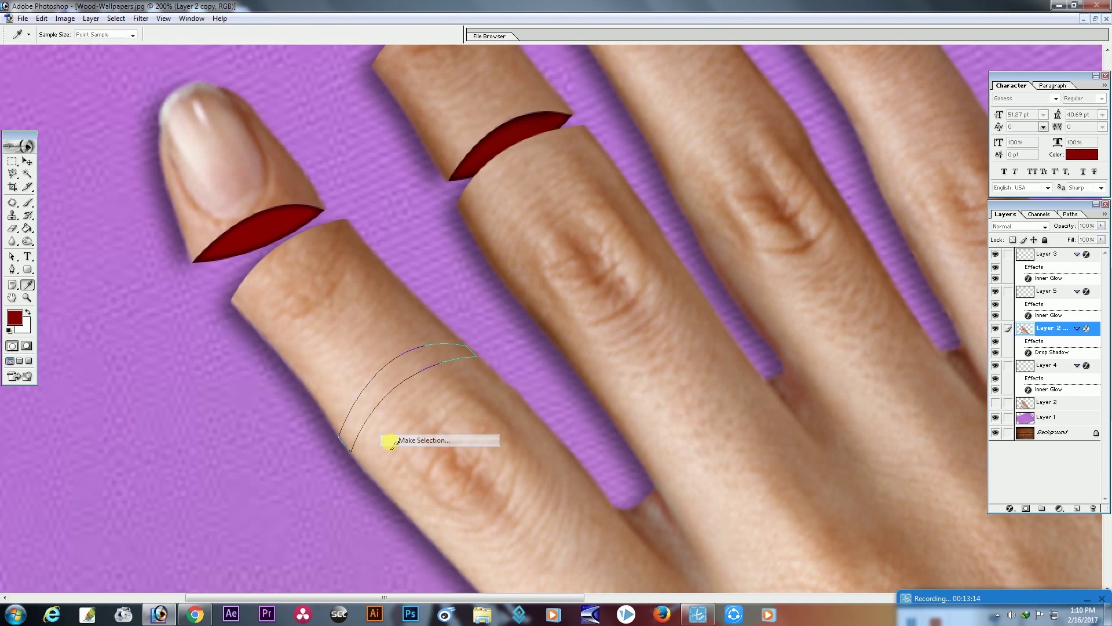
pyautogui.click(606, 258)
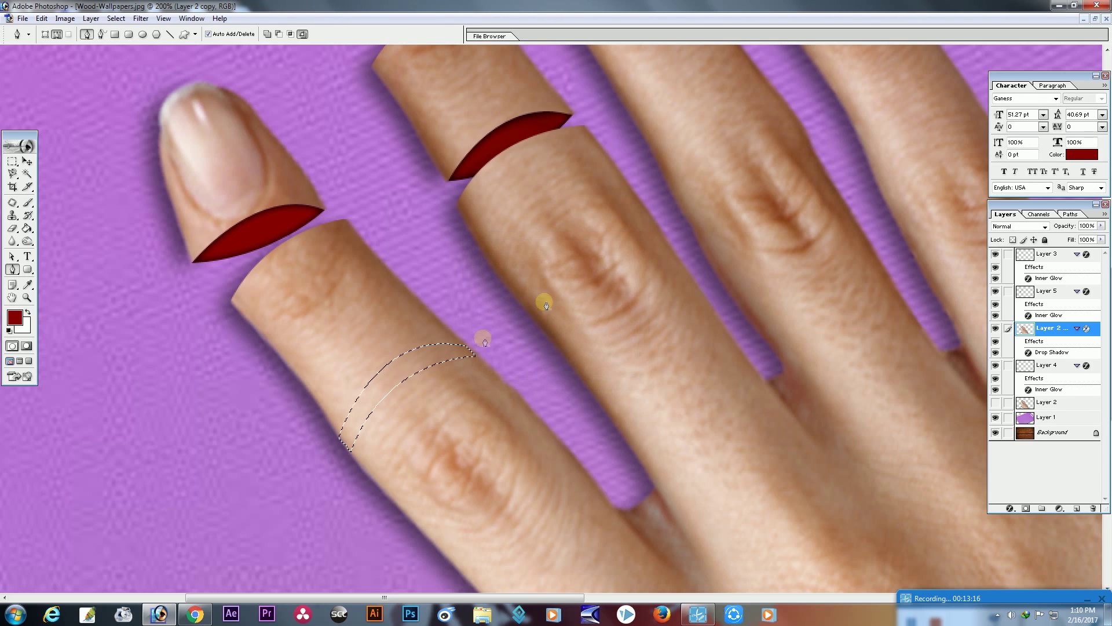
pyautogui.press('Delete')
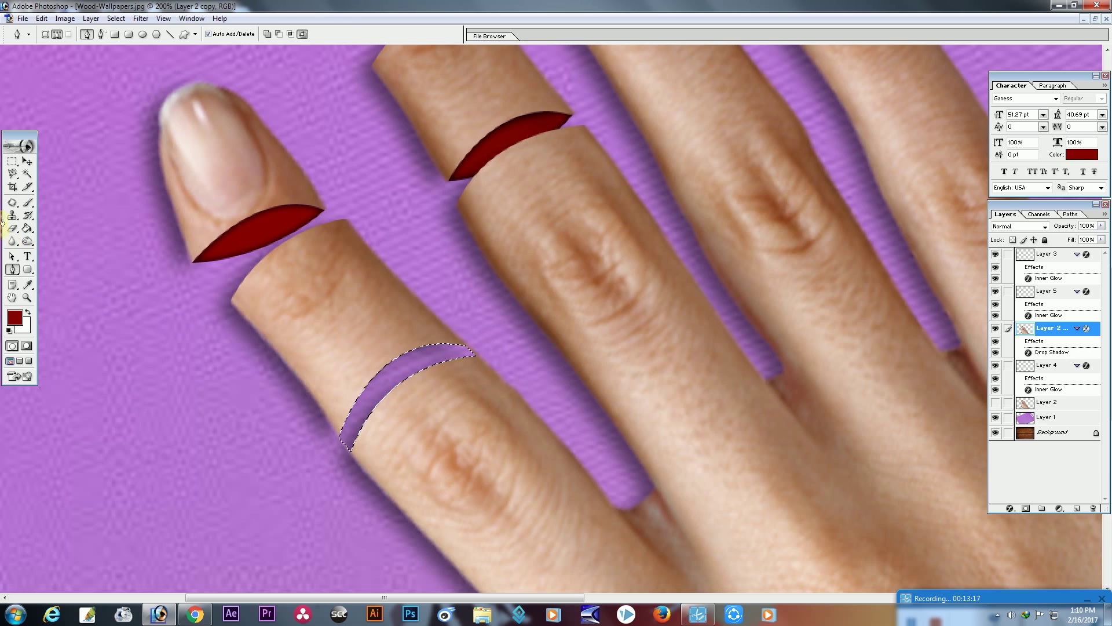
pyautogui.click(12, 187)
pyautogui.hotkey('ctrl', 'd')
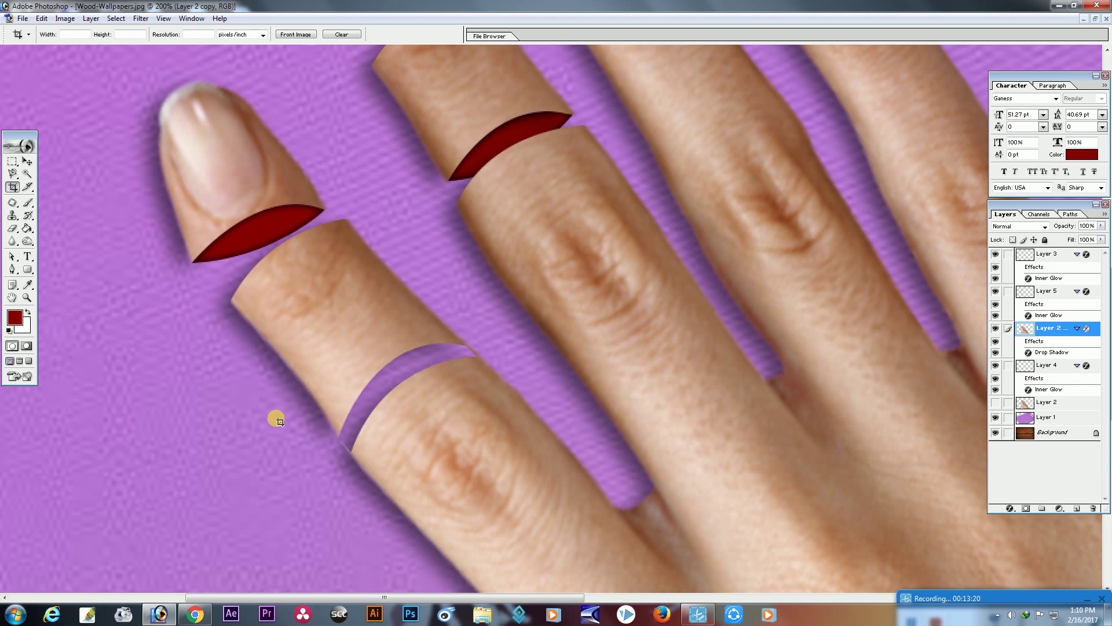
pyautogui.hotkey('ctrl', '+')
pyautogui.hotkey('ctrl', '+')
pyautogui.hotkey('ctrl', '+')
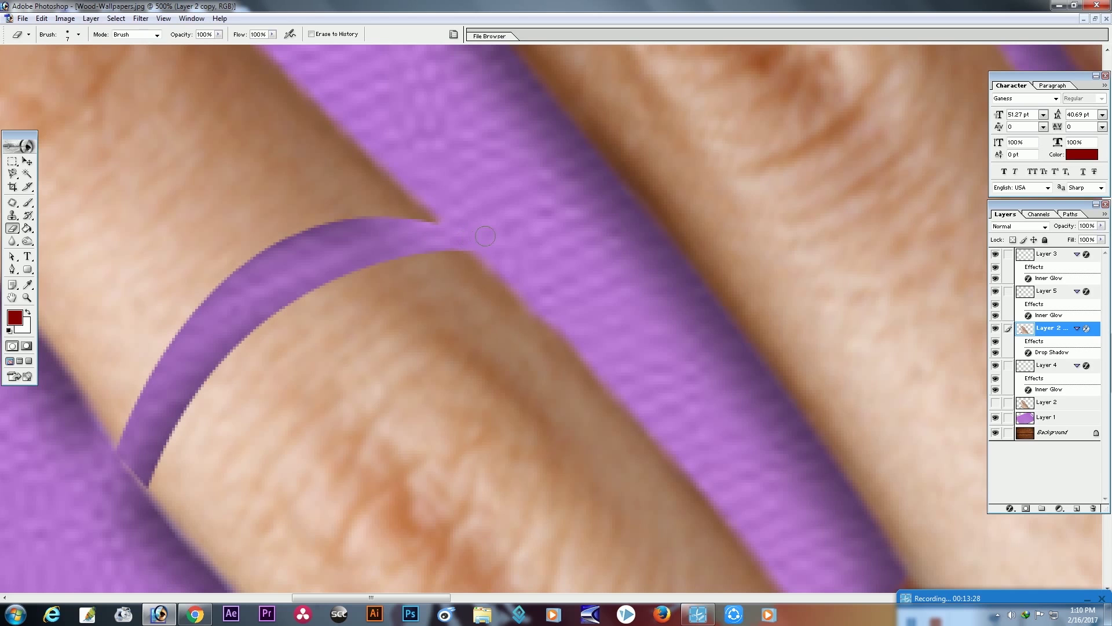
# - Pan to the crescent gap at 500% and return to the Move tool
pyautogui.moveTo(275, 400); pyautogui.dragTo(392, 298)
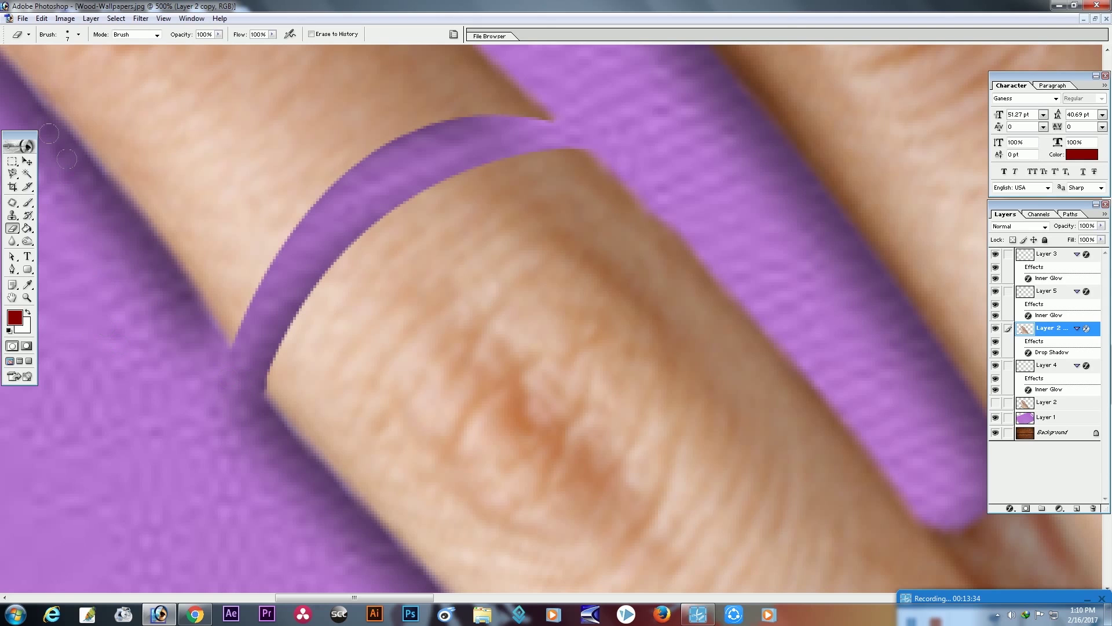
pyautogui.click(29, 163)
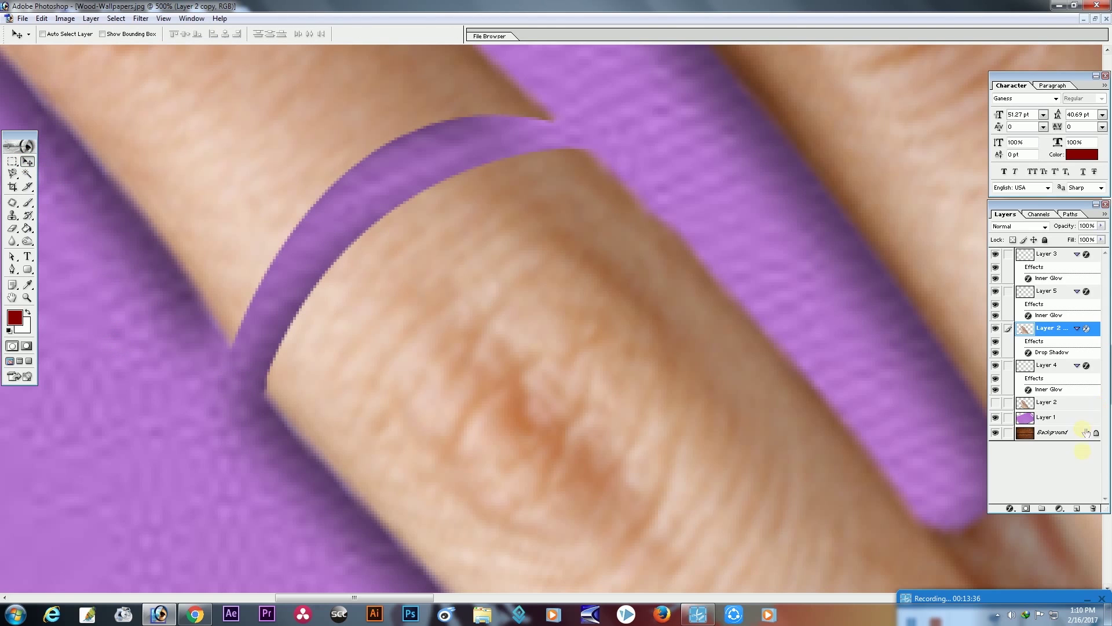
# - On a new Layer 6, draw a closed Pen path along the band's lower edge
pyautogui.click(1077, 509)
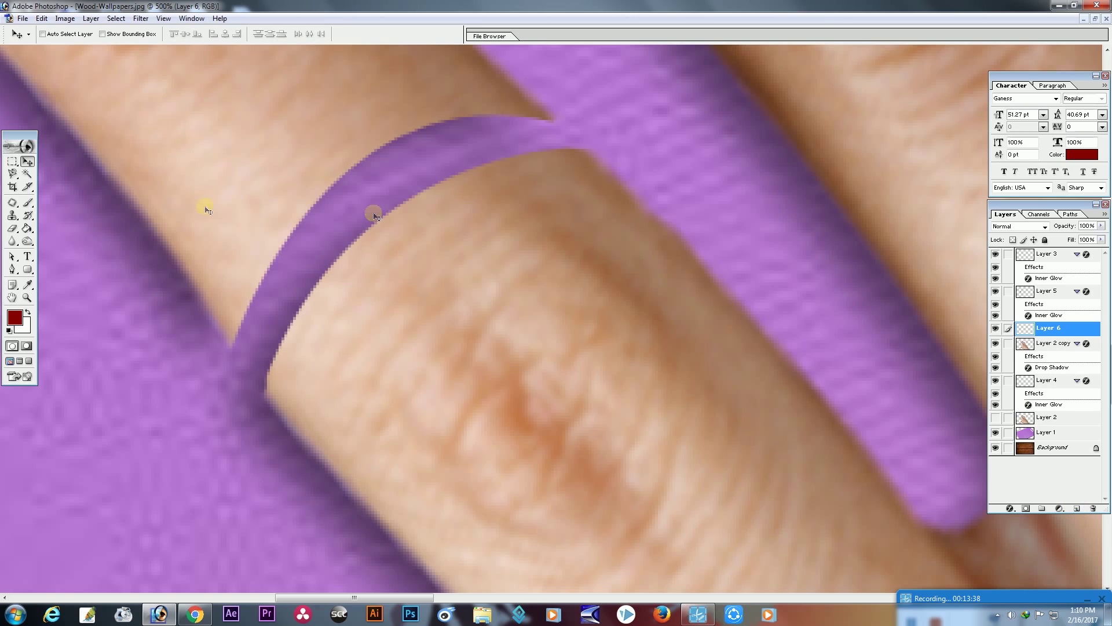
pyautogui.click(13, 270)
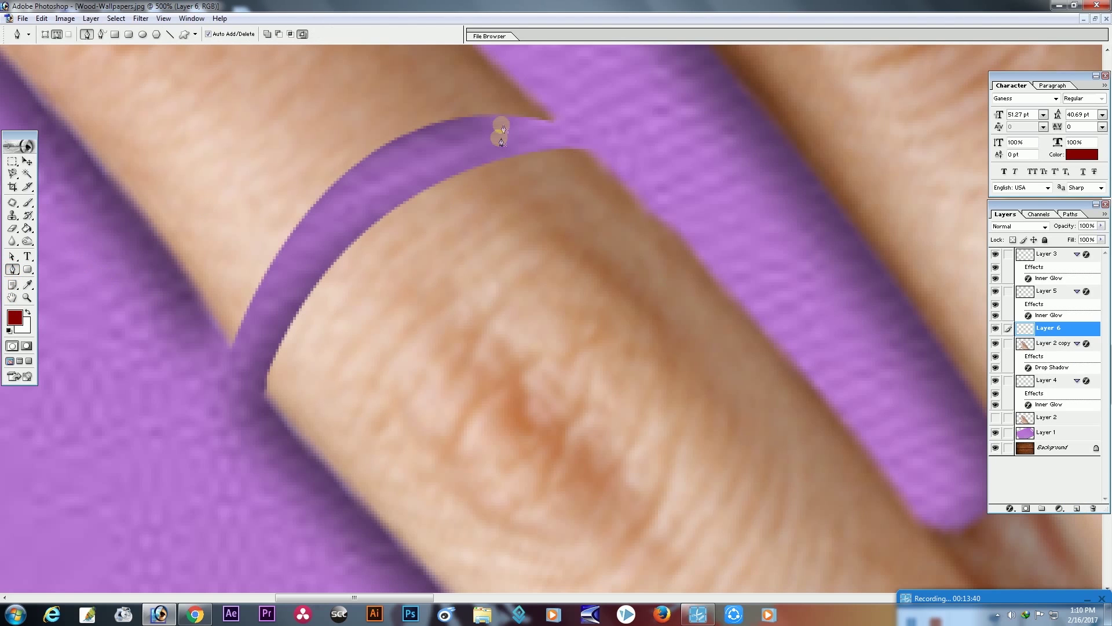
pyautogui.click(231, 349)
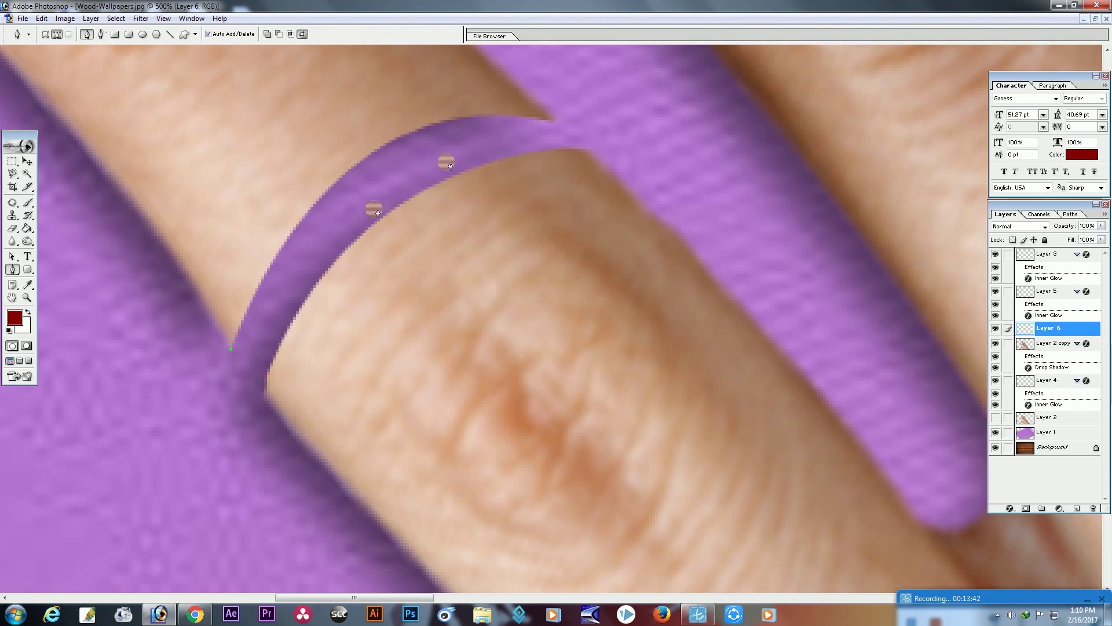
pyautogui.moveTo(555, 120); pyautogui.dragTo(788, 172)
pyautogui.click(228, 353)
pyautogui.moveTo(226, 358)
pyautogui.mouseDown()
pyautogui.moveTo(196, 332)
pyautogui.moveTo(139, 337)
pyautogui.moveTo(119, 357)
pyautogui.moveTo(145, 379)
pyautogui.moveTo(116, 375)
pyautogui.mouseUp()
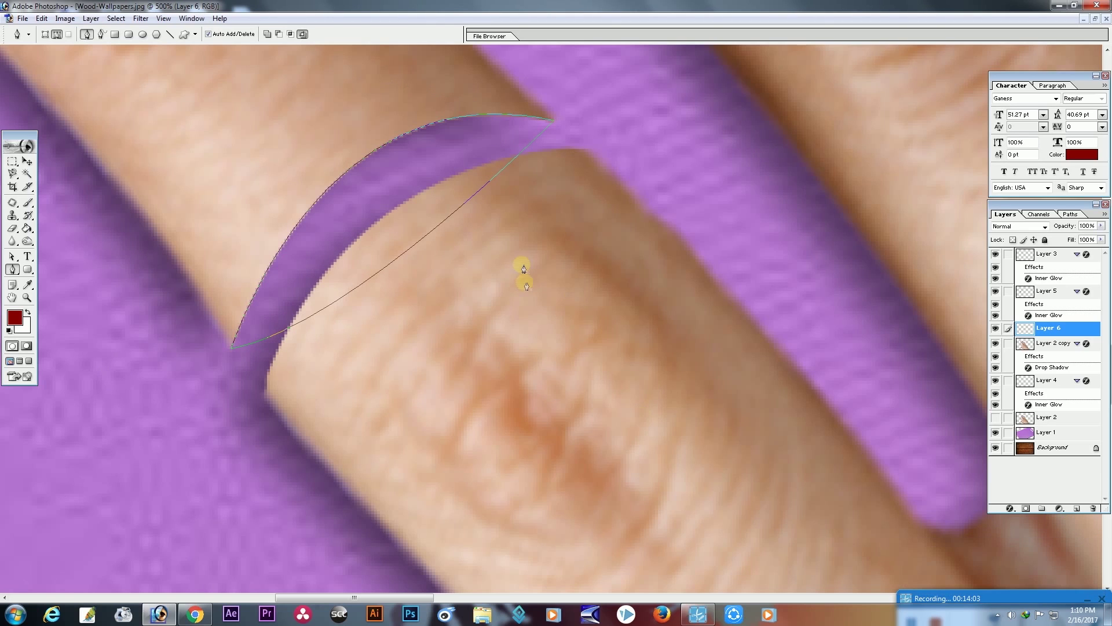
# - Fill the path's selection with dark red, deselect, and drag Layer 6 beneath the hand copy
pyautogui.rightClick(394, 188)
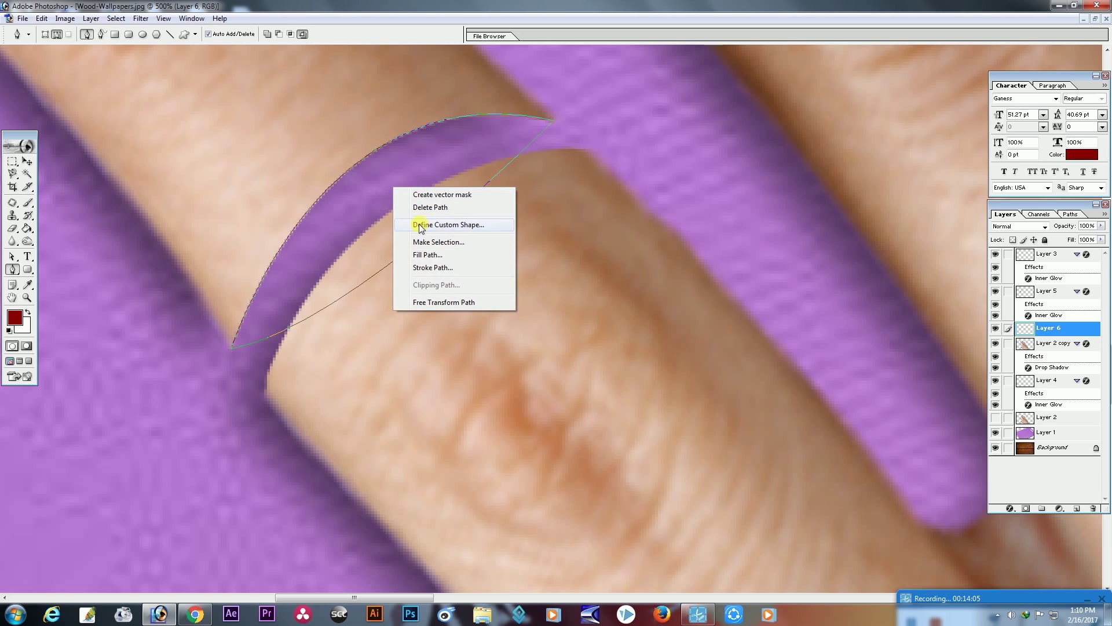
pyautogui.click(432, 242)
pyautogui.click(607, 263)
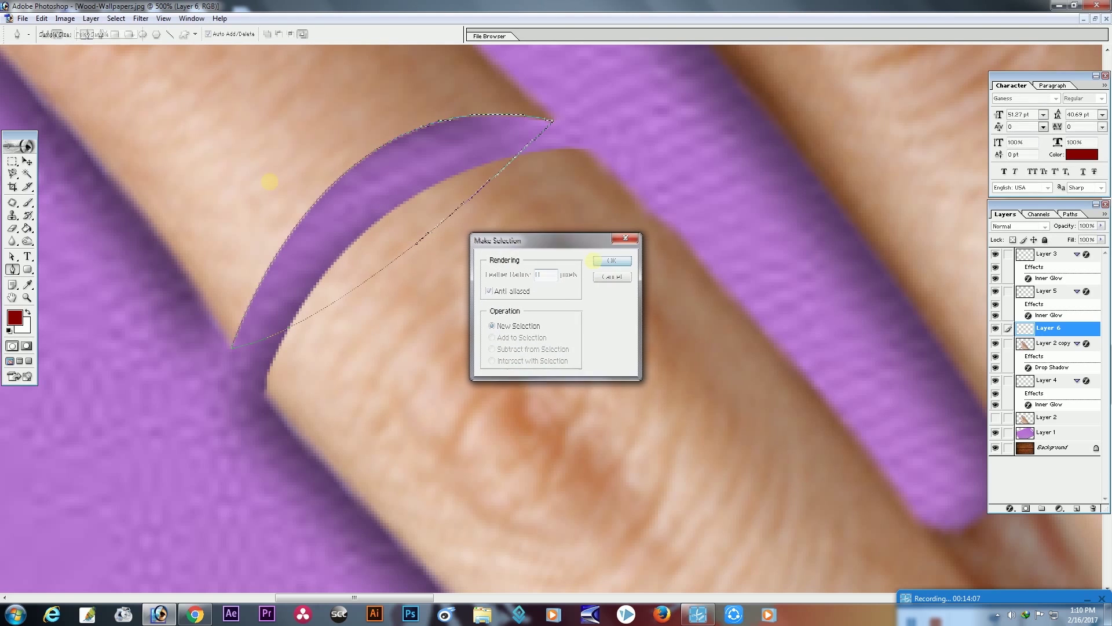
pyautogui.click(28, 228)
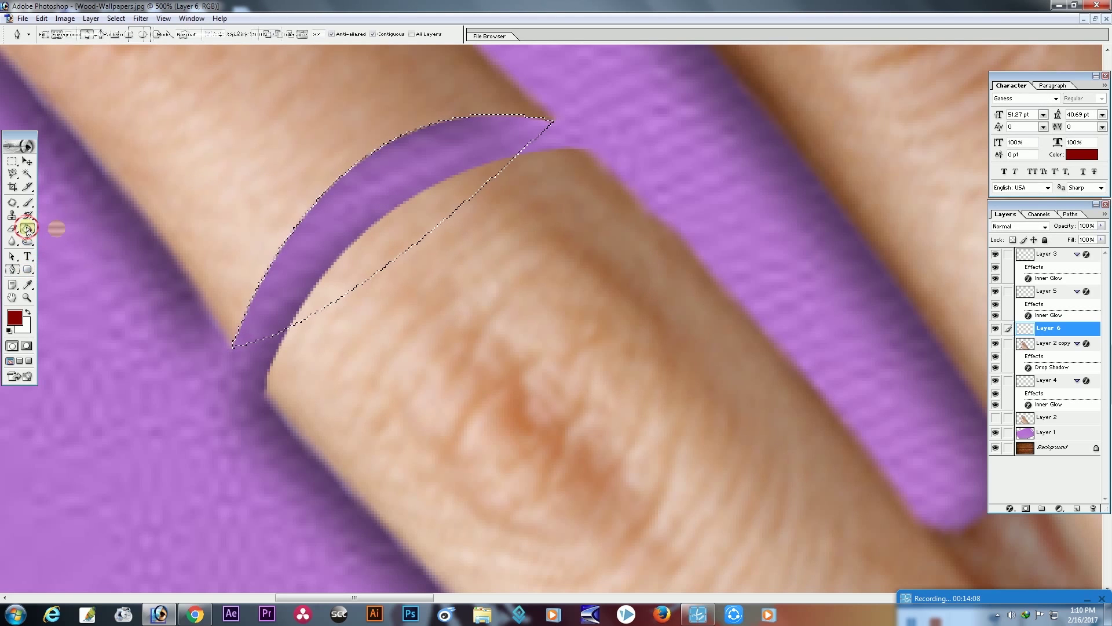
pyautogui.click(329, 217)
pyautogui.hotkey('ctrl', 'd')
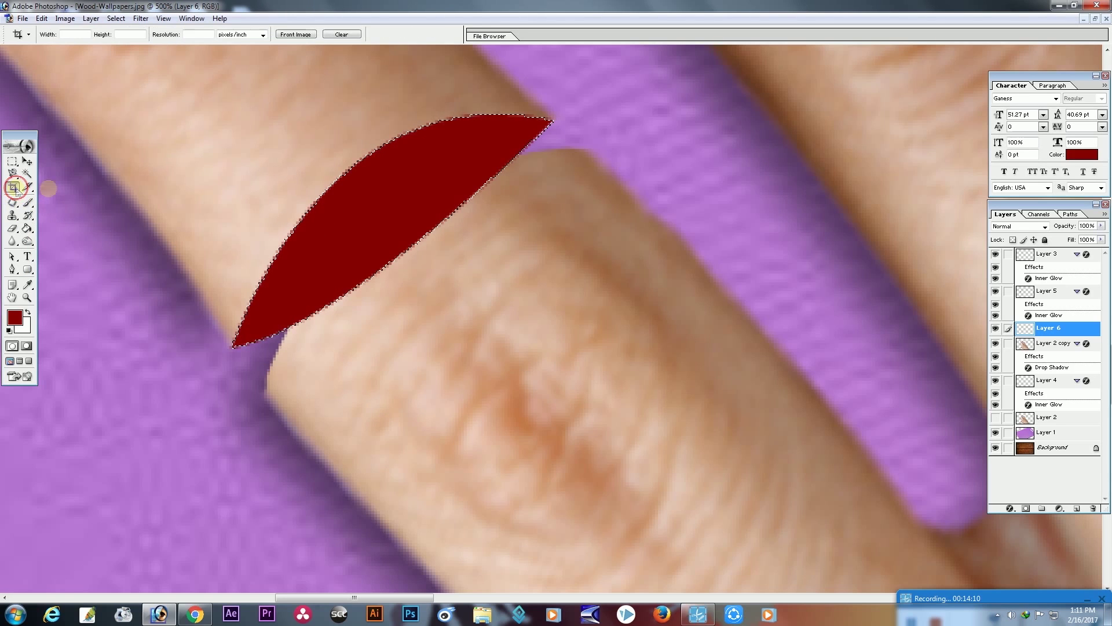
pyautogui.click(28, 161)
pyautogui.moveTo(1070, 333)
pyautogui.mouseDown()
pyautogui.moveTo(1075, 379)
pyautogui.moveTo(1076, 358)
pyautogui.mouseUp()
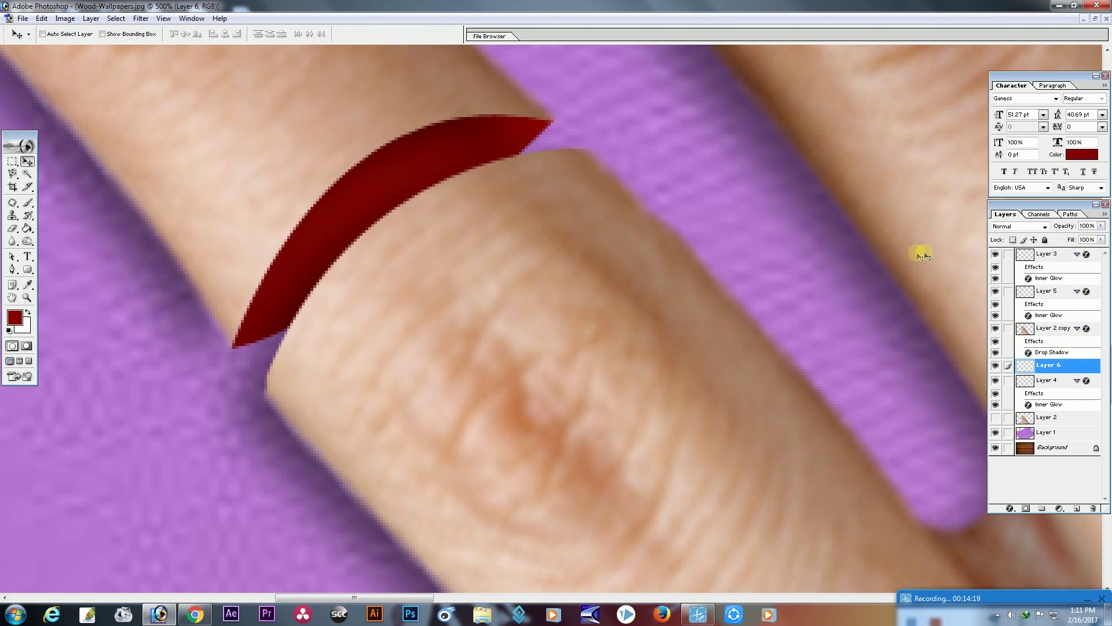
# - Give Layer 6 a black, Normal-mode Inner Glow sized 13 px
pyautogui.rightClick(1077, 365)
pyautogui.click(1028, 386)
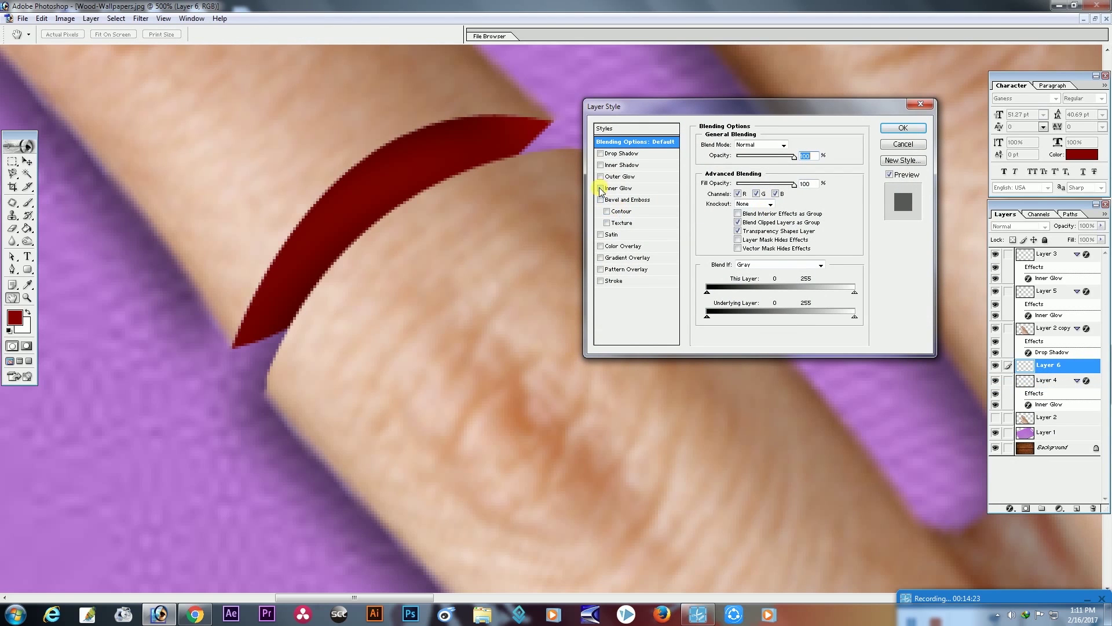
pyautogui.click(601, 188)
pyautogui.click(783, 145)
pyautogui.click(744, 154)
pyautogui.click(723, 181)
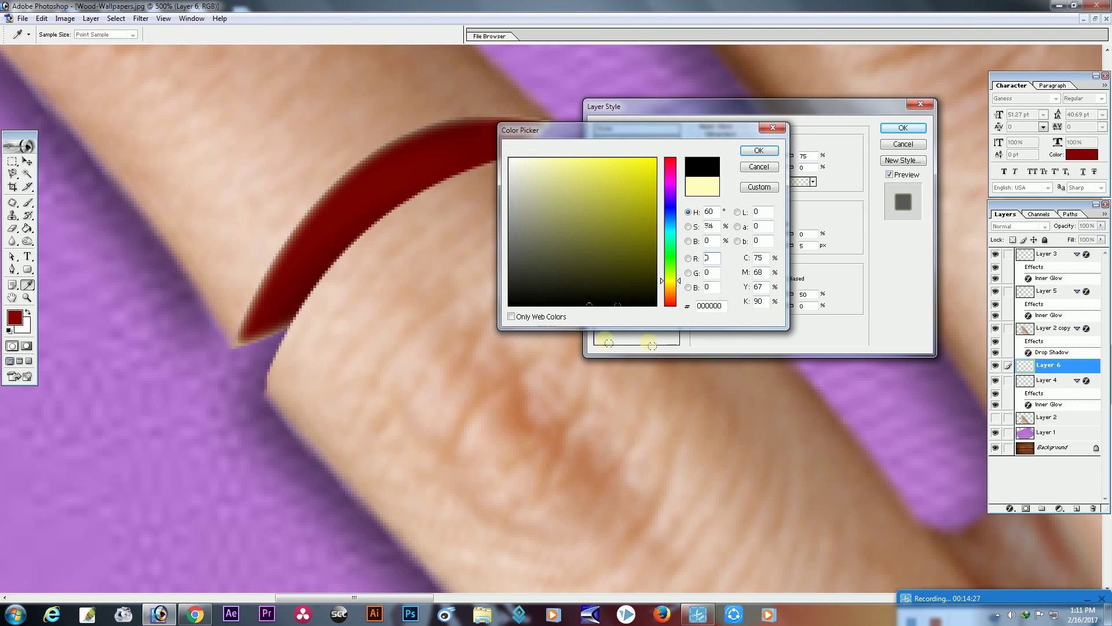
pyautogui.click(758, 152)
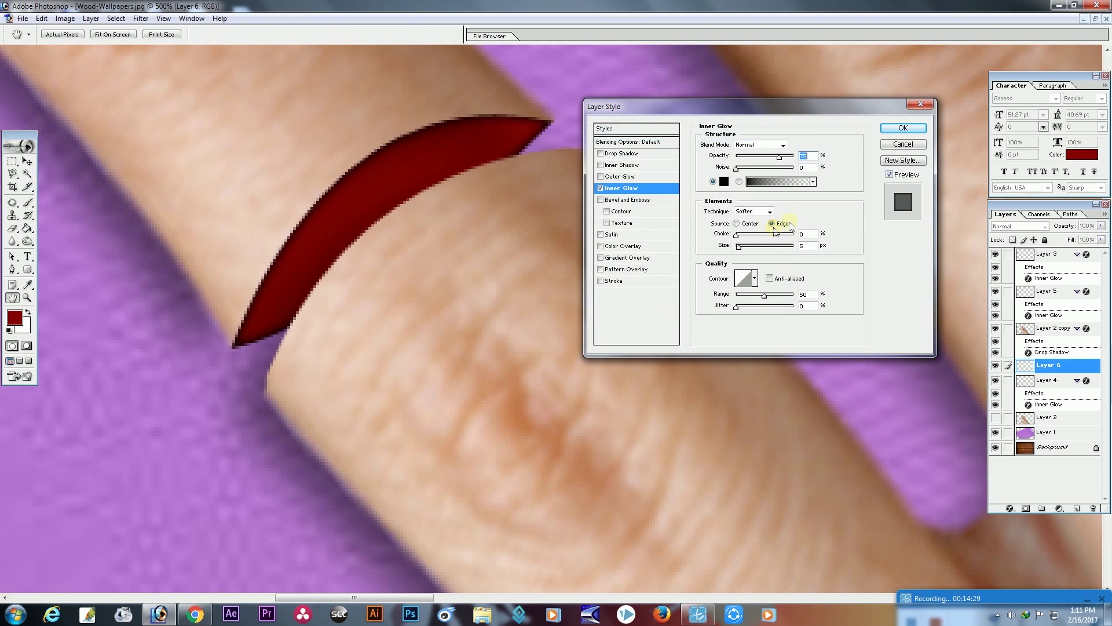
pyautogui.moveTo(738, 245); pyautogui.dragTo(743, 246)
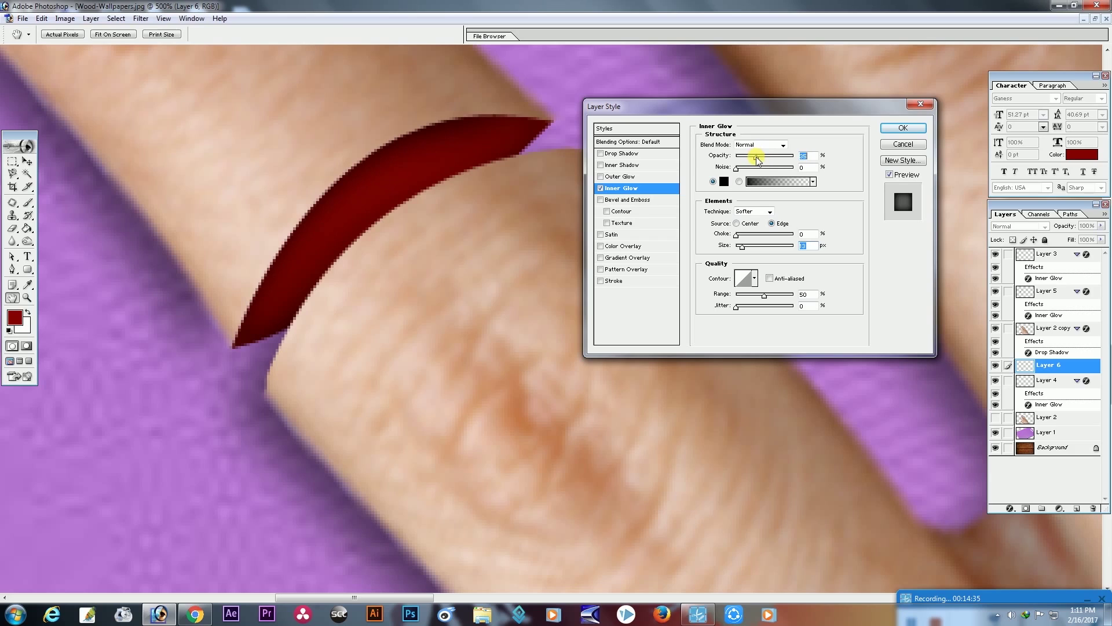
pyautogui.click(903, 127)
pyautogui.press('v')
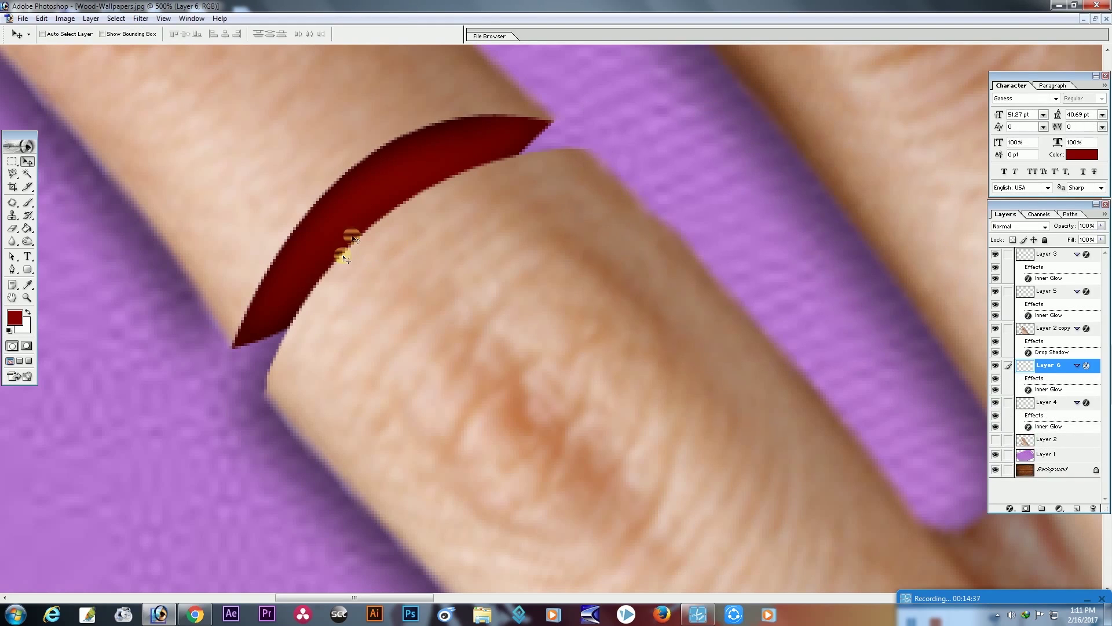
pyautogui.hotkey('ctrl', '0')
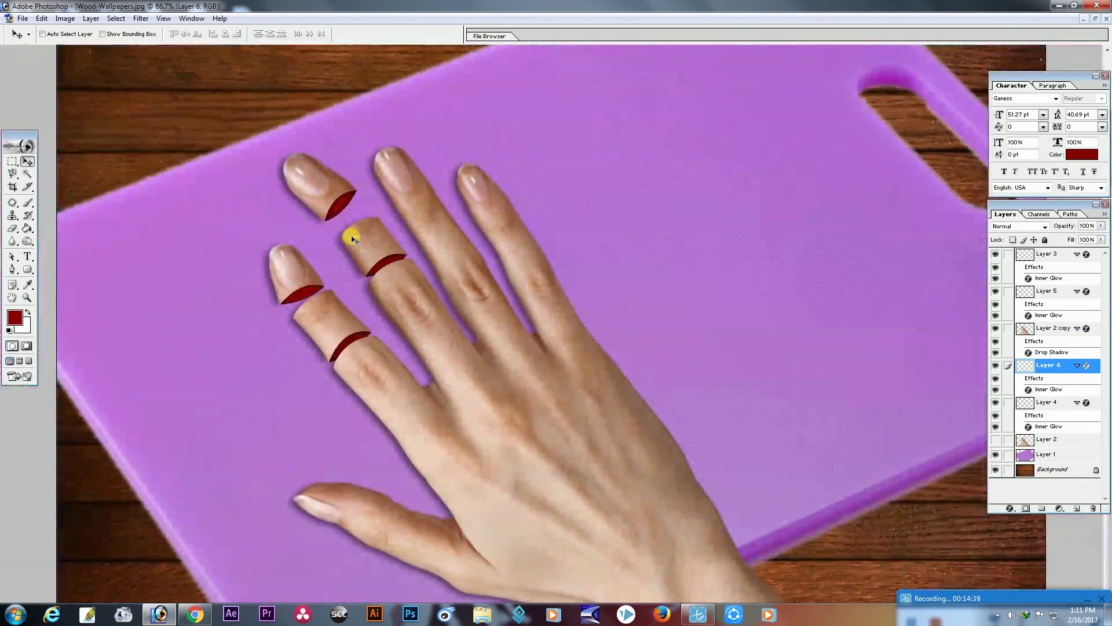
pyautogui.hotkey('ctrl', 'alt', '0')
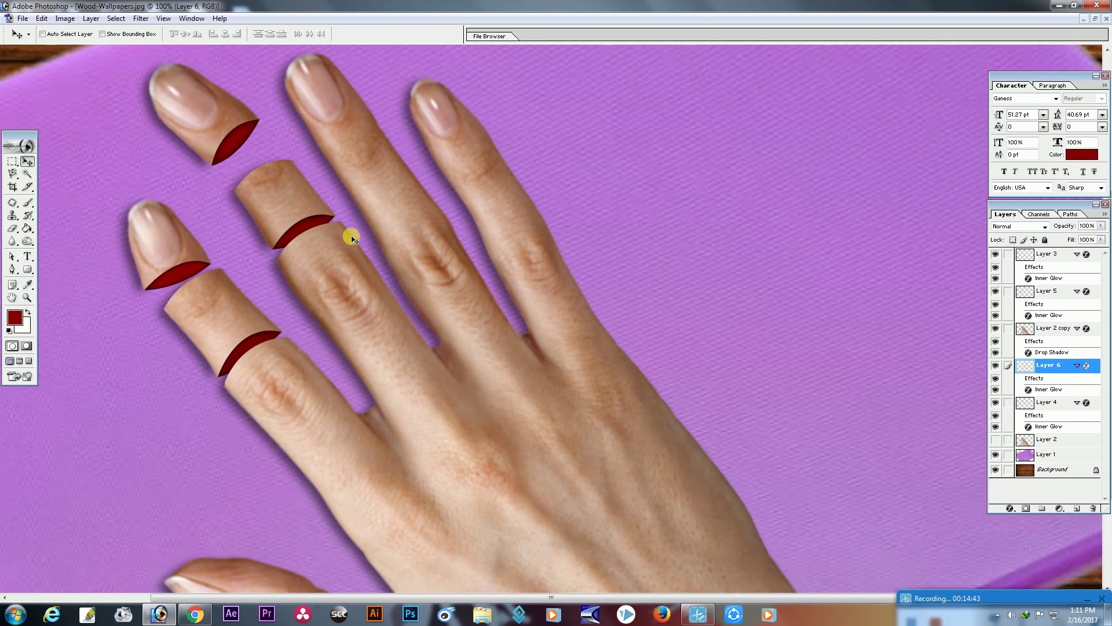
pyautogui.hotkey('ctrl', '0')
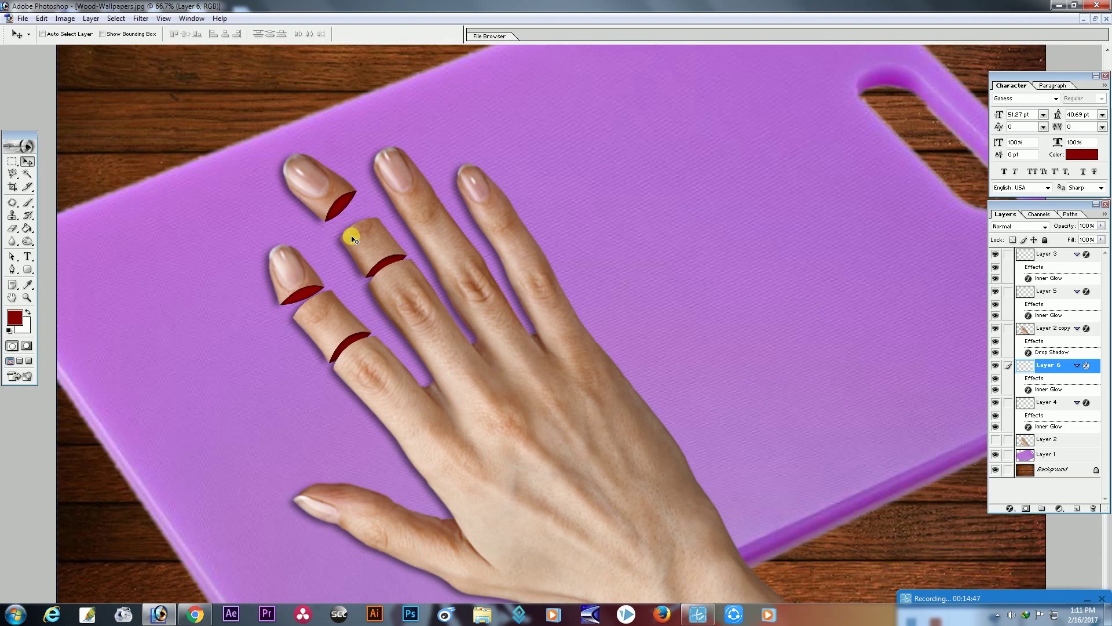
pyautogui.hotkey('ctrl', 'alt', '0')
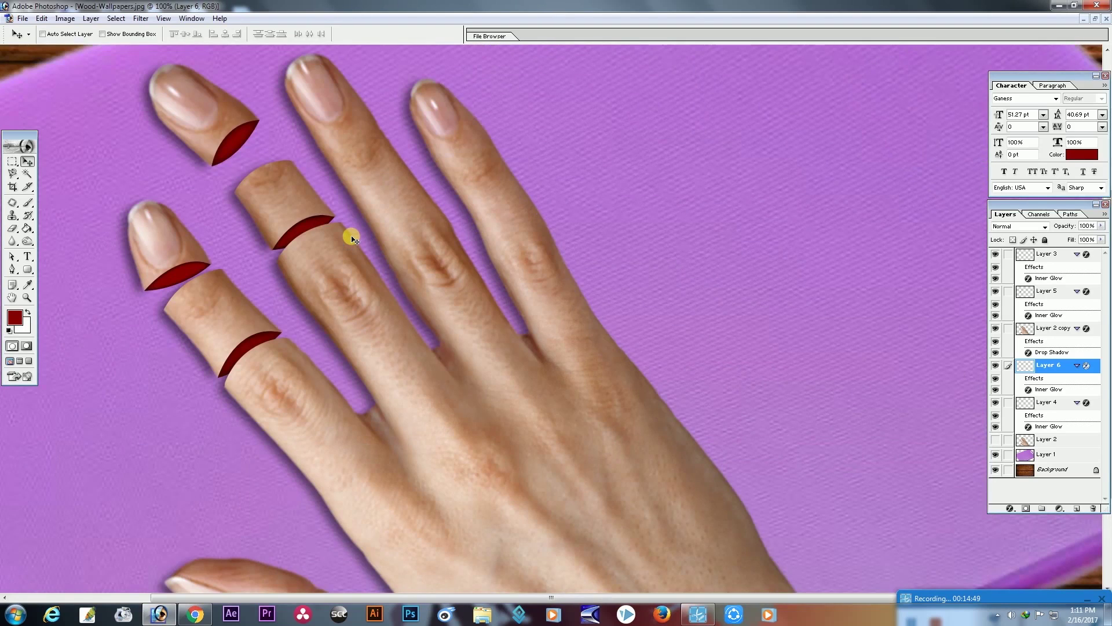
pyautogui.hotkey('ctrl', '-')
pyautogui.hotkey('ctrl', '-')
pyautogui.hotkey('ctrl', '+')
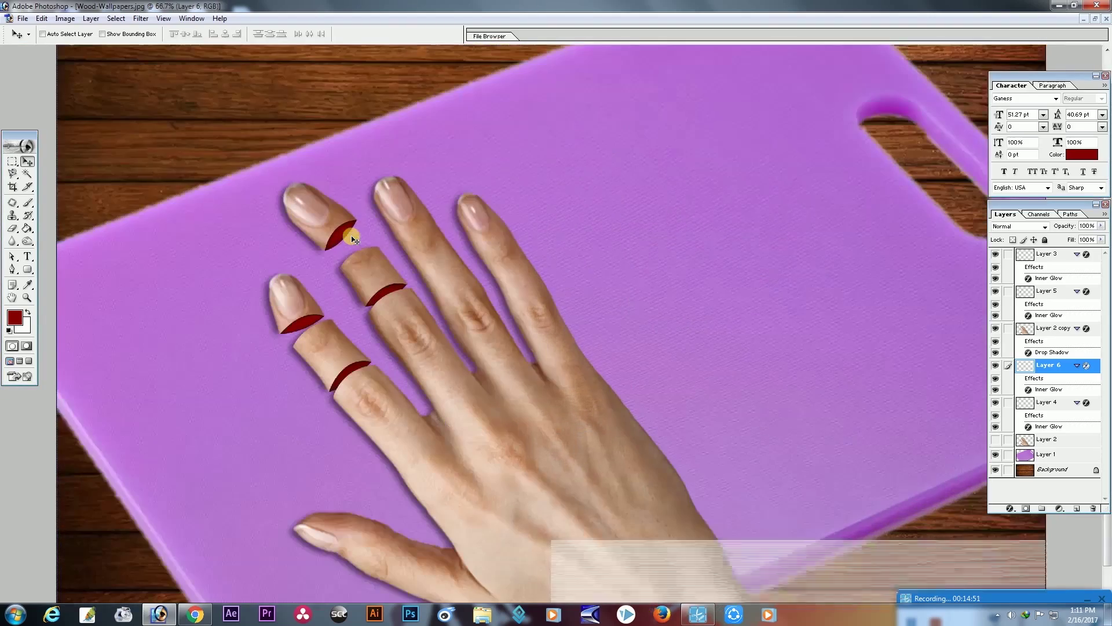
pyautogui.hotkey('ctrl', '-')
pyautogui.hotkey('ctrl', '+')
pyautogui.hotkey('ctrl', '+')
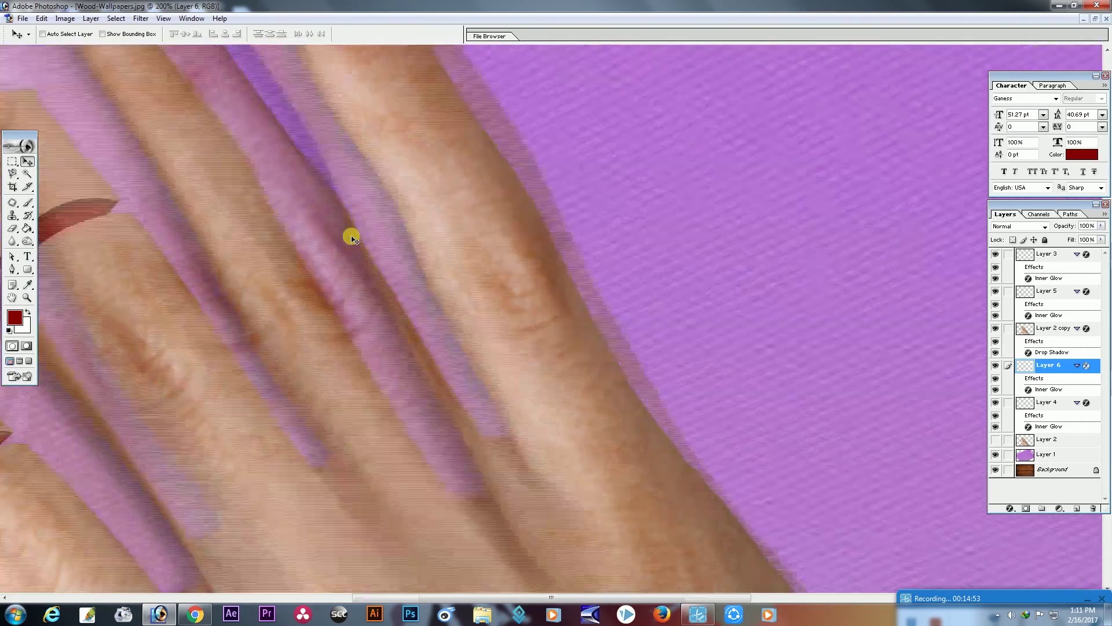
pyautogui.hotkey('ctrl', '+')
pyautogui.moveTo(368, 252)
pyautogui.mouseDown()
pyautogui.moveTo(418, 355)
pyautogui.moveTo(442, 452)
pyautogui.mouseUp()
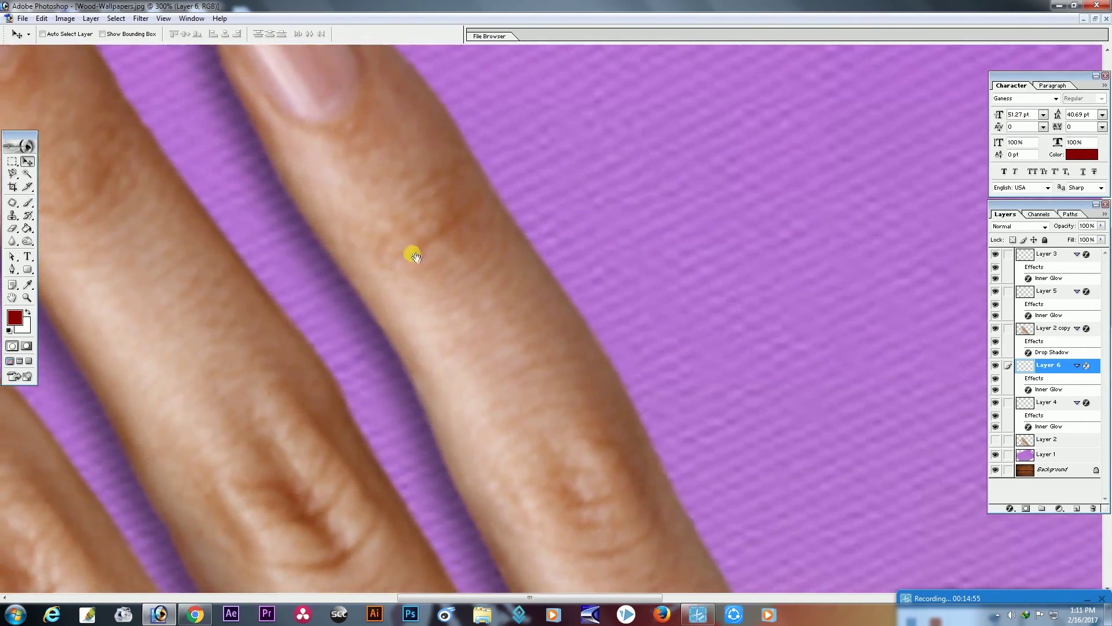
pyautogui.moveTo(412, 251); pyautogui.dragTo(467, 347)
# - On Layer 2 copy, draw a closed curved band path across the third finger below its nail
pyautogui.keyDown('ctrl'); pyautogui.click(474, 257); pyautogui.keyUp('ctrl')
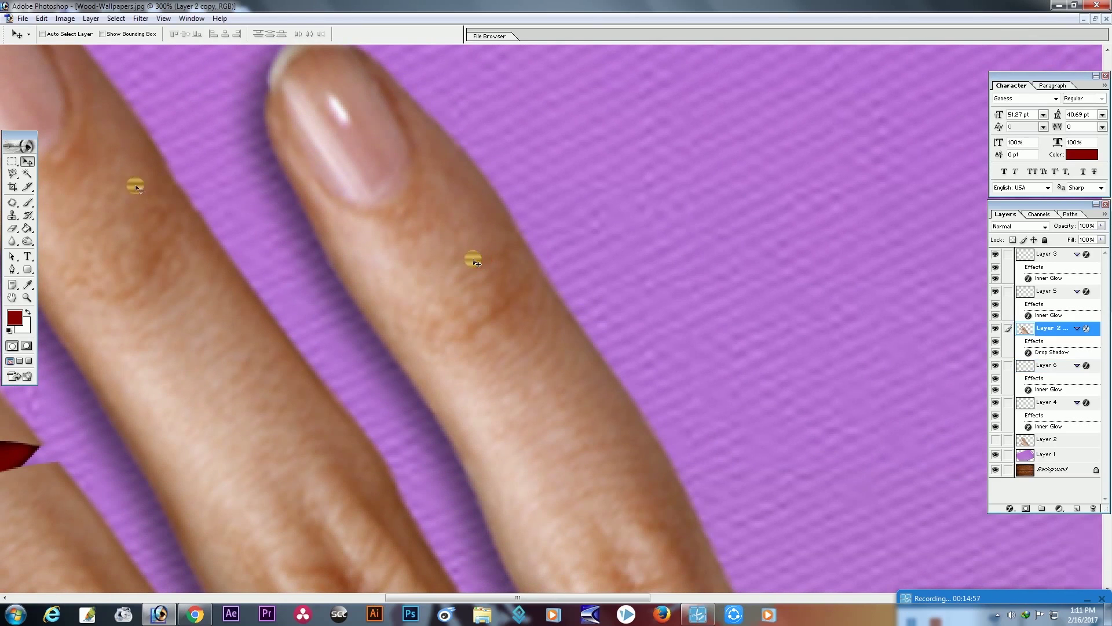
pyautogui.click(13, 187)
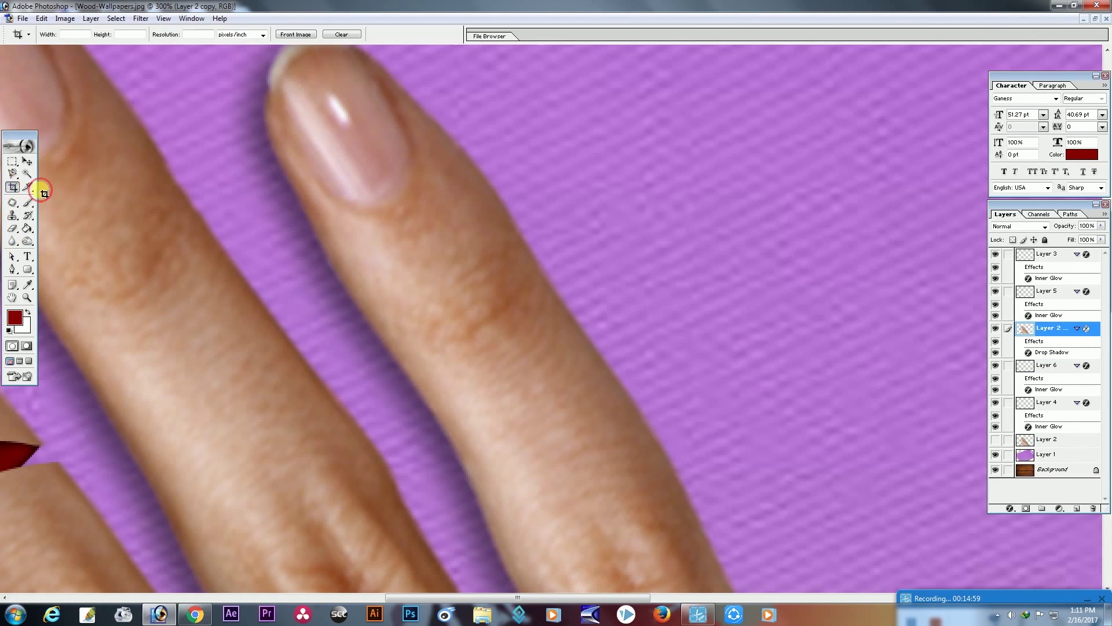
pyautogui.click(12, 268)
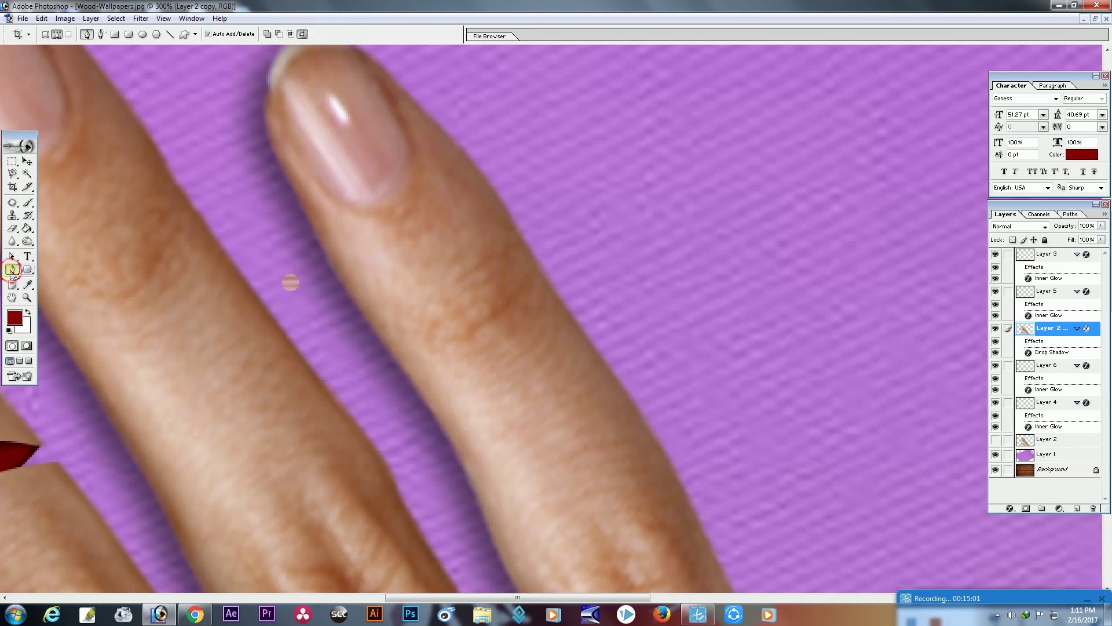
pyautogui.click(371, 328)
pyautogui.moveTo(532, 255); pyautogui.dragTo(627, 299)
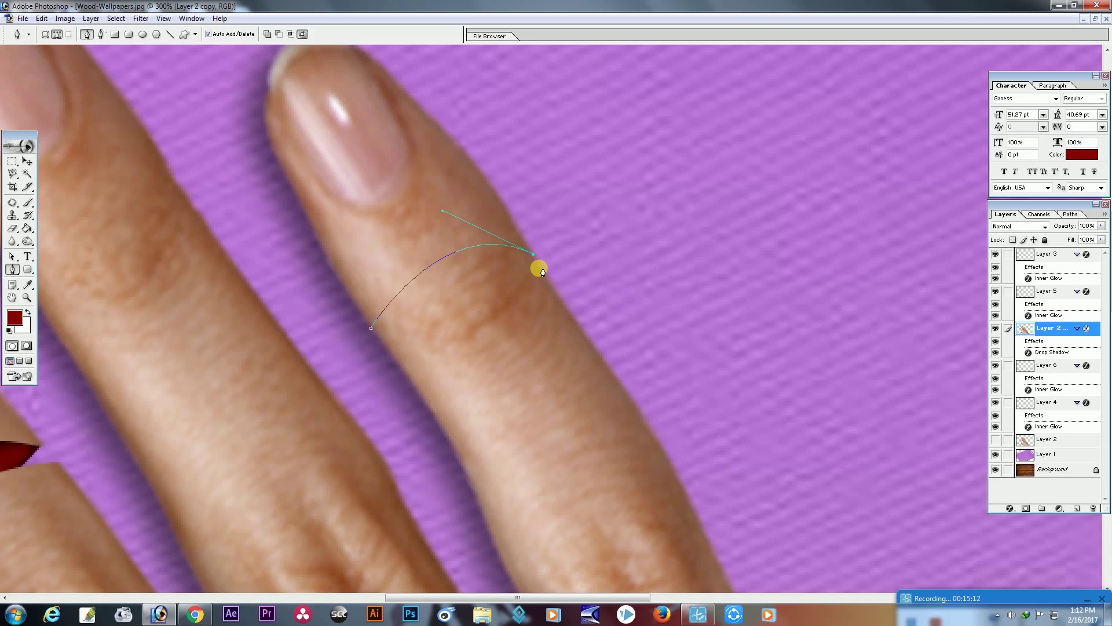
pyautogui.click(538, 267)
pyautogui.moveTo(385, 346); pyautogui.dragTo(313, 444)
pyautogui.click(386, 346)
pyautogui.click(385, 346)
pyautogui.click(371, 329)
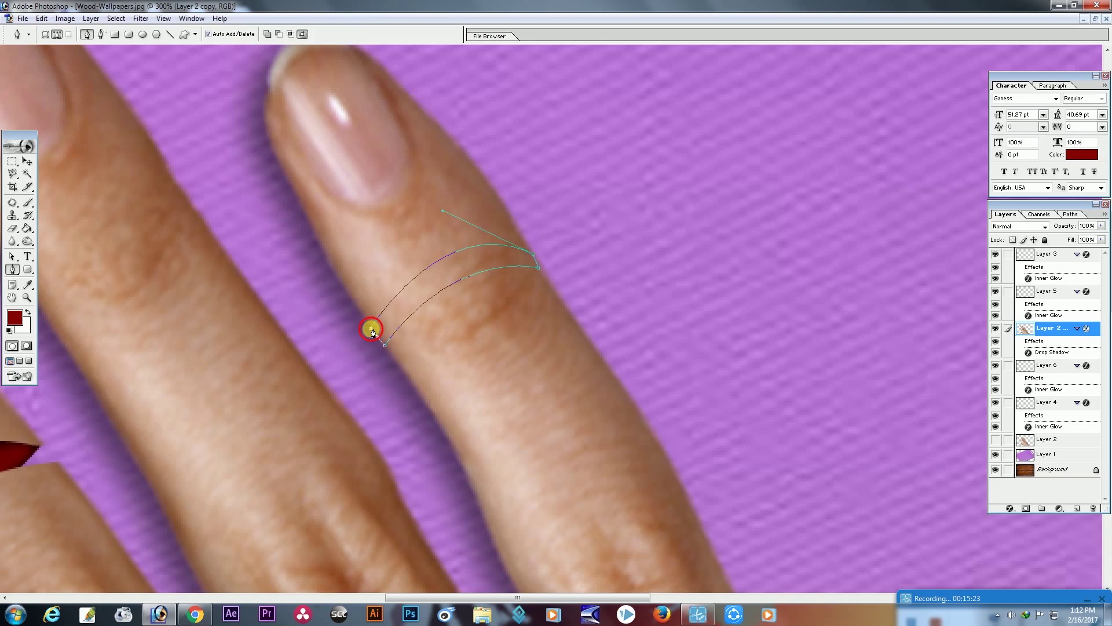
# - Delete the band from the finger, deselect, and zoom to 600% on the gap
pyautogui.rightClick(410, 294)
pyautogui.click(456, 349)
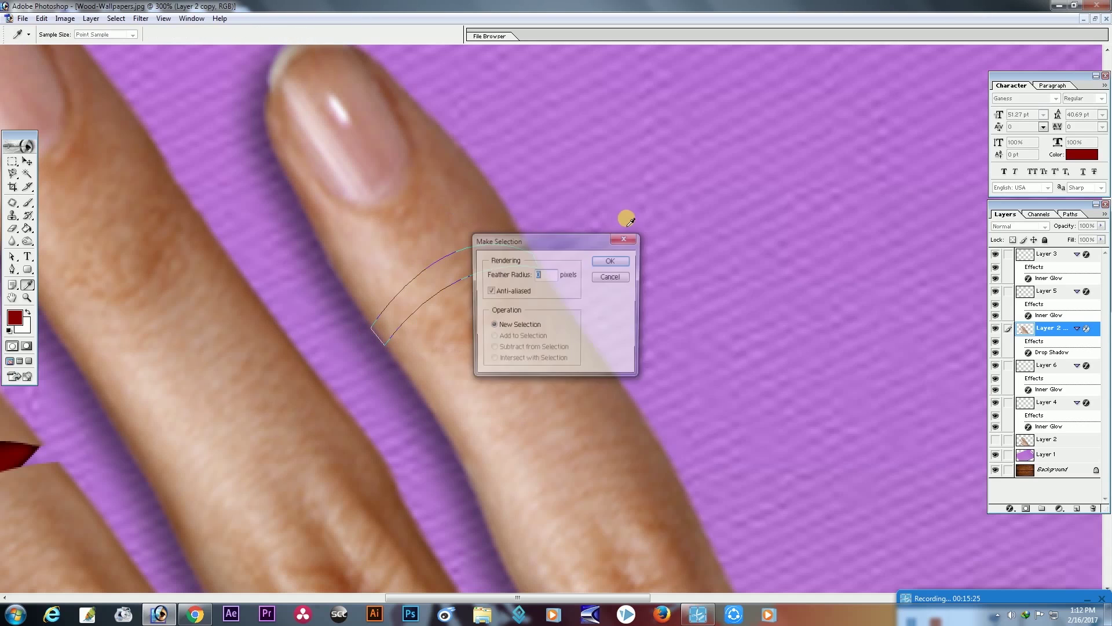
pyautogui.click(609, 257)
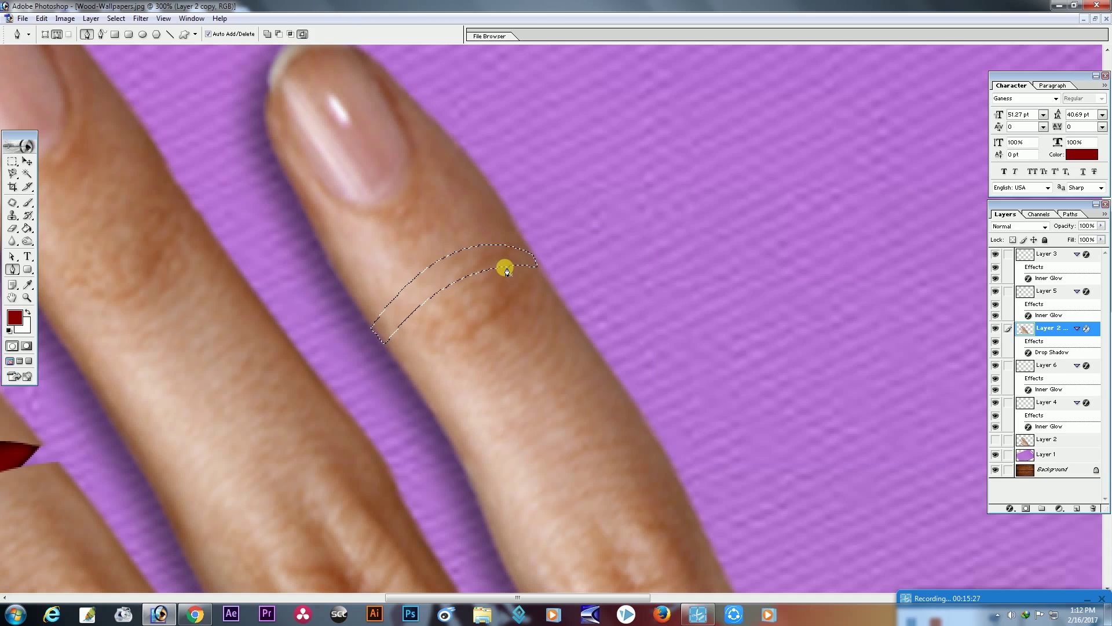
pyautogui.press('Delete')
pyautogui.hotkey('ctrl', 'd')
pyautogui.press('c')
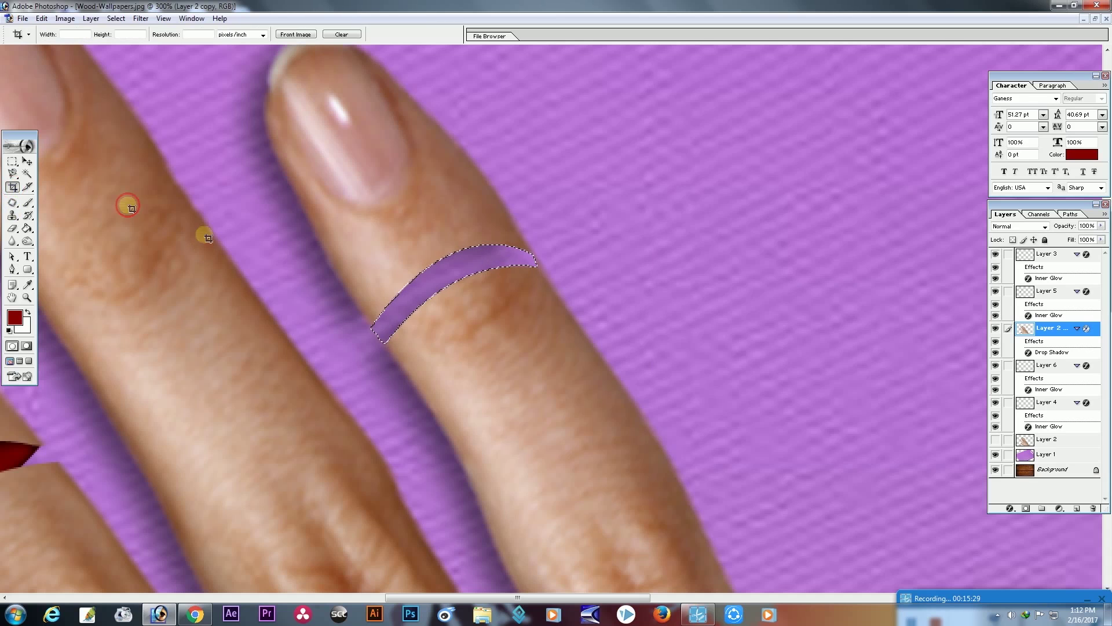
pyautogui.hotkey('ctrl', '+')
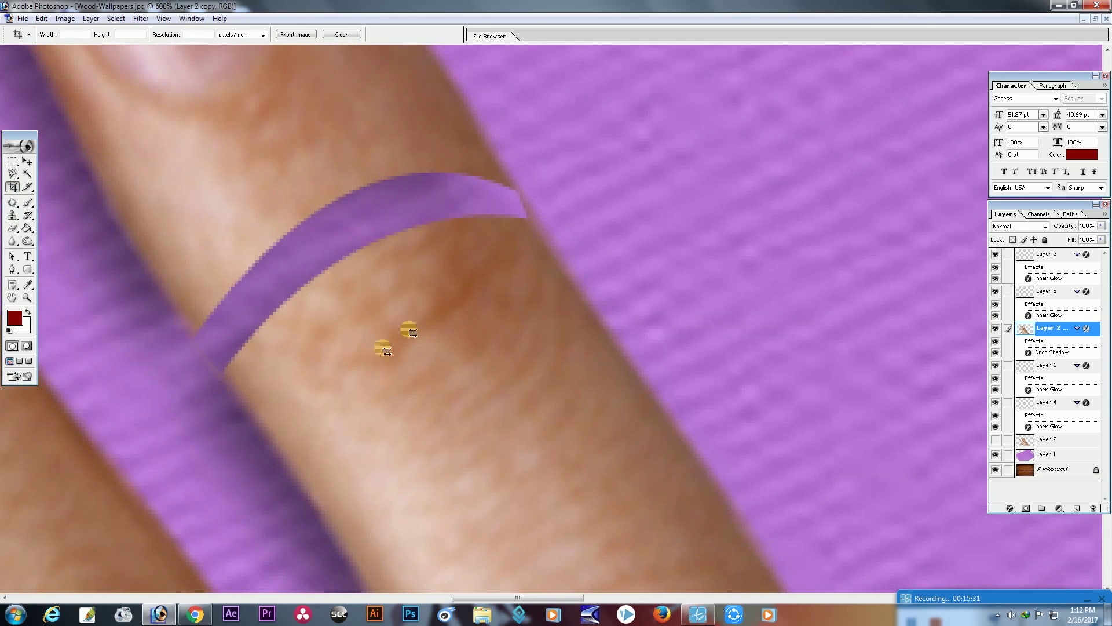
pyautogui.hotkey('ctrl', '+')
pyautogui.hotkey('ctrl', '+')
pyautogui.click(11, 229)
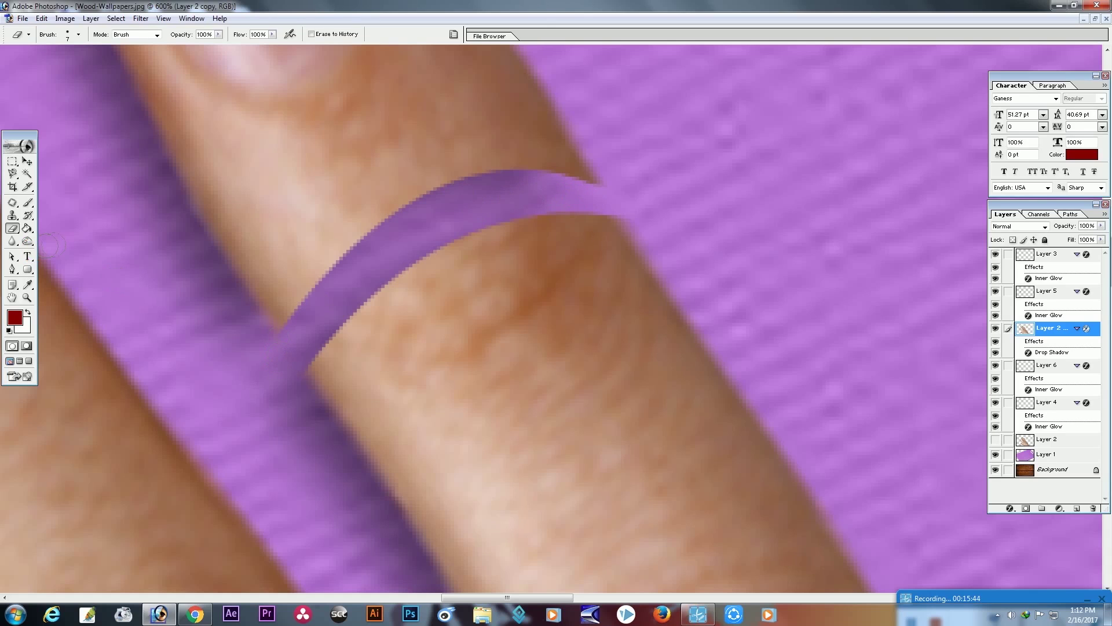
# - Add a new layer and trace a closed, leaf-shaped Pen path over the finger's purple gap
pyautogui.click(27, 163)
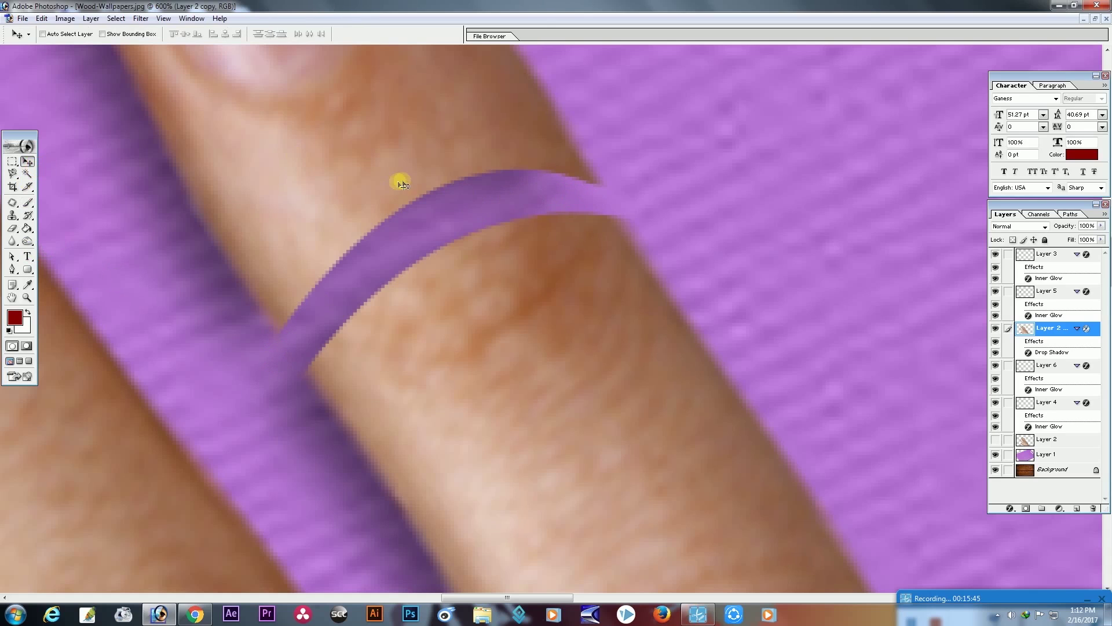
pyautogui.click(1076, 508)
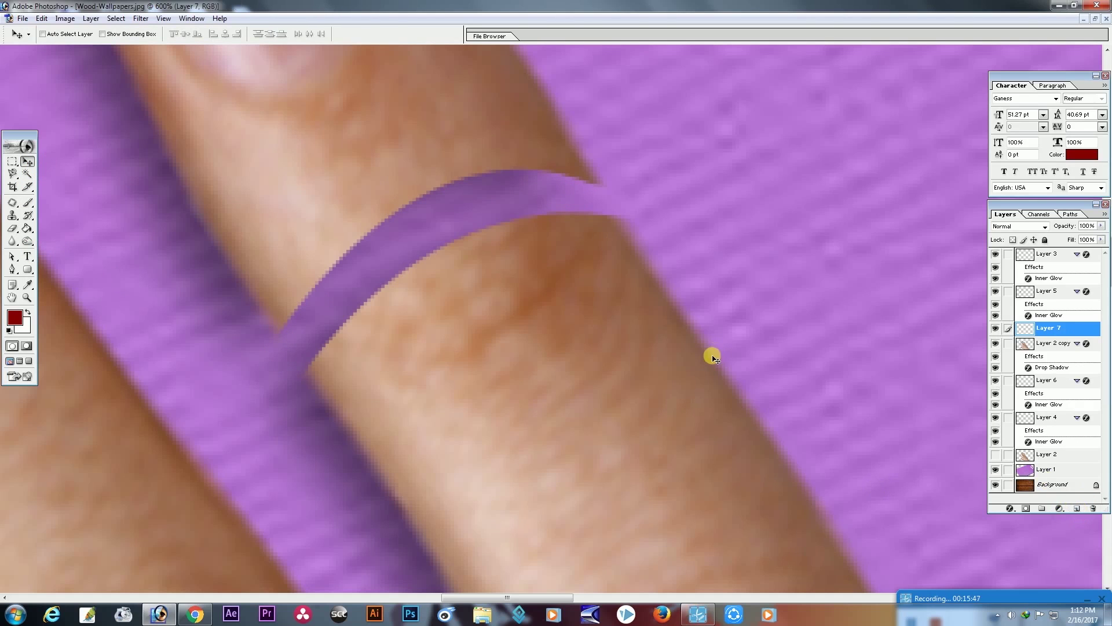
pyautogui.click(11, 269)
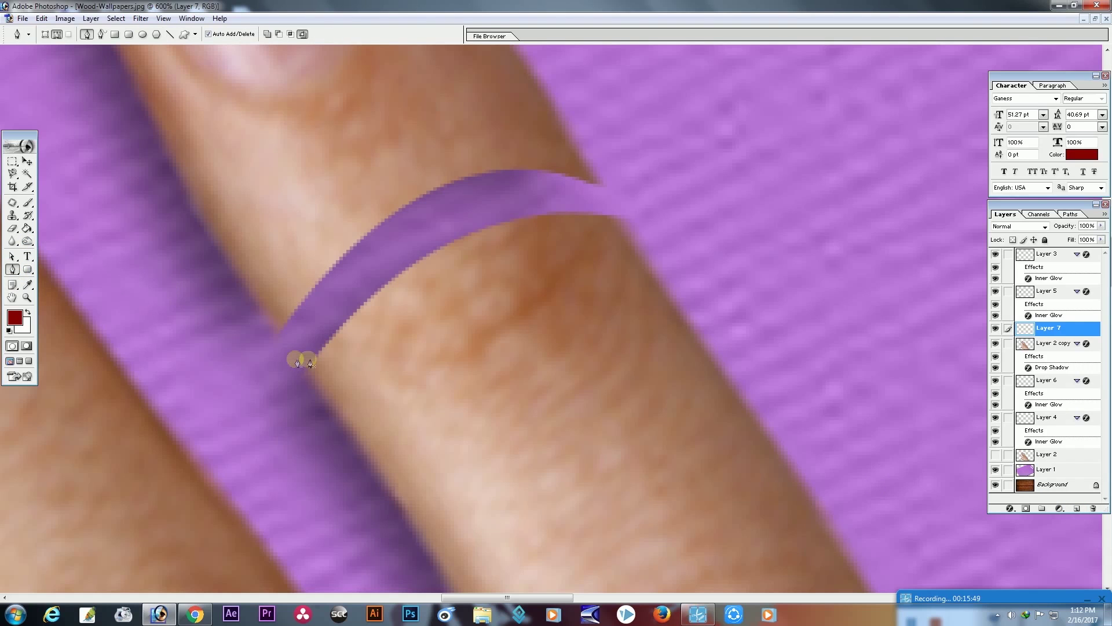
pyautogui.click(276, 336)
pyautogui.moveTo(602, 186); pyautogui.dragTo(785, 265)
pyautogui.click(602, 186)
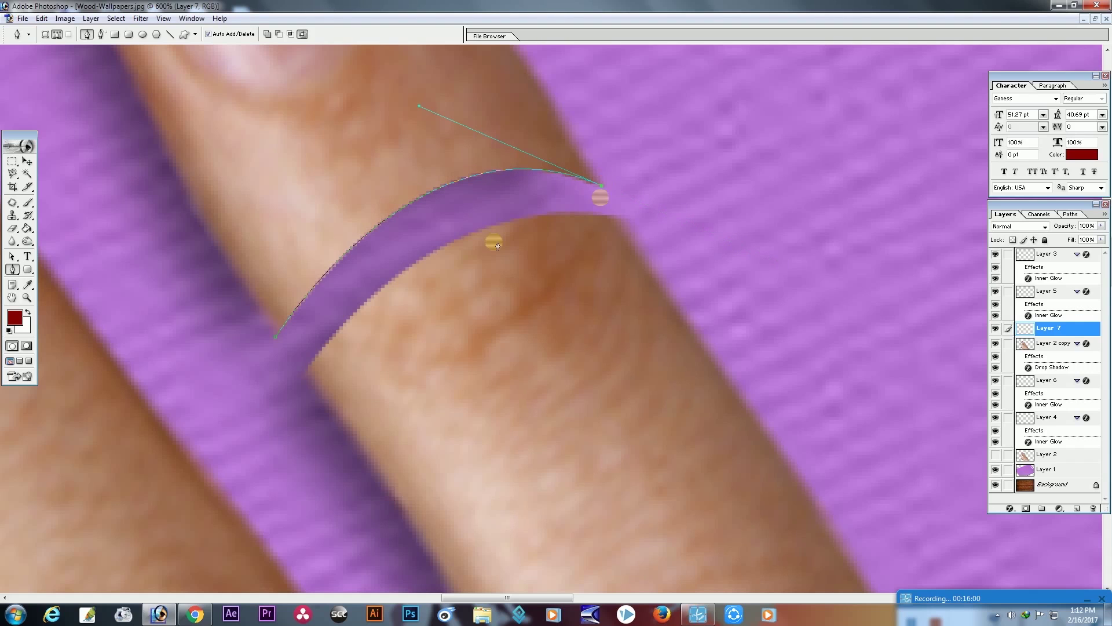
pyautogui.moveTo(278, 342); pyautogui.dragTo(94, 346)
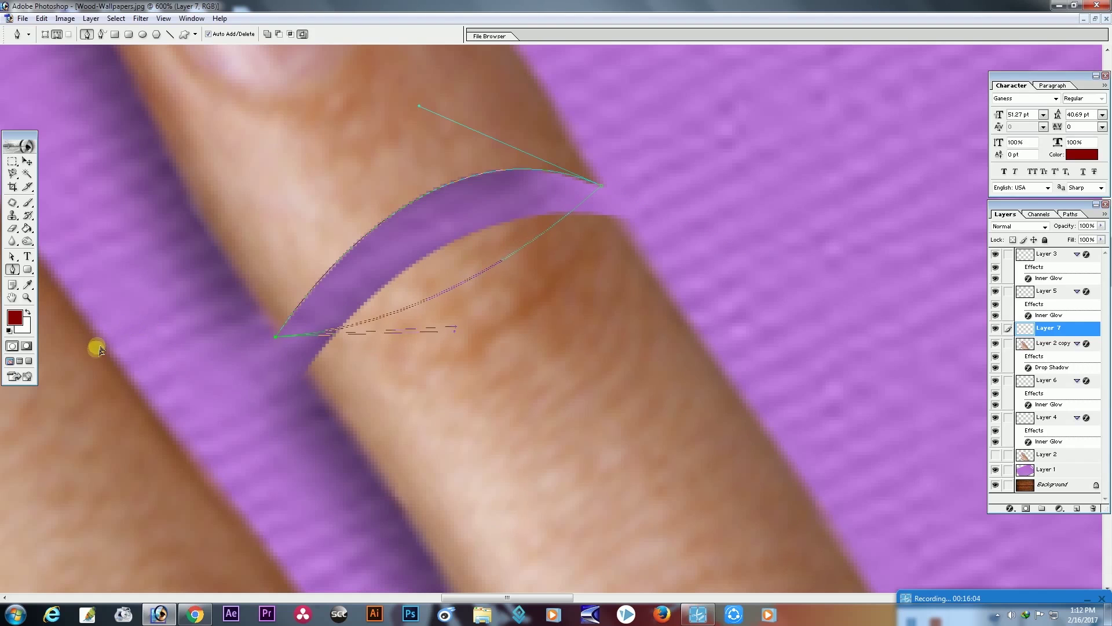
# - Convert the path to a selection, fill it dark red with the Paint Bucket, then deselect
pyautogui.rightClick(425, 235)
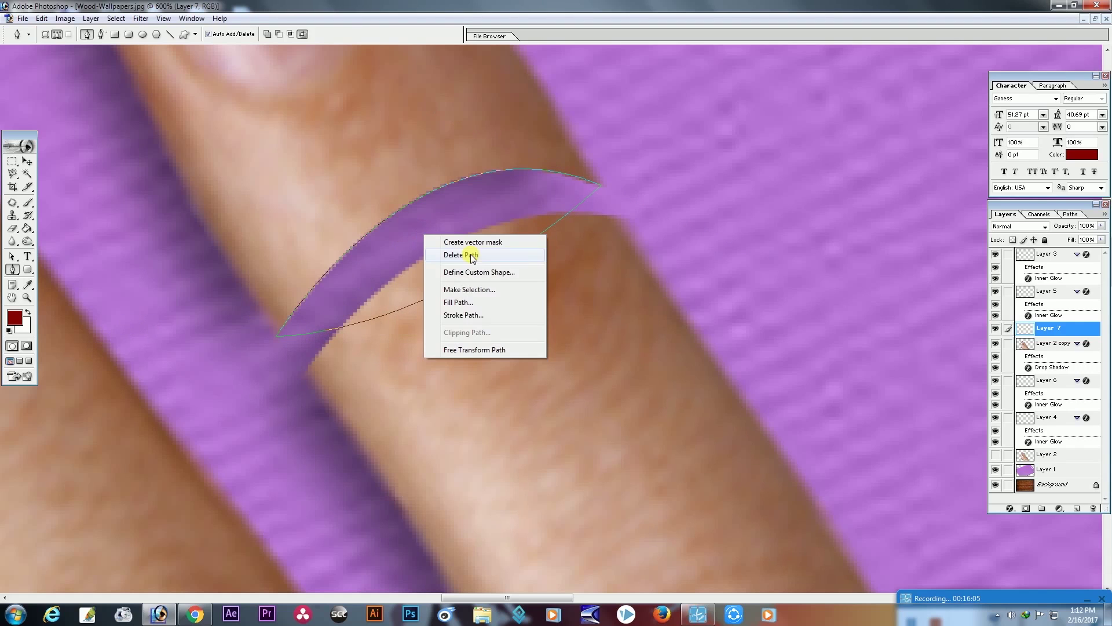
pyautogui.click(461, 291)
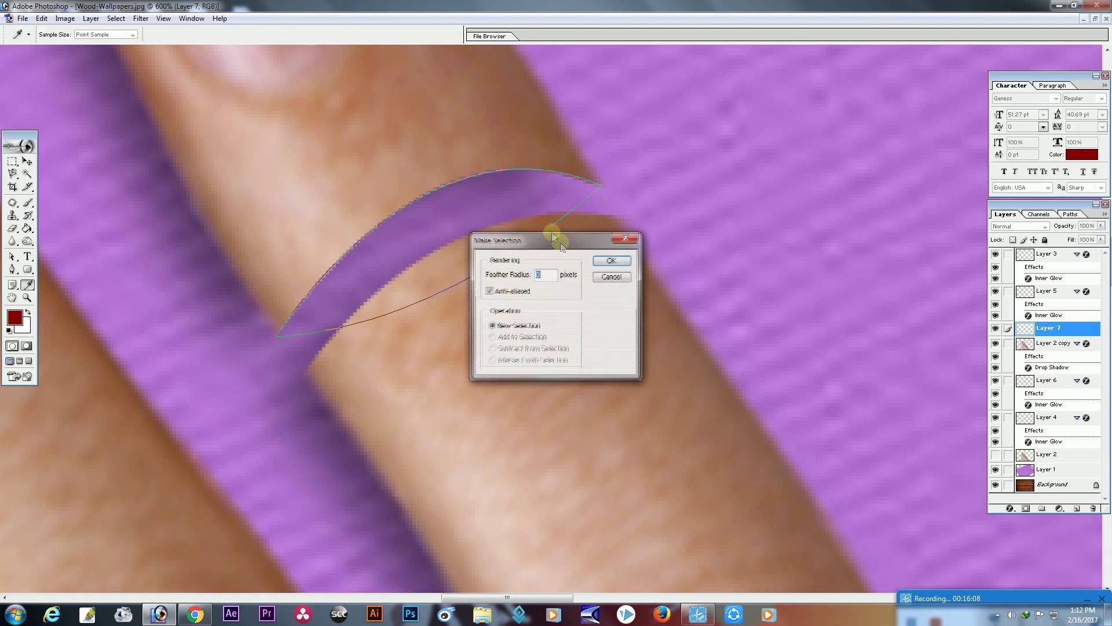
pyautogui.click(617, 259)
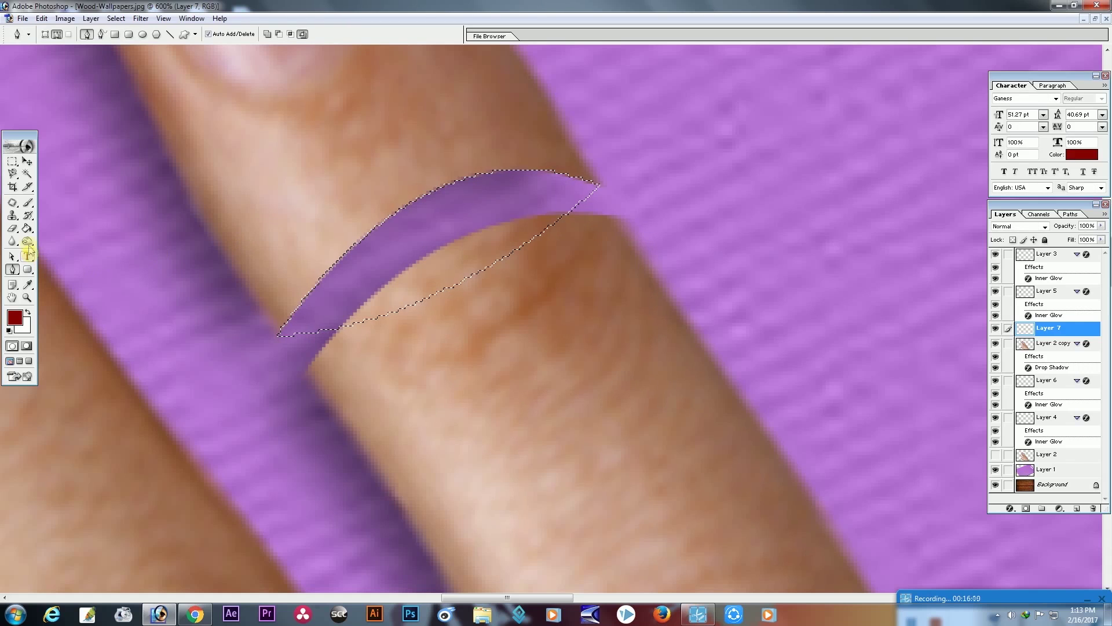
pyautogui.click(27, 228)
pyautogui.click(388, 261)
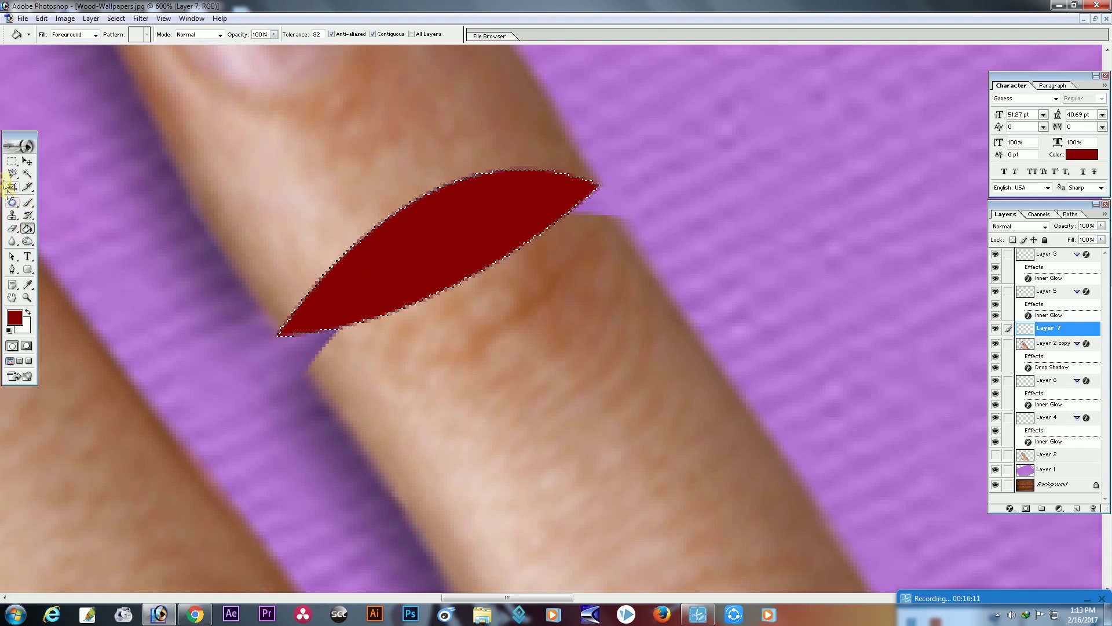
pyautogui.click(12, 186)
pyautogui.click(27, 161)
pyautogui.hotkey('ctrl', 'd')
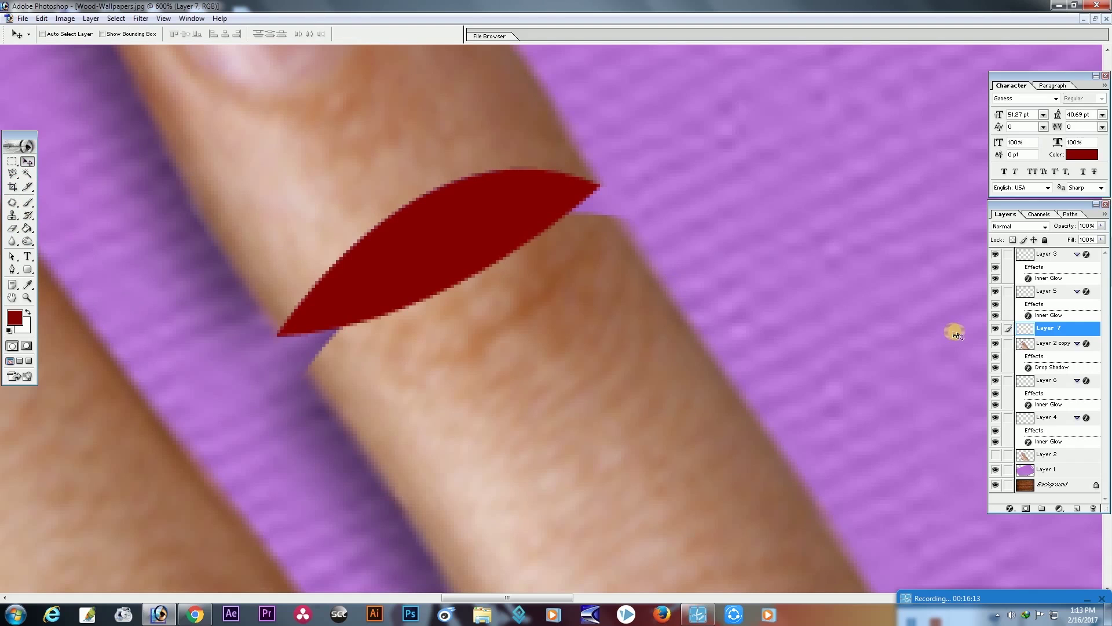
# - Move Layer 7 below Layer 2 copy and enable Inner Glow in its layer style
pyautogui.moveTo(1079, 331); pyautogui.dragTo(1073, 379)
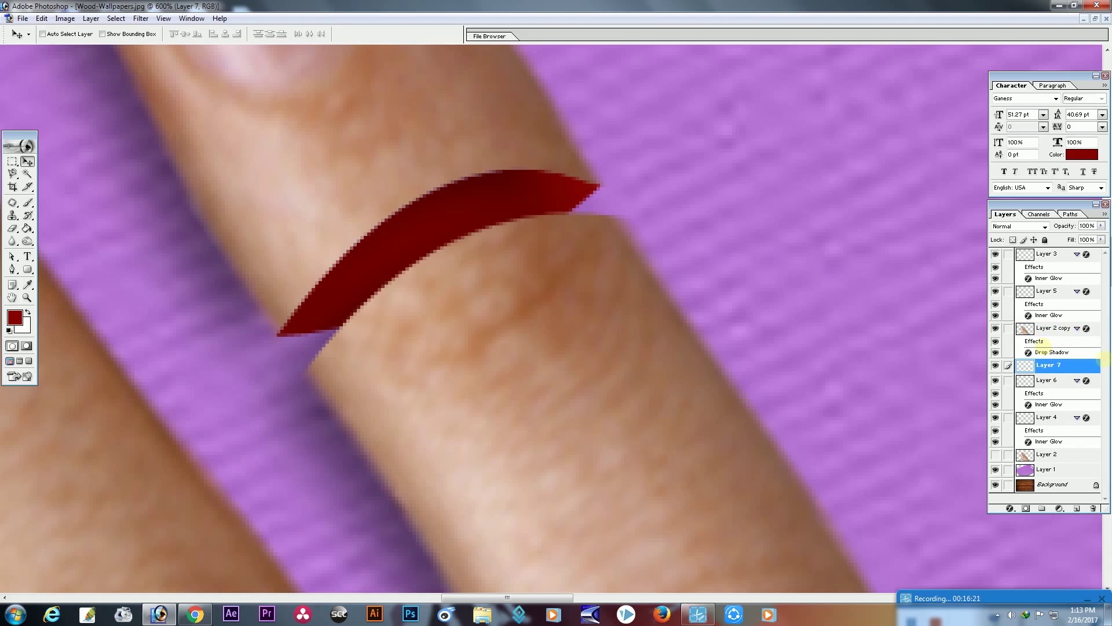
pyautogui.rightClick(1072, 364)
pyautogui.click(1020, 386)
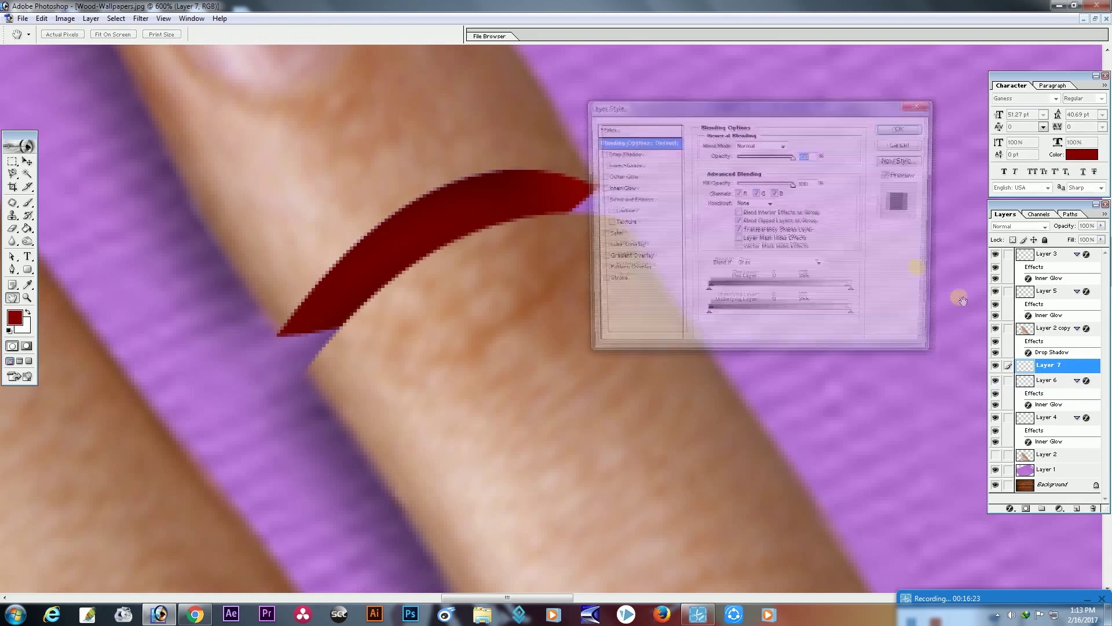
pyautogui.moveTo(633, 107); pyautogui.dragTo(752, 106)
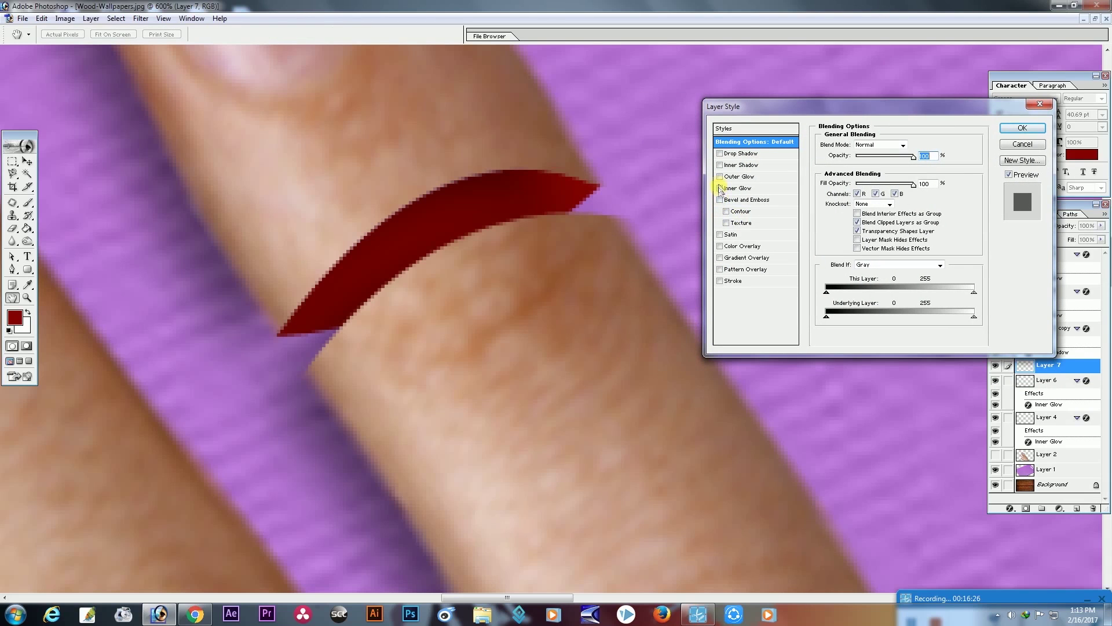
pyautogui.click(720, 188)
# - Set the inner glow to Normal blending, black, 48% opacity and 7 px size
pyautogui.click(902, 145)
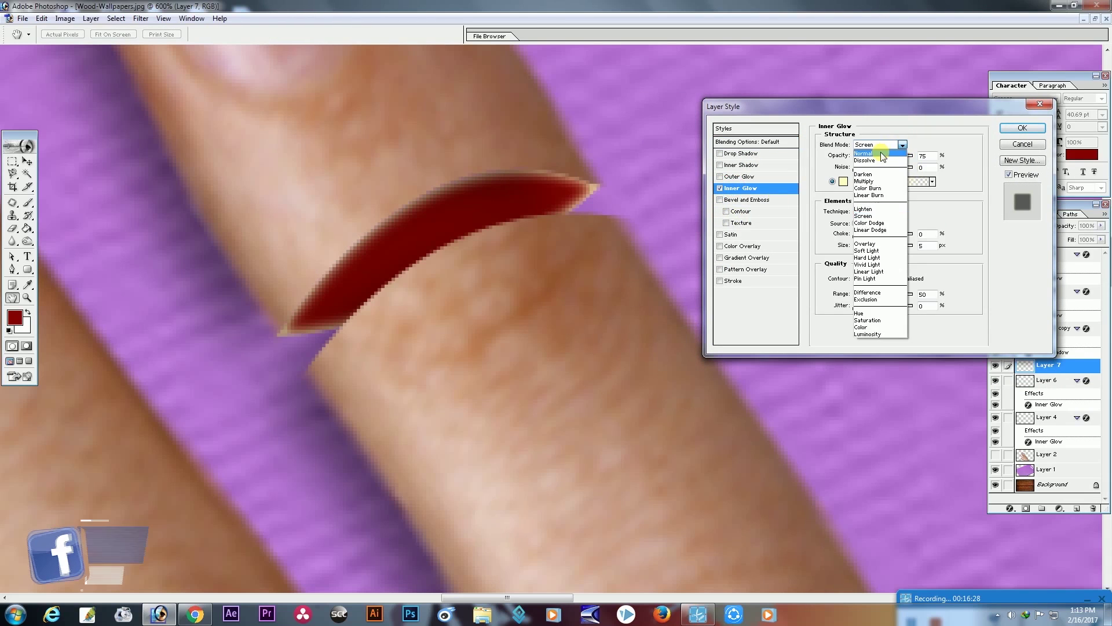
pyautogui.click(843, 182)
pyautogui.click(663, 298)
pyautogui.moveTo(663, 298); pyautogui.dragTo(662, 315)
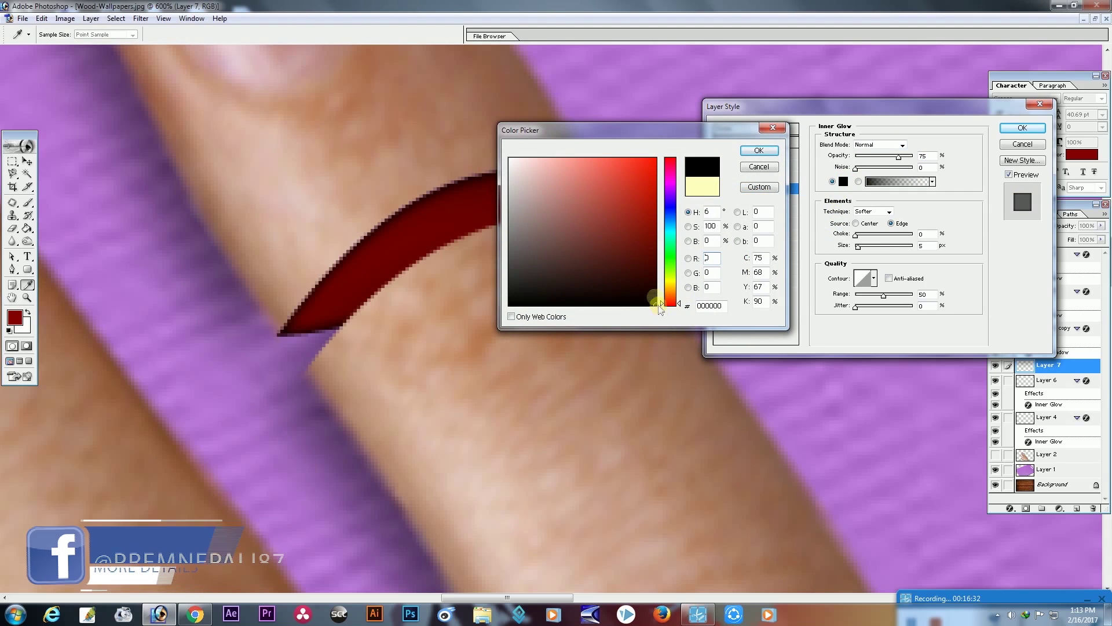
pyautogui.click(759, 151)
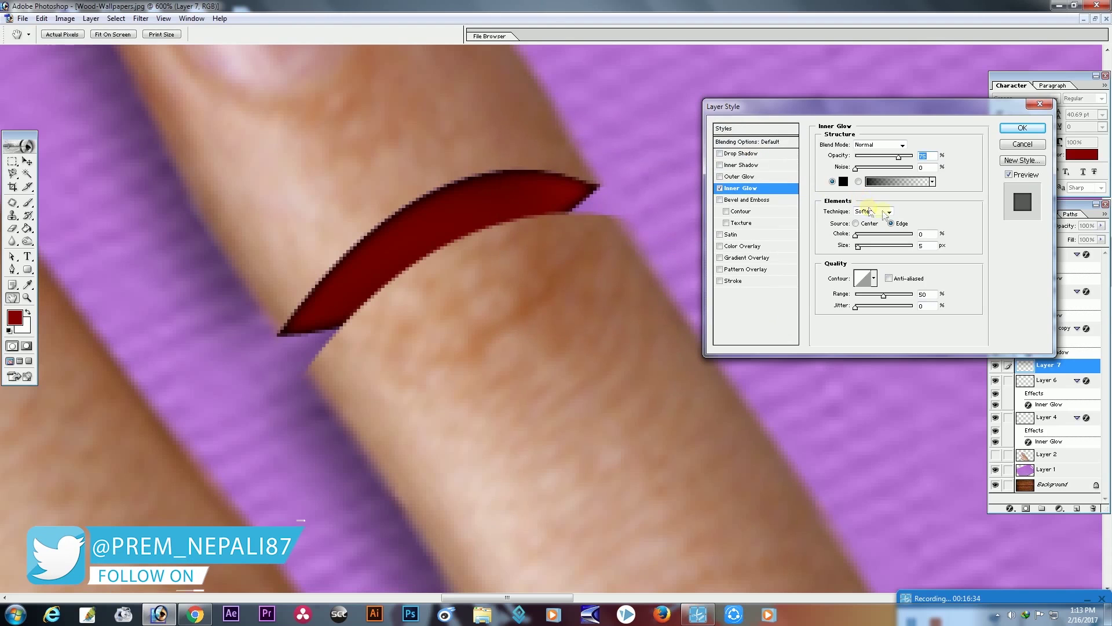
pyautogui.moveTo(857, 248); pyautogui.dragTo(861, 248)
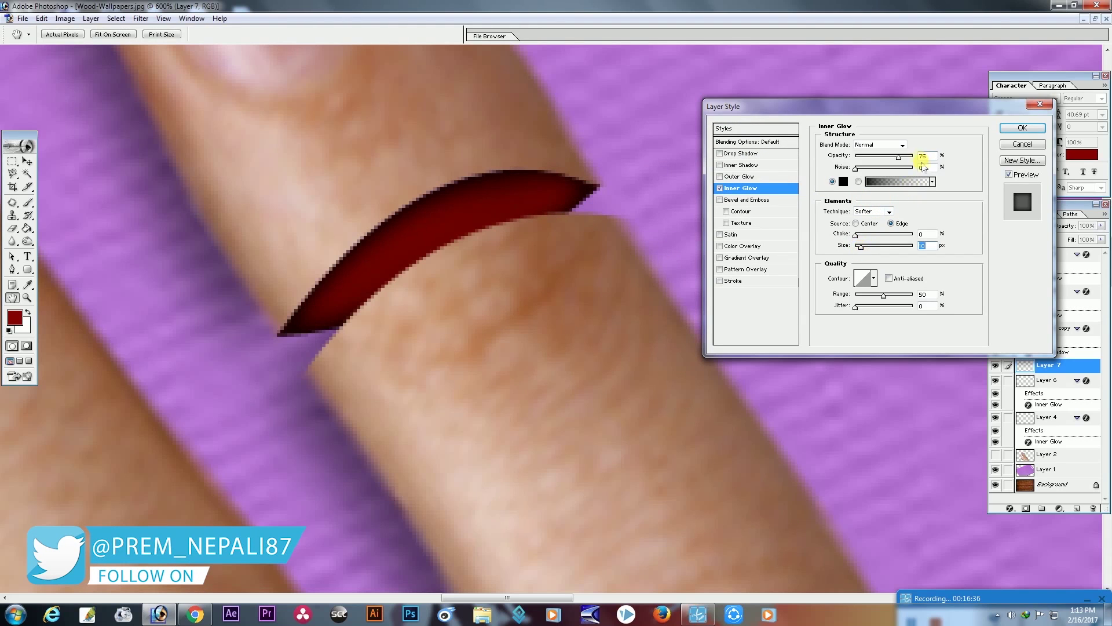
pyautogui.moveTo(899, 161); pyautogui.dragTo(661, 278)
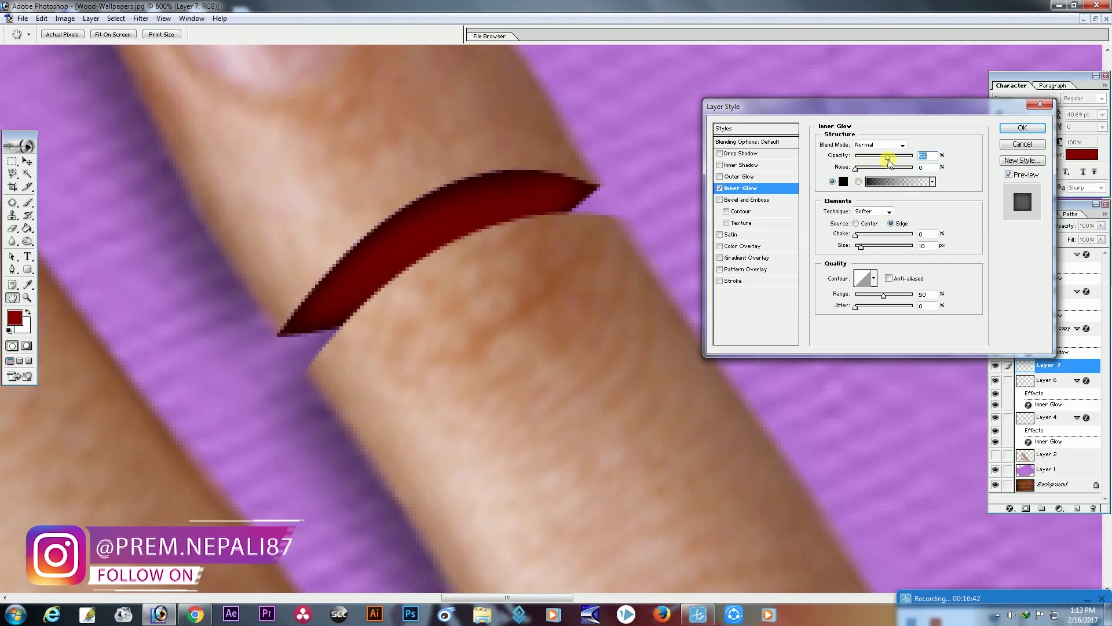
pyautogui.moveTo(888, 161); pyautogui.dragTo(882, 161)
pyautogui.moveTo(862, 246); pyautogui.dragTo(860, 246)
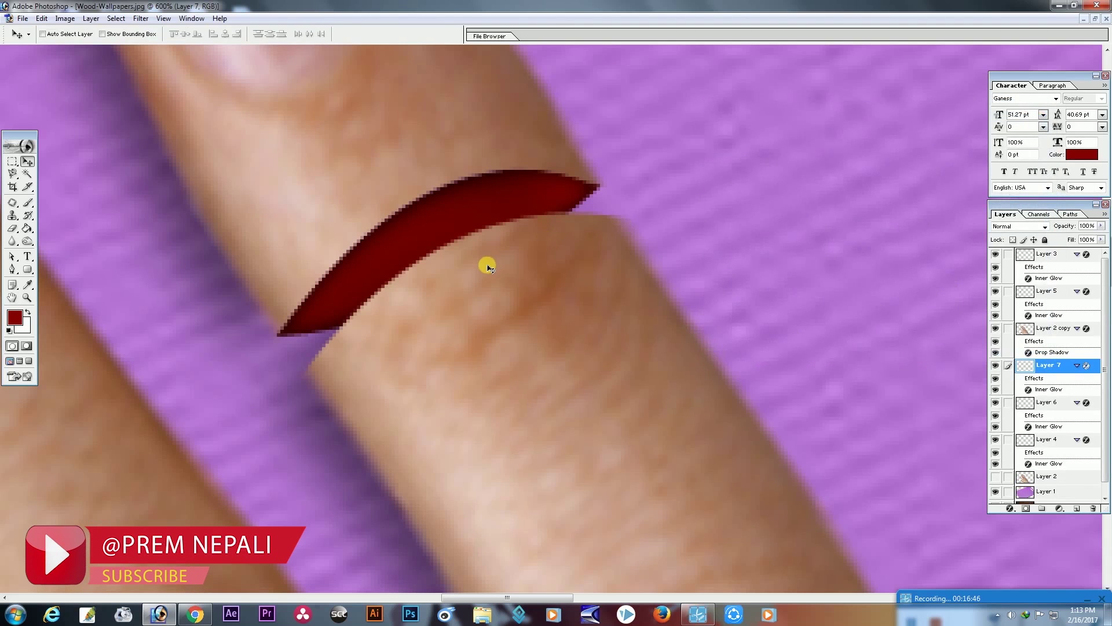
# - On Layer 2 copy, select the severed fingertip and nail with the Magic Wand
pyautogui.hotkey('ctrl', 'alt', '0')
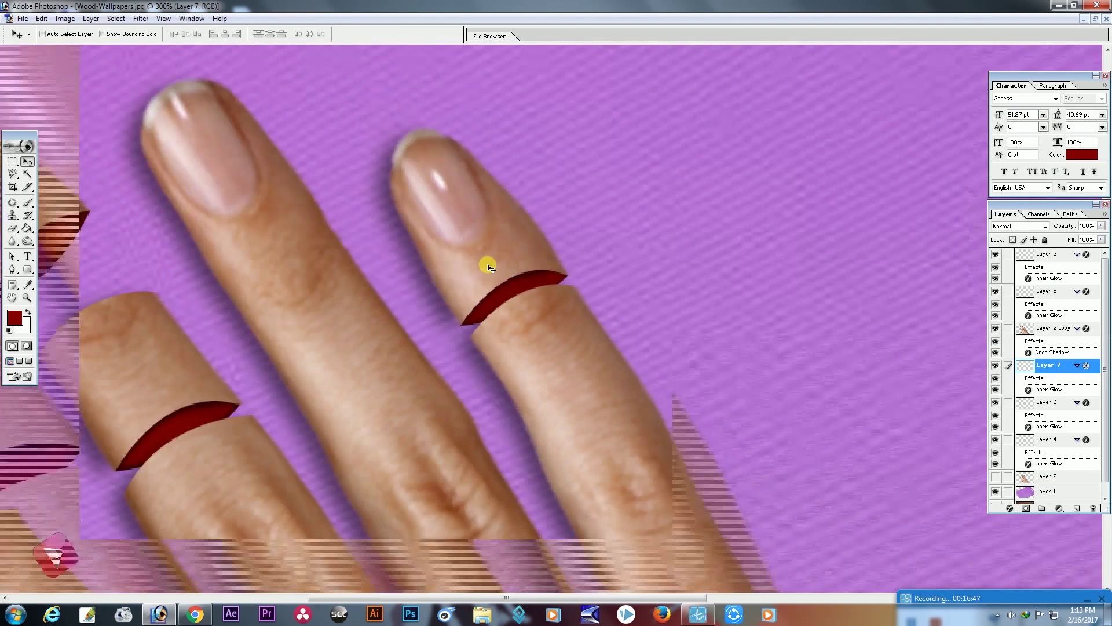
pyautogui.hotkey('ctrl', '+')
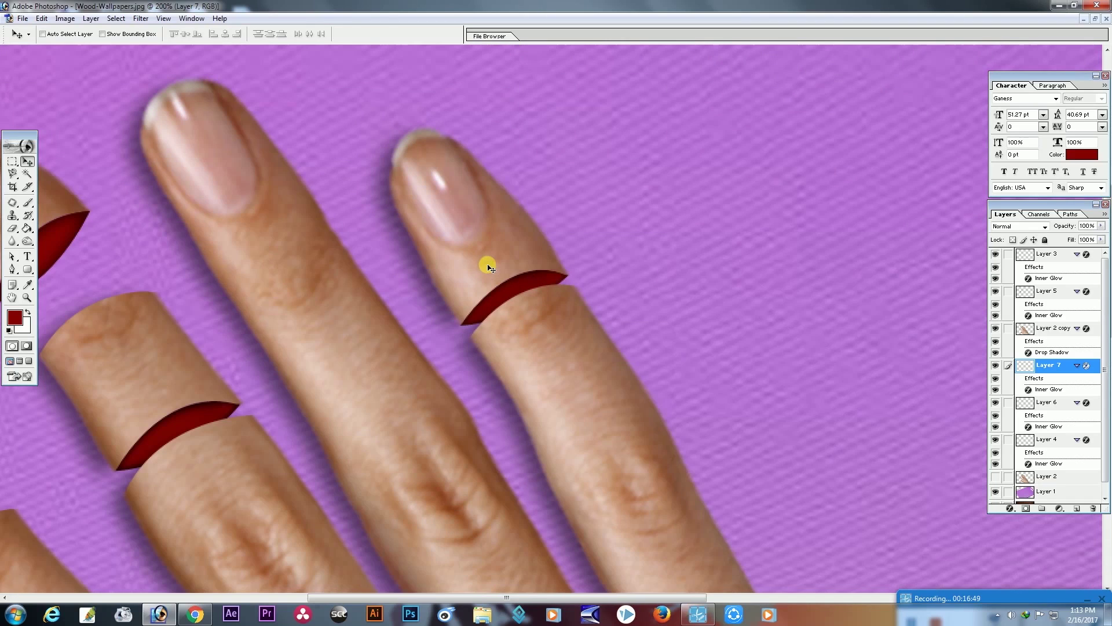
pyautogui.hotkey('alt', ']')
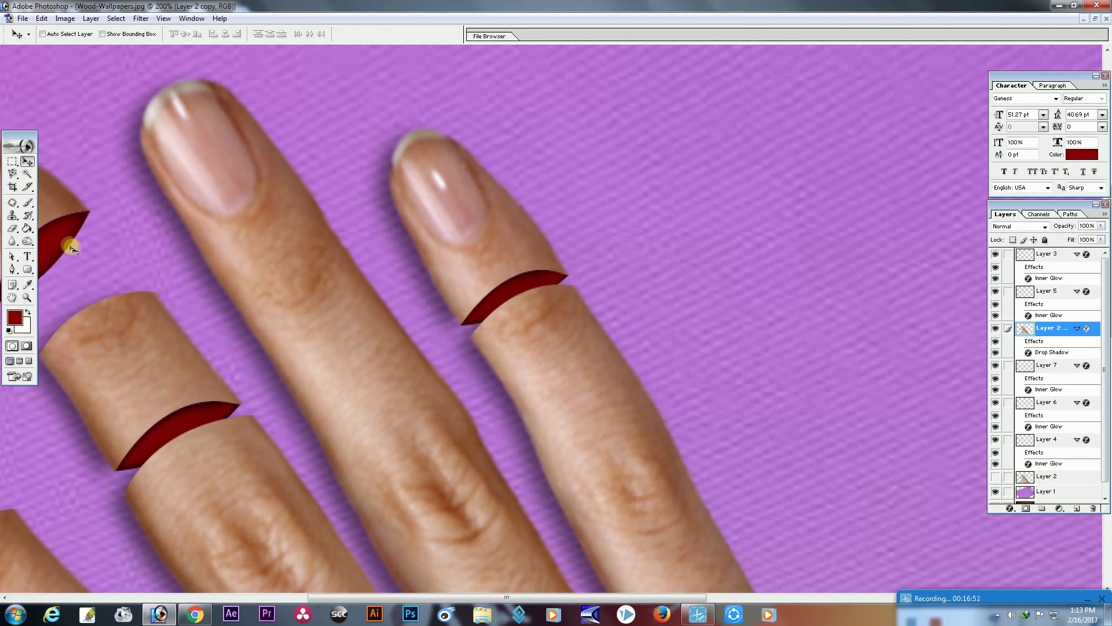
pyautogui.click(27, 175)
pyautogui.click(489, 235)
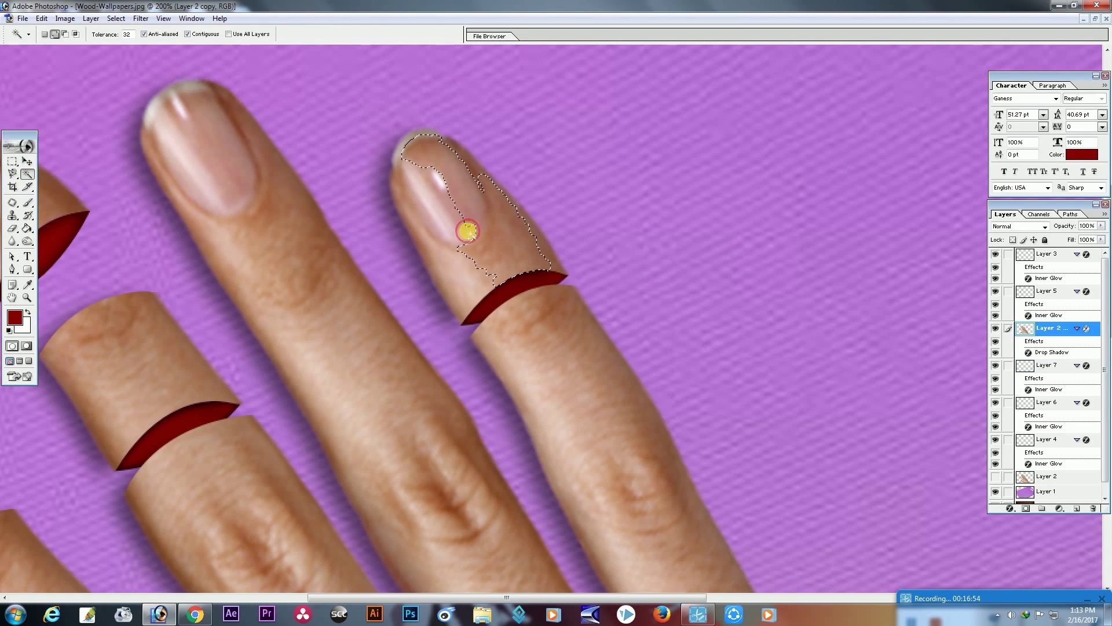
pyautogui.click(407, 206)
pyautogui.click(417, 228)
pyautogui.click(440, 183)
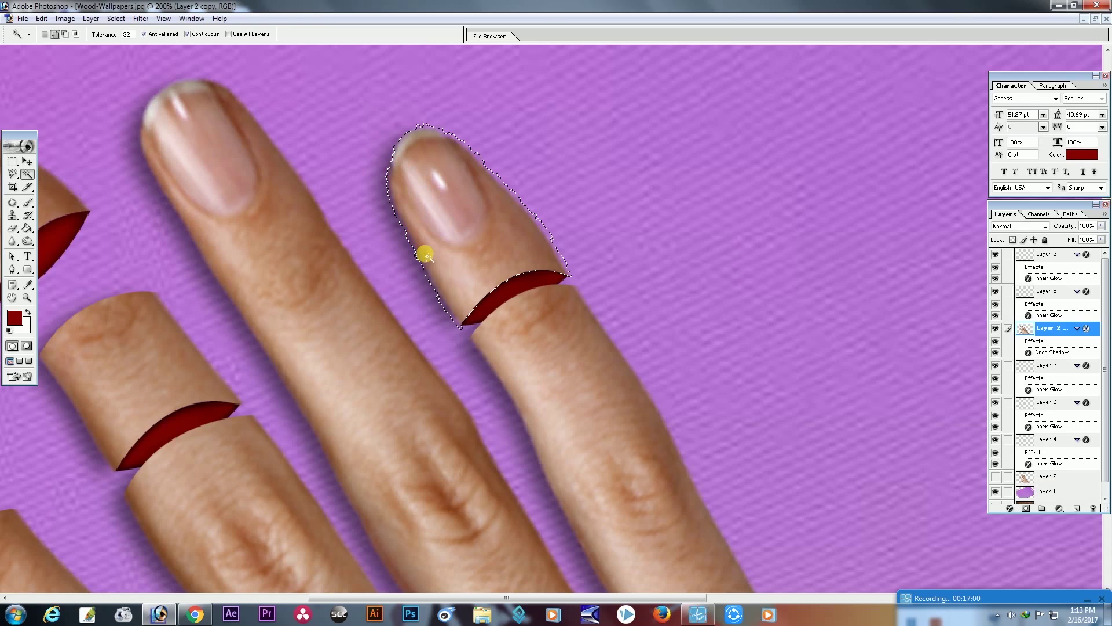
pyautogui.click(404, 171)
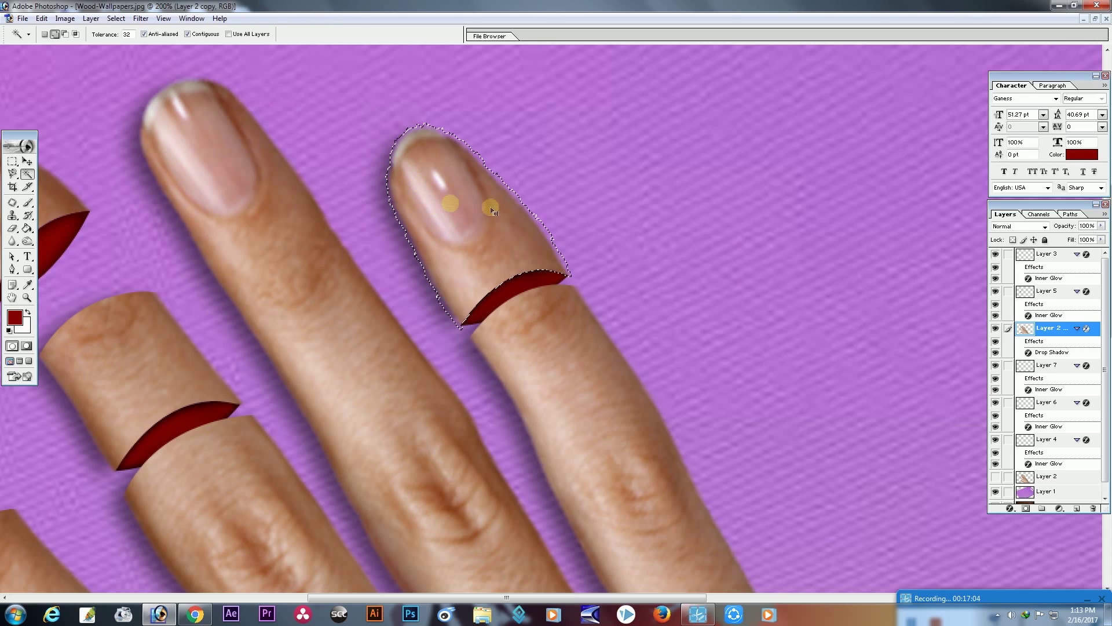
# - Rotate the fingertip about 18° clockwise, shift it up and right, commit, and deselect
pyautogui.hotkey('ctrl', 't')
pyautogui.moveTo(677, 164); pyautogui.dragTo(681, 204)
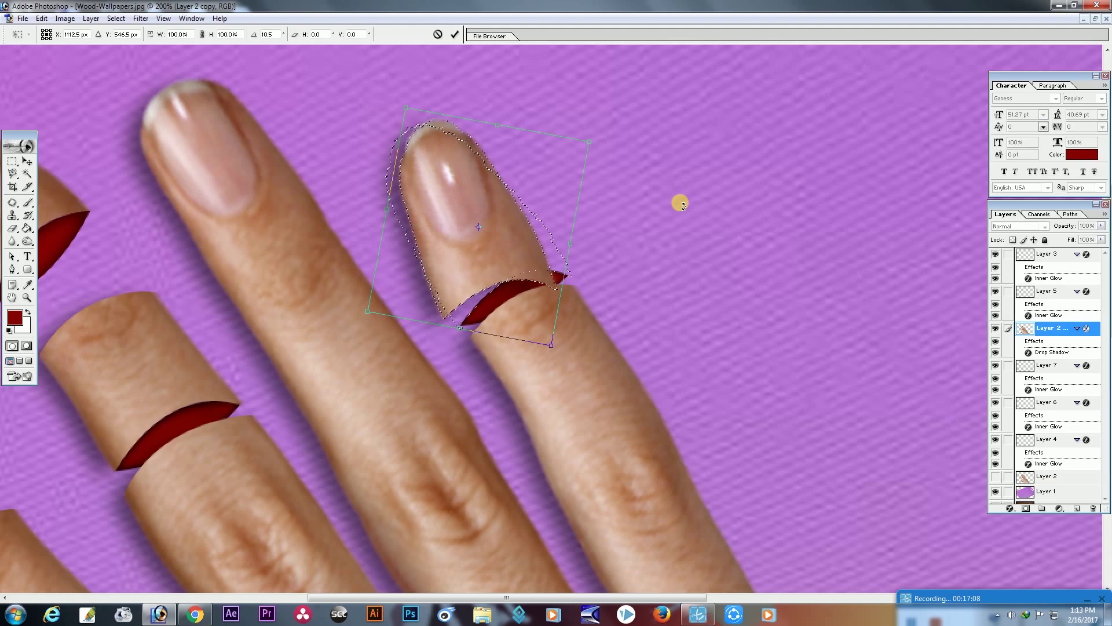
pyautogui.moveTo(504, 219); pyautogui.dragTo(534, 195)
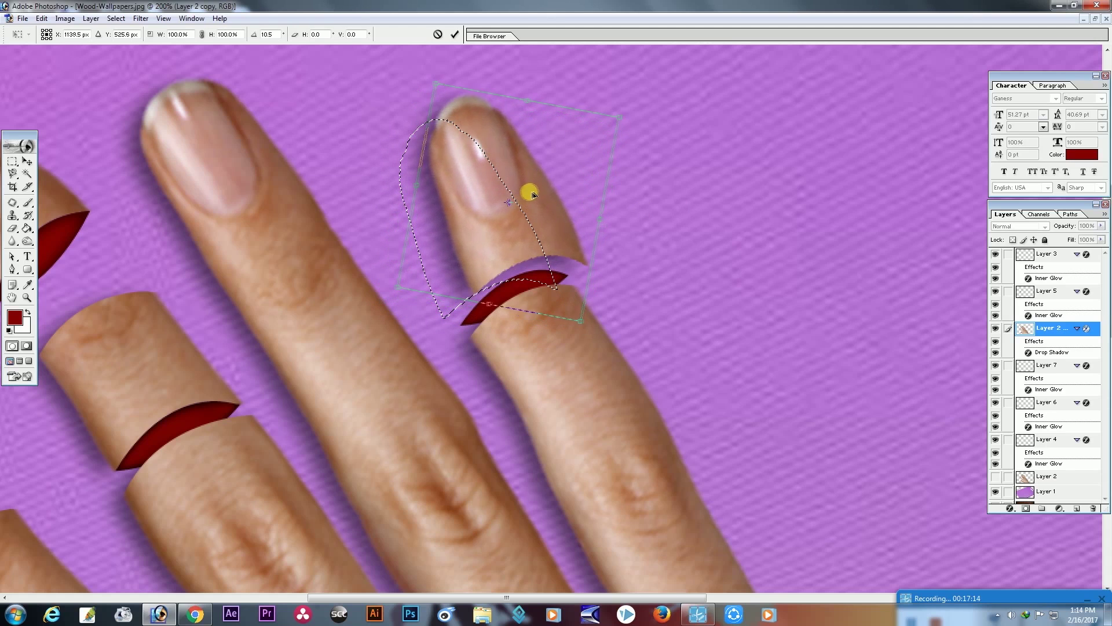
pyautogui.moveTo(690, 226); pyautogui.dragTo(683, 250)
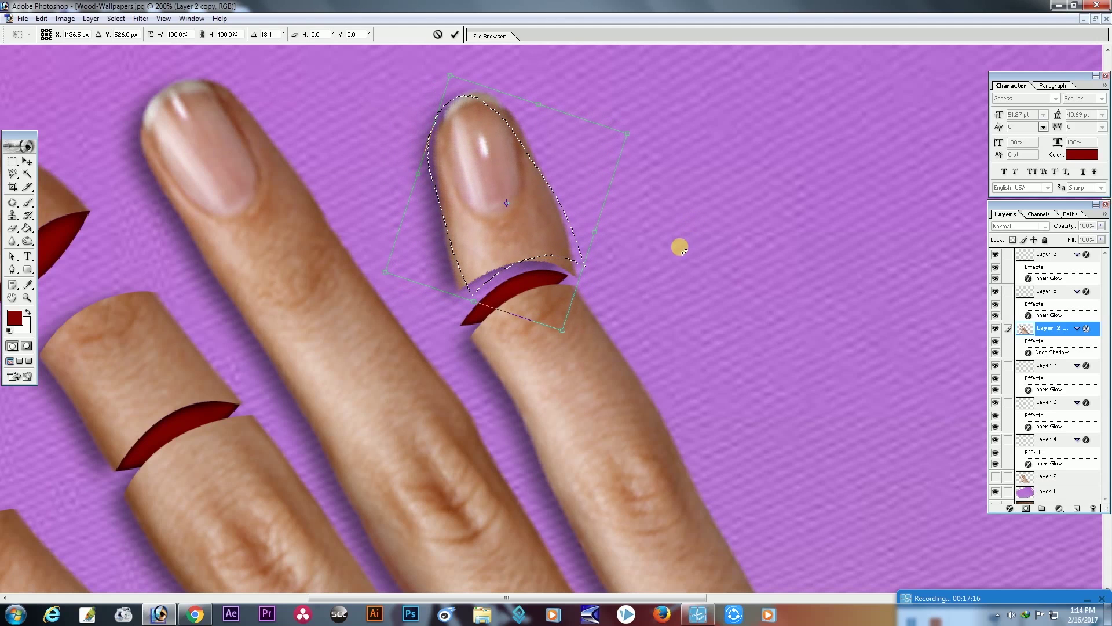
pyautogui.moveTo(542, 210); pyautogui.dragTo(534, 206)
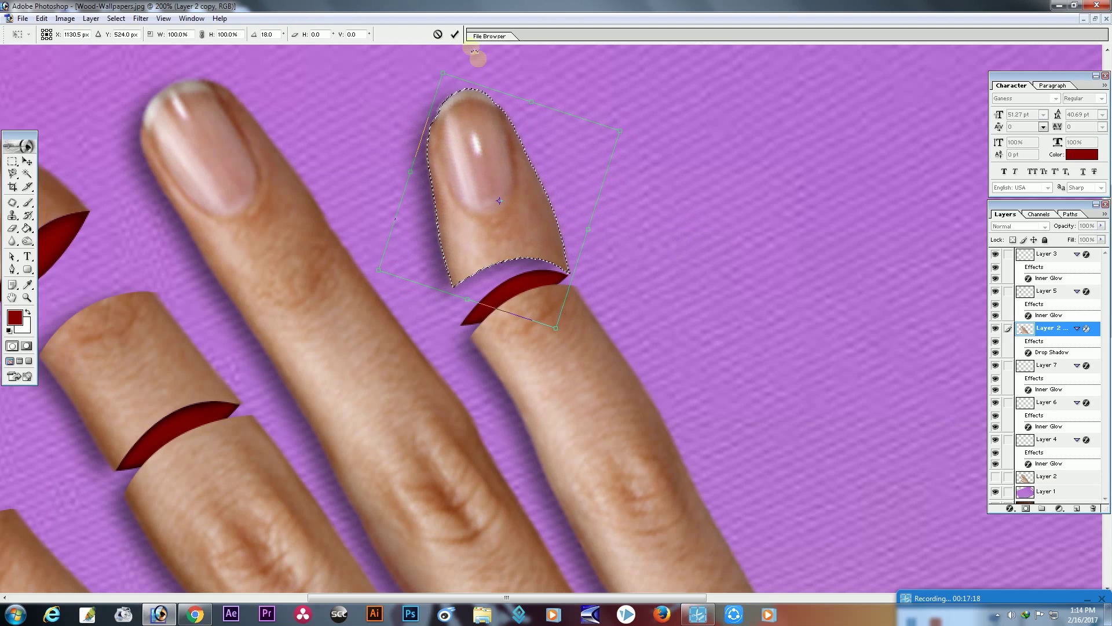
pyautogui.click(455, 35)
pyautogui.hotkey('ctrl', 'd')
pyautogui.click(28, 163)
# - Shift the rightmost finger's red cut up and to the left
pyautogui.keyDown('ctrl'); pyautogui.click(530, 290); pyautogui.keyUp('ctrl')
pyautogui.moveTo(528, 290); pyautogui.dragTo(518, 282)
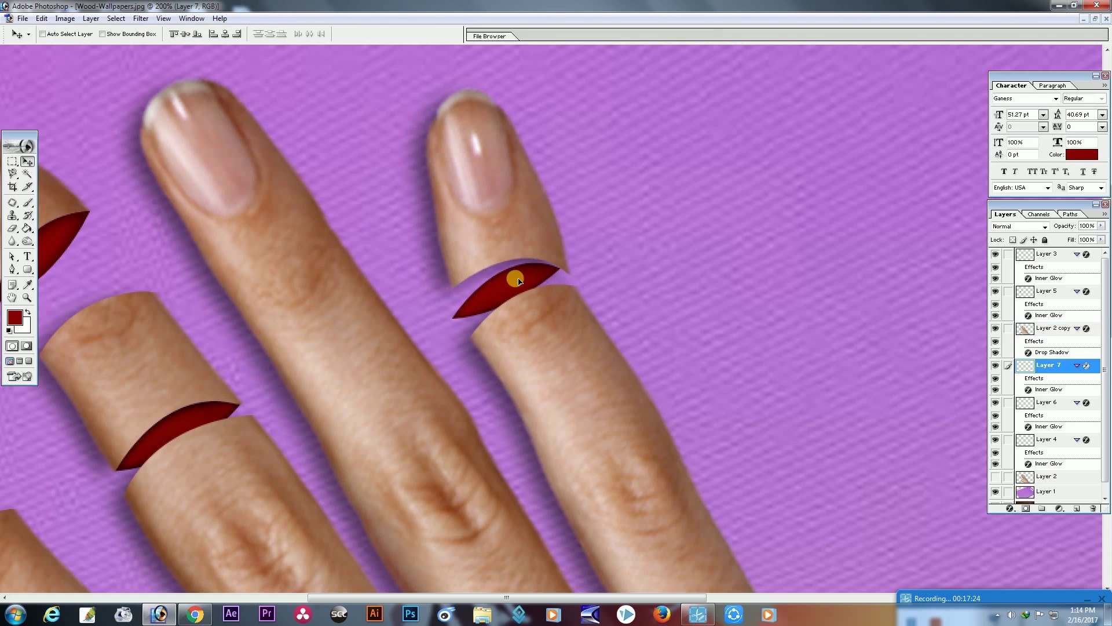
pyautogui.hotkey('ctrl', 't')
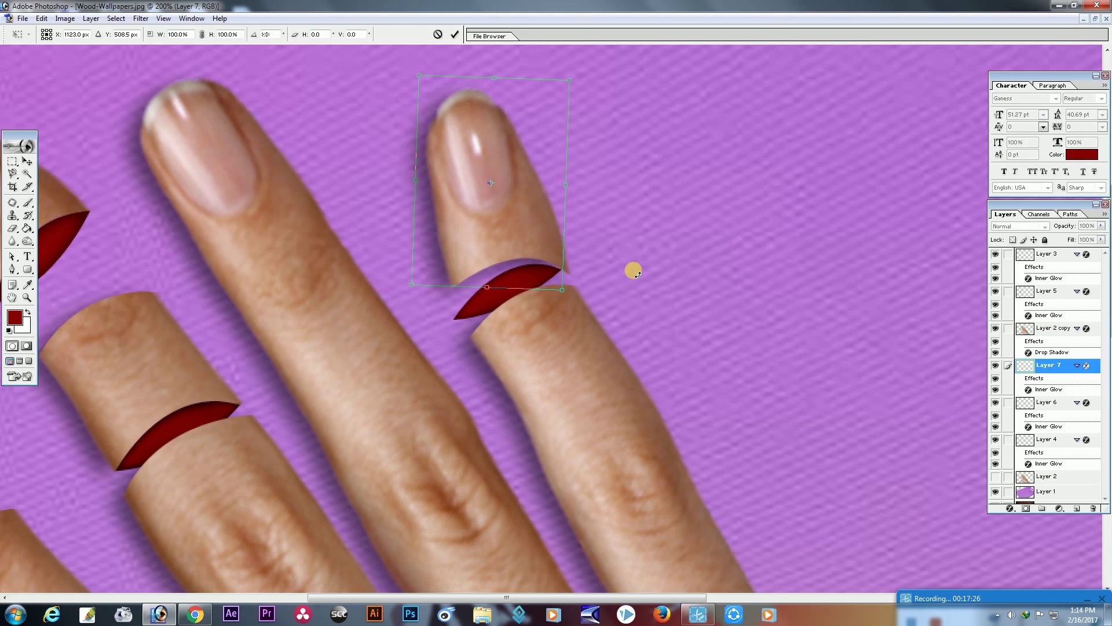
pyautogui.press('Return')
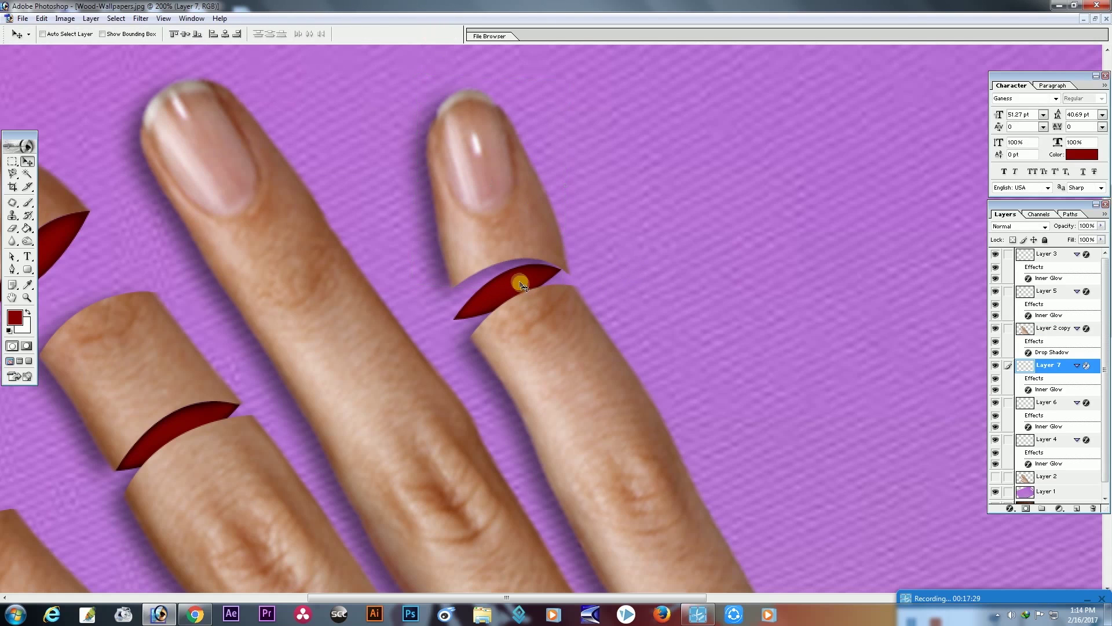
pyautogui.moveTo(514, 282); pyautogui.dragTo(509, 282)
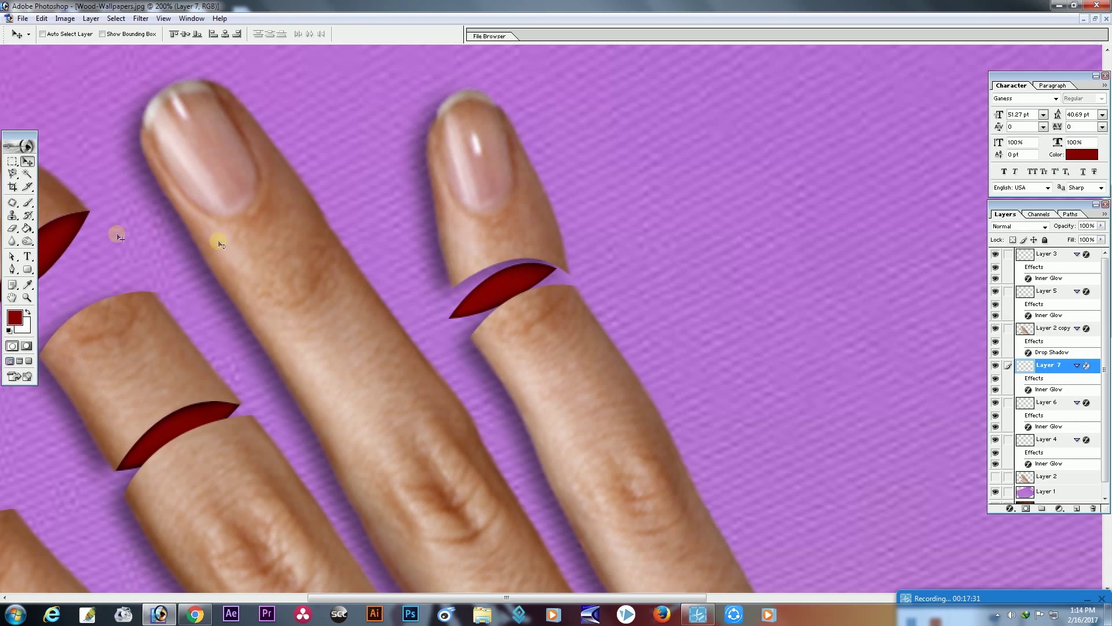
pyautogui.click(12, 187)
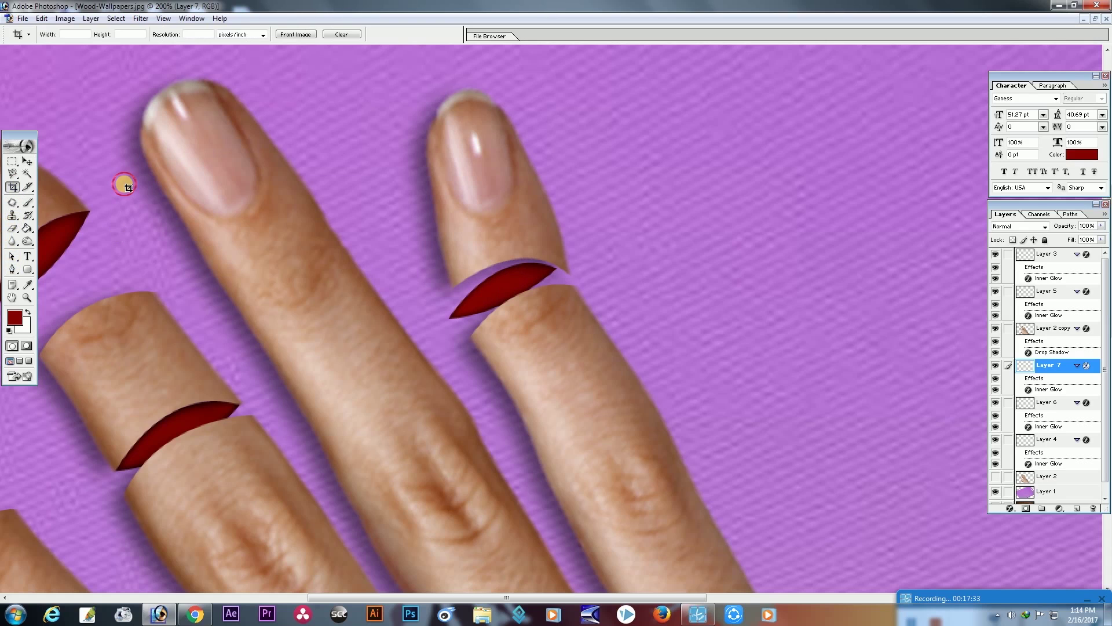
pyautogui.click(27, 161)
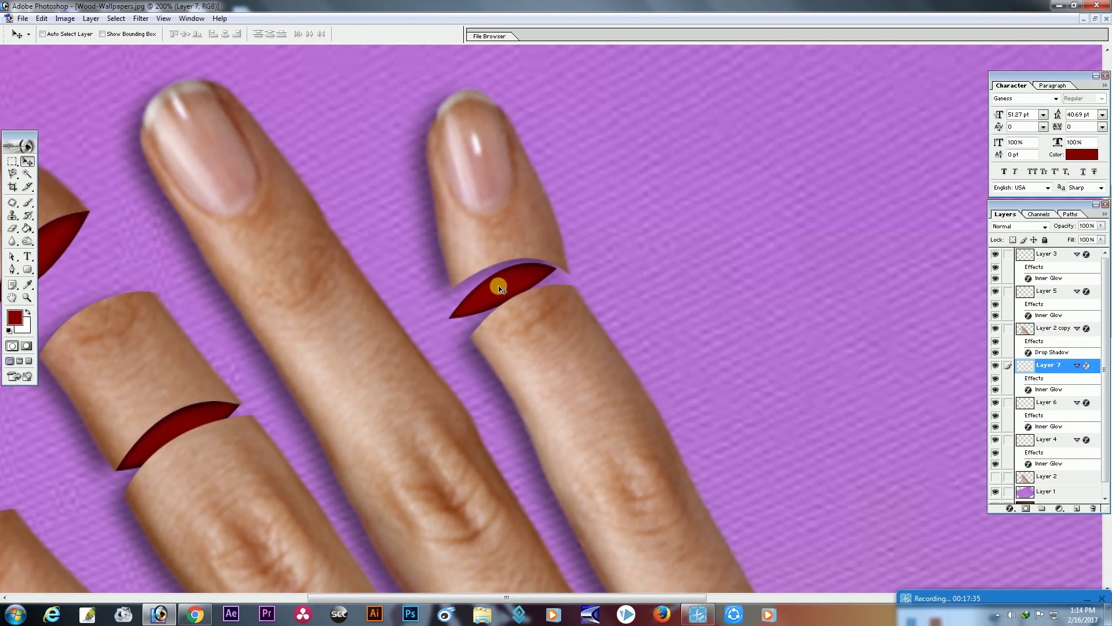
# - Rotate the red cut about 15° so it follows the finger's slice
pyautogui.hotkey('ctrl', 't')
pyautogui.moveTo(603, 279)
pyautogui.mouseDown()
pyautogui.moveTo(605, 291)
pyautogui.moveTo(557, 284)
pyautogui.moveTo(616, 284)
pyautogui.mouseUp()
pyautogui.moveTo(529, 269); pyautogui.dragTo(534, 270)
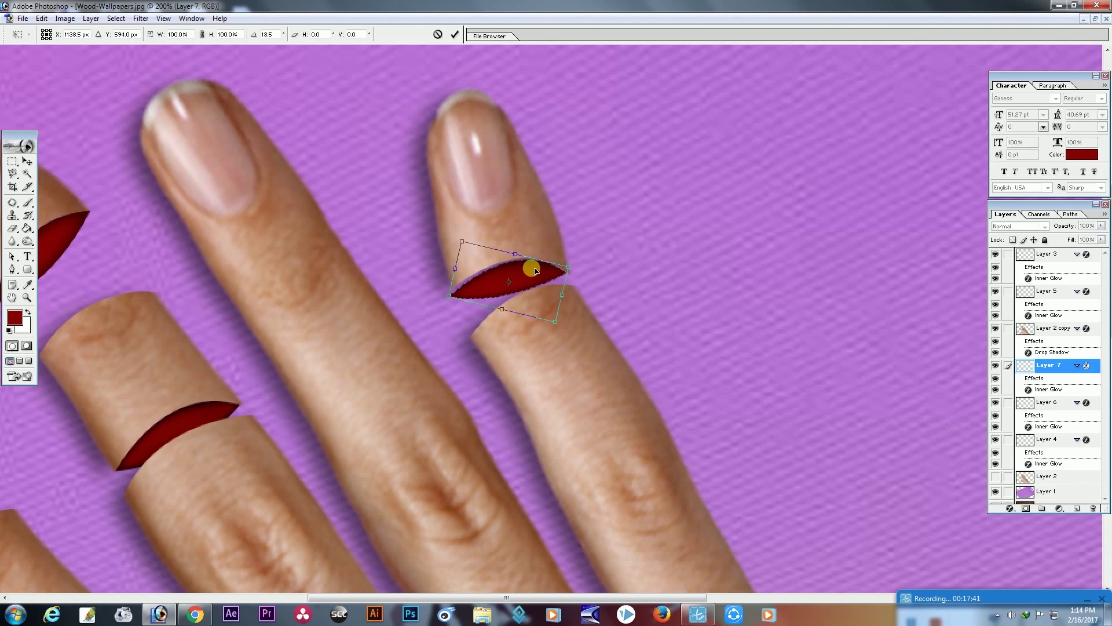
pyautogui.moveTo(628, 273); pyautogui.dragTo(630, 278)
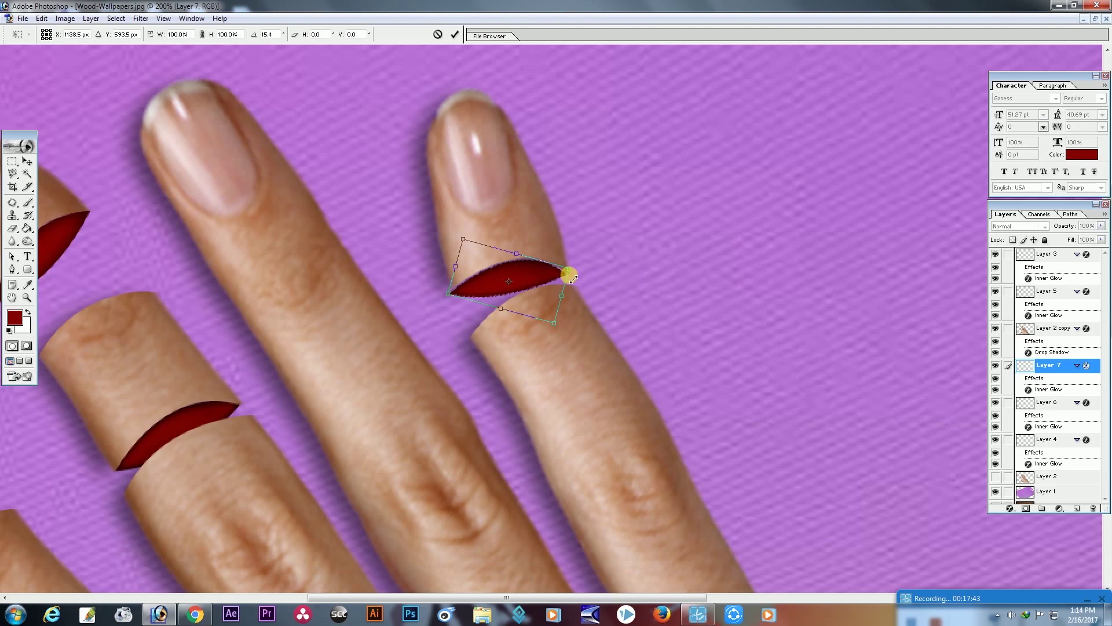
pyautogui.press('Return')
# - Fine-tune the red cut's position with right, up and down arrow-key nudges
pyautogui.hotkey('ctrl', '+')
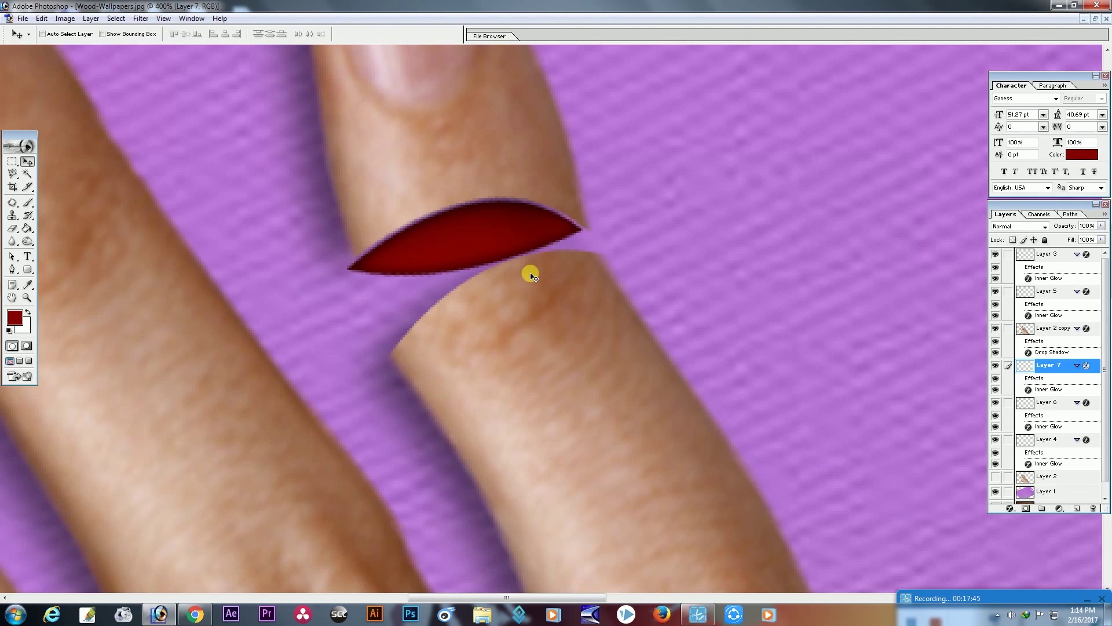
pyautogui.press('Right')
pyautogui.press('Right')
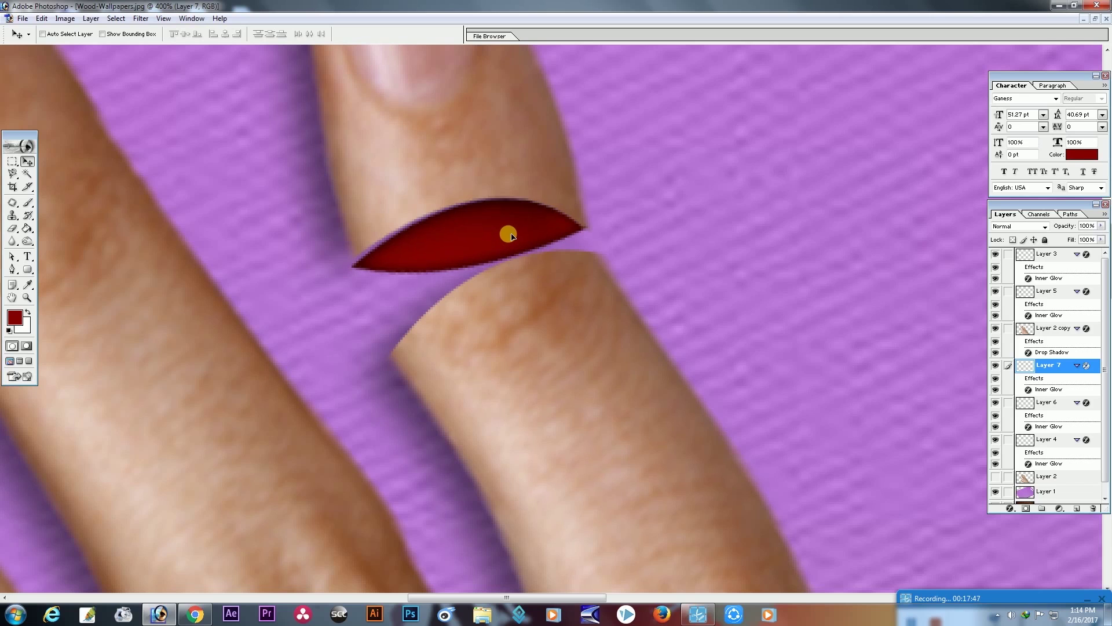
pyautogui.hotkey('ctrl', 't')
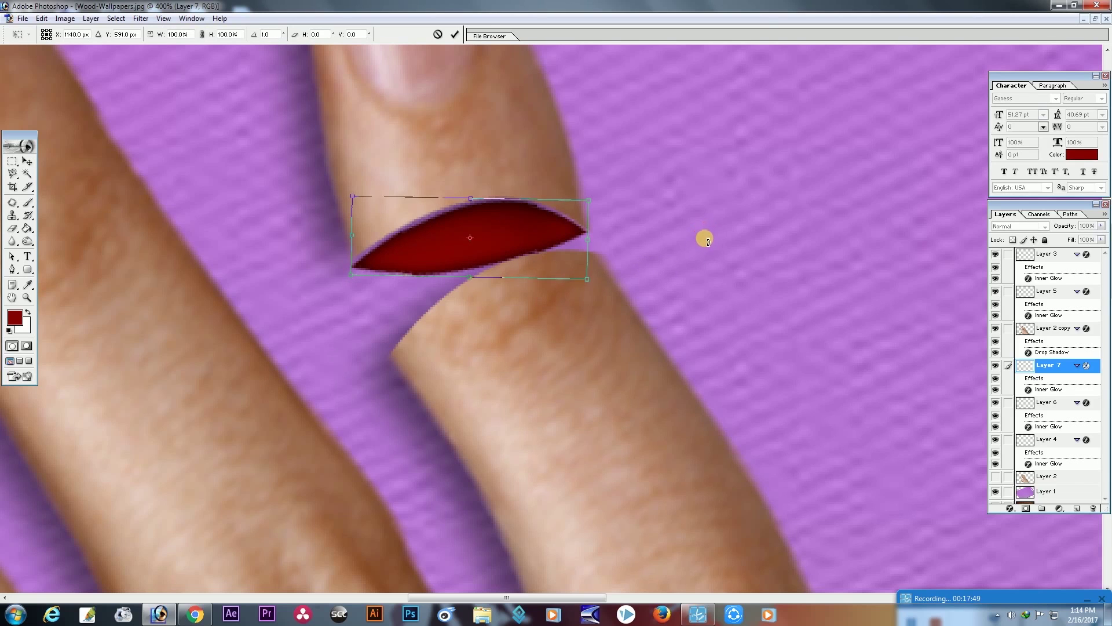
pyautogui.press('Return')
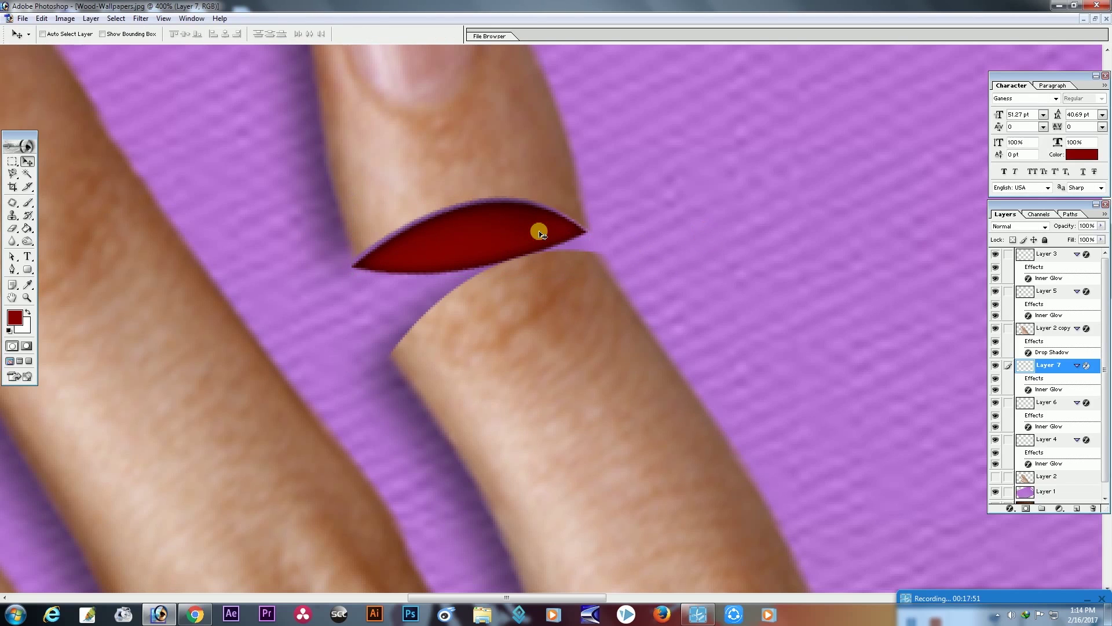
pyautogui.press('Up')
pyautogui.press('Up')
pyautogui.press('Up')
pyautogui.press('Down')
pyautogui.hotkey('ctrl', '0')
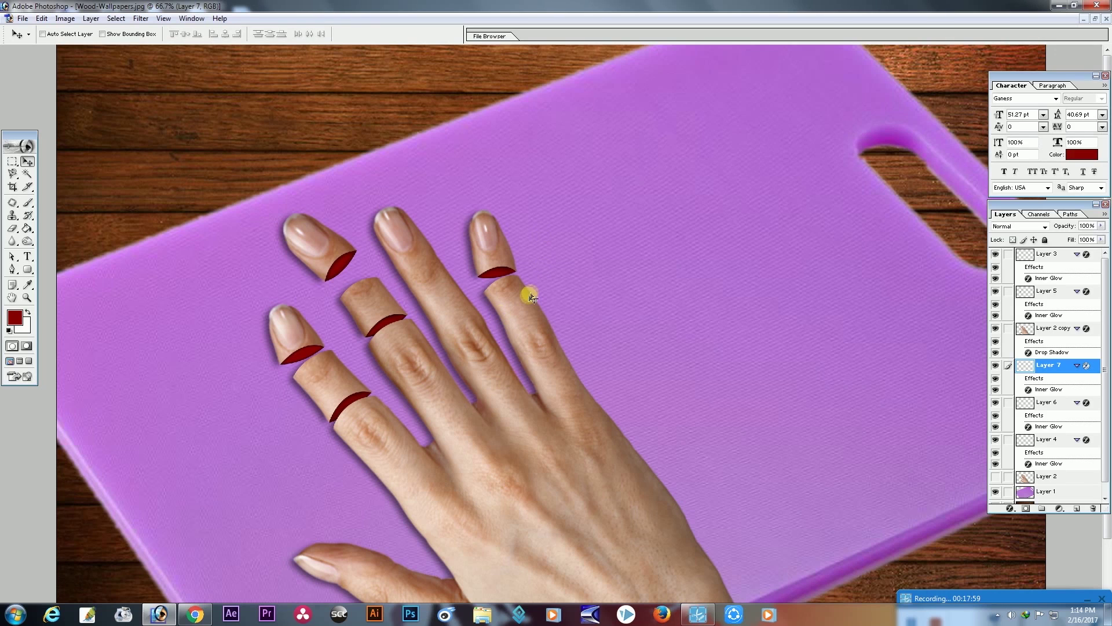
pyautogui.moveTo(556, 394)
pyautogui.mouseDown()
pyautogui.moveTo(574, 316)
pyautogui.moveTo(564, 341)
pyautogui.mouseUp()
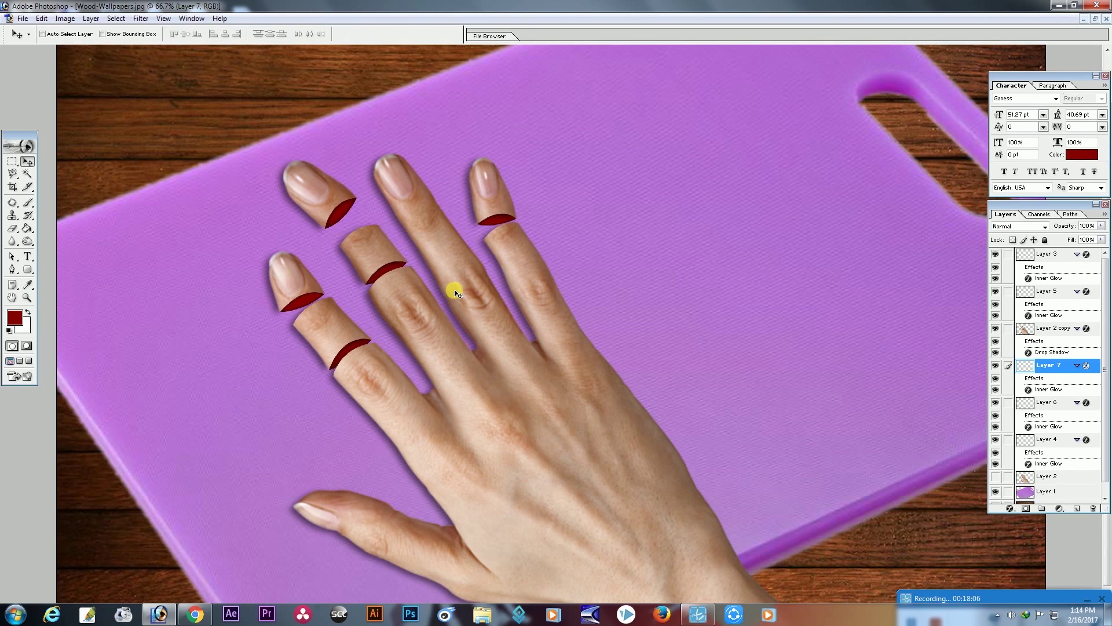
pyautogui.hotkey('ctrl', '+')
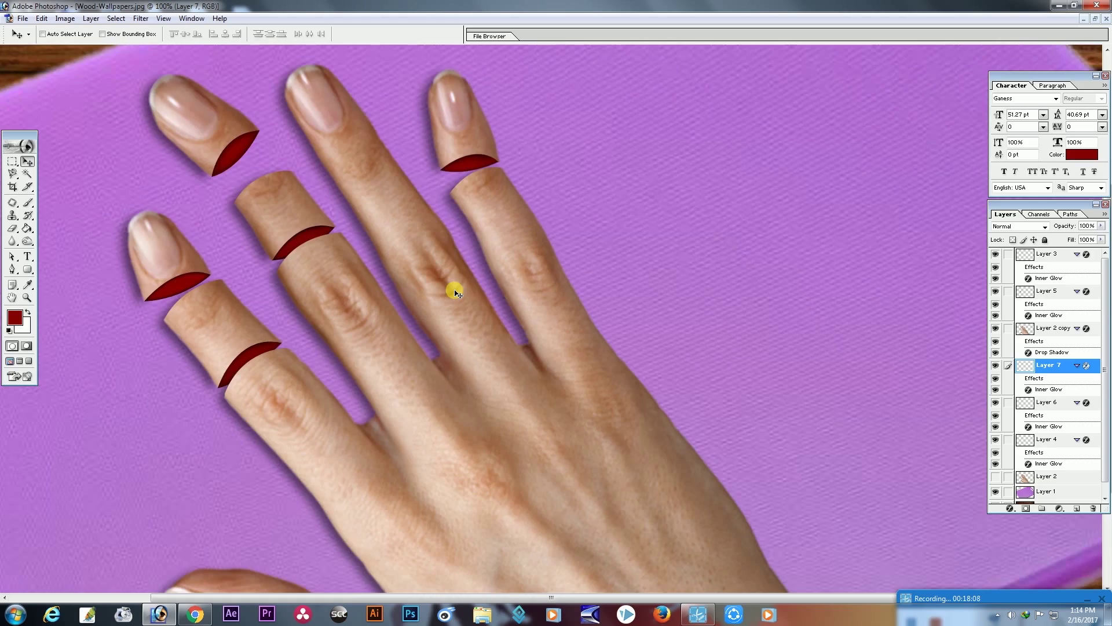
pyautogui.hotkey('ctrl', '+')
pyautogui.moveTo(380, 328); pyautogui.dragTo(497, 446)
pyautogui.moveTo(406, 348); pyautogui.dragTo(471, 417)
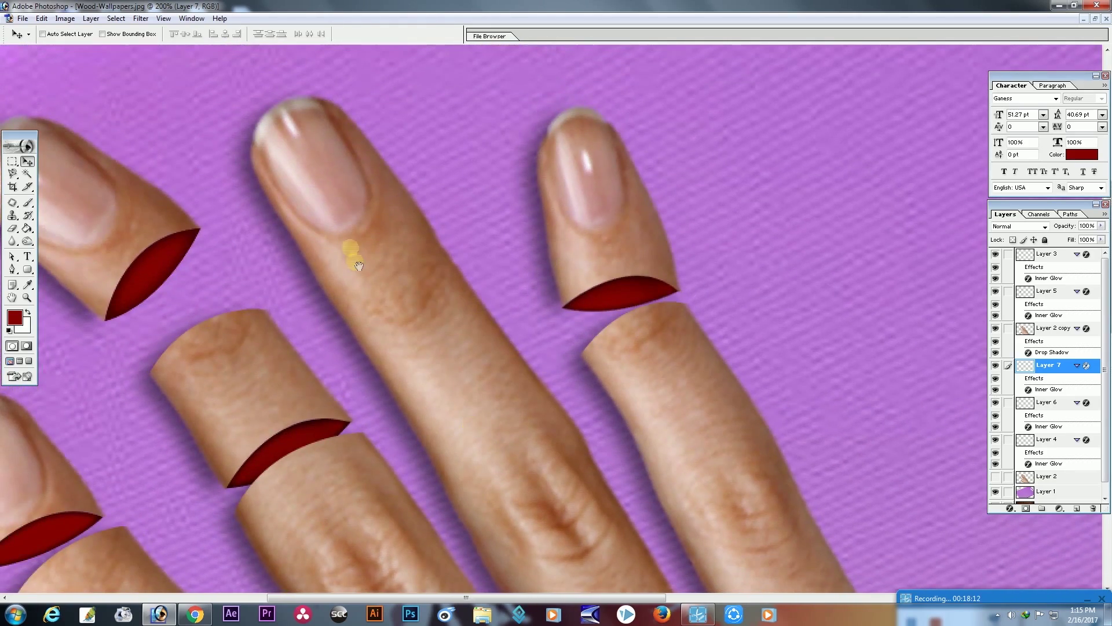
pyautogui.hotkey('ctrl', '+')
pyautogui.hotkey('ctrl', '+')
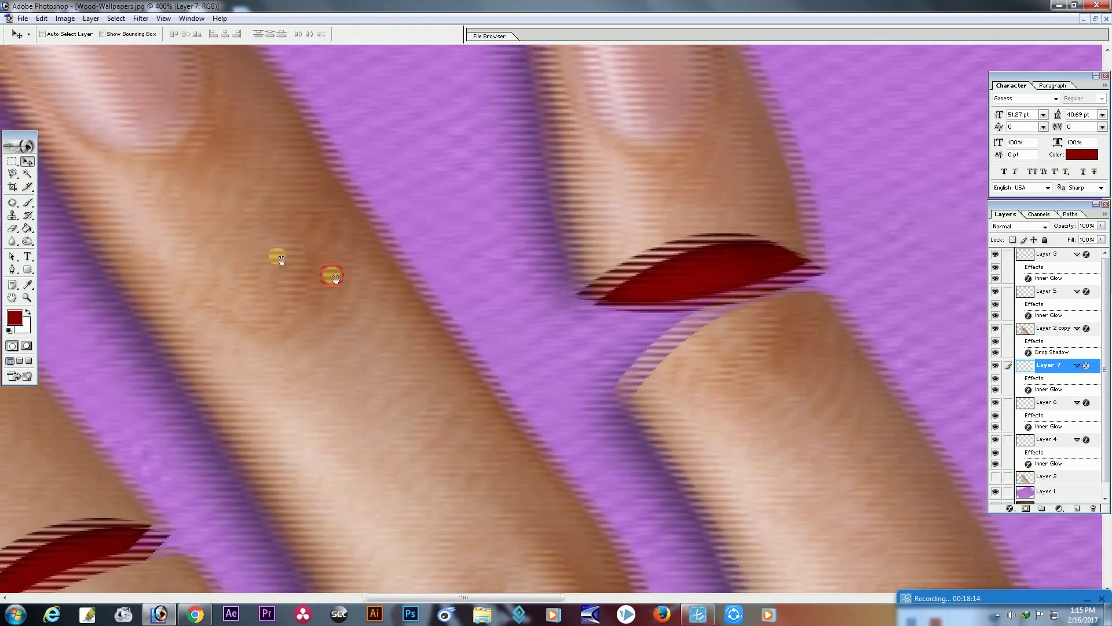
pyautogui.hotkey('alt', ']')
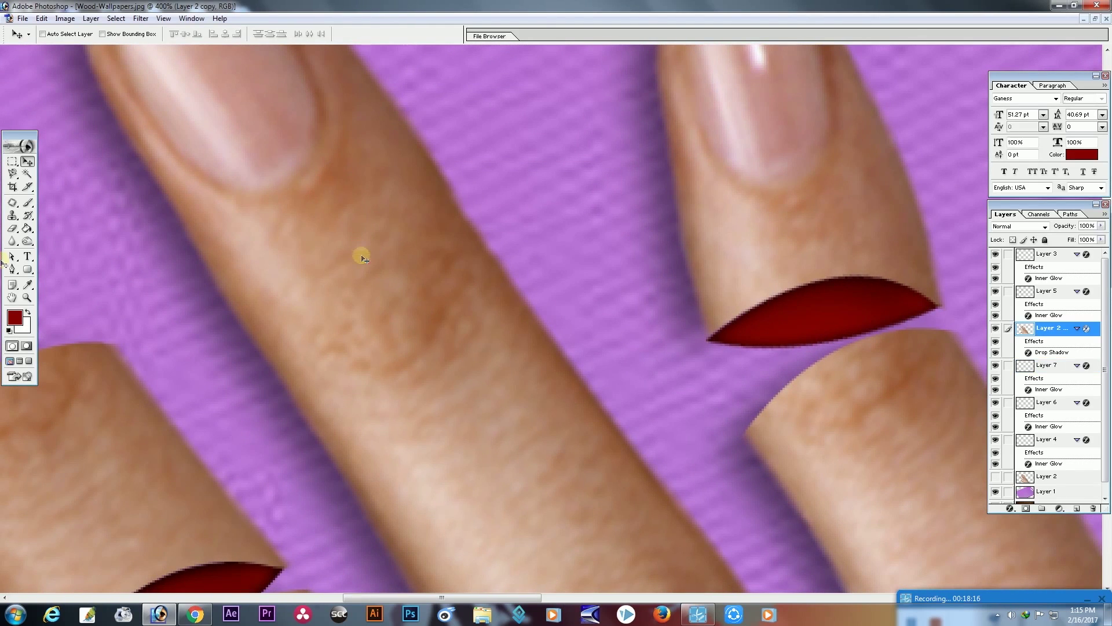
# - Draw a closed, thin, curved Pen strip across the middle finger
pyautogui.click(11, 271)
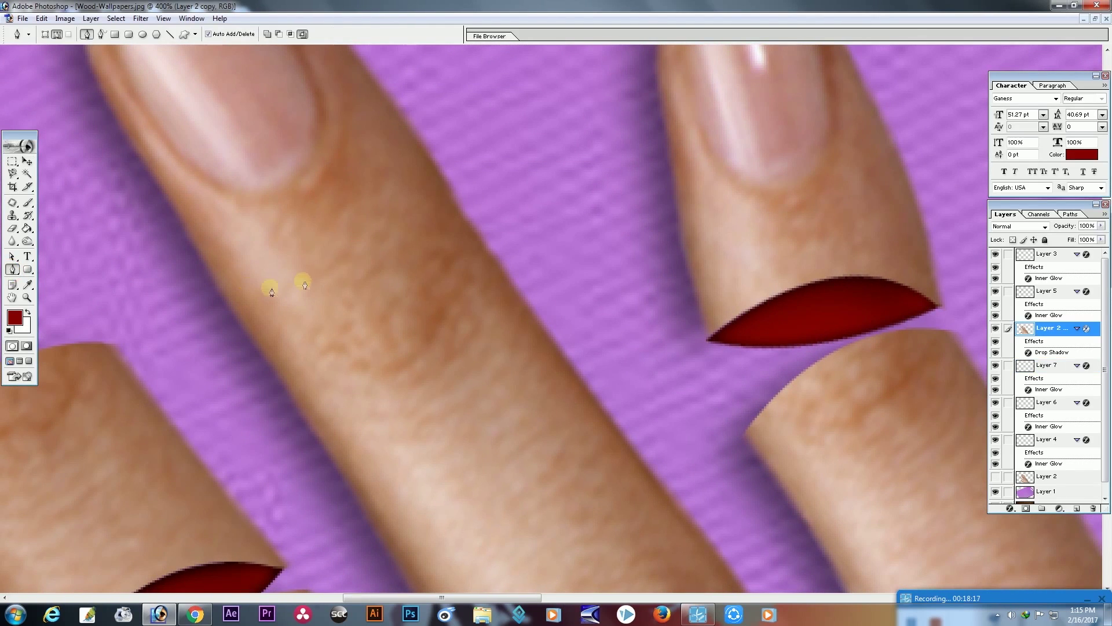
pyautogui.click(207, 278)
pyautogui.moveTo(441, 175); pyautogui.dragTo(534, 219)
pyautogui.click(447, 190)
pyautogui.moveTo(220, 293)
pyautogui.mouseDown()
pyautogui.moveTo(119, 381)
pyautogui.moveTo(105, 411)
pyautogui.mouseUp()
pyautogui.click(208, 276)
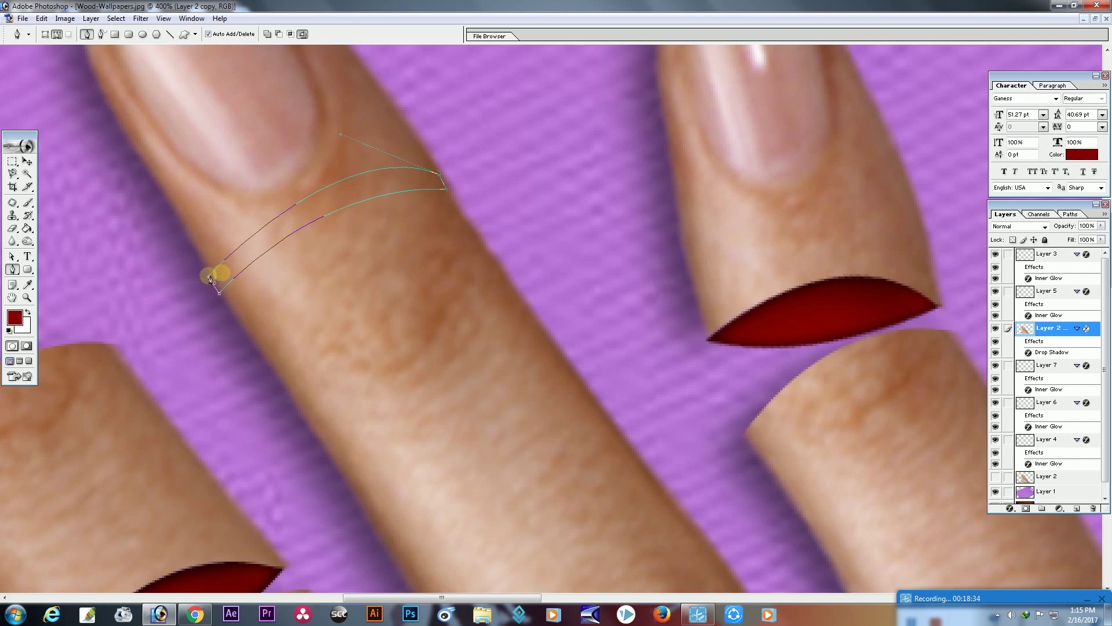
# - Turn the strip into a selection, delete it from the finger, and deselect
pyautogui.rightClick(265, 242)
pyautogui.click(354, 296)
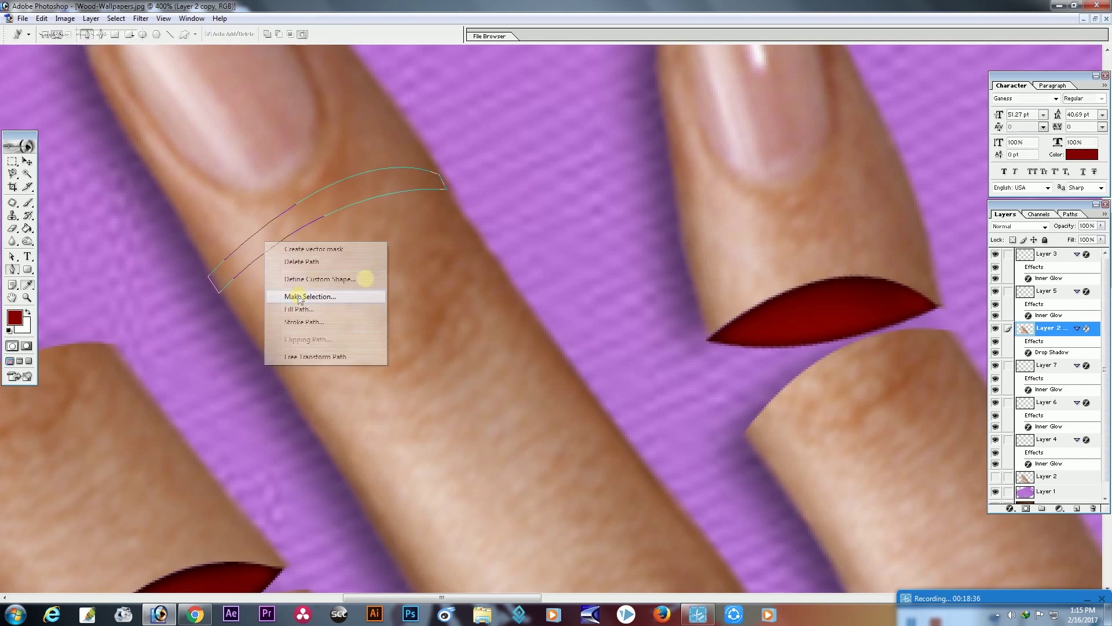
pyautogui.click(604, 265)
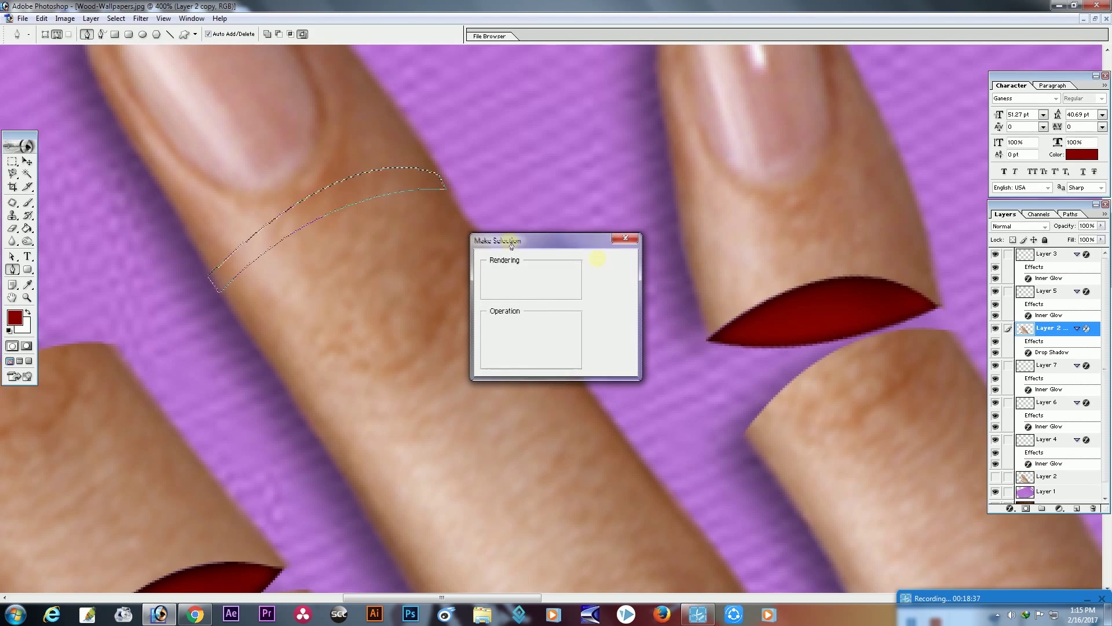
pyautogui.press('Delete')
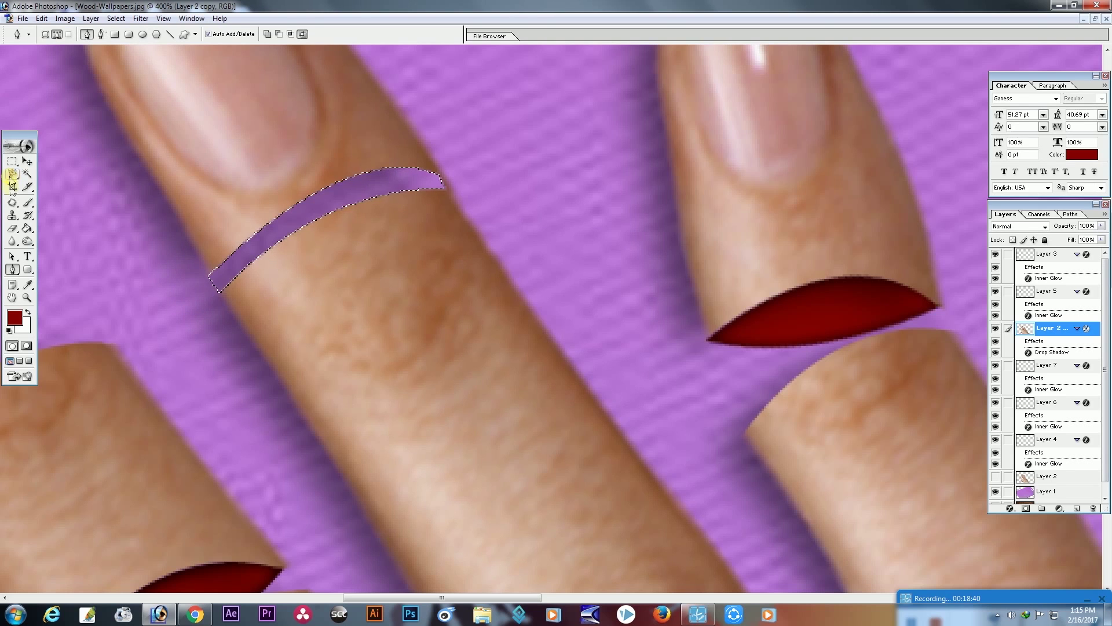
pyautogui.click(12, 187)
pyautogui.hotkey('ctrl', 'd')
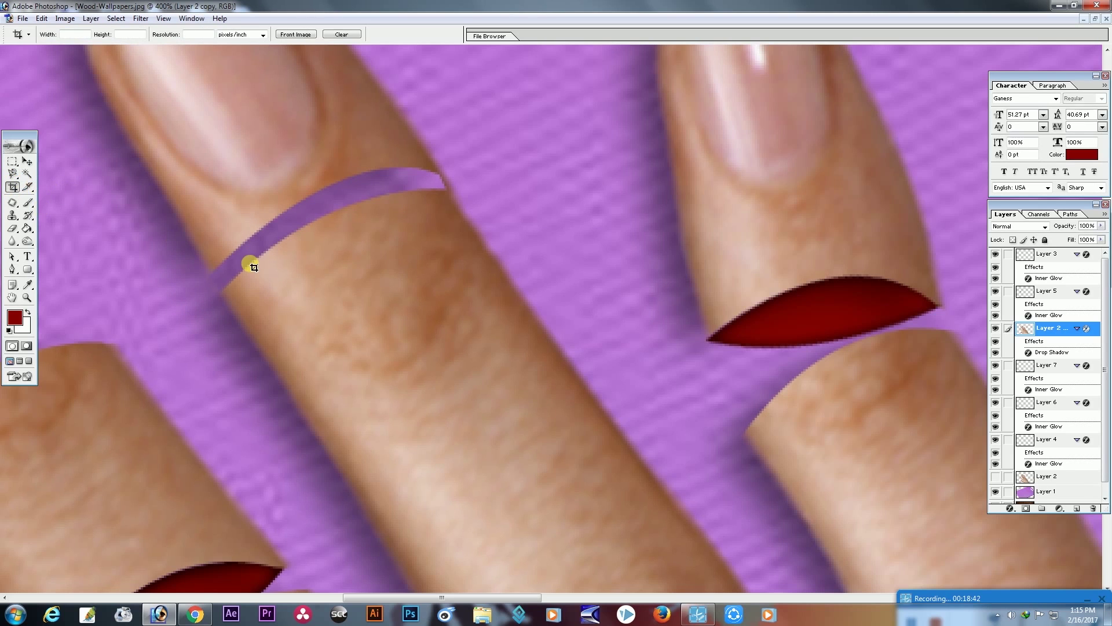
# - Erase the leftover skin pixels at the strip's right end
pyautogui.hotkey('ctrl', '+')
pyautogui.moveTo(247, 261); pyautogui.dragTo(346, 338)
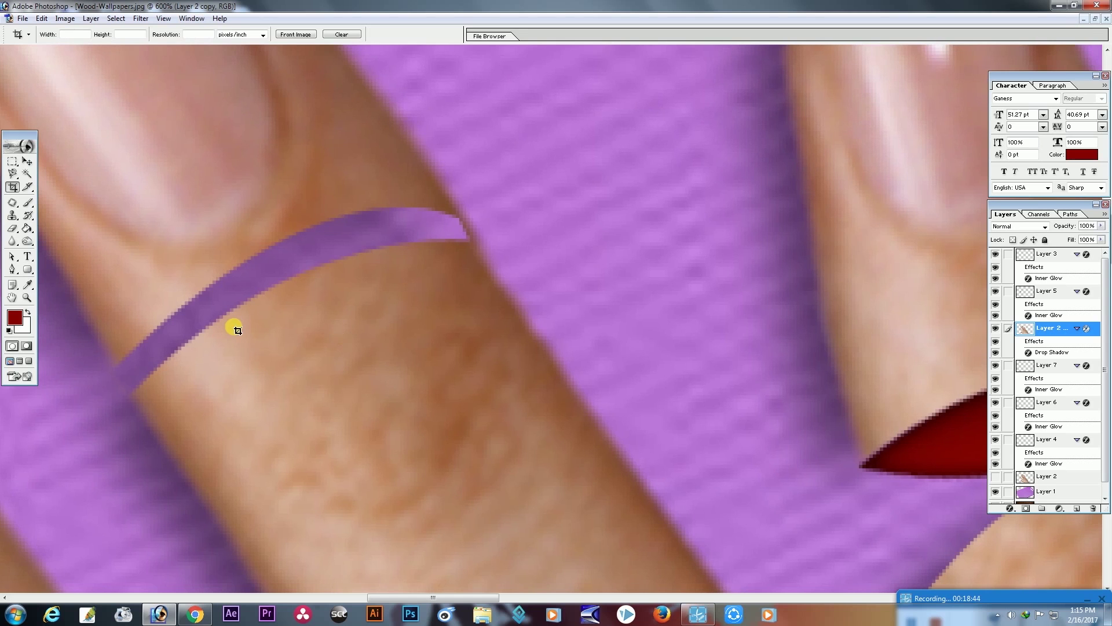
pyautogui.hotkey('ctrl', '+')
pyautogui.hotkey('ctrl', '+')
pyautogui.hotkey('ctrl', '+')
pyautogui.moveTo(235, 282); pyautogui.dragTo(322, 336)
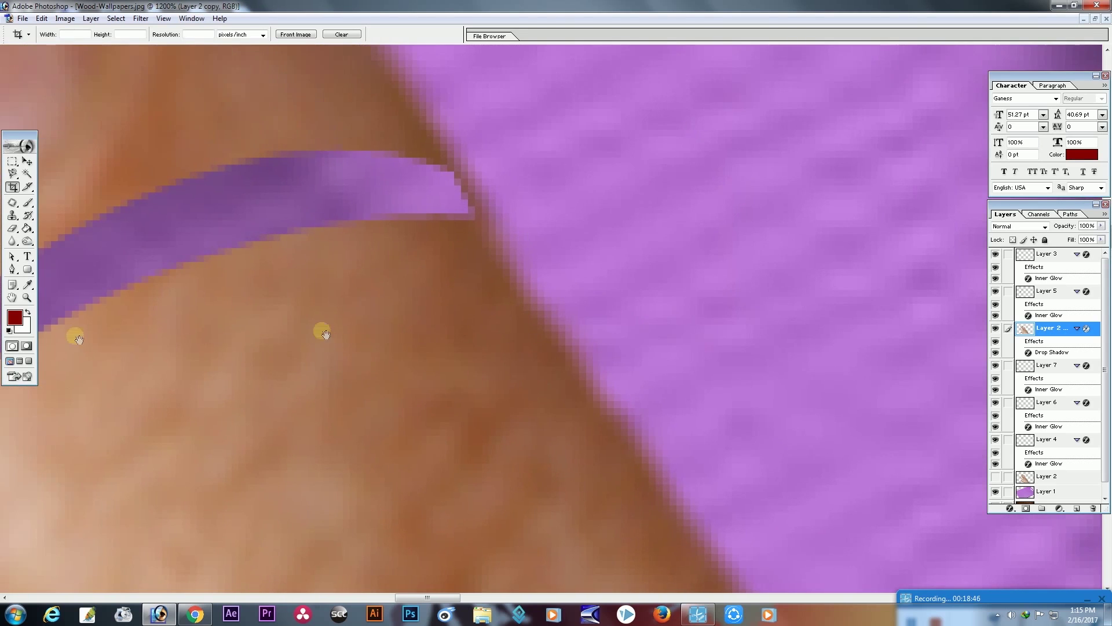
pyautogui.click(15, 229)
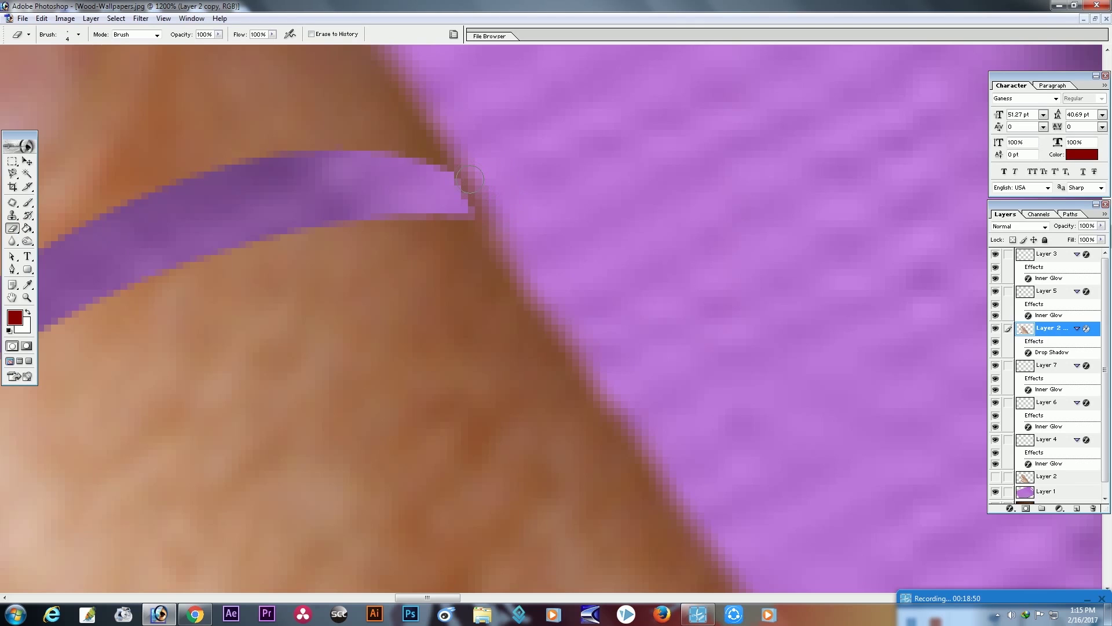
pyautogui.moveTo(470, 179); pyautogui.dragTo(454, 185)
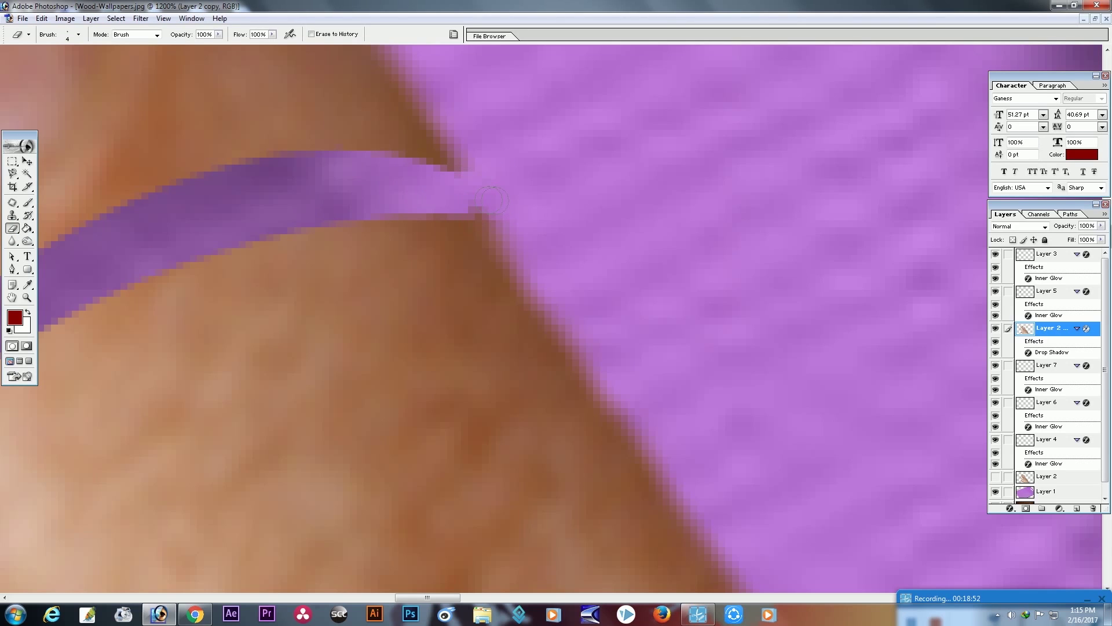
pyautogui.moveTo(493, 188)
pyautogui.mouseDown()
pyautogui.moveTo(497, 241)
pyautogui.moveTo(385, 310)
pyautogui.moveTo(249, 329)
pyautogui.mouseUp()
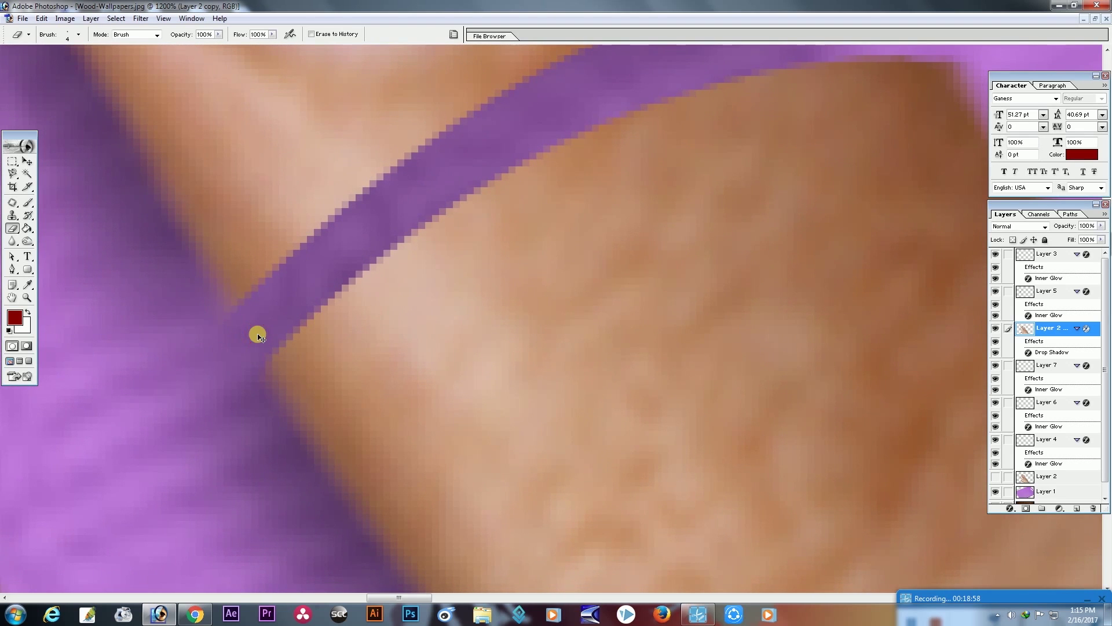
pyautogui.hotkey('ctrl', '-')
pyautogui.hotkey('ctrl', '-')
pyautogui.hotkey('ctrl', '-')
pyautogui.hotkey('ctrl', '-')
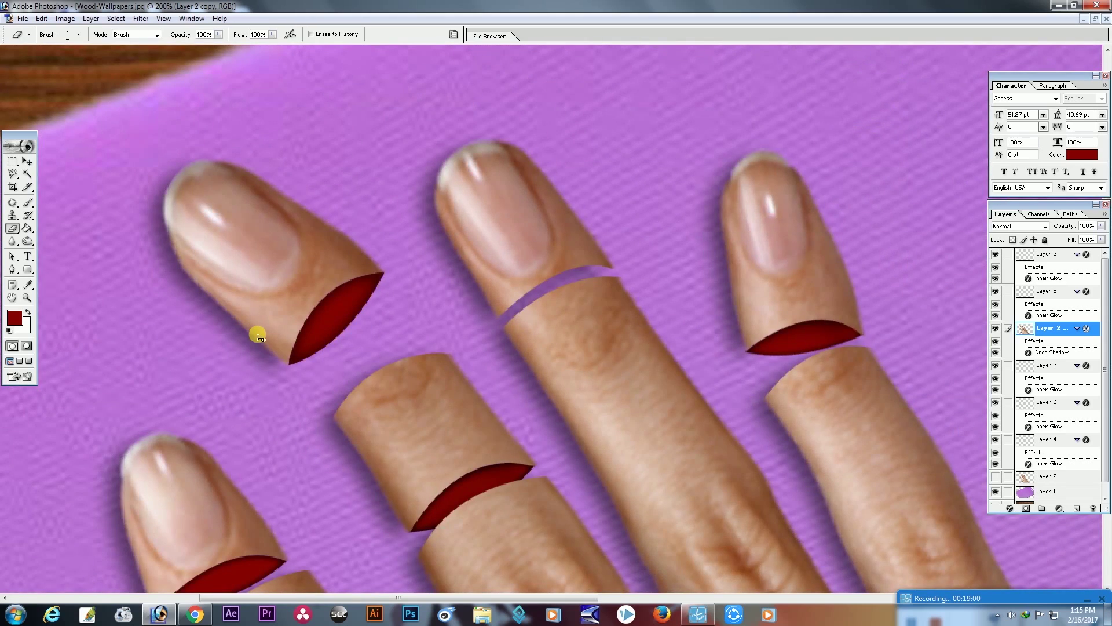
pyautogui.hotkey('ctrl', '+')
pyautogui.hotkey('ctrl', '+')
pyautogui.hotkey('ctrl', '+')
# - Draw a second closed, curved Pen band across the middle finger
pyautogui.moveTo(527, 296); pyautogui.dragTo(359, 220)
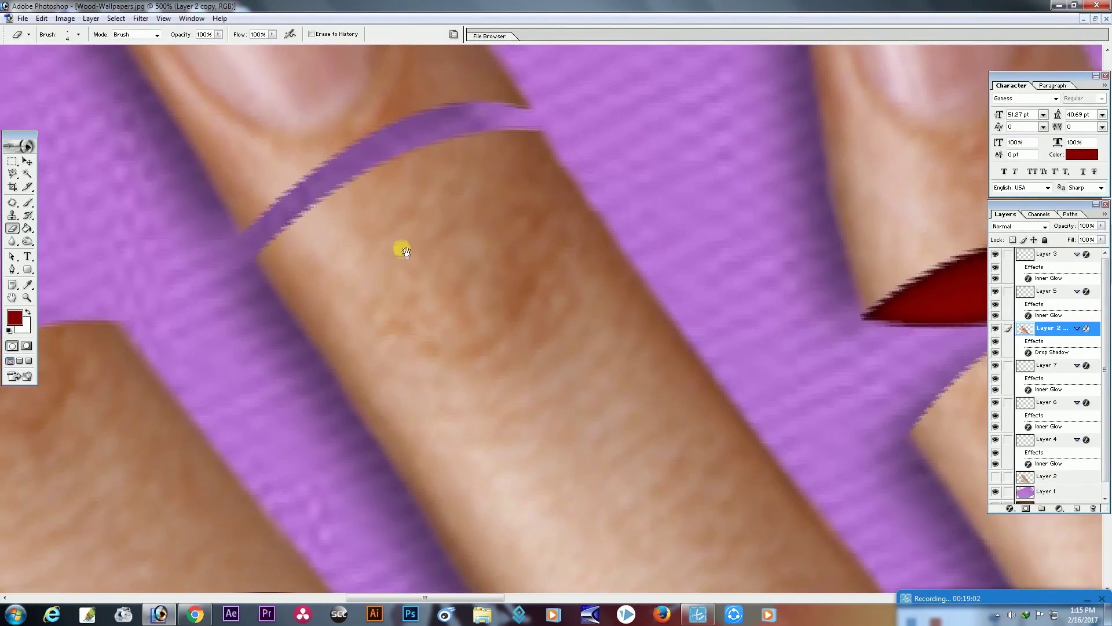
pyautogui.click(13, 270)
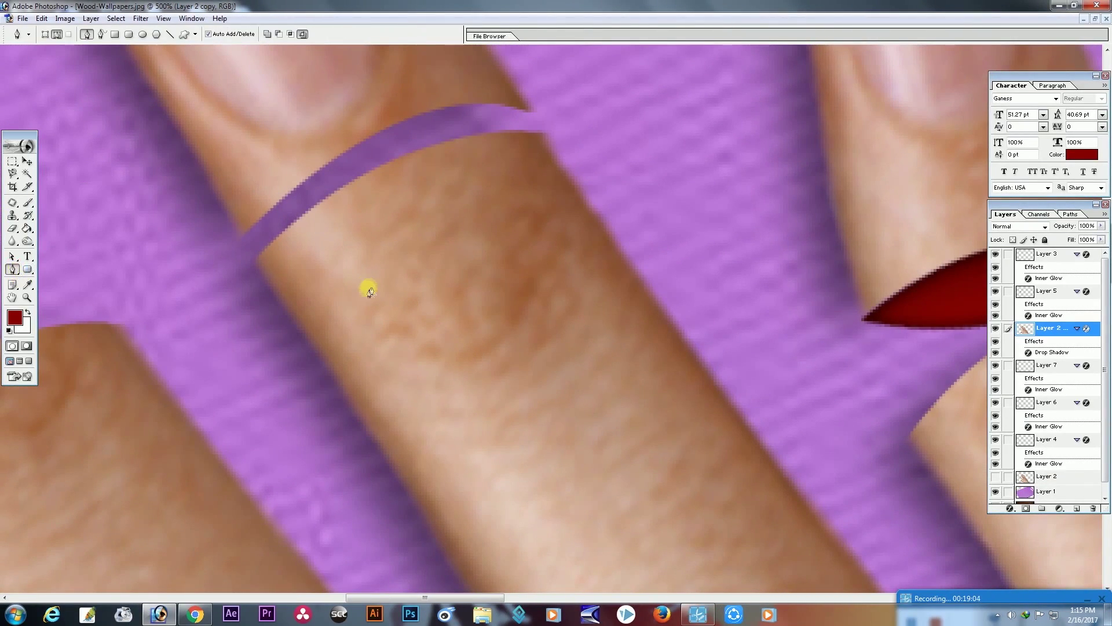
pyautogui.click(300, 335)
pyautogui.moveTo(581, 196); pyautogui.dragTo(670, 250)
pyautogui.moveTo(670, 250); pyautogui.dragTo(731, 238)
pyautogui.click(582, 197)
pyautogui.click(582, 197)
pyautogui.moveTo(317, 351)
pyautogui.mouseDown()
pyautogui.moveTo(188, 490)
pyautogui.moveTo(172, 522)
pyautogui.mouseUp()
pyautogui.keyDown('alt'); pyautogui.click(317, 351); pyautogui.keyUp('alt')
pyautogui.click(300, 334)
# - Turn the band into a selection, delete that skin, and deselect
pyautogui.rightClick(339, 307)
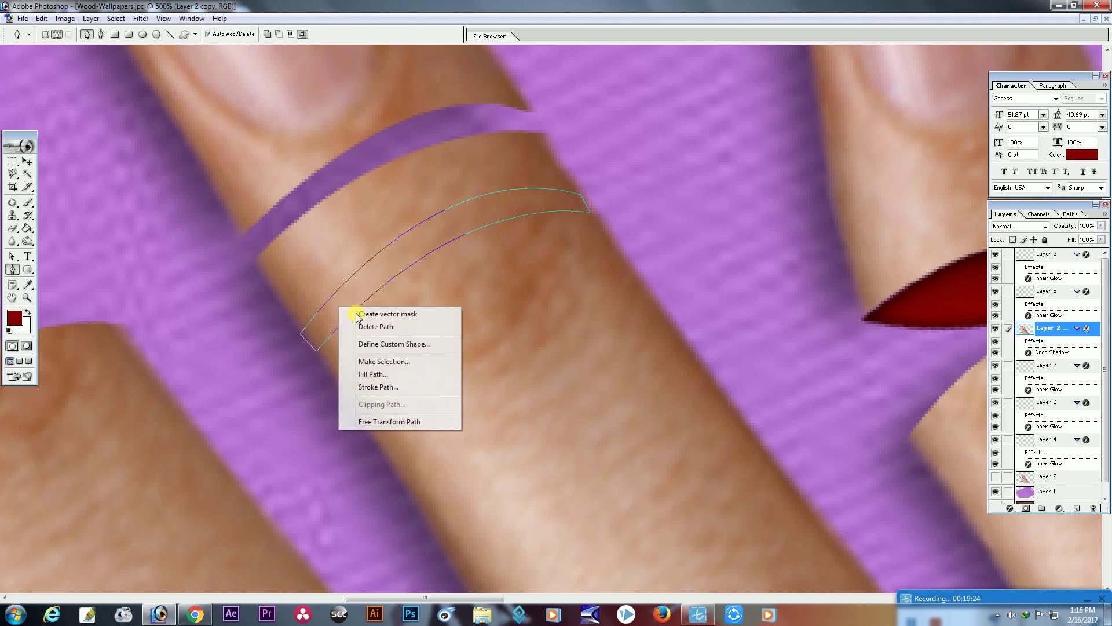
pyautogui.click(364, 360)
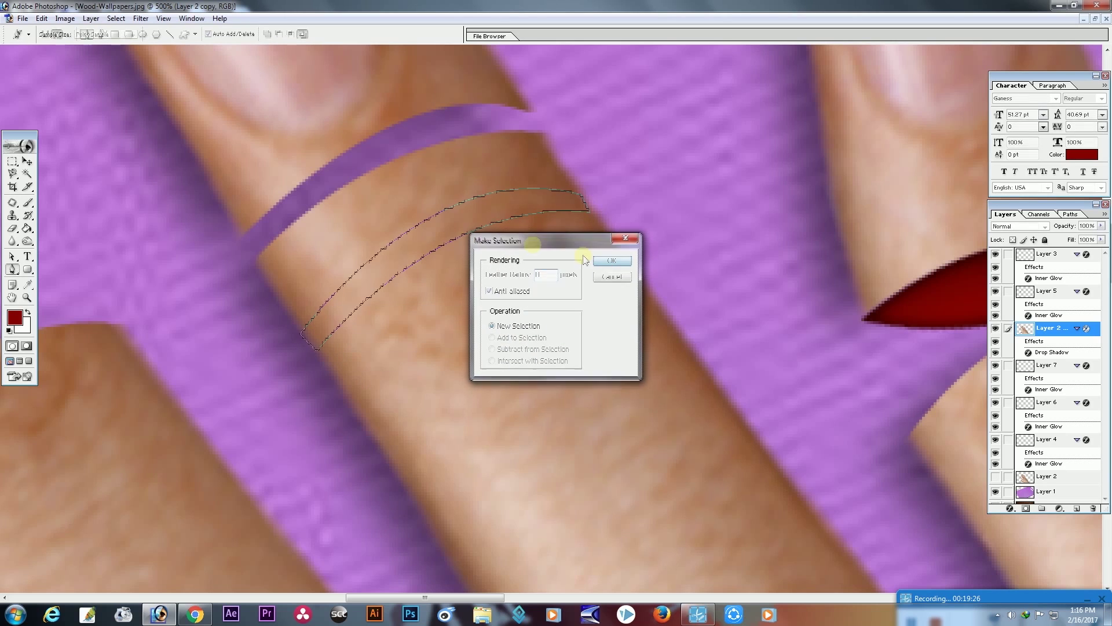
pyautogui.click(603, 261)
pyautogui.press('Delete')
pyautogui.press('c')
pyautogui.hotkey('ctrl', 'd')
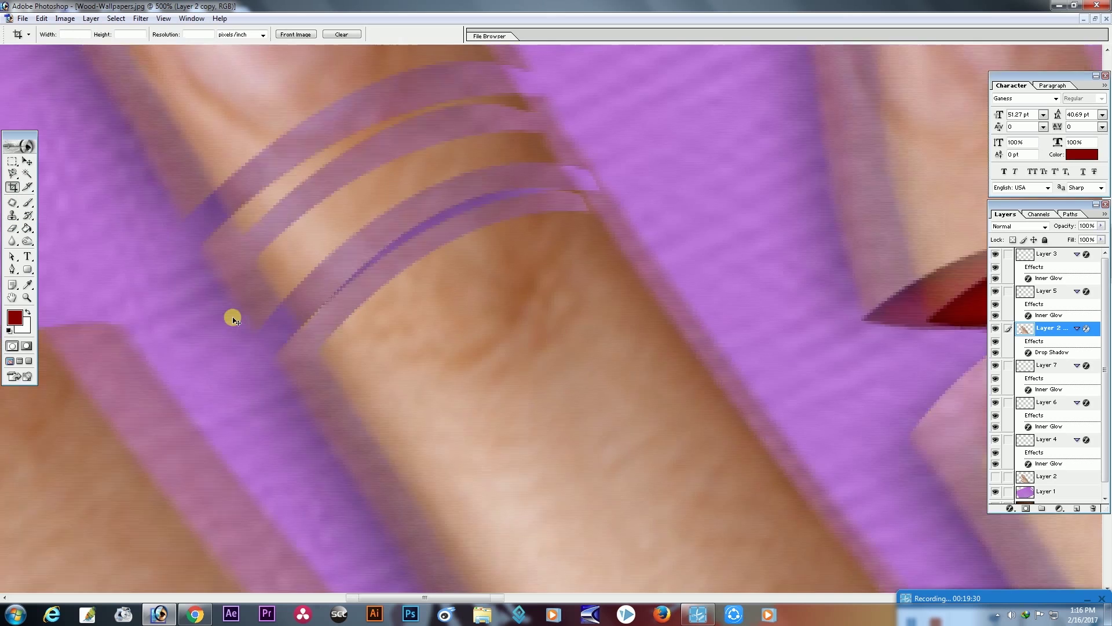
# - Erase the stray skin pixels at the new cut's end
pyautogui.hotkey('ctrl', '+')
pyautogui.hotkey('ctrl', '+')
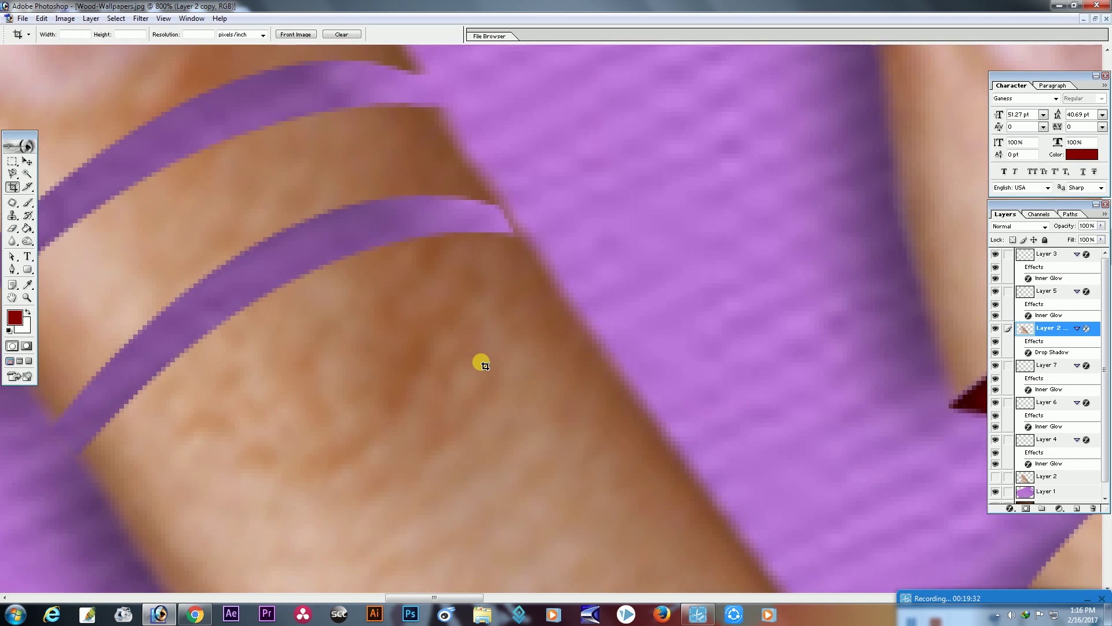
pyautogui.hotkey('ctrl', '+')
pyautogui.hotkey('ctrl', '+')
pyautogui.scroll(3, 464, 365)
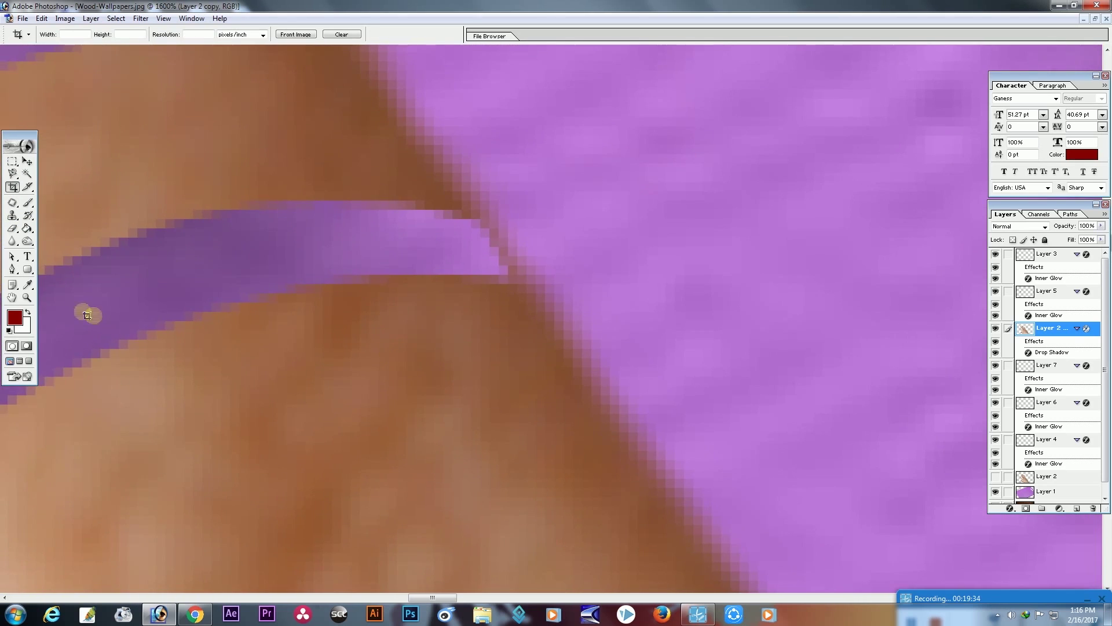
pyautogui.click(17, 229)
pyautogui.moveTo(542, 241)
pyautogui.mouseDown()
pyautogui.moveTo(471, 234)
pyautogui.moveTo(527, 256)
pyautogui.moveTo(446, 293)
pyautogui.moveTo(362, 360)
pyautogui.moveTo(380, 377)
pyautogui.mouseUp()
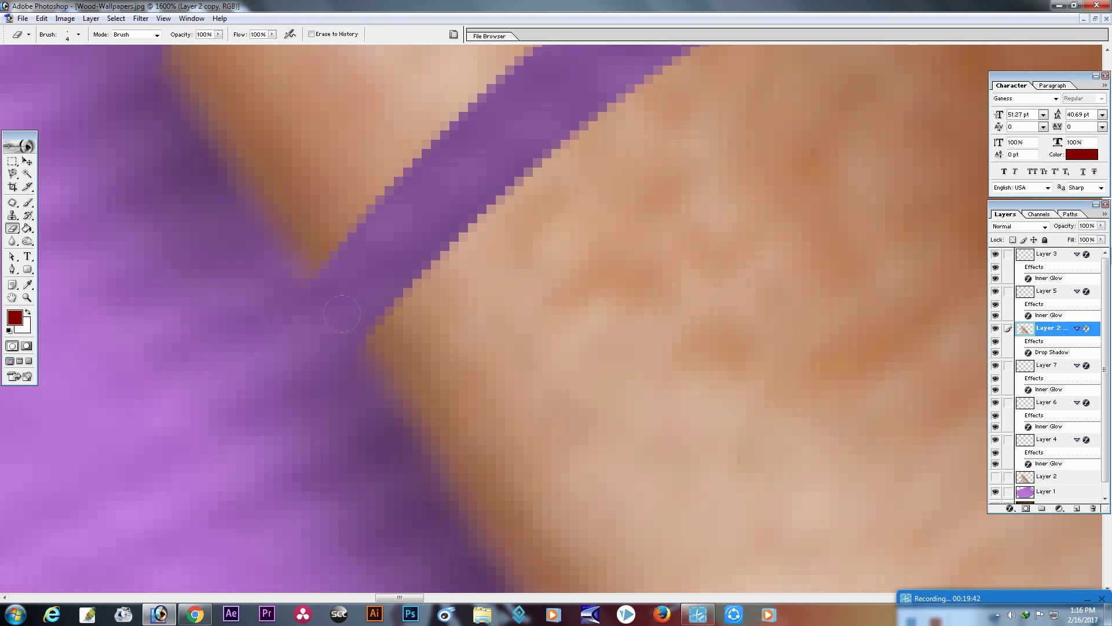
pyautogui.hotkey('ctrl', '-')
pyautogui.hotkey('ctrl', '-')
pyautogui.hotkey('ctrl', '-')
pyautogui.hotkey('ctrl', '-')
pyautogui.hotkey('ctrl', '-')
pyautogui.hotkey('ctrl', '-')
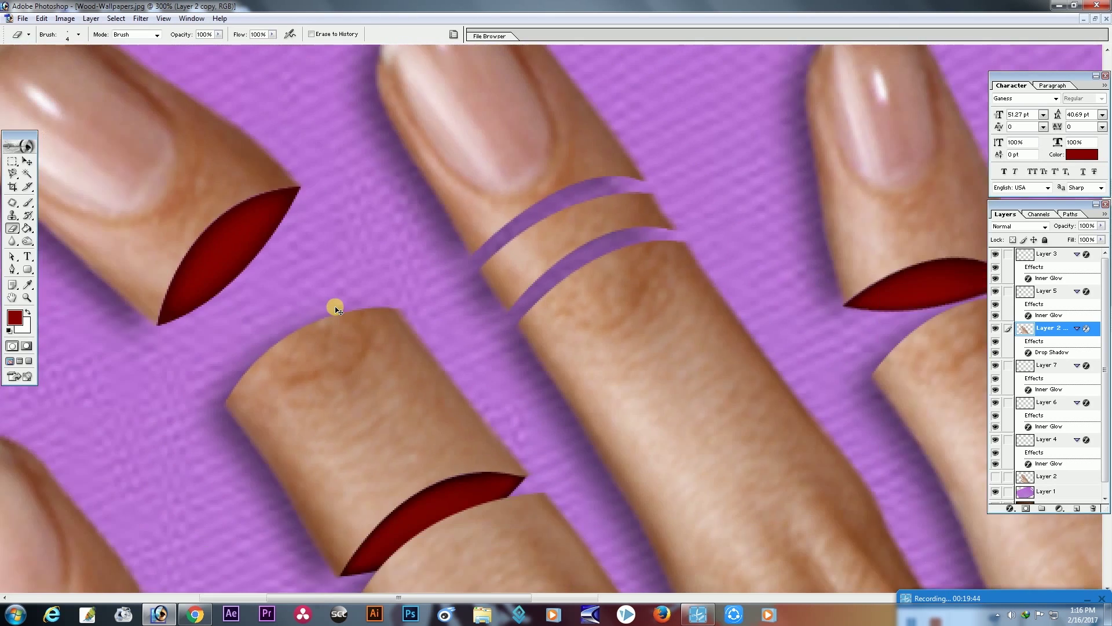
pyautogui.hotkey('ctrl', '-')
# - Start a curved Pen outline for a third cut below the existing two on the finger
pyautogui.hotkey('ctrl', '+')
pyautogui.hotkey('ctrl', '+')
pyautogui.hotkey('ctrl', '+')
pyautogui.hotkey('ctrl', '+')
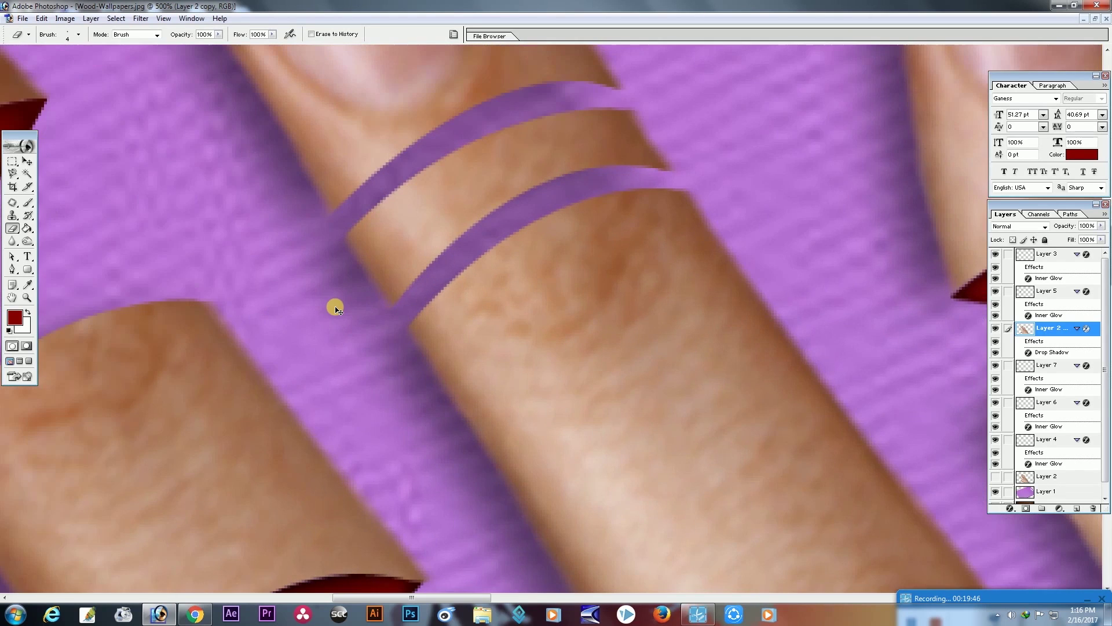
pyautogui.hotkey('ctrl', '+')
pyautogui.hotkey('ctrl', '+')
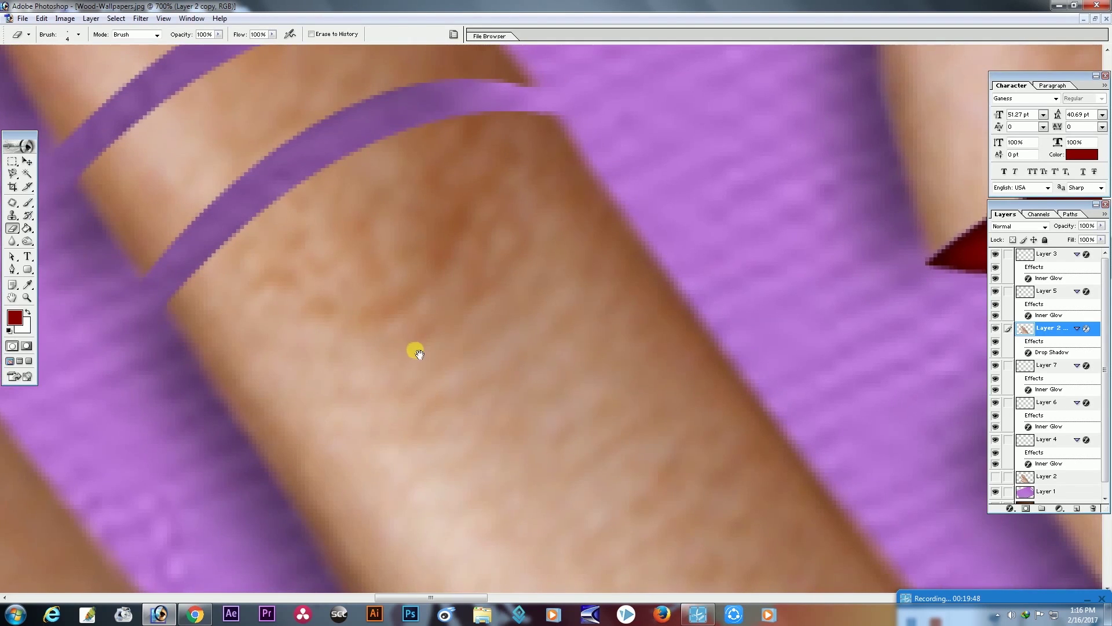
pyautogui.click(12, 269)
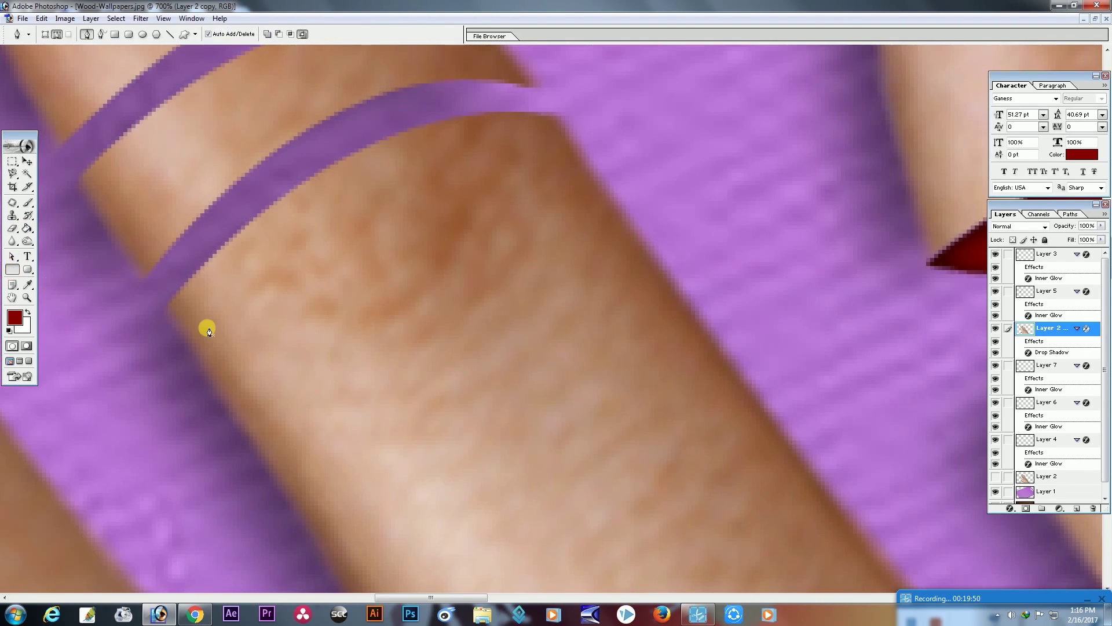
pyautogui.click(224, 412)
pyautogui.moveTo(623, 213); pyautogui.dragTo(816, 269)
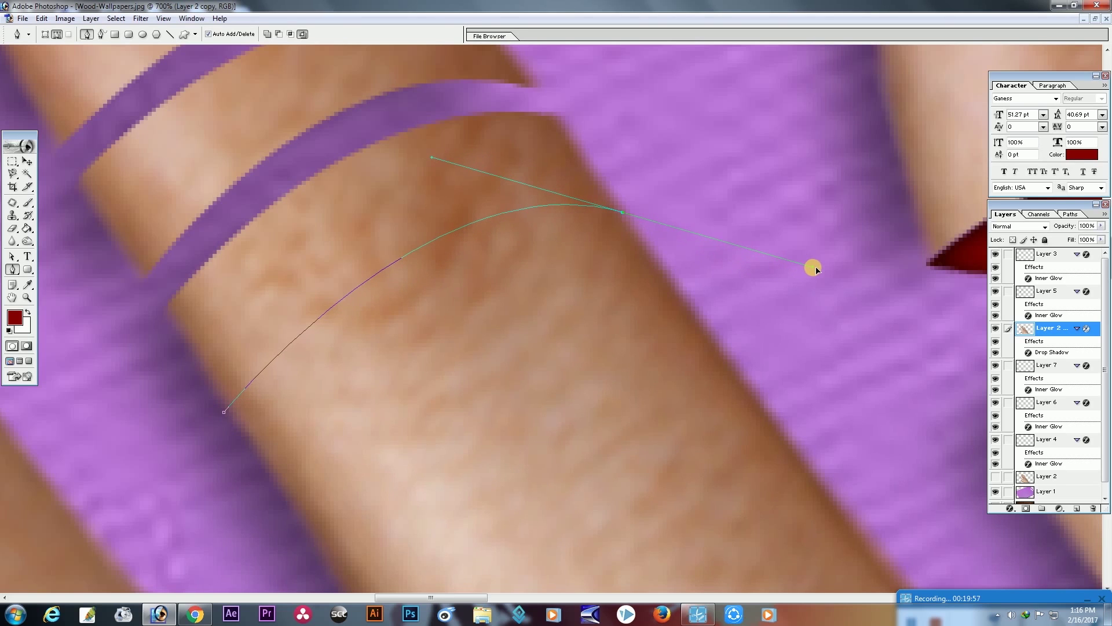
pyautogui.click(623, 213)
pyautogui.click(632, 230)
pyautogui.moveTo(240, 430)
pyautogui.mouseDown()
pyautogui.moveTo(231, 455)
pyautogui.moveTo(485, 285)
pyautogui.mouseUp()
# - Bend the band's lower edge and close the cut outline at its start point
pyautogui.keyDown('ctrl'); pyautogui.click(446, 199); pyautogui.keyUp('ctrl')
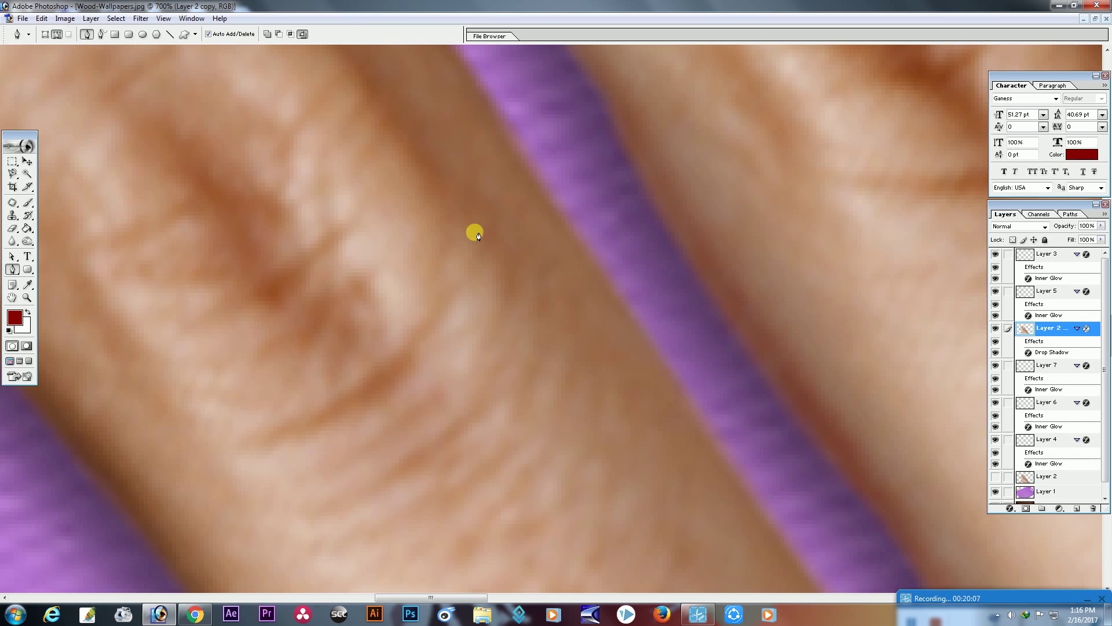
pyautogui.moveTo(479, 238); pyautogui.dragTo(417, 460)
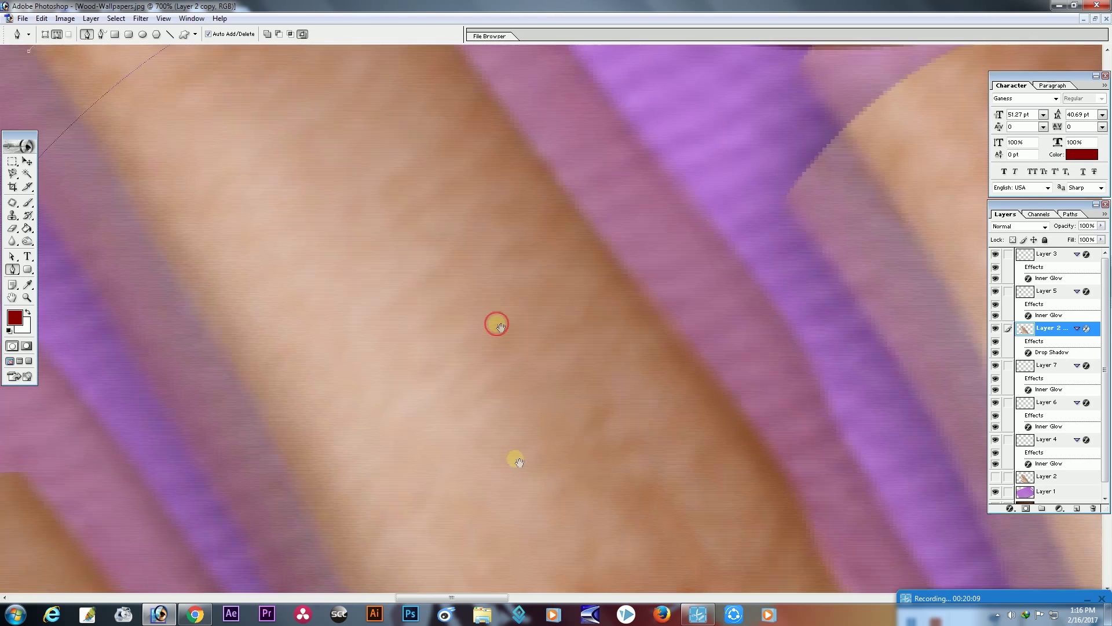
pyautogui.moveTo(502, 298); pyautogui.dragTo(467, 206)
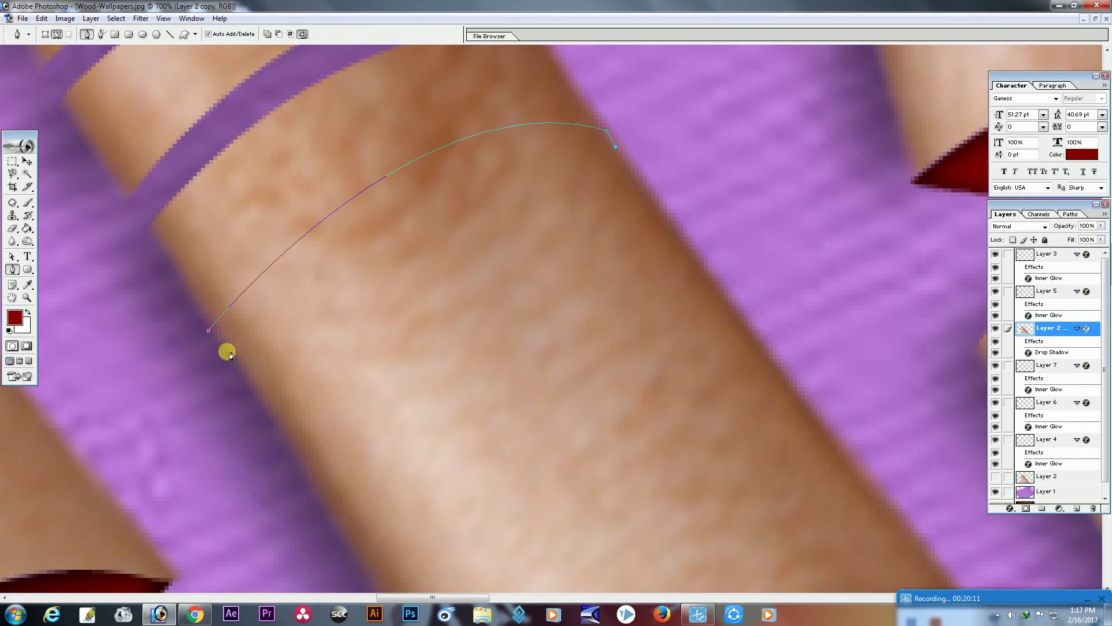
pyautogui.moveTo(226, 348); pyautogui.dragTo(49, 556)
pyautogui.moveTo(49, 556); pyautogui.dragTo(64, 560)
pyautogui.click(224, 363)
pyautogui.click(212, 335)
# - Turn the closed path into a selection and delete that band of skin
pyautogui.rightClick(229, 313)
pyautogui.press('Escape')
pyautogui.press('i')
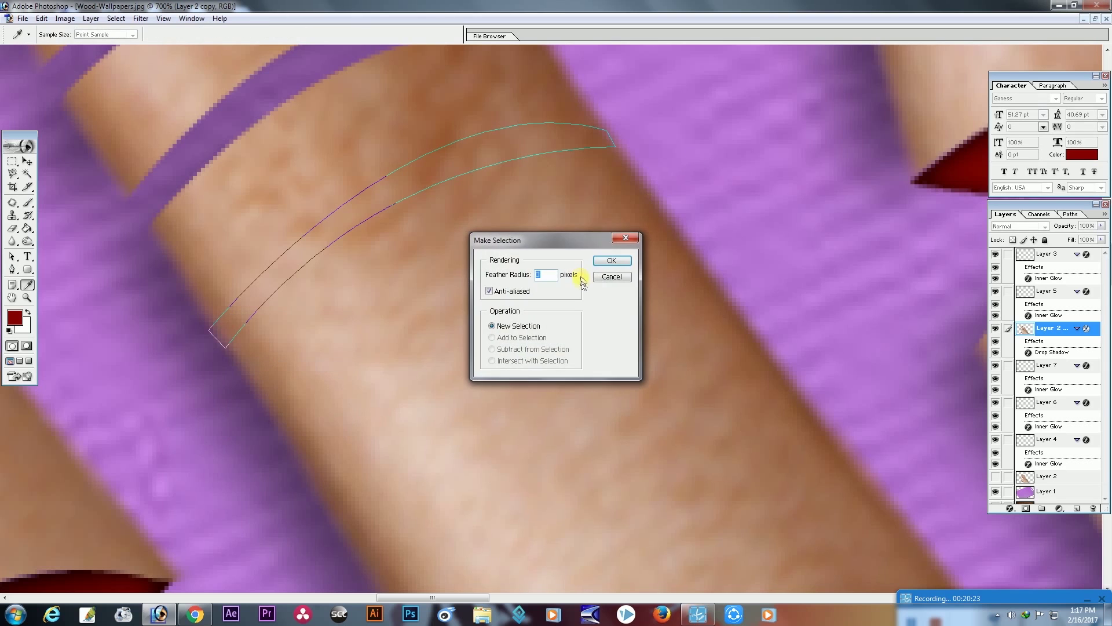
pyautogui.click(604, 262)
pyautogui.press('Delete')
pyautogui.press('p')
# - Deselect and erase stray skin pixels along the new cut's edges
pyautogui.hotkey('ctrl', '+')
pyautogui.moveTo(388, 266)
pyautogui.mouseDown()
pyautogui.moveTo(470, 350)
pyautogui.moveTo(454, 325)
pyautogui.mouseUp()
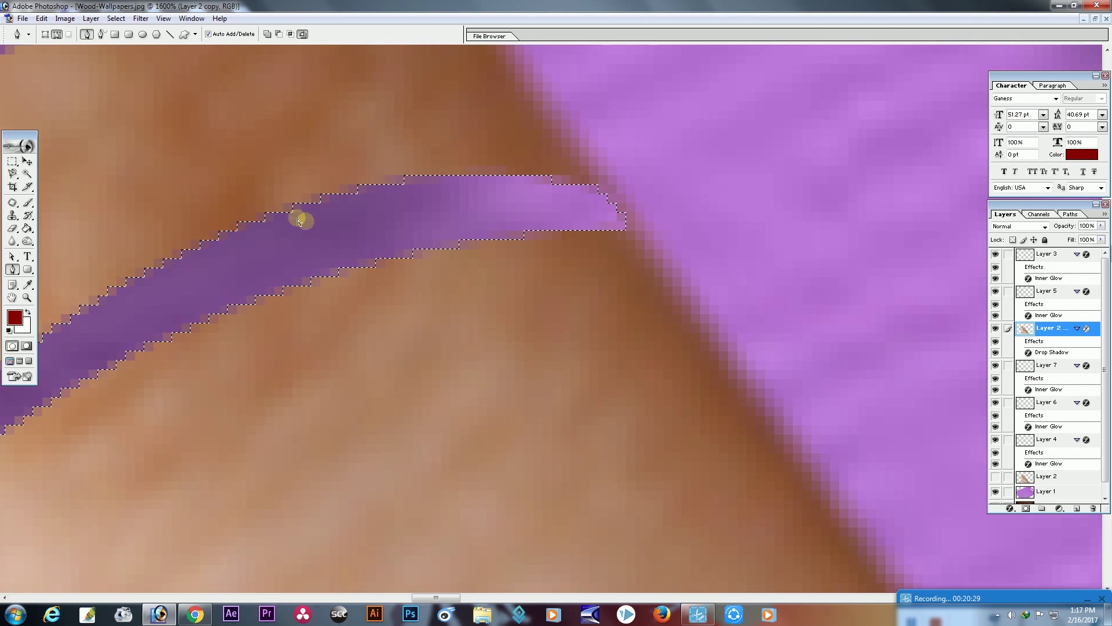
pyautogui.click(27, 161)
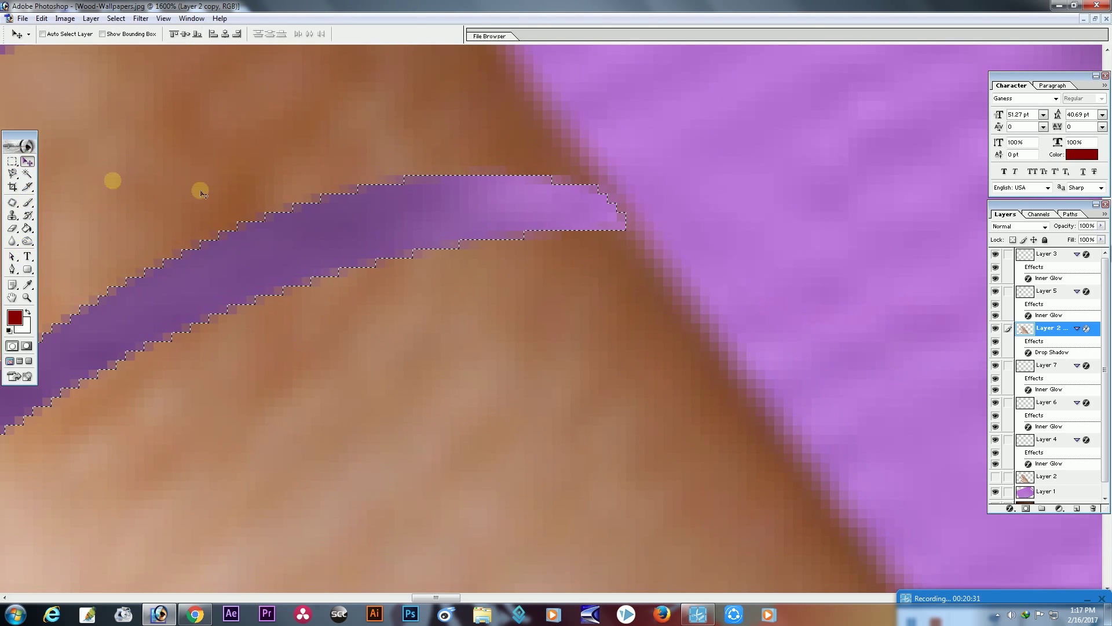
pyautogui.hotkey('ctrl', 'd')
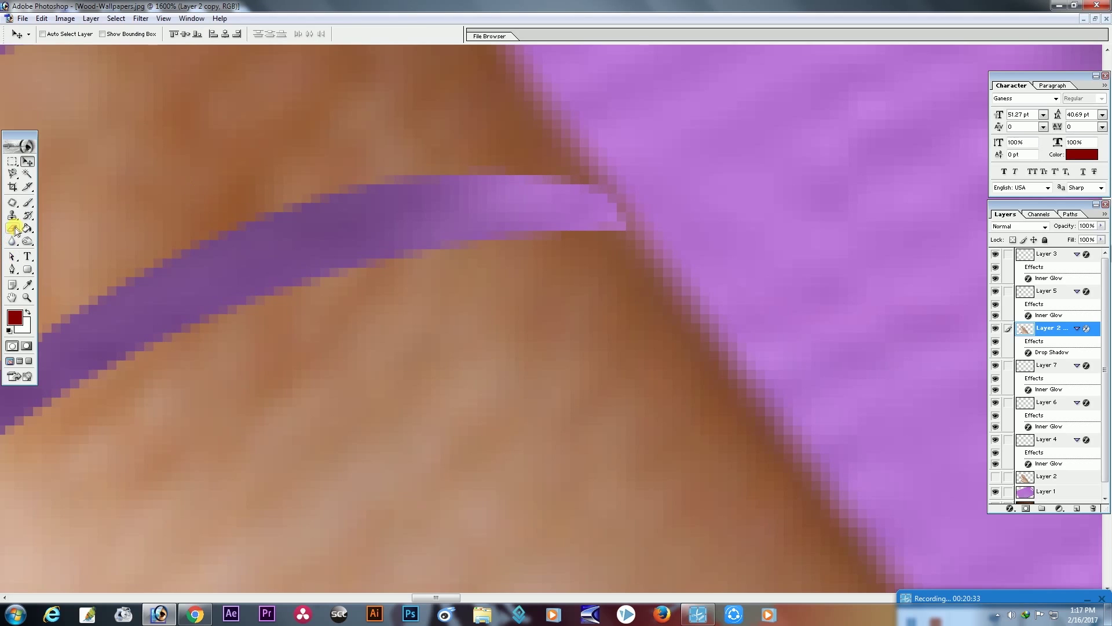
pyautogui.click(13, 227)
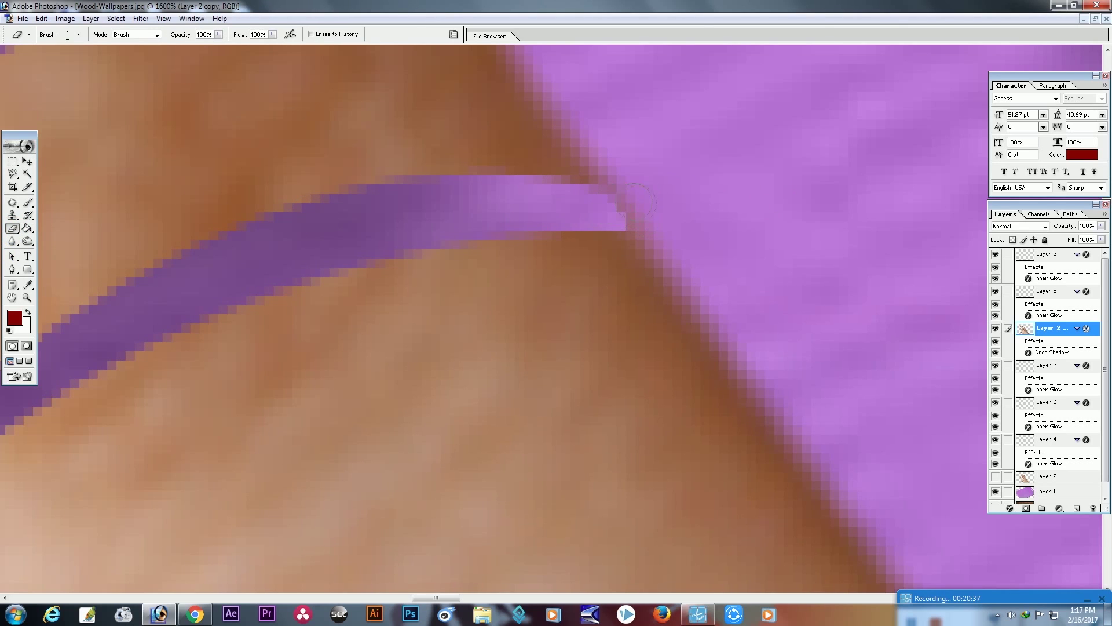
pyautogui.click(13, 188)
pyautogui.click(27, 162)
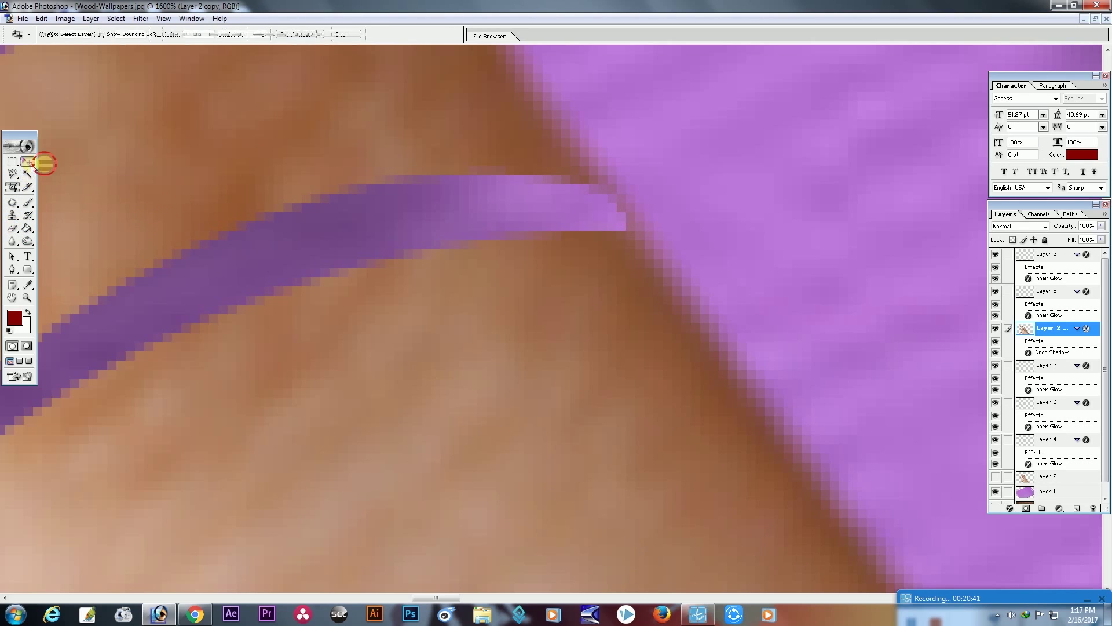
pyautogui.click(12, 228)
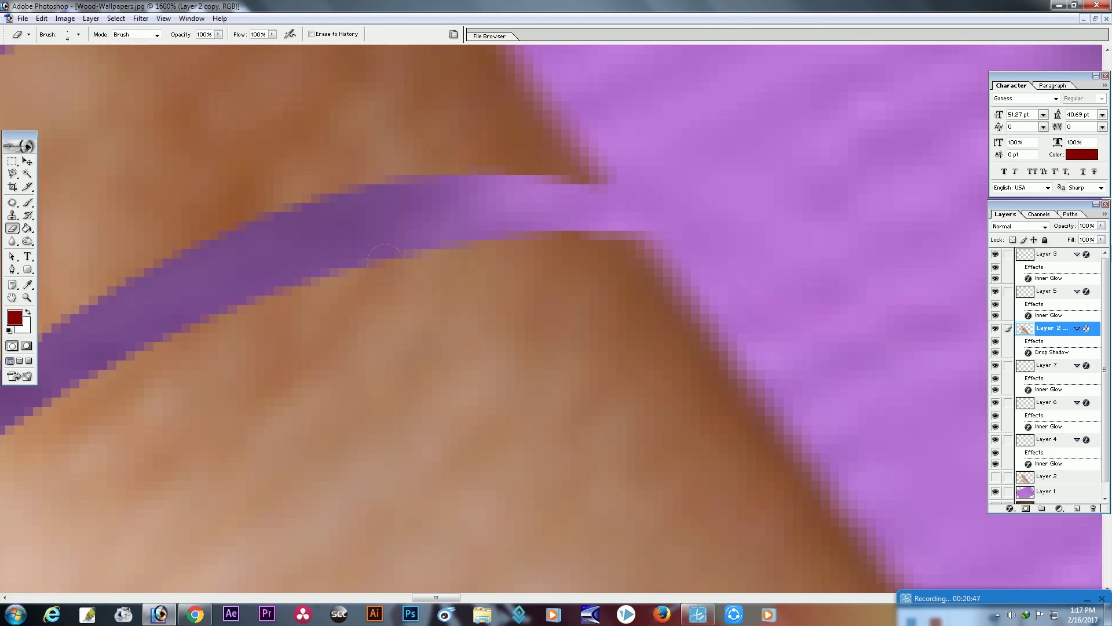
pyautogui.moveTo(384, 262); pyautogui.dragTo(206, 374)
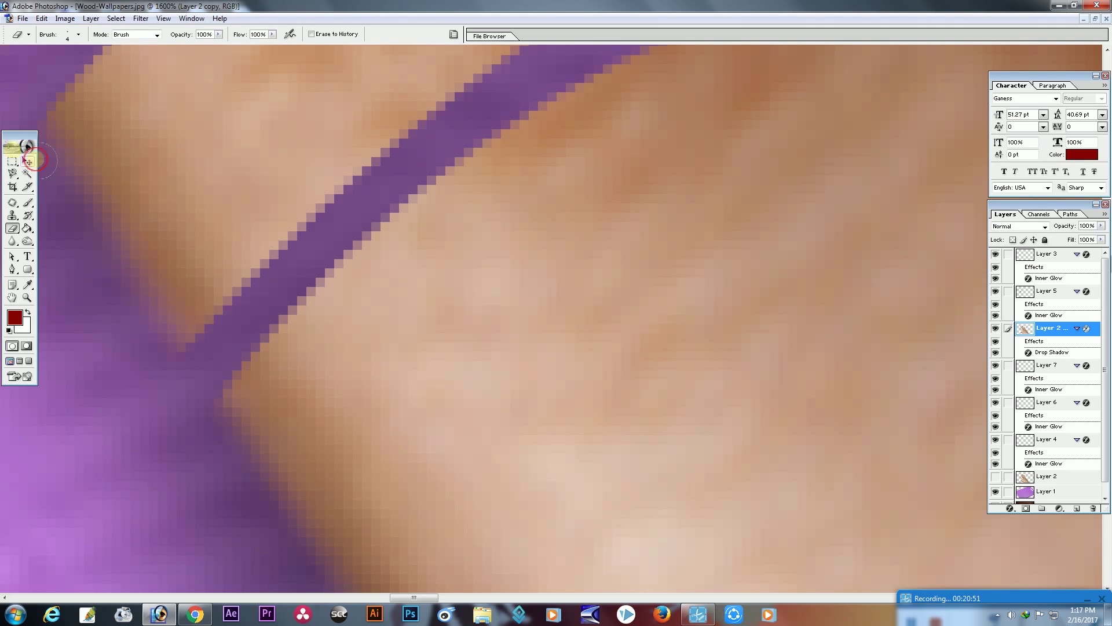
pyautogui.click(27, 161)
# - Zoom out to check the whole hand, then zoom back onto the cut finger
pyautogui.hotkey('ctrl', 'alt', '0')
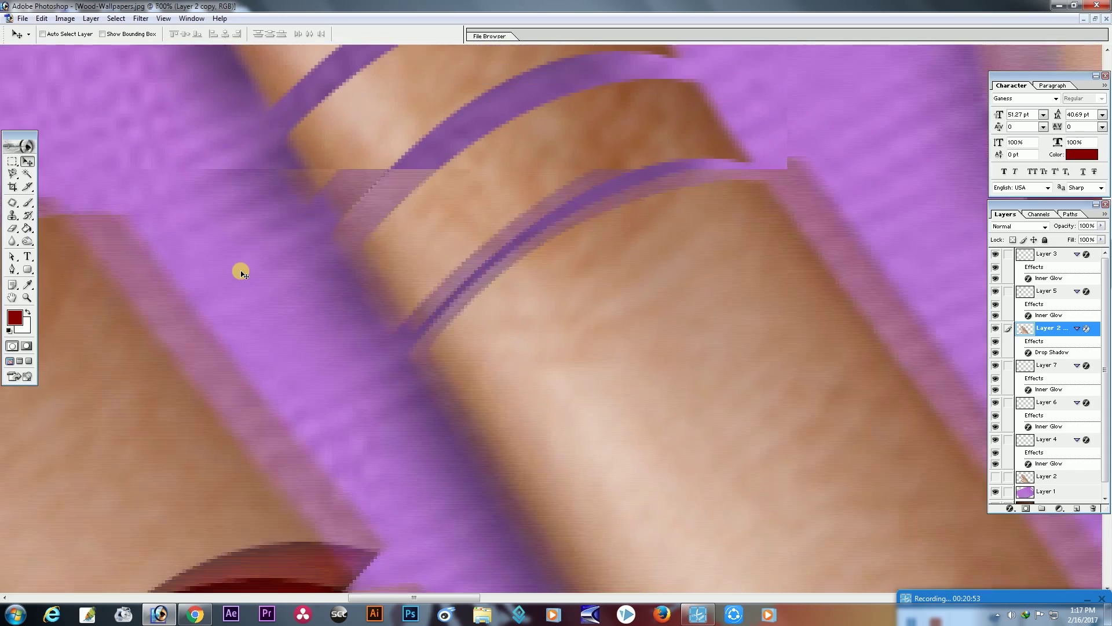
pyautogui.hotkey('ctrl', '+')
pyautogui.hotkey('ctrl', '+')
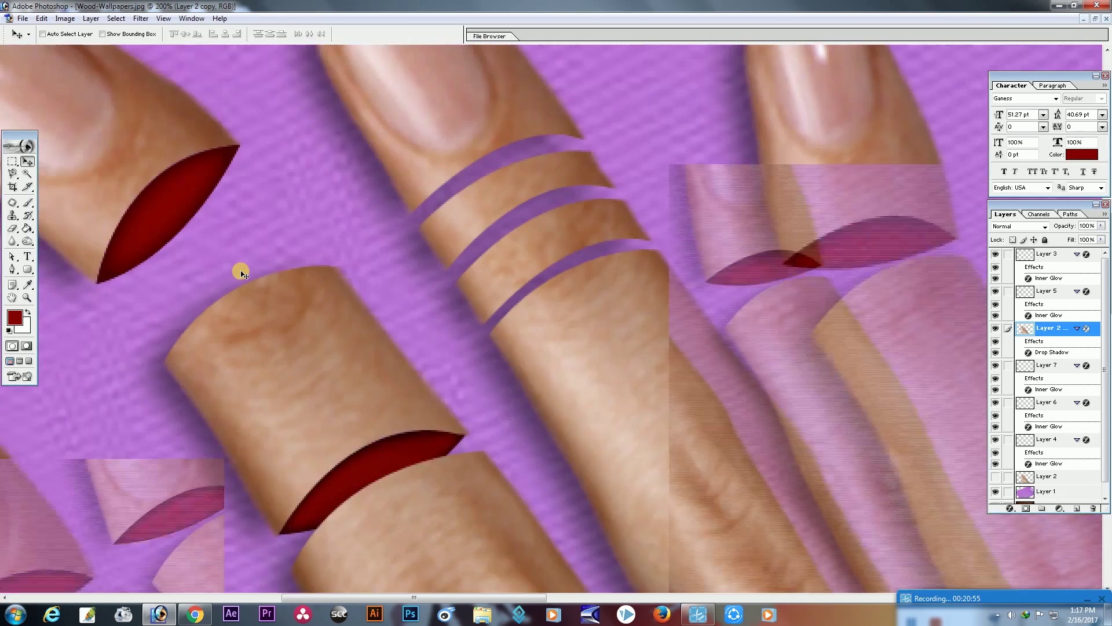
pyautogui.hotkey('ctrl', '+')
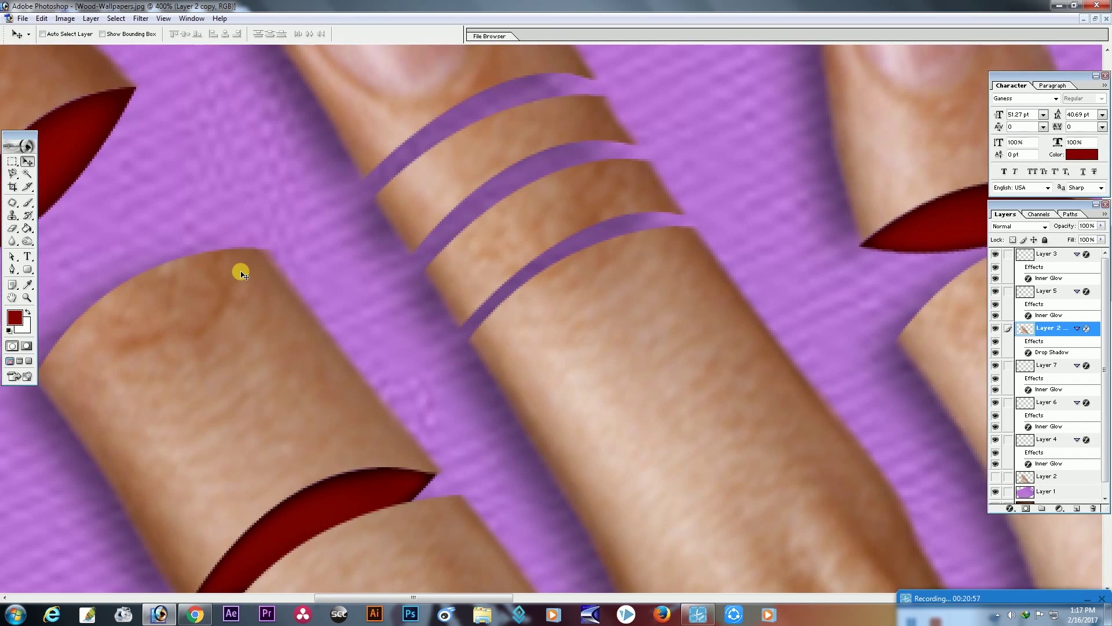
pyautogui.hotkey('ctrl', '+')
pyautogui.moveTo(343, 225)
pyautogui.mouseDown()
pyautogui.moveTo(425, 273)
pyautogui.moveTo(427, 262)
pyautogui.mouseUp()
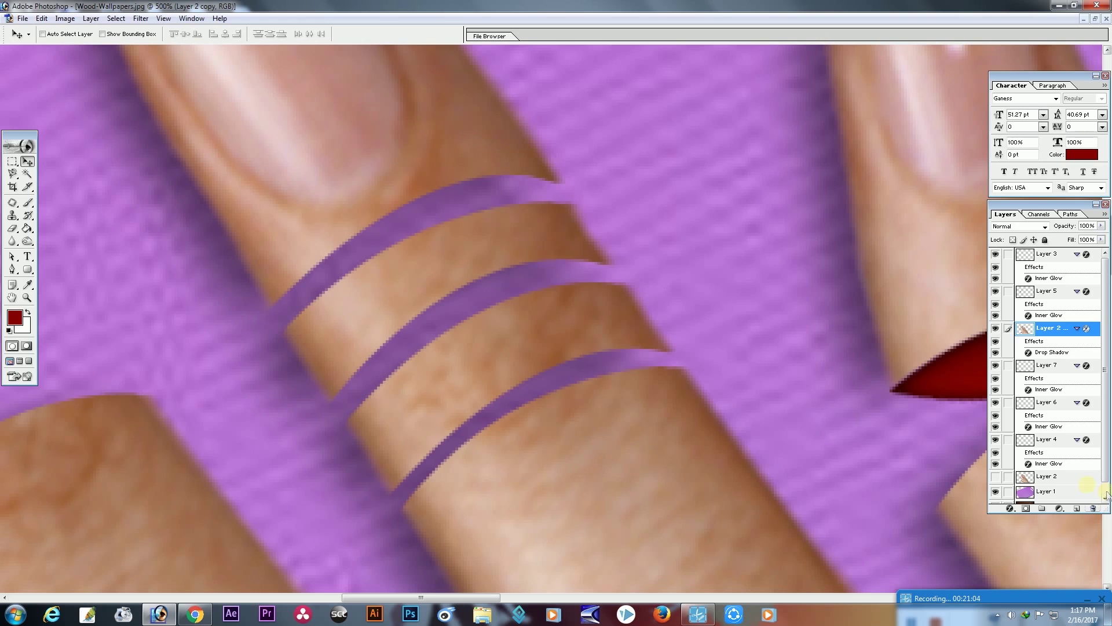
# - Add a new layer and draw a closed curved Pen outline around the top cut
pyautogui.click(1079, 509)
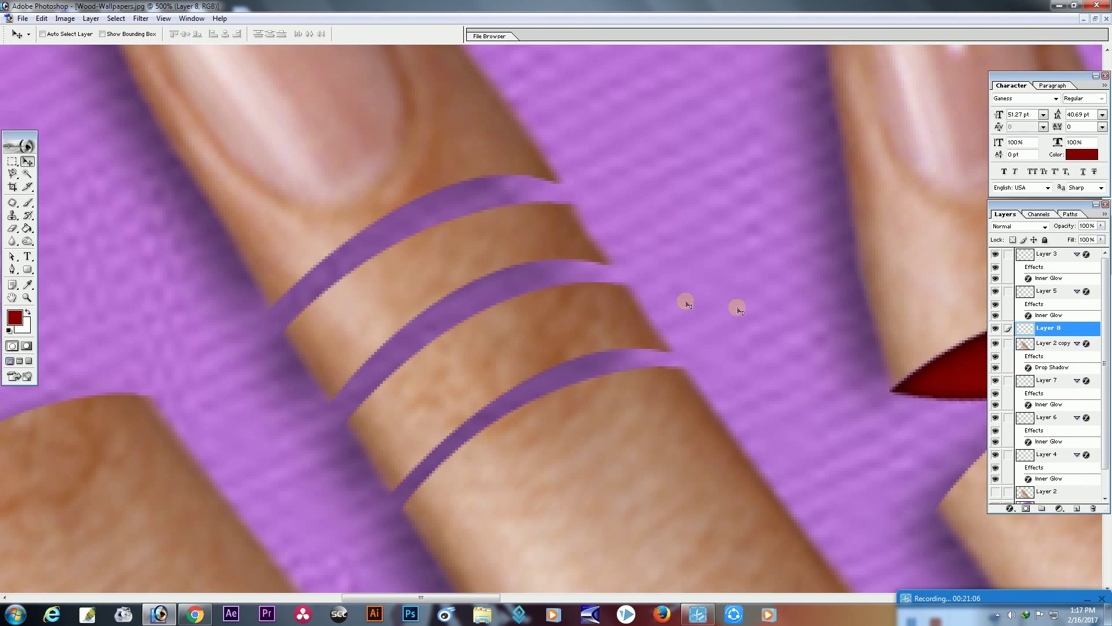
pyautogui.click(13, 270)
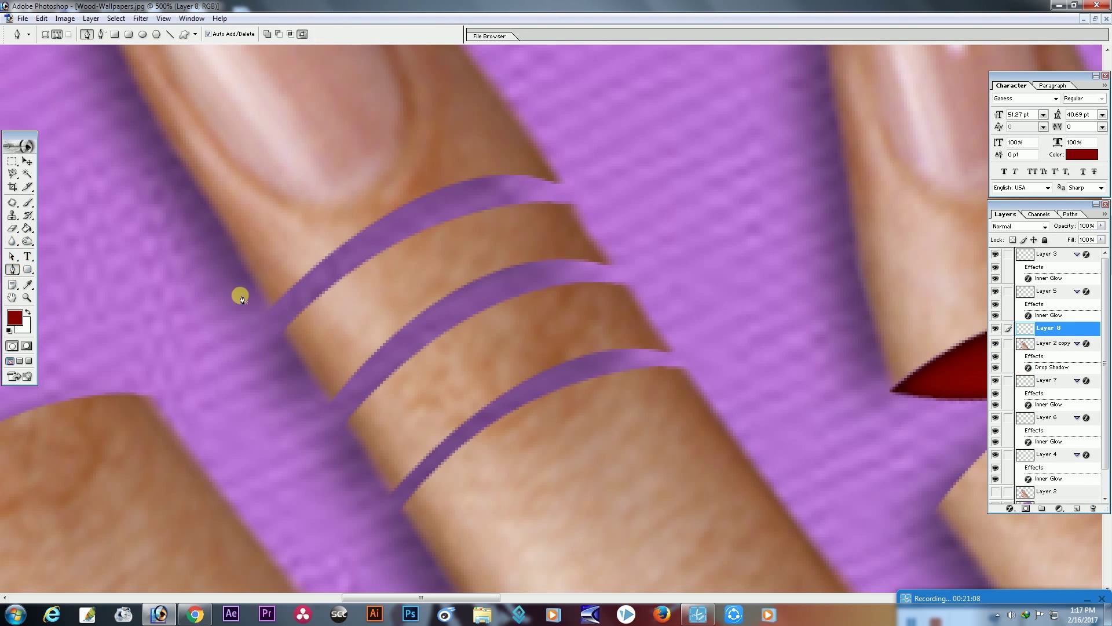
pyautogui.click(270, 309)
pyautogui.moveTo(557, 183); pyautogui.dragTo(687, 228)
pyautogui.click(556, 183)
pyautogui.moveTo(269, 310)
pyautogui.mouseDown()
pyautogui.moveTo(224, 323)
pyautogui.moveTo(178, 316)
pyautogui.mouseUp()
# - Fill the top cut's selection with dark red on Layer 8 and deselect
pyautogui.rightClick(375, 244)
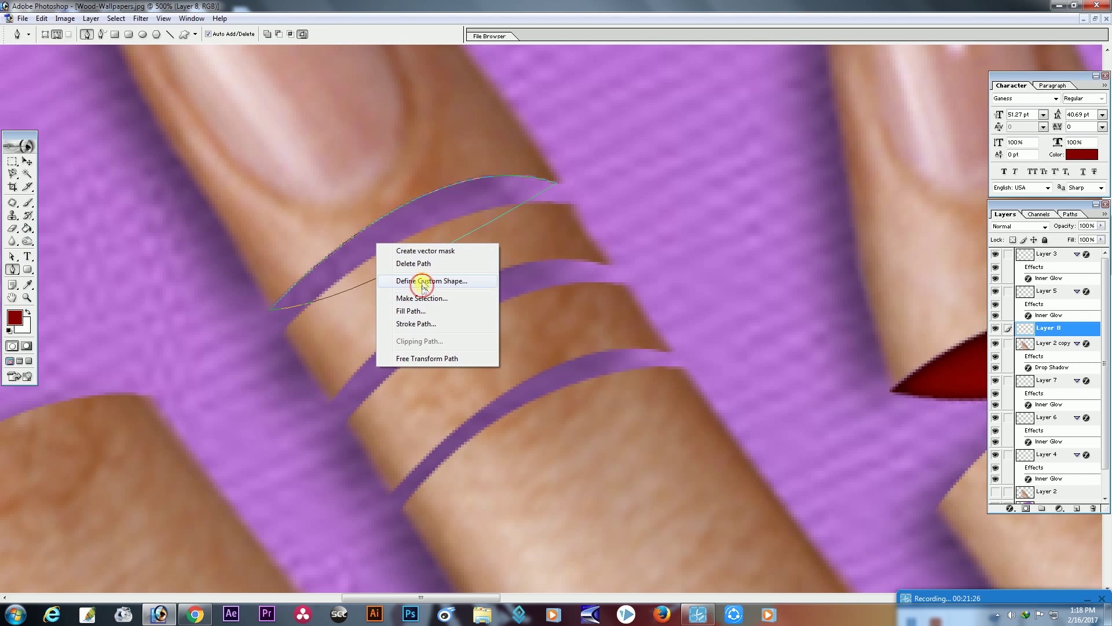
pyautogui.click(422, 299)
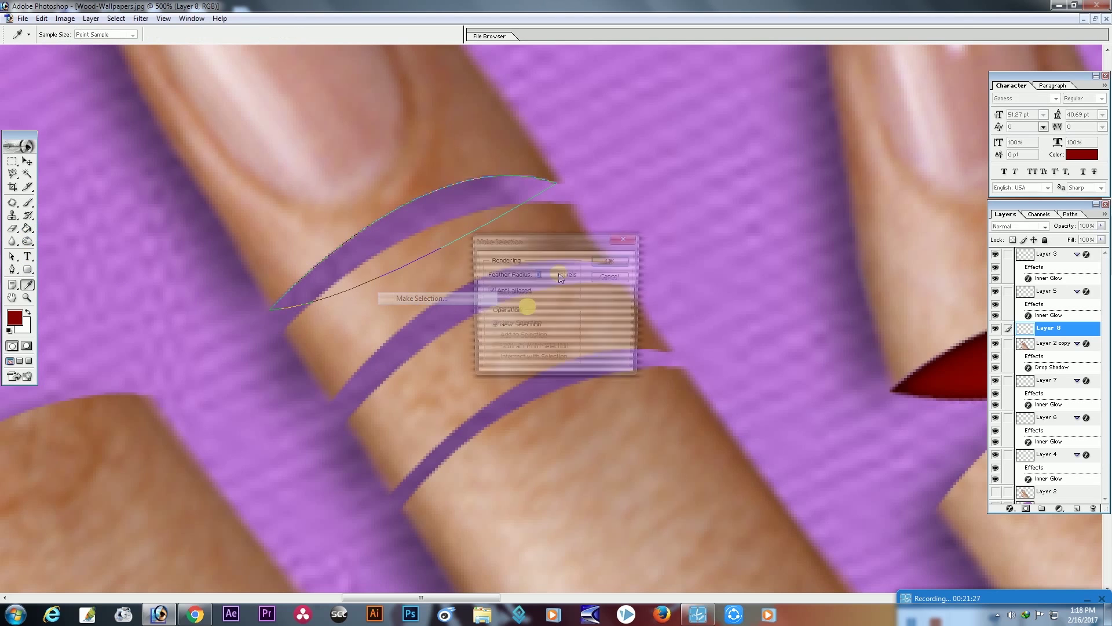
pyautogui.click(607, 262)
pyautogui.click(27, 228)
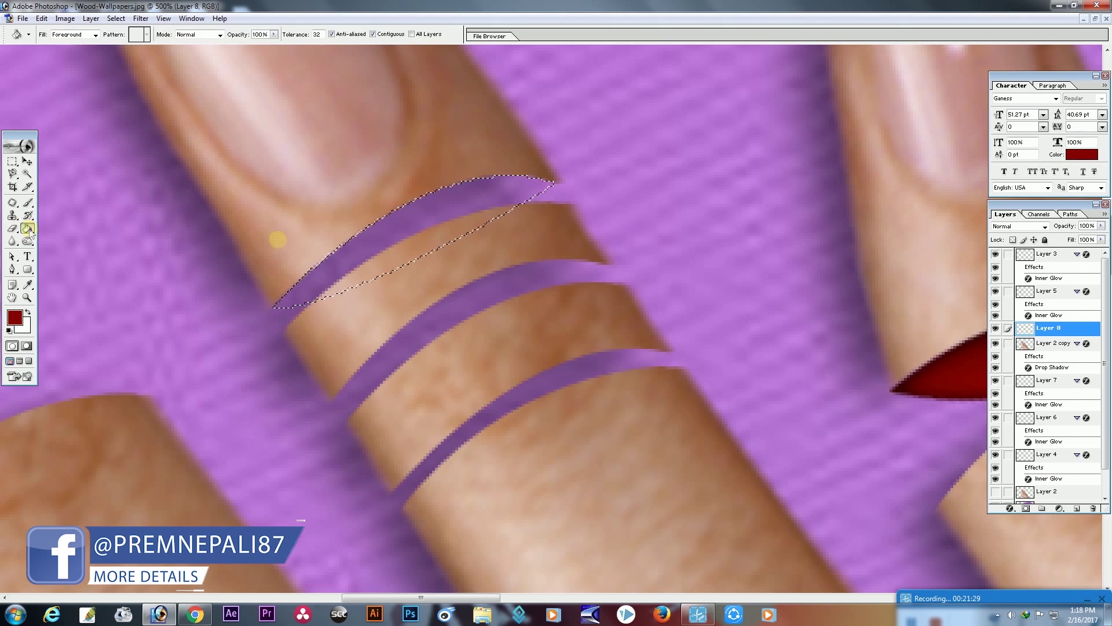
pyautogui.click(411, 229)
pyautogui.click(12, 187)
pyautogui.hotkey('ctrl', 'd')
# - Move Layer 8 beneath Layer 2 copy in the Layers panel
pyautogui.click(27, 161)
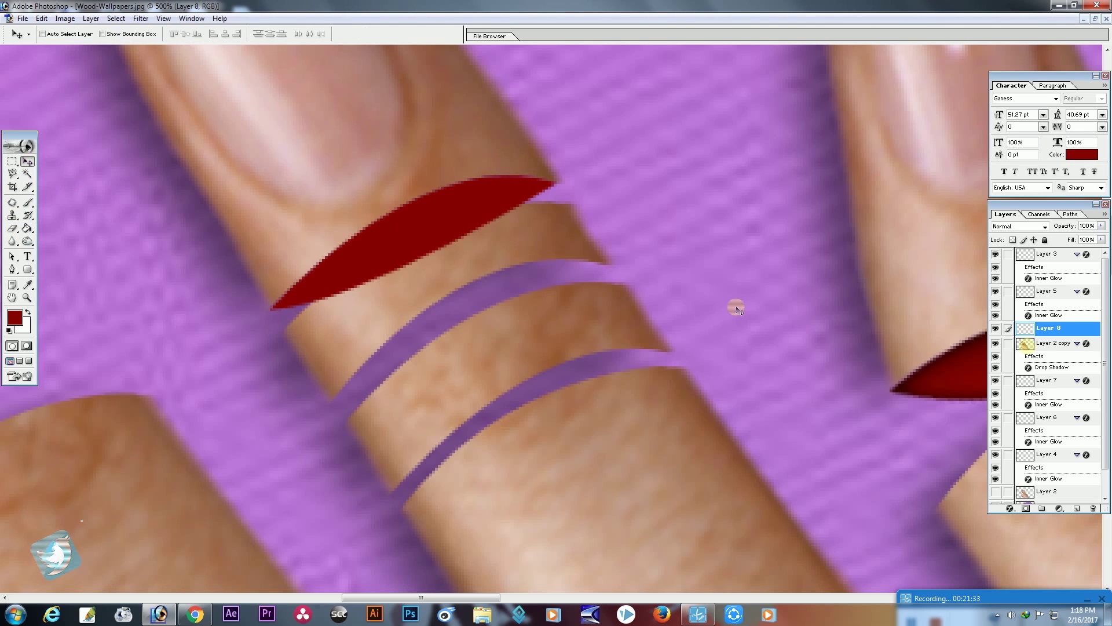
pyautogui.click(1065, 367)
pyautogui.moveTo(1069, 374); pyautogui.dragTo(1068, 374)
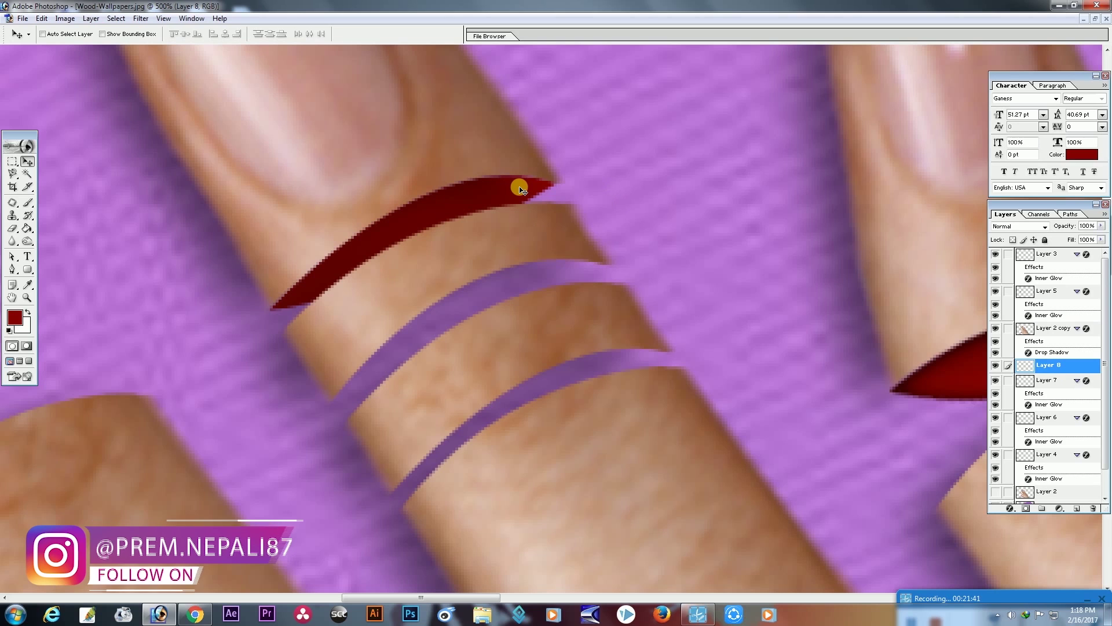
# - Give Layer 8 a black Inner Glow in Normal mode with an adjusted size
pyautogui.rightClick(1086, 369)
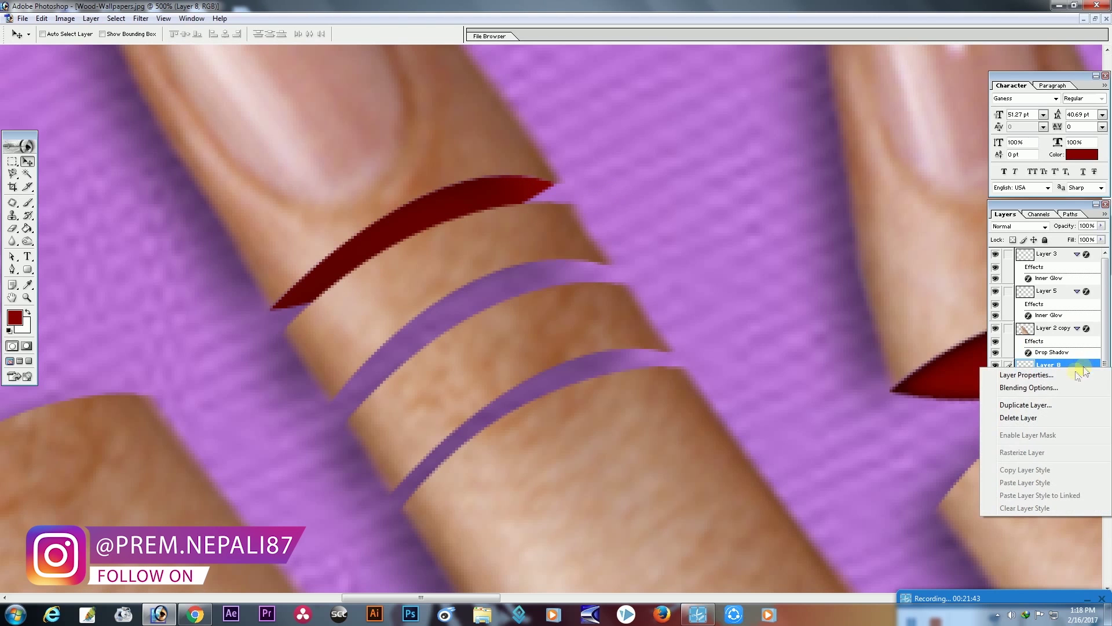
pyautogui.click(1031, 386)
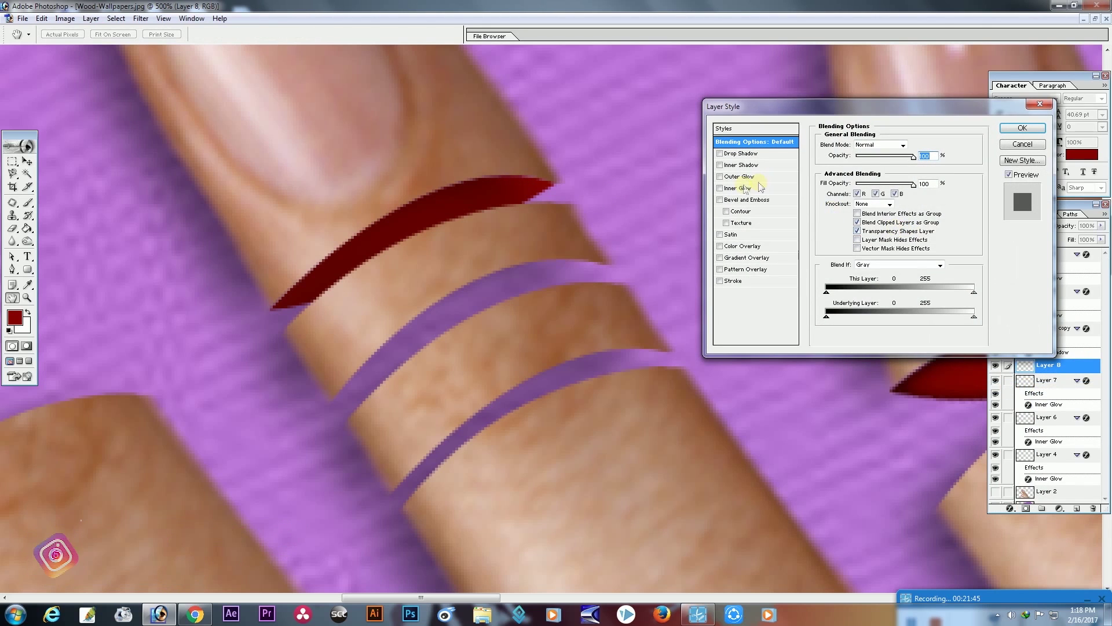
pyautogui.click(720, 188)
pyautogui.click(903, 145)
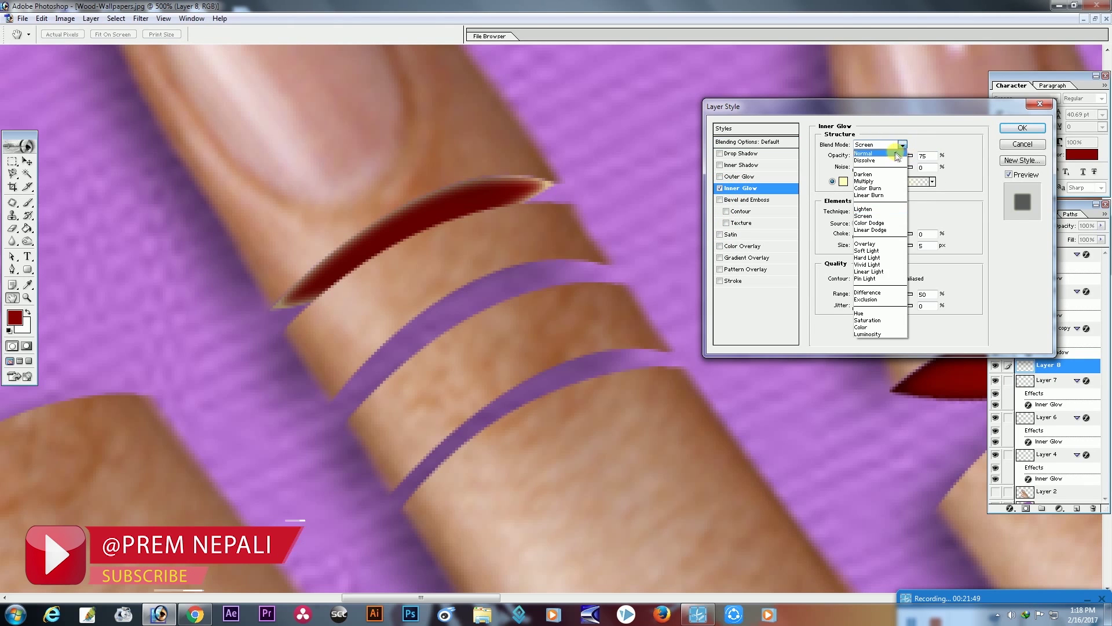
pyautogui.click(869, 152)
pyautogui.click(843, 181)
pyautogui.moveTo(605, 264); pyautogui.dragTo(695, 355)
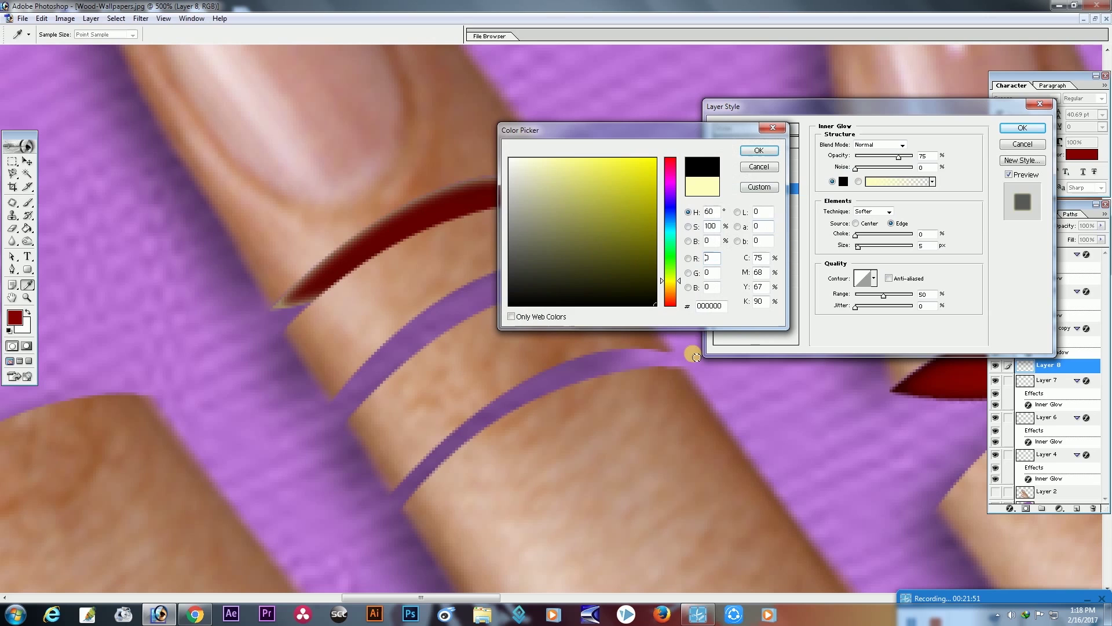
pyautogui.click(775, 154)
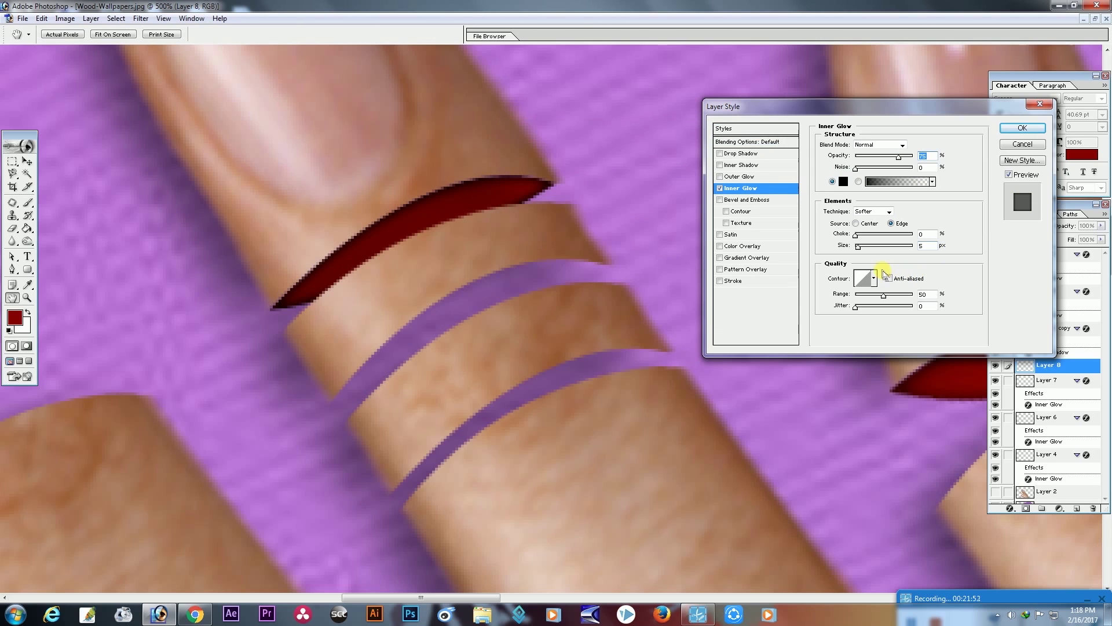
pyautogui.moveTo(859, 248); pyautogui.dragTo(862, 251)
pyautogui.click(1011, 129)
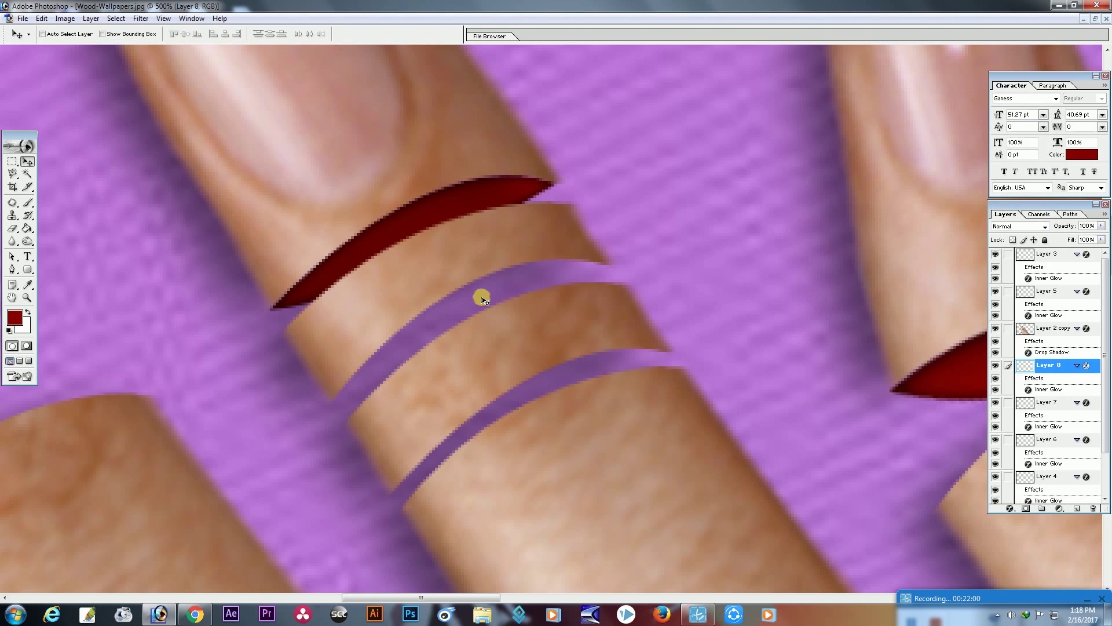
# - Add Layer 9 and draw a closed curved Pen outline around the second cut
pyautogui.hotkey('ctrl', '+')
pyautogui.hotkey('ctrl', '+')
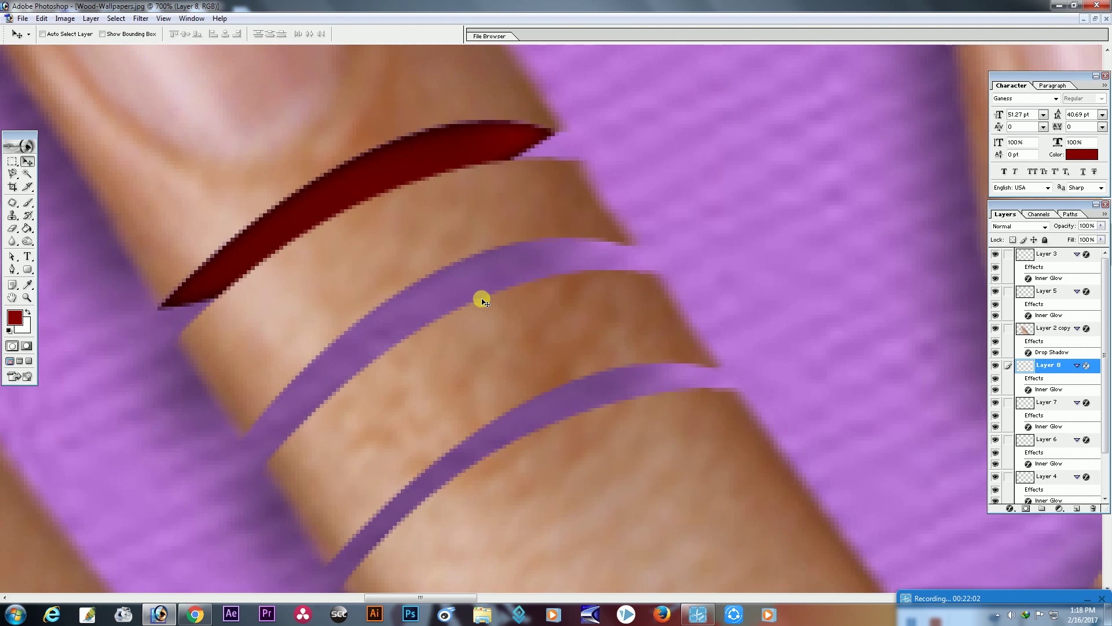
pyautogui.moveTo(442, 382); pyautogui.dragTo(508, 350)
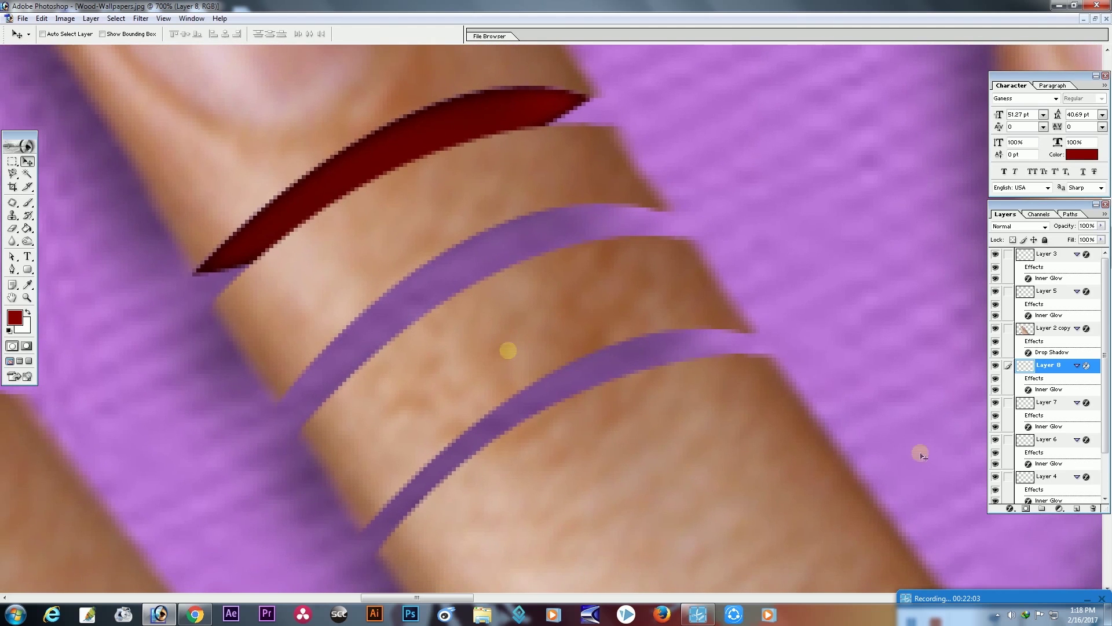
pyautogui.click(1078, 509)
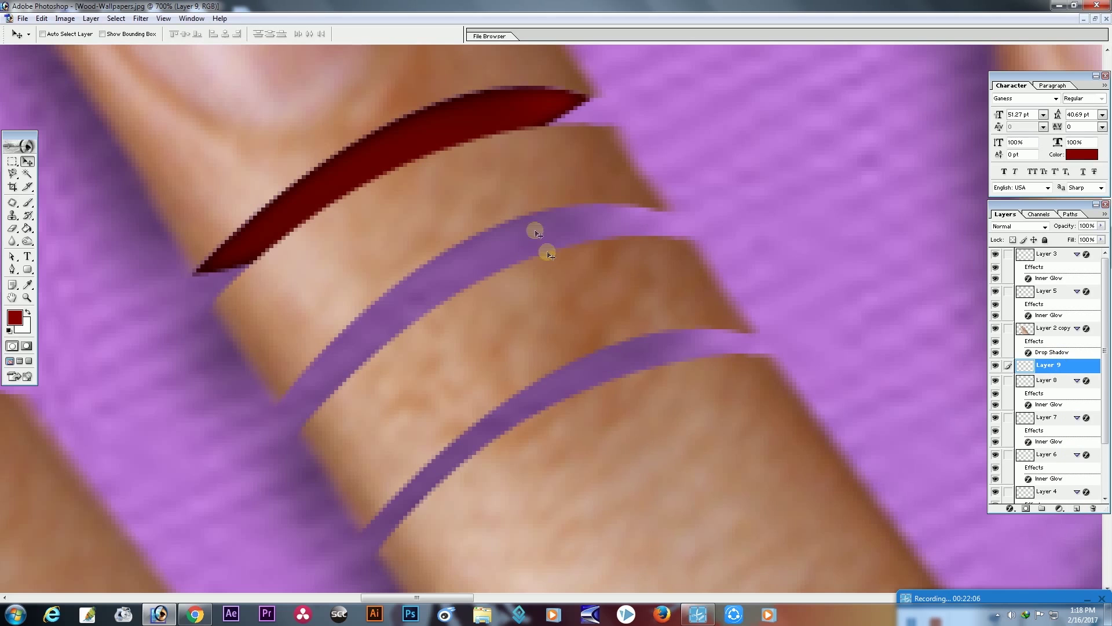
pyautogui.click(11, 269)
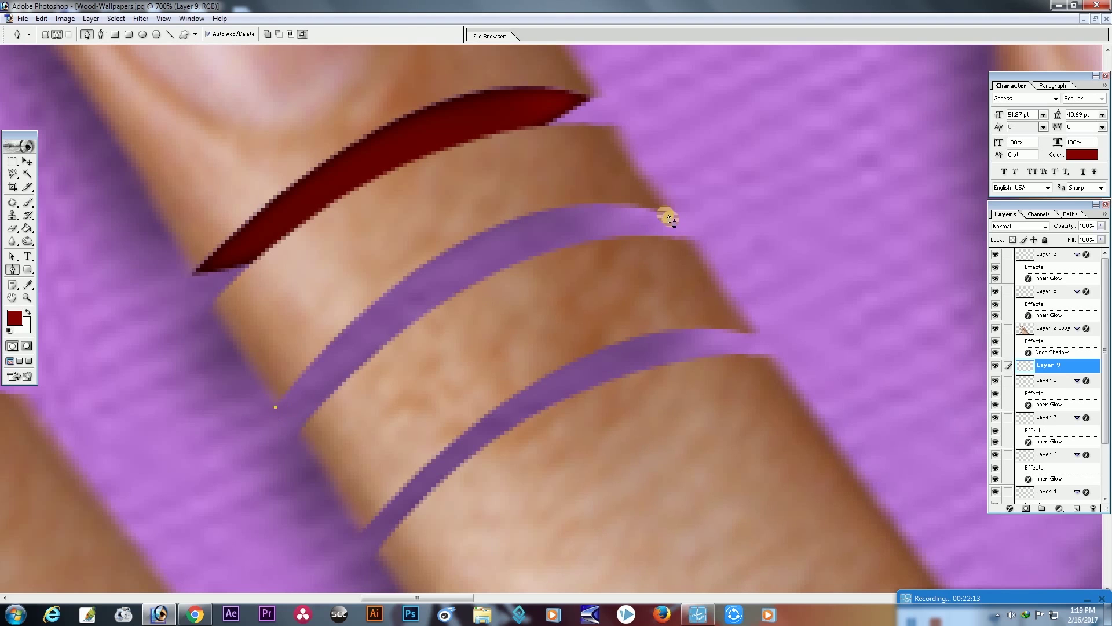
pyautogui.moveTo(665, 211)
pyautogui.mouseDown()
pyautogui.moveTo(863, 264)
pyautogui.moveTo(885, 257)
pyautogui.mouseUp()
pyautogui.click(665, 211)
pyautogui.moveTo(277, 407); pyautogui.dragTo(176, 420)
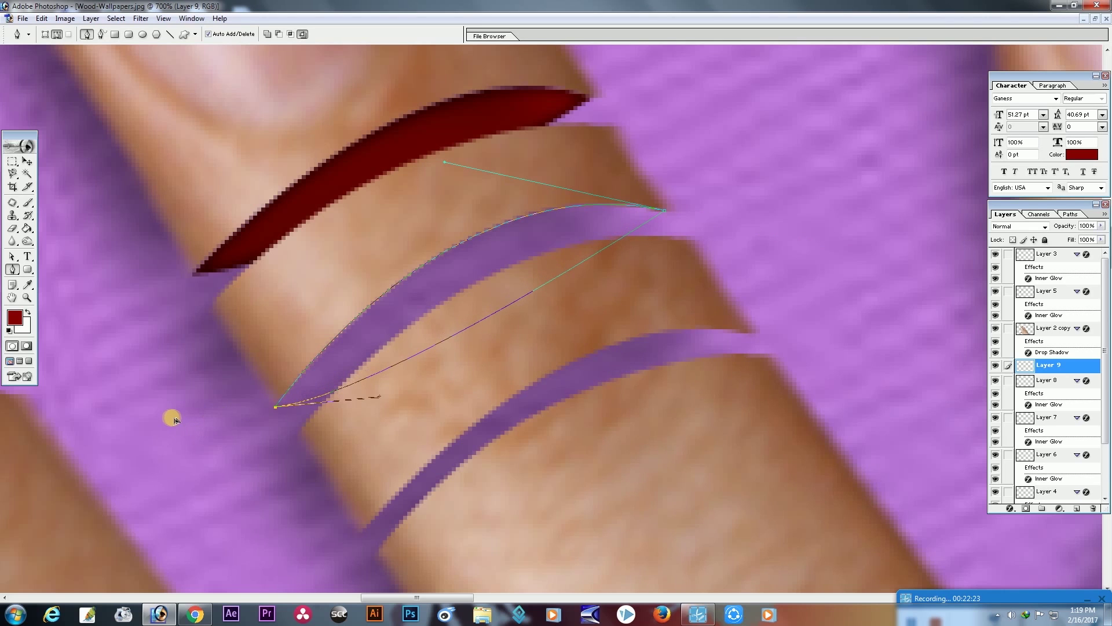
# - Fill the second cut's selection with dark red and deselect
pyautogui.rightClick(484, 260)
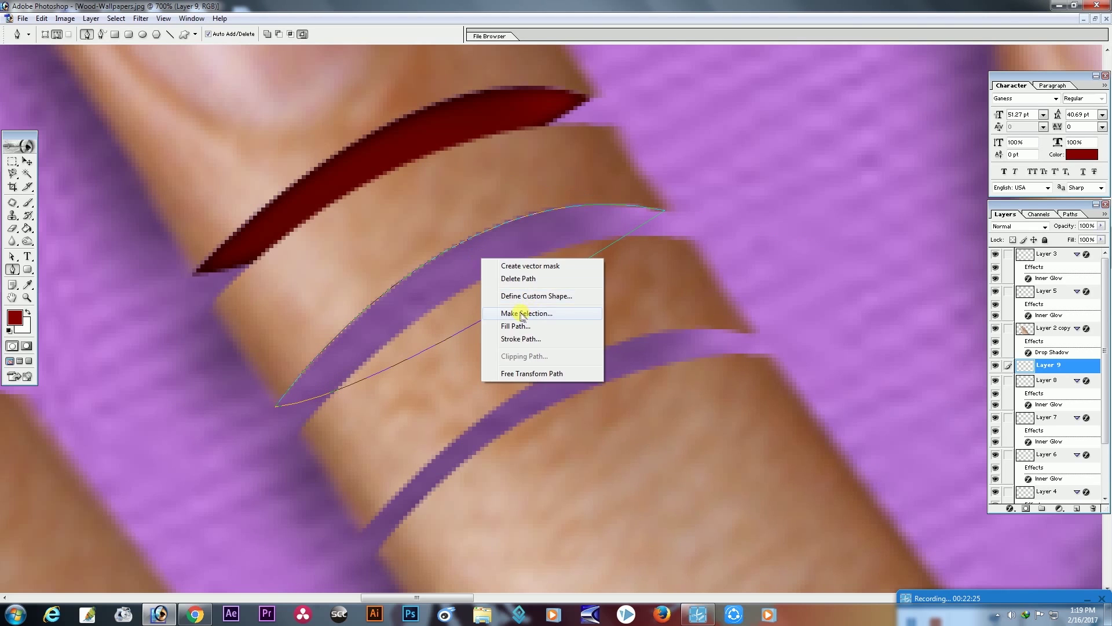
pyautogui.click(524, 312)
pyautogui.click(615, 259)
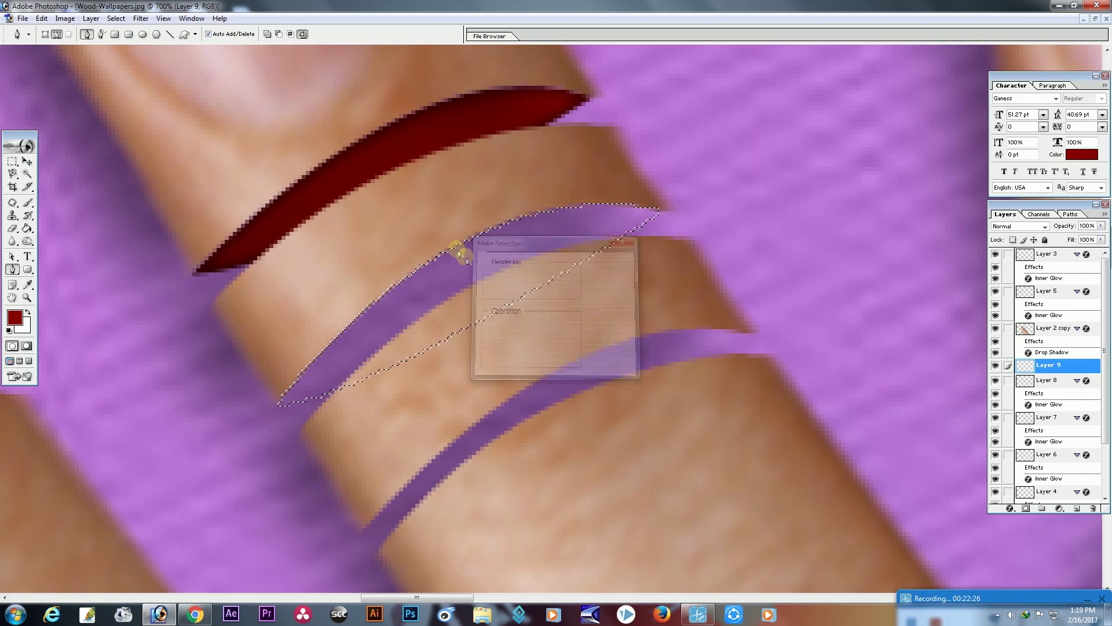
pyautogui.click(27, 228)
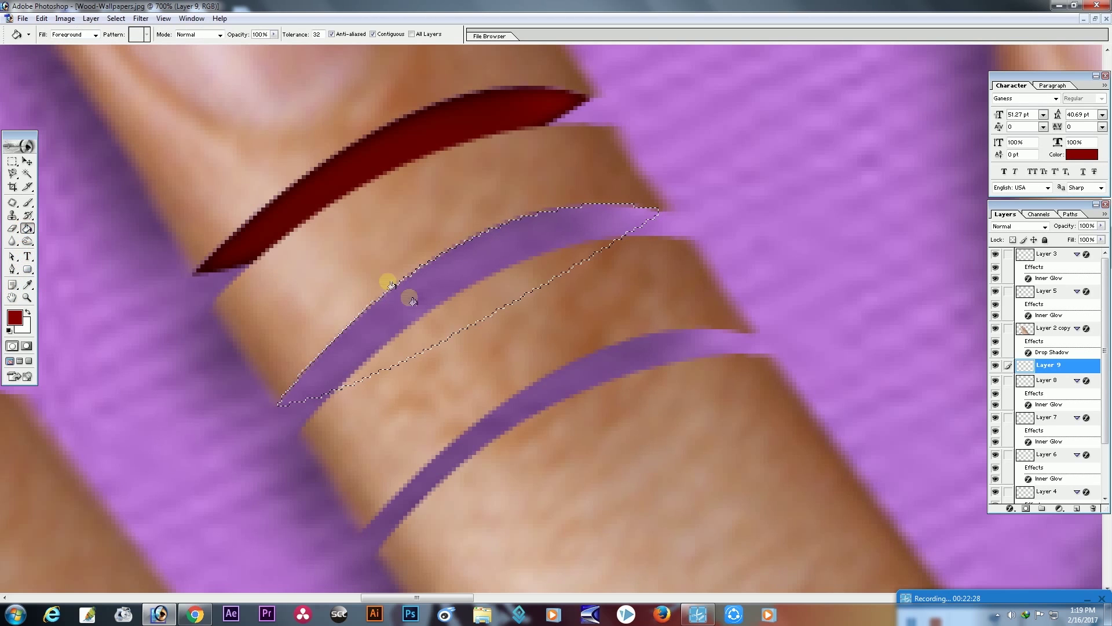
pyautogui.click(467, 306)
pyautogui.click(12, 187)
pyautogui.hotkey('ctrl', 'd')
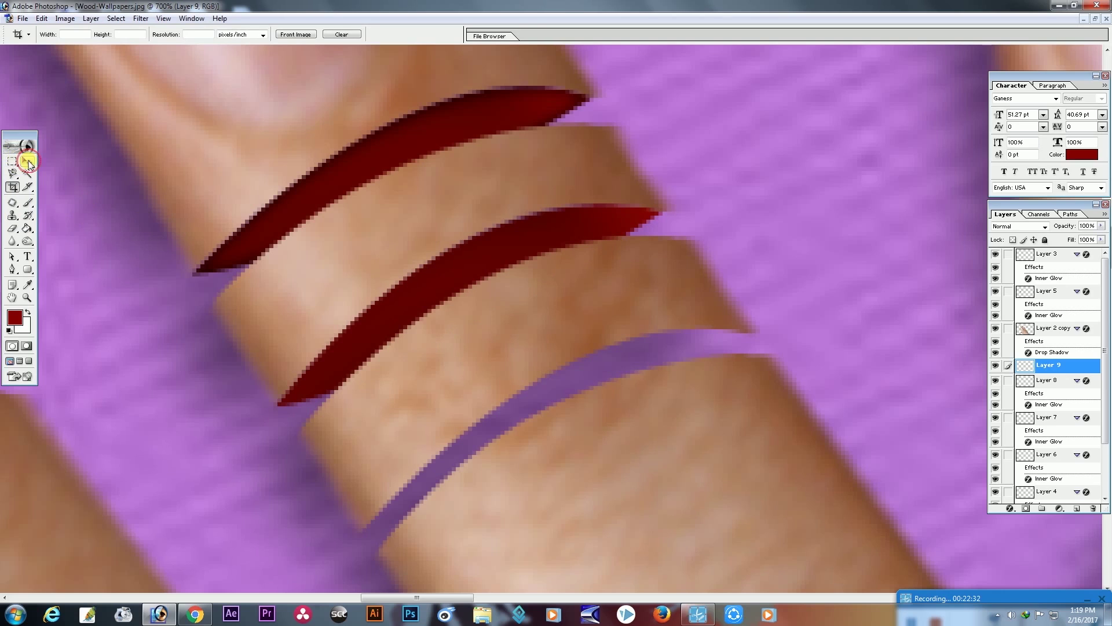
pyautogui.click(27, 162)
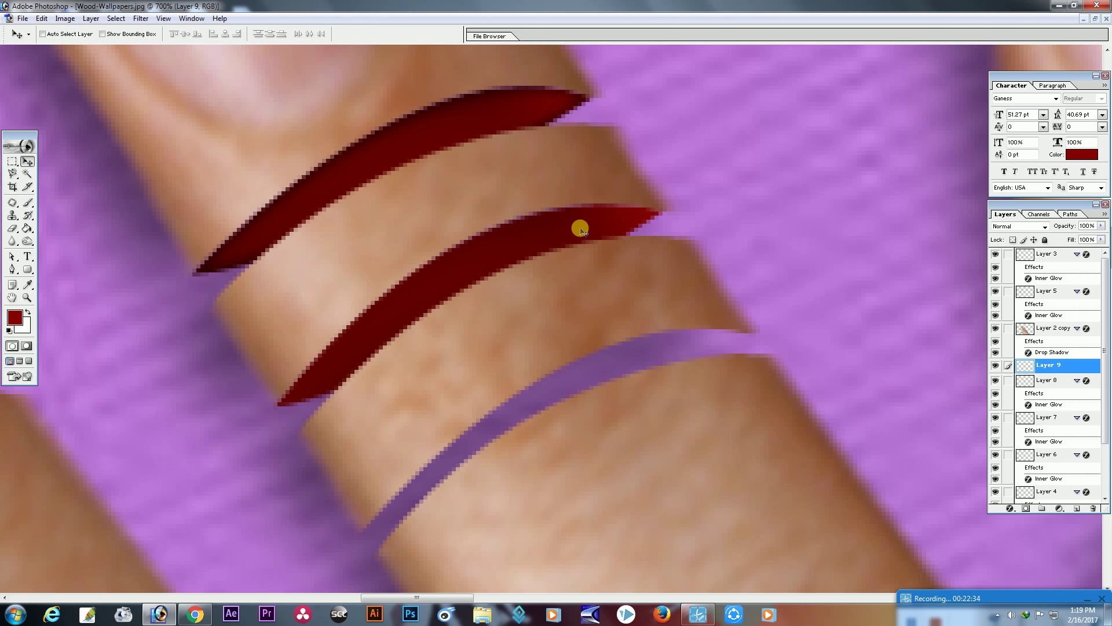
# - Nudge Layer 9's red fill up one pixel and commit a free transform
pyautogui.press('Up')
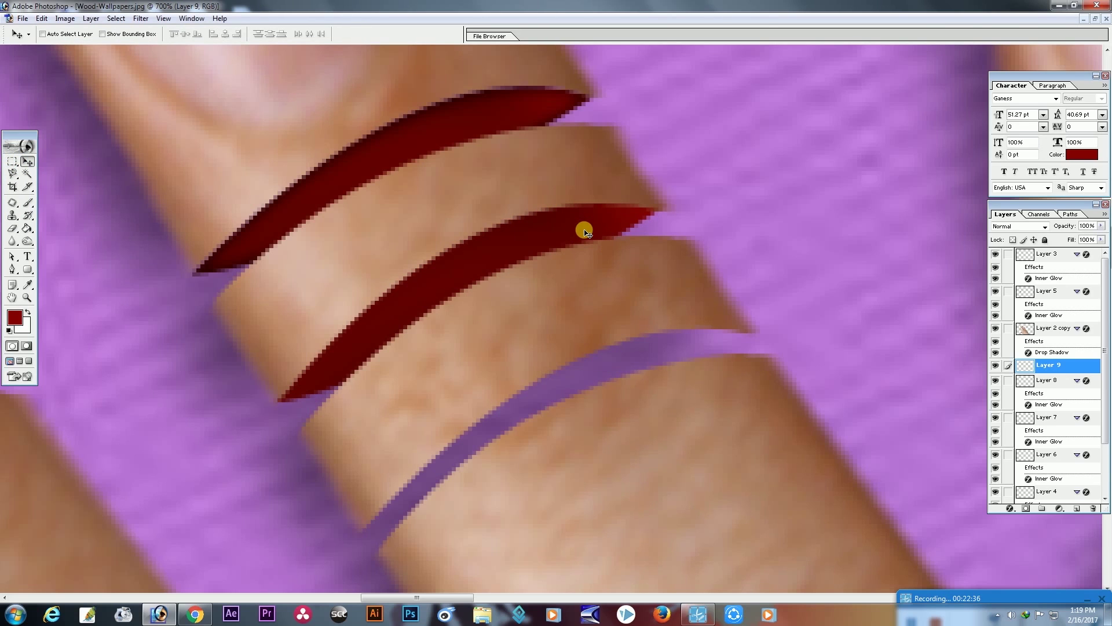
pyautogui.press('Down')
pyautogui.press('Up')
pyautogui.hotkey('ctrl', 't')
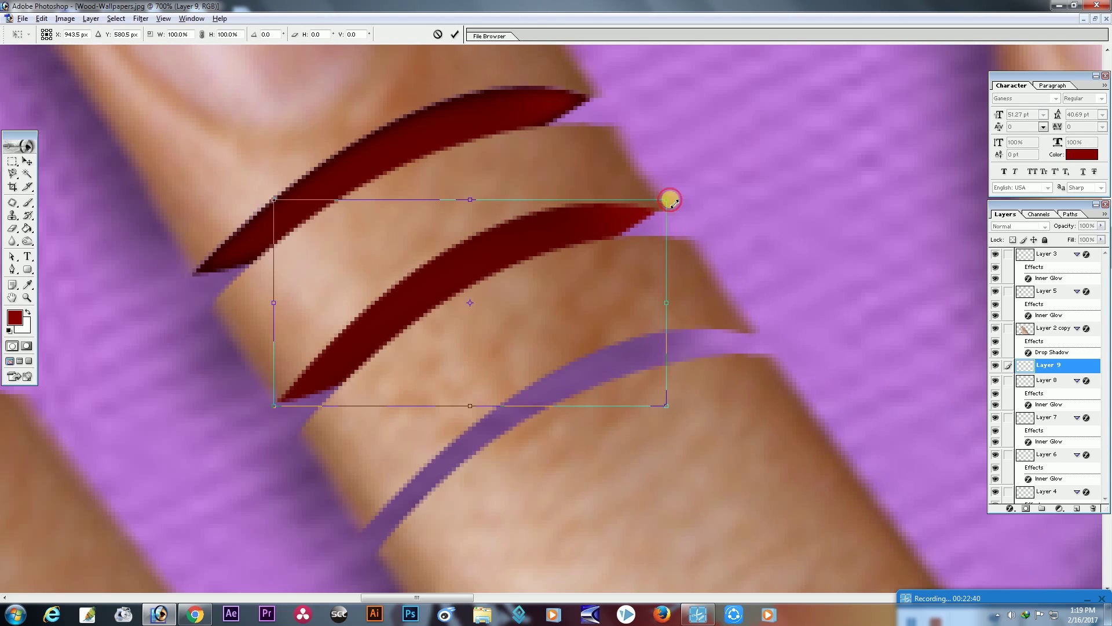
pyautogui.press('Return')
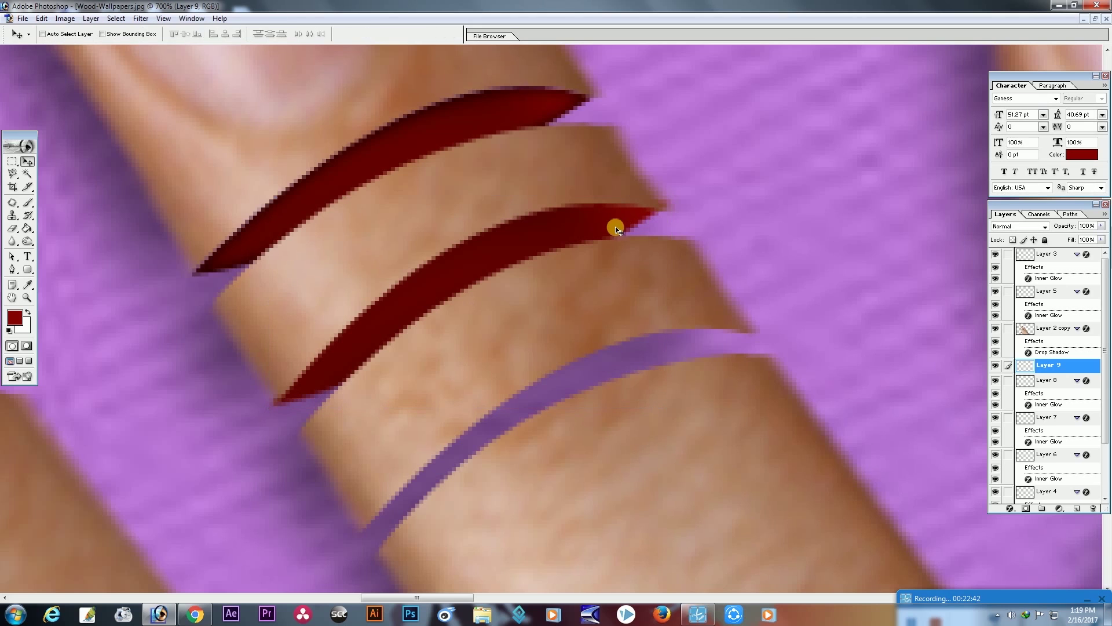
# - Apply an Inner Shadow to Layer 9 and make Layer 2 copy active
pyautogui.rightClick(1065, 365)
pyautogui.click(1037, 387)
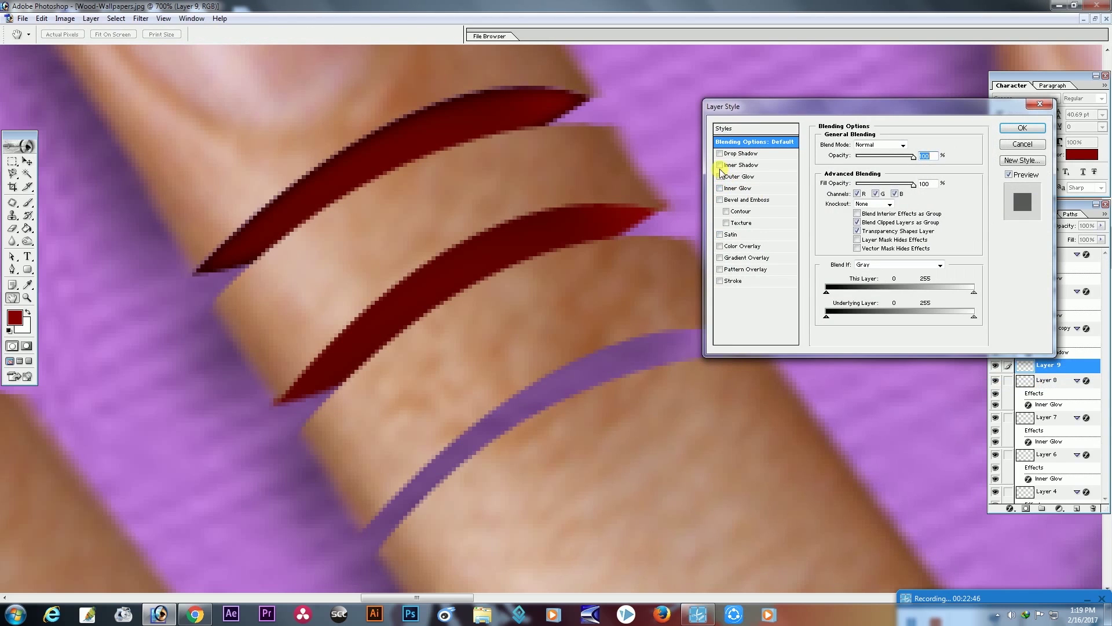
pyautogui.click(739, 165)
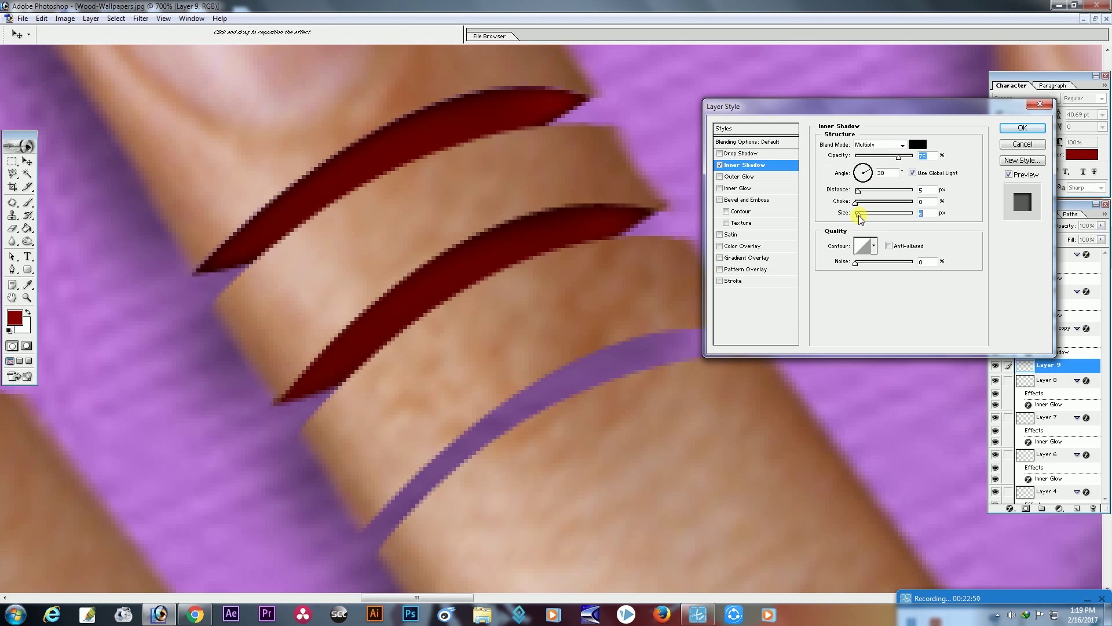
pyautogui.click(1022, 127)
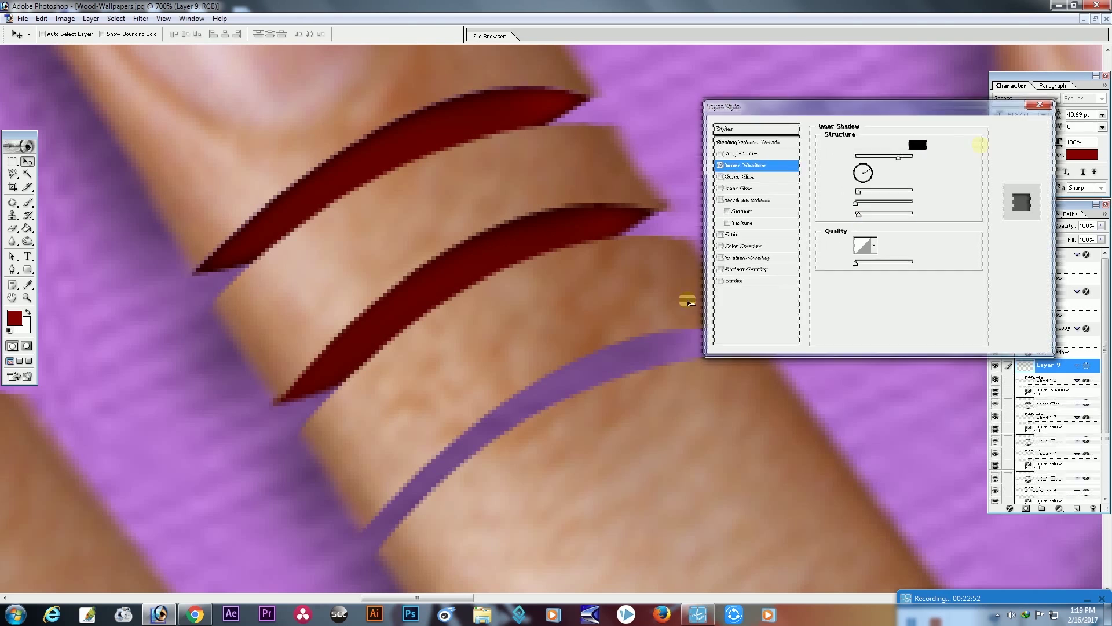
pyautogui.moveTo(585, 375); pyautogui.dragTo(584, 227)
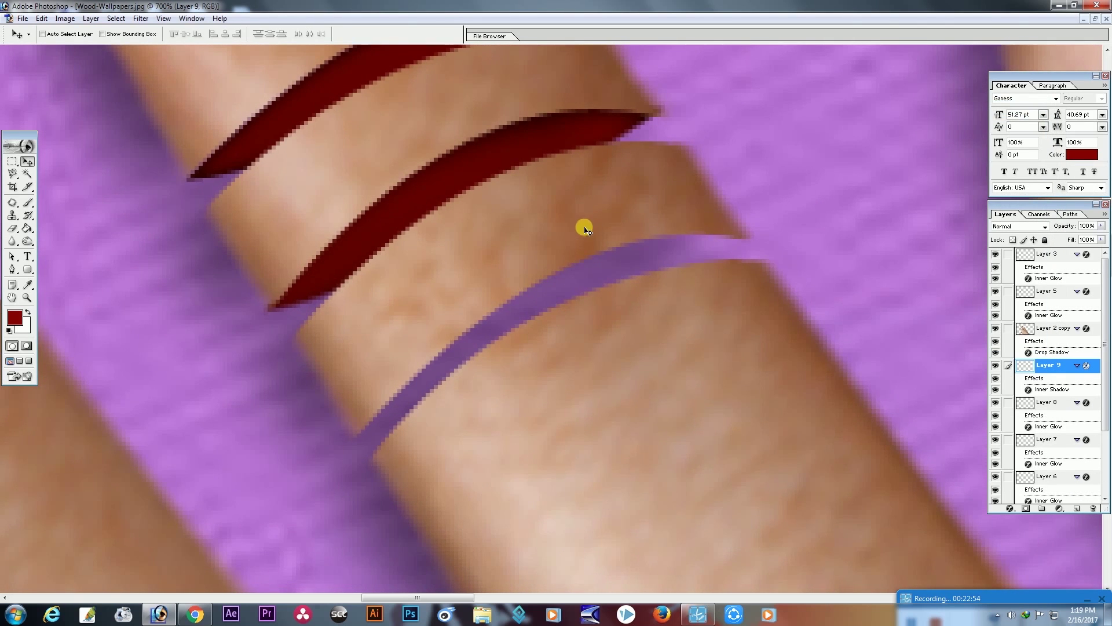
pyautogui.keyDown('ctrl'); pyautogui.click(585, 229); pyautogui.keyUp('ctrl')
# - Draw a closed curved Pen outline around the third cut and turn it into a selection
pyautogui.click(13, 270)
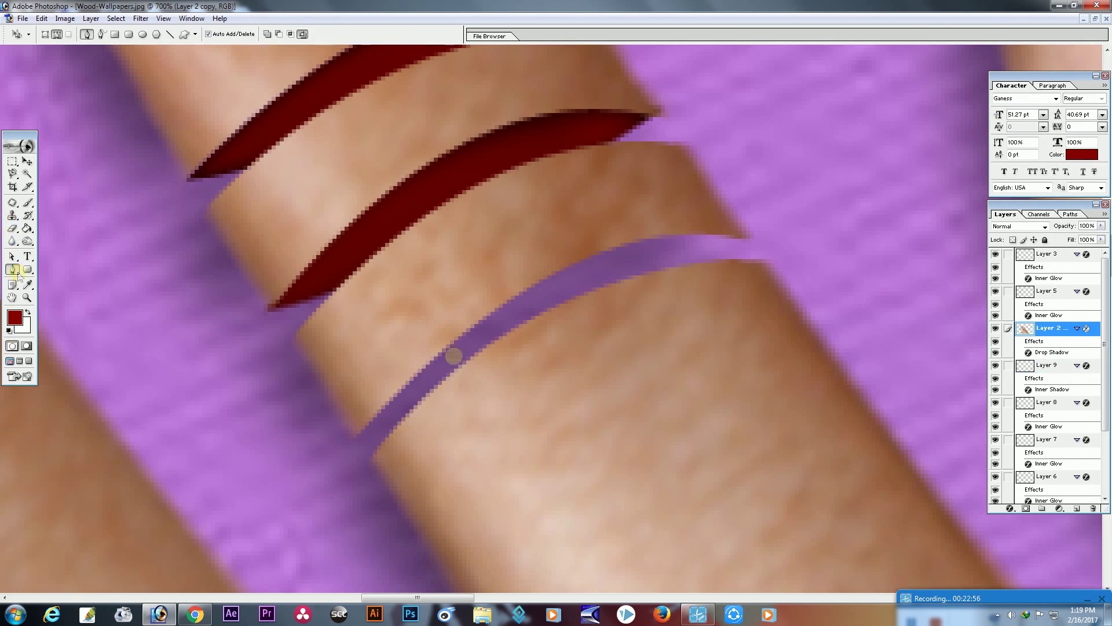
pyautogui.click(354, 439)
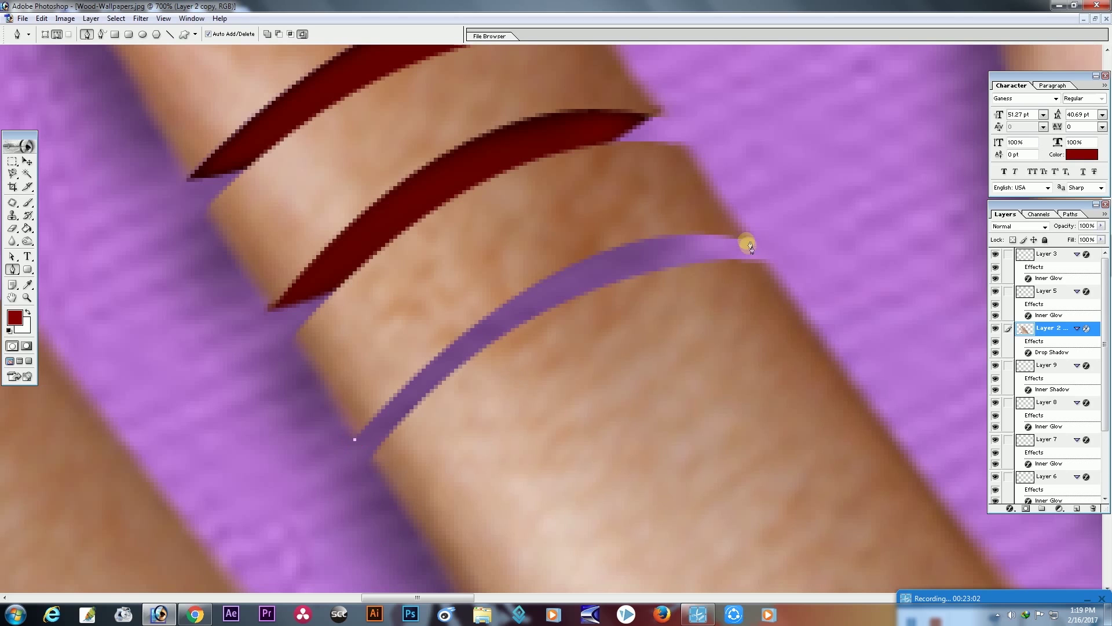
pyautogui.moveTo(745, 238); pyautogui.dragTo(948, 285)
pyautogui.click(746, 238)
pyautogui.moveTo(355, 440); pyautogui.dragTo(223, 456)
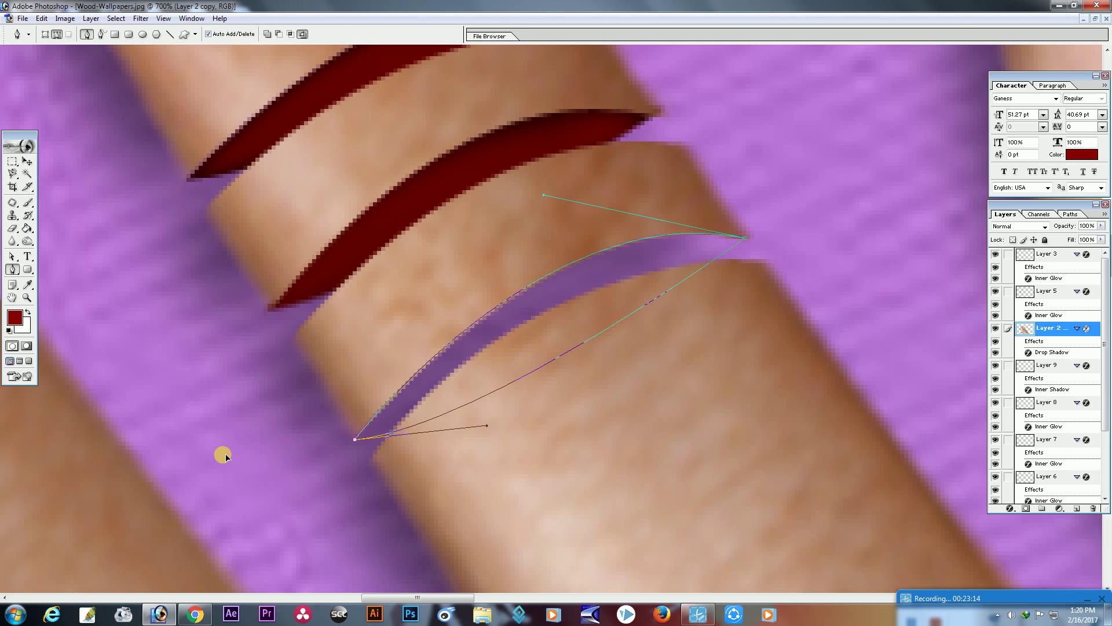
pyautogui.rightClick(589, 284)
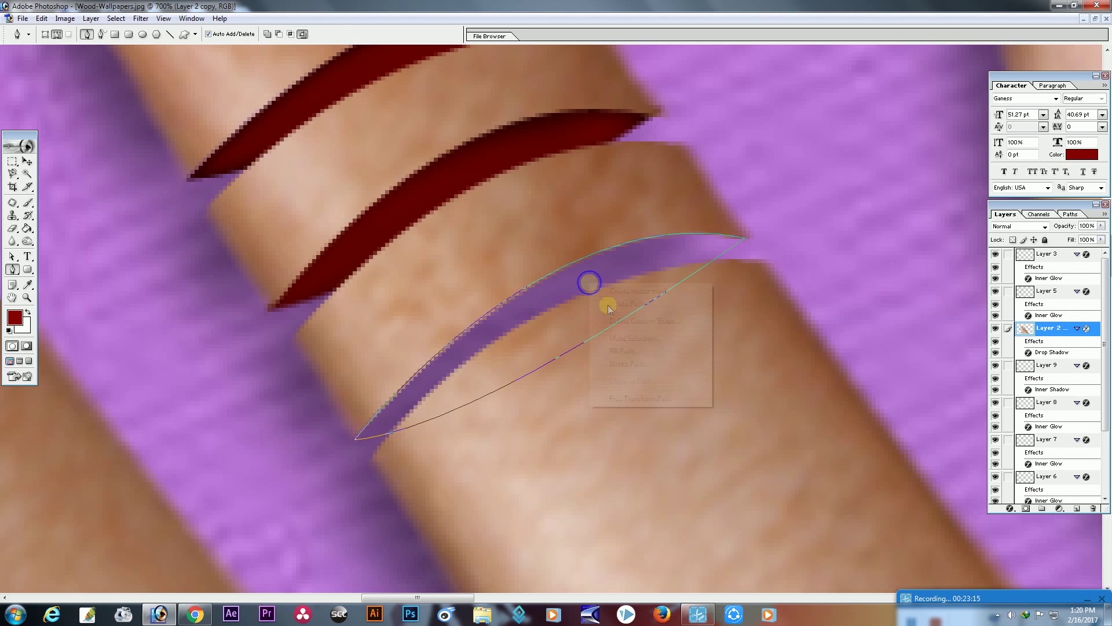
pyautogui.click(611, 339)
pyautogui.click(613, 261)
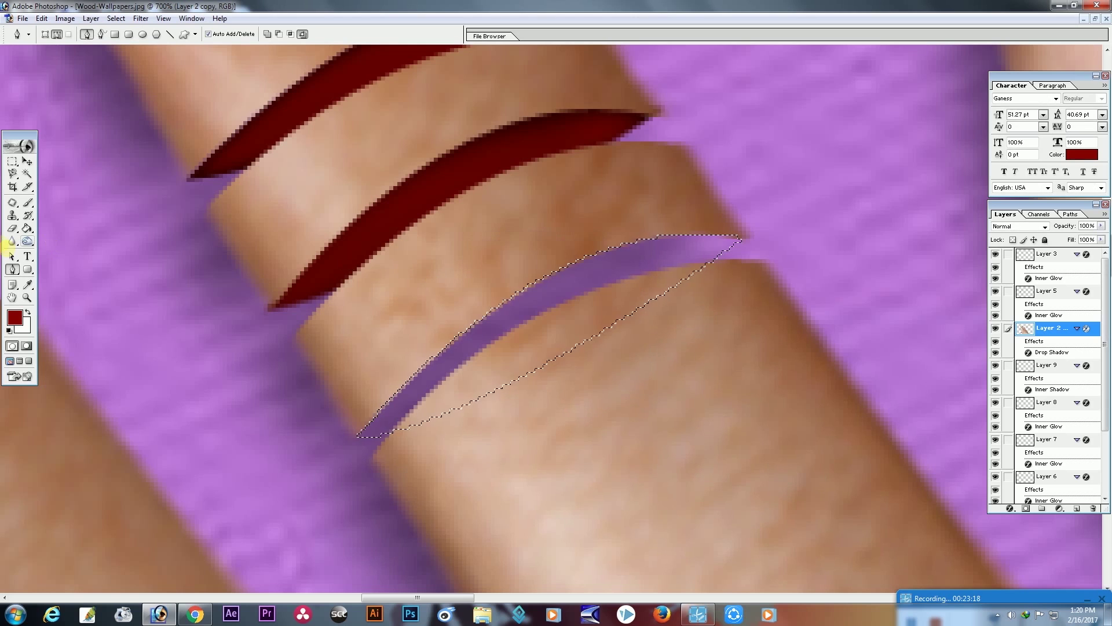
# - Fill the cut with dark red, then delete that fill from the finger layer
pyautogui.click(27, 228)
pyautogui.click(531, 321)
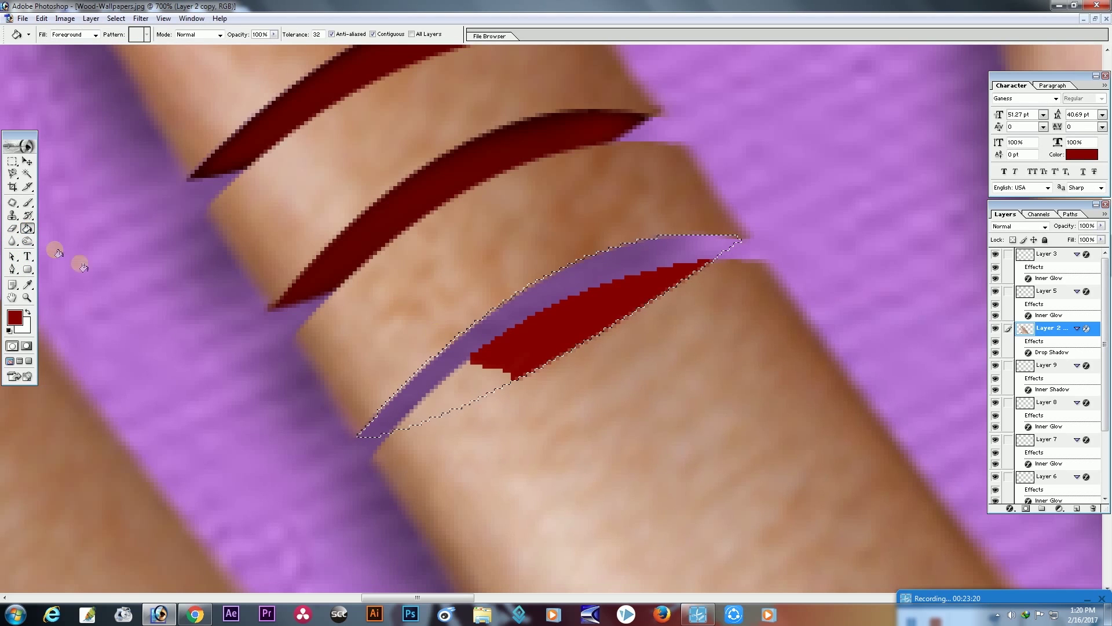
pyautogui.hotkey('ctrl', 'z')
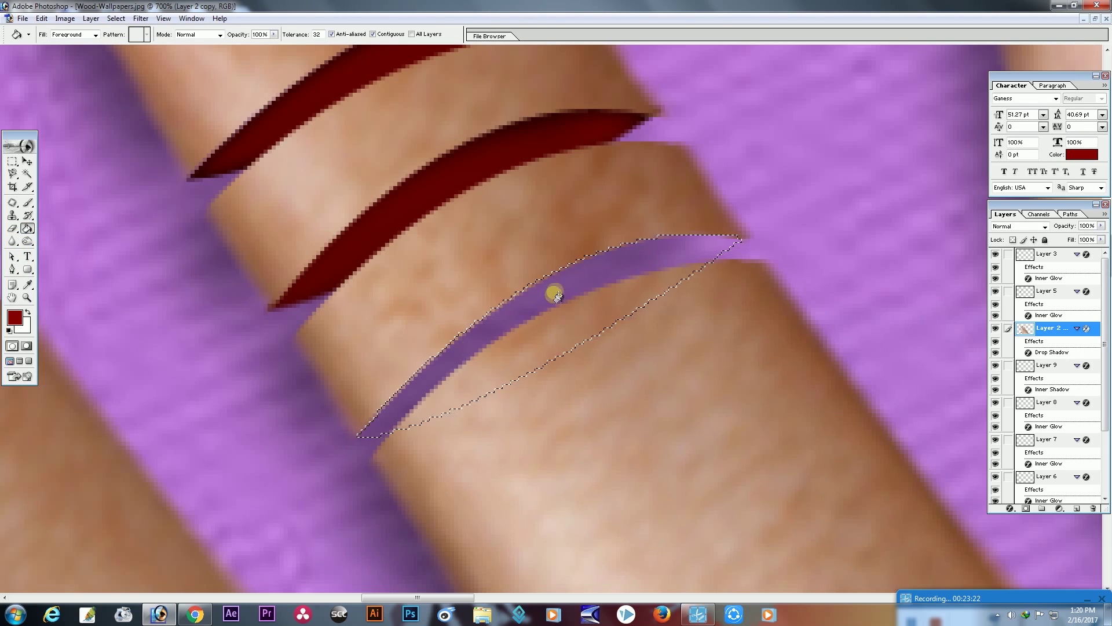
pyautogui.click(554, 292)
pyautogui.click(13, 186)
pyautogui.click(93, 199)
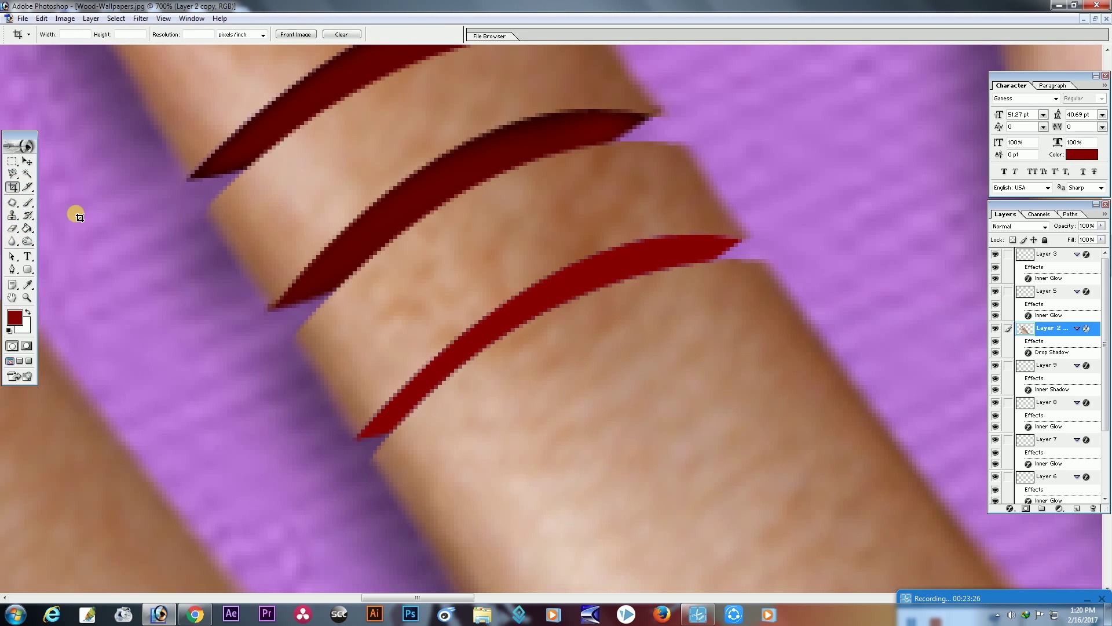
pyautogui.click(27, 161)
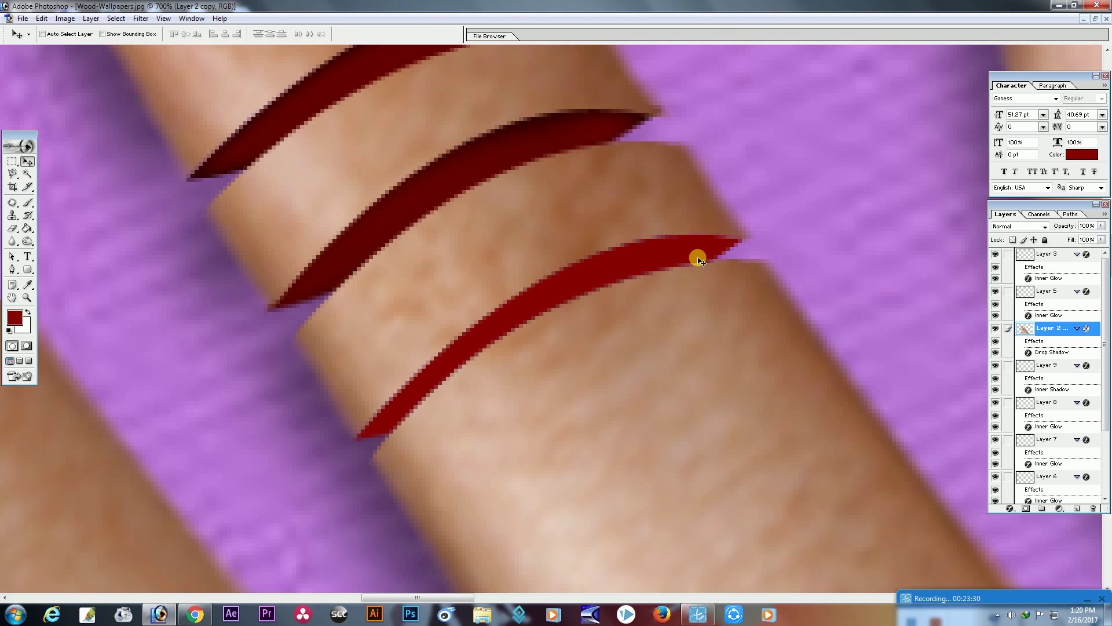
pyautogui.hotkey('ctrl', 'Return')
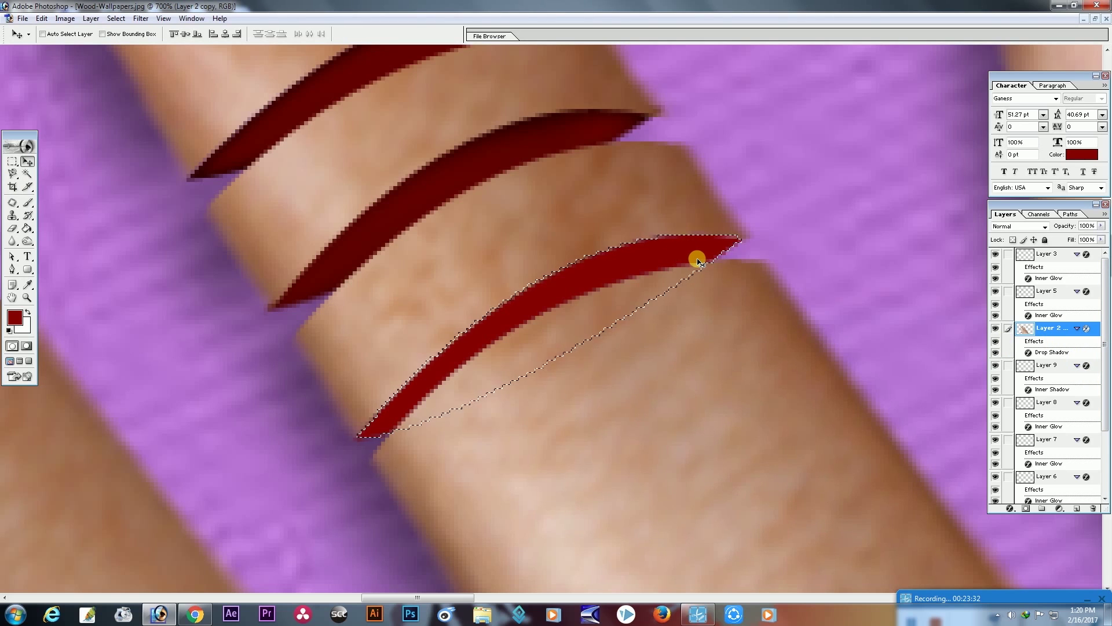
pyautogui.press('Delete')
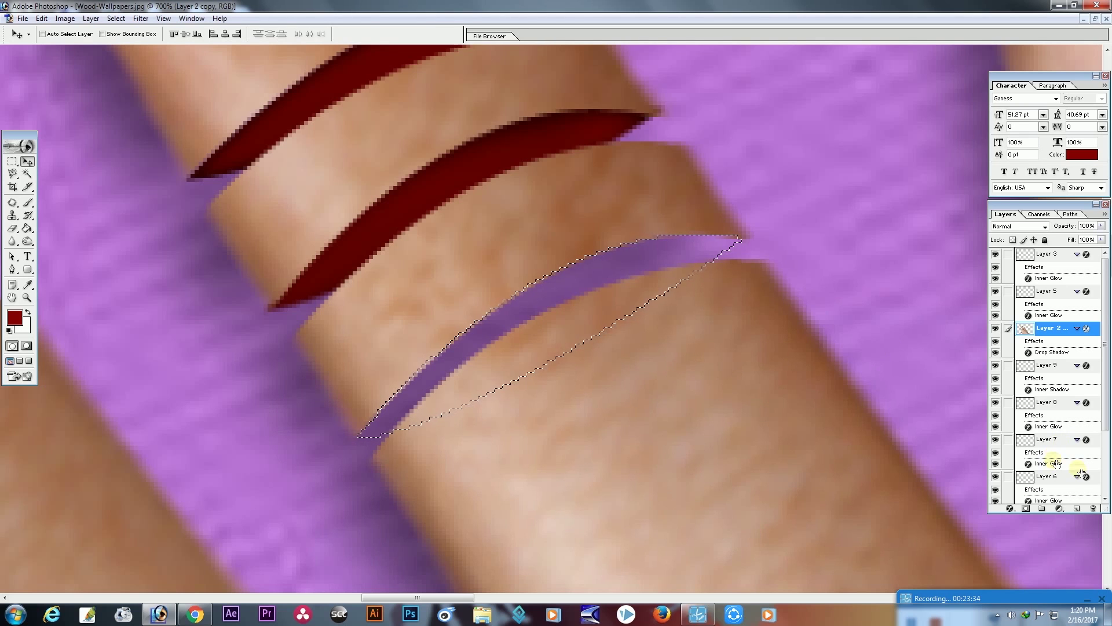
# - Fill the cut dark red on new Layer 10 and move it below Layer 2 copy
pyautogui.click(1077, 508)
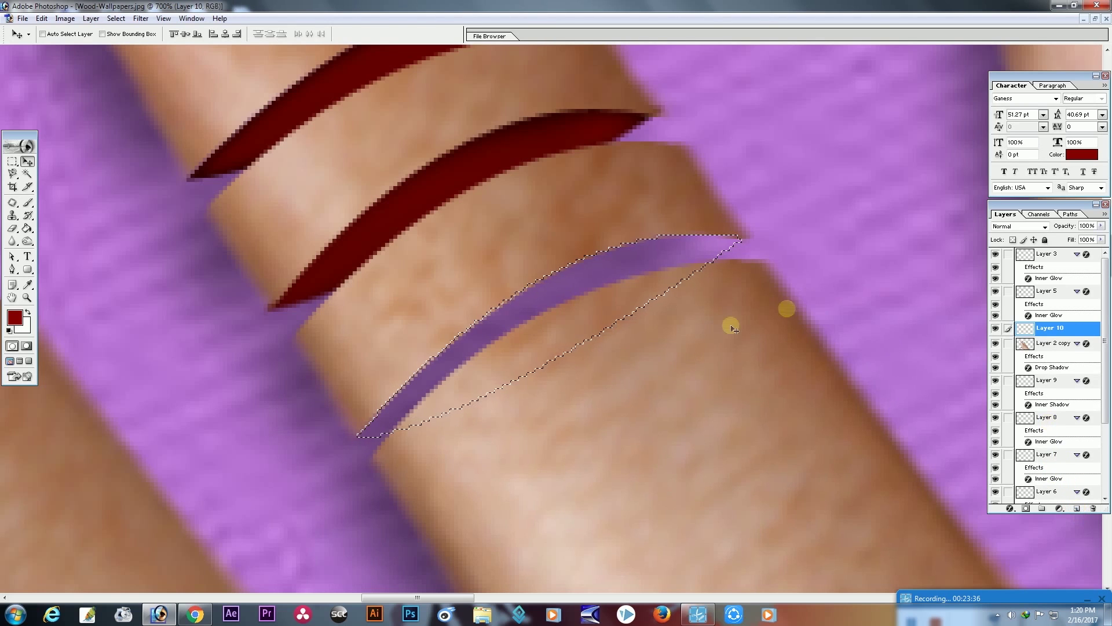
pyautogui.click(28, 227)
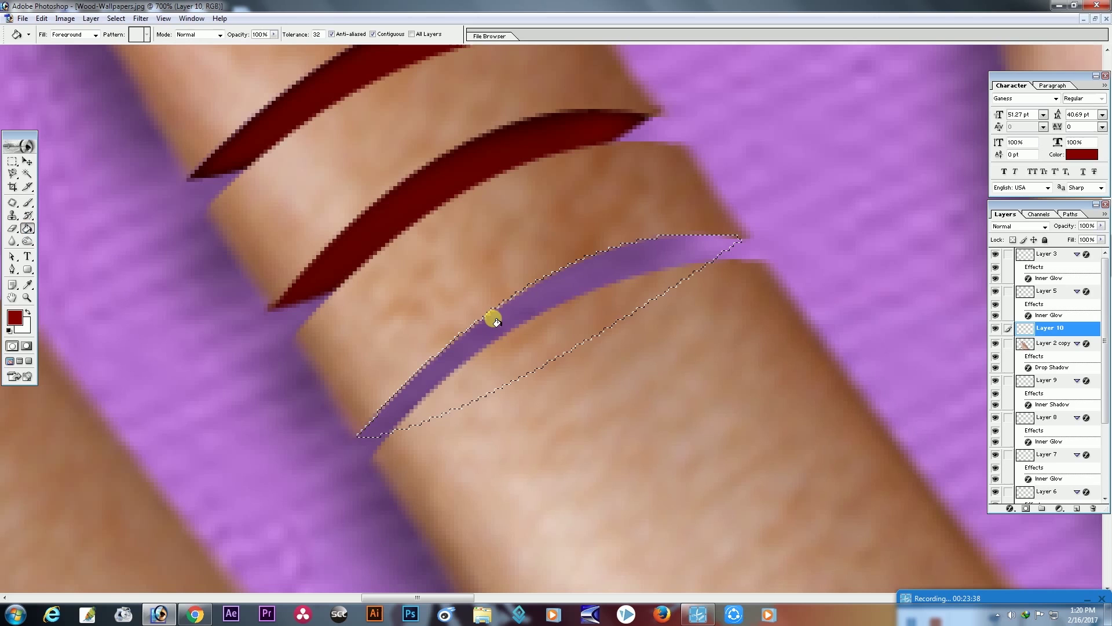
pyautogui.click(551, 308)
pyautogui.hotkey('ctrl', 'd')
pyautogui.click(28, 161)
pyautogui.moveTo(1077, 331); pyautogui.dragTo(1076, 377)
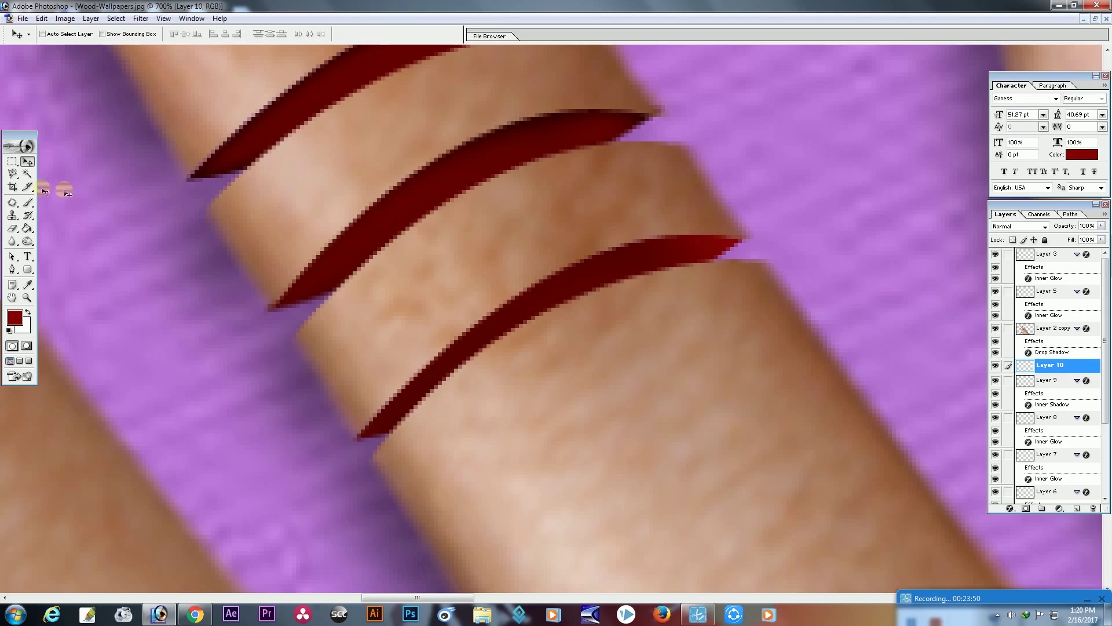
# - Select the severed fingertip on Layer 2 copy with the Magic Wand
pyautogui.hotkey('ctrl', '-')
pyautogui.hotkey('ctrl', '-')
pyautogui.hotkey('ctrl', '-')
pyautogui.hotkey('ctrl', '-')
pyautogui.hotkey('ctrl', '-')
pyautogui.hotkey('ctrl', '-')
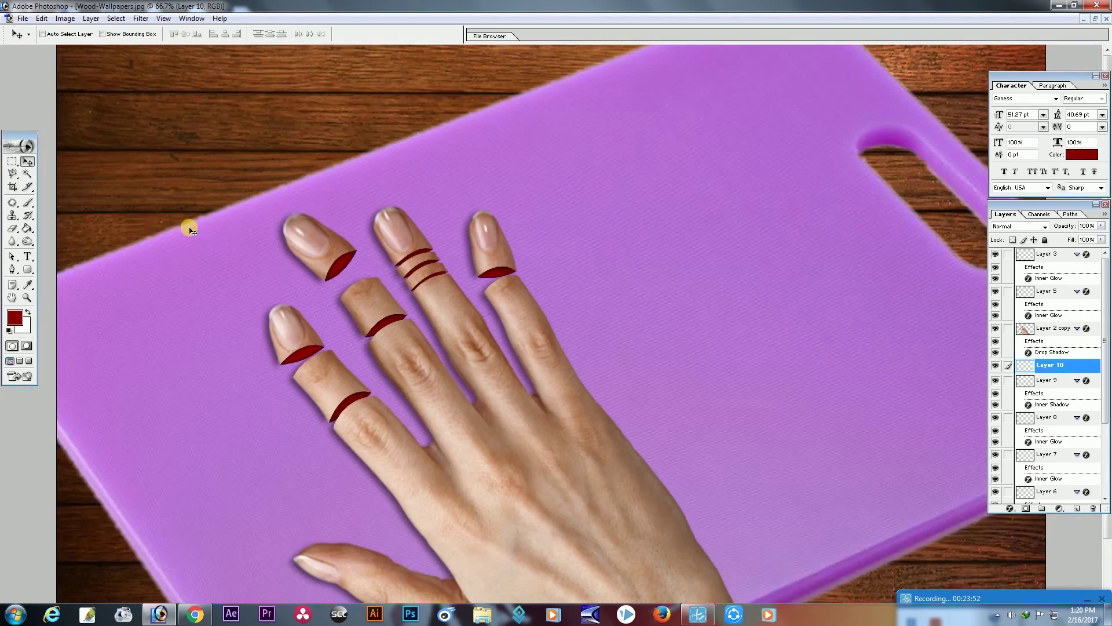
pyautogui.hotkey('ctrl', '+')
pyautogui.hotkey('ctrl', '+')
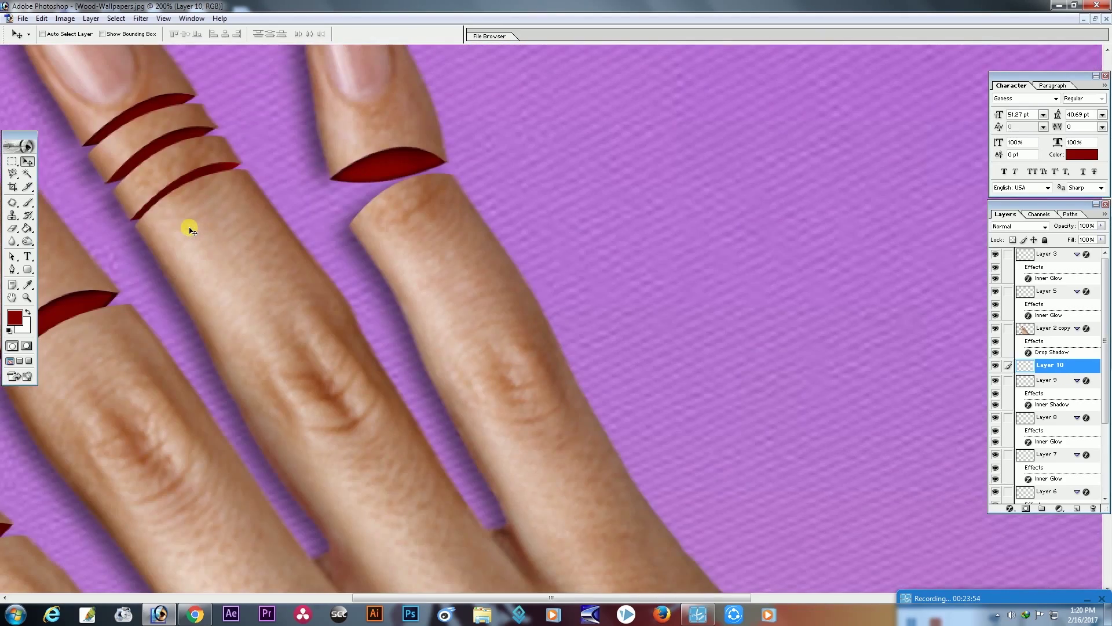
pyautogui.hotkey('ctrl', '-')
pyautogui.hotkey('ctrl', '-')
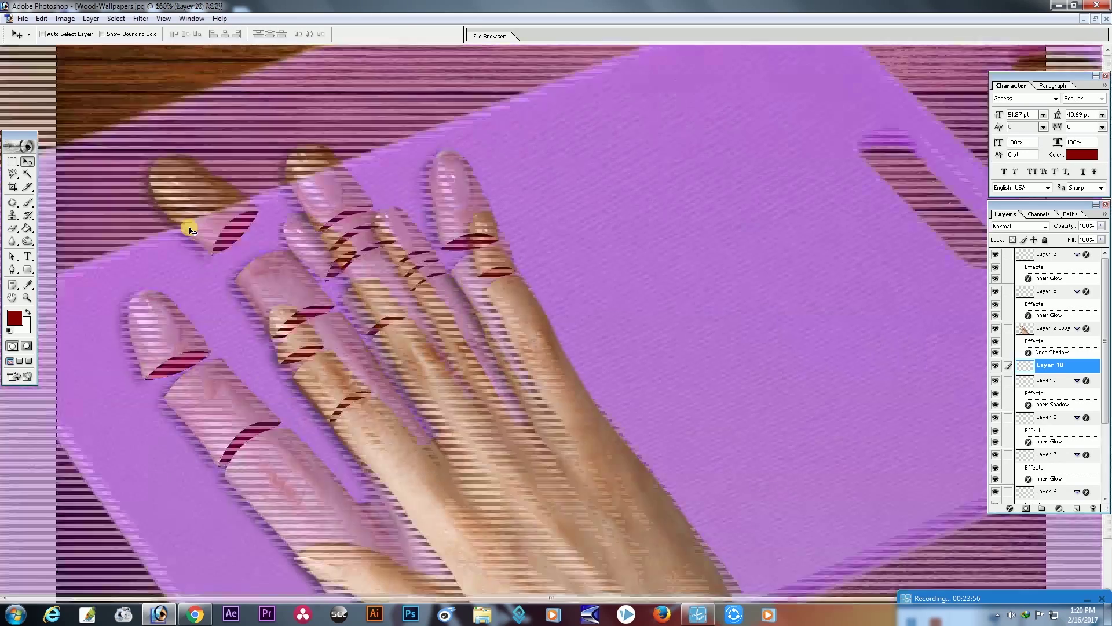
pyautogui.hotkey('ctrl', '+')
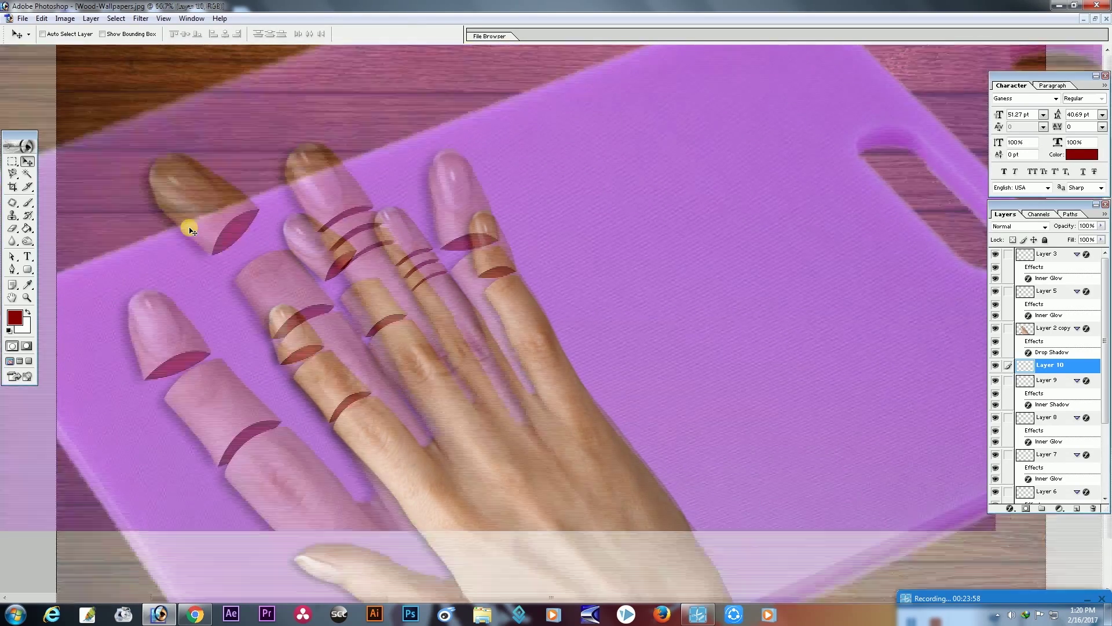
pyautogui.hotkey('ctrl', '+')
pyautogui.hotkey('ctrl', '+')
pyautogui.moveTo(199, 263); pyautogui.dragTo(435, 410)
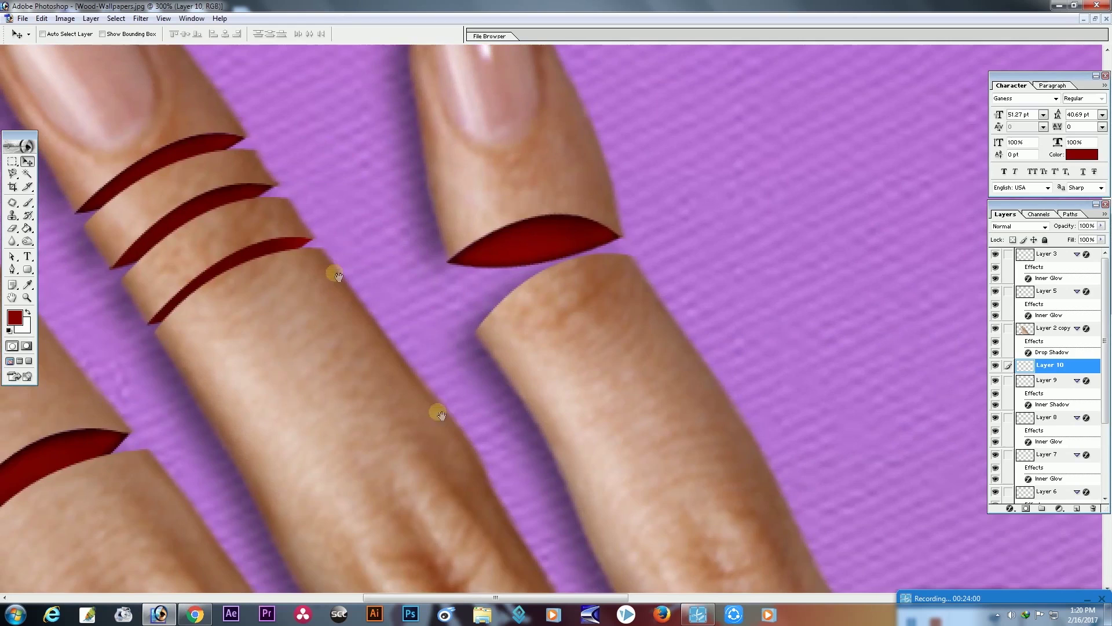
pyautogui.moveTo(255, 140); pyautogui.dragTo(405, 239)
pyautogui.keyDown('ctrl'); pyautogui.click(255, 195); pyautogui.keyUp('ctrl')
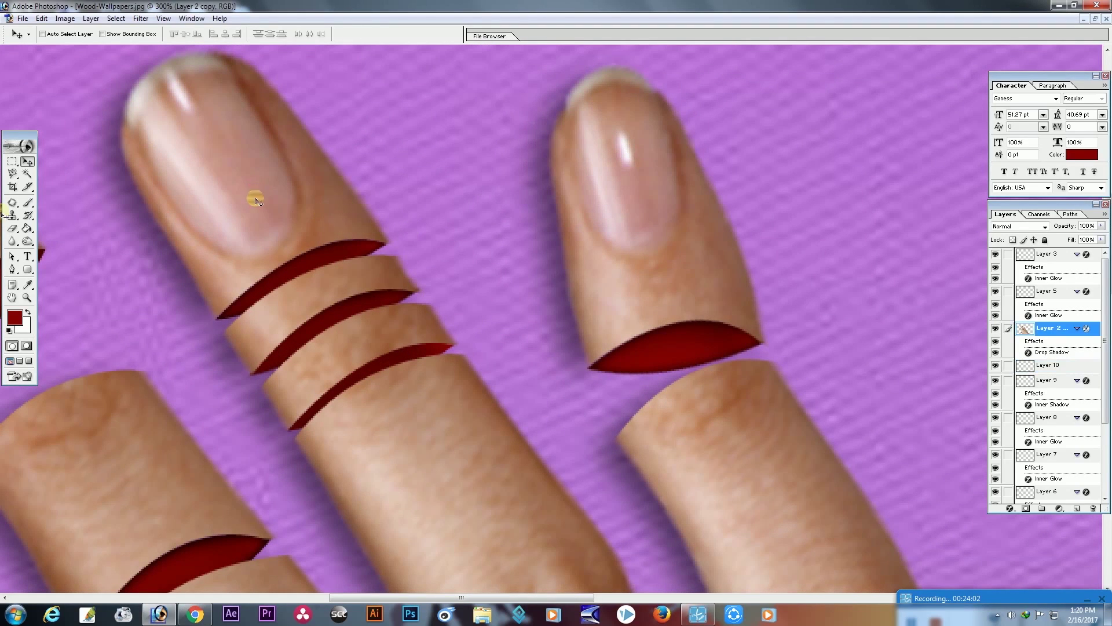
pyautogui.click(27, 174)
pyautogui.click(239, 179)
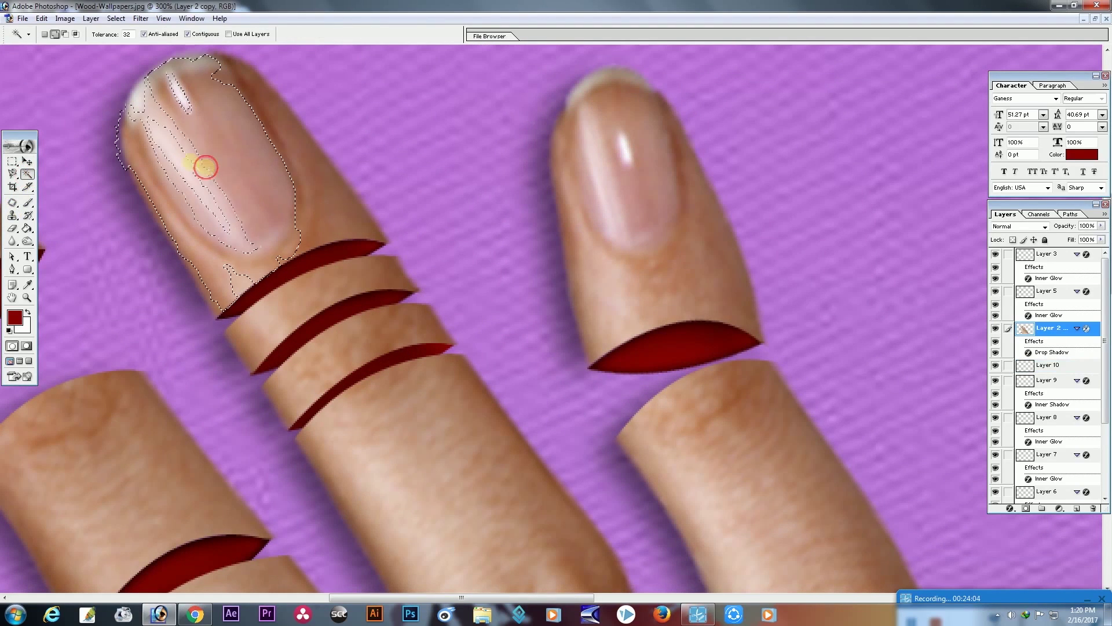
pyautogui.click(242, 77)
pyautogui.click(194, 144)
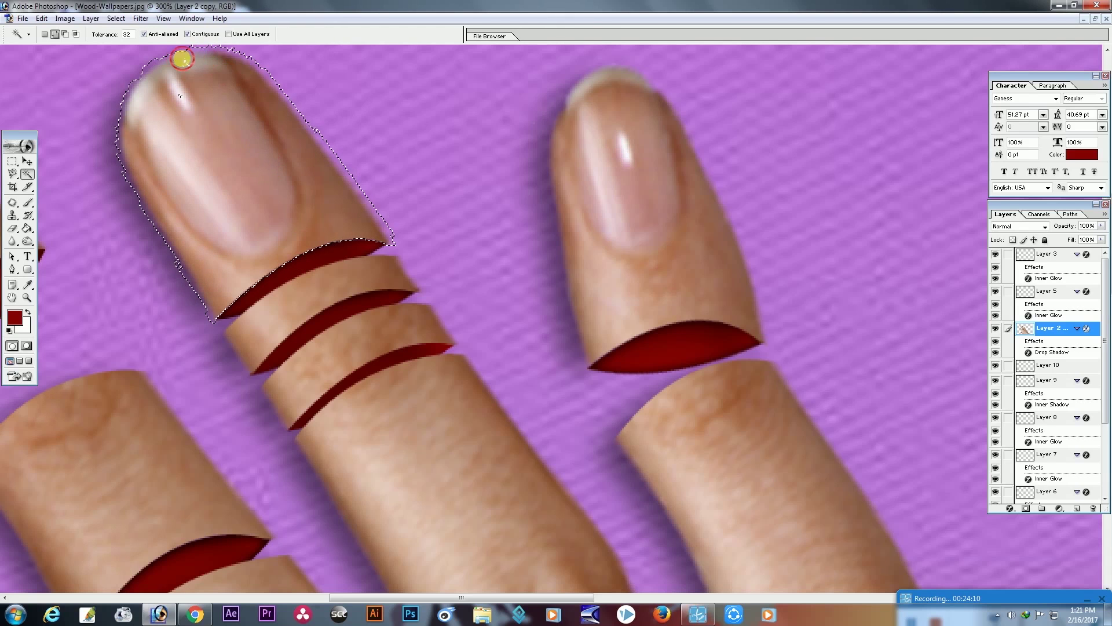
# - Rotate the fingertip about 9° clockwise, nudge it into place, and commit
pyautogui.hotkey('ctrl', '-')
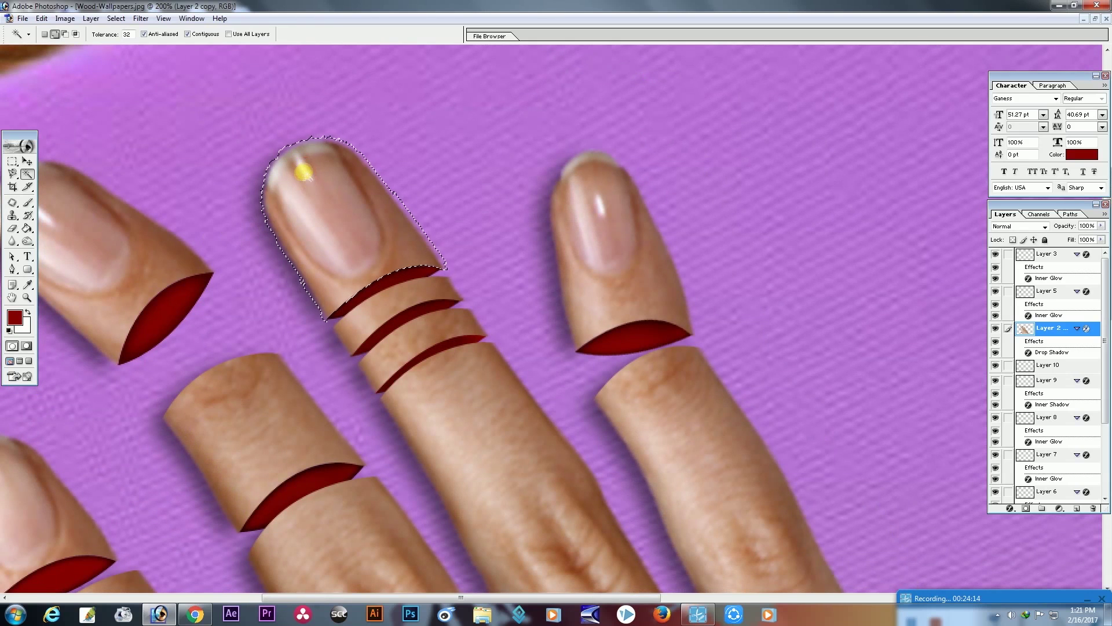
pyautogui.click(26, 161)
pyautogui.hotkey('ctrl', 't')
pyautogui.moveTo(495, 246); pyautogui.dragTo(496, 253)
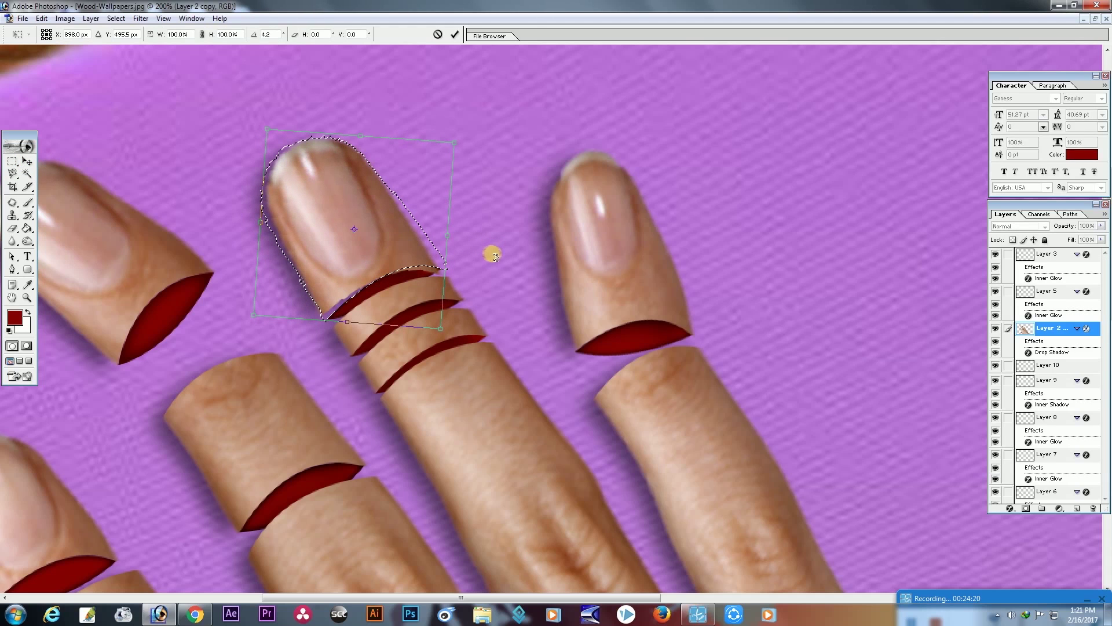
pyautogui.moveTo(365, 217); pyautogui.dragTo(371, 212)
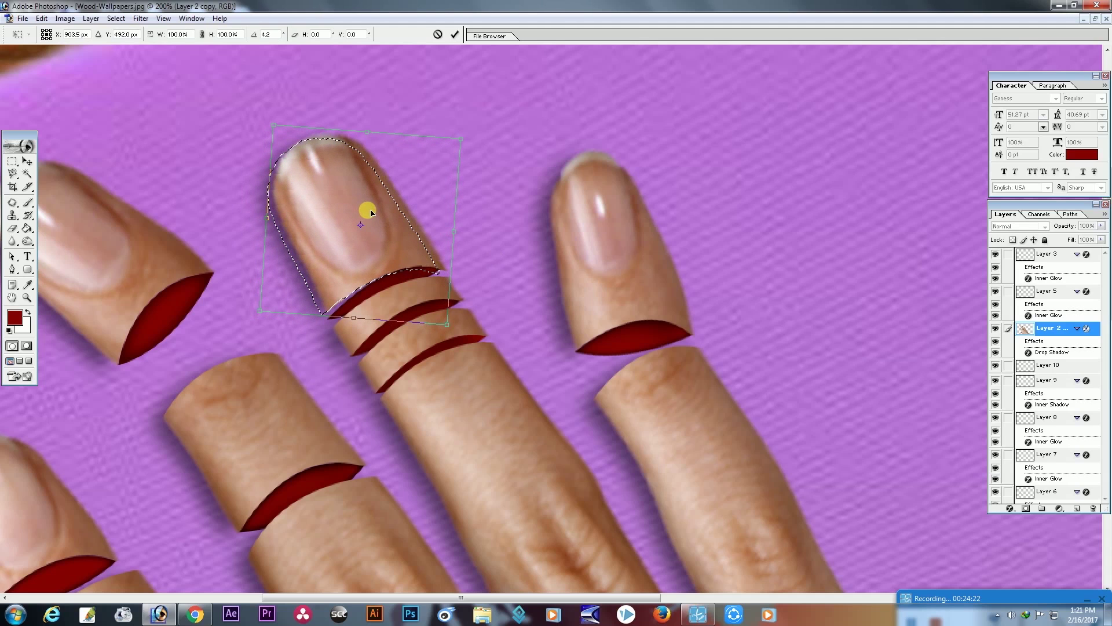
pyautogui.moveTo(506, 223); pyautogui.dragTo(494, 236)
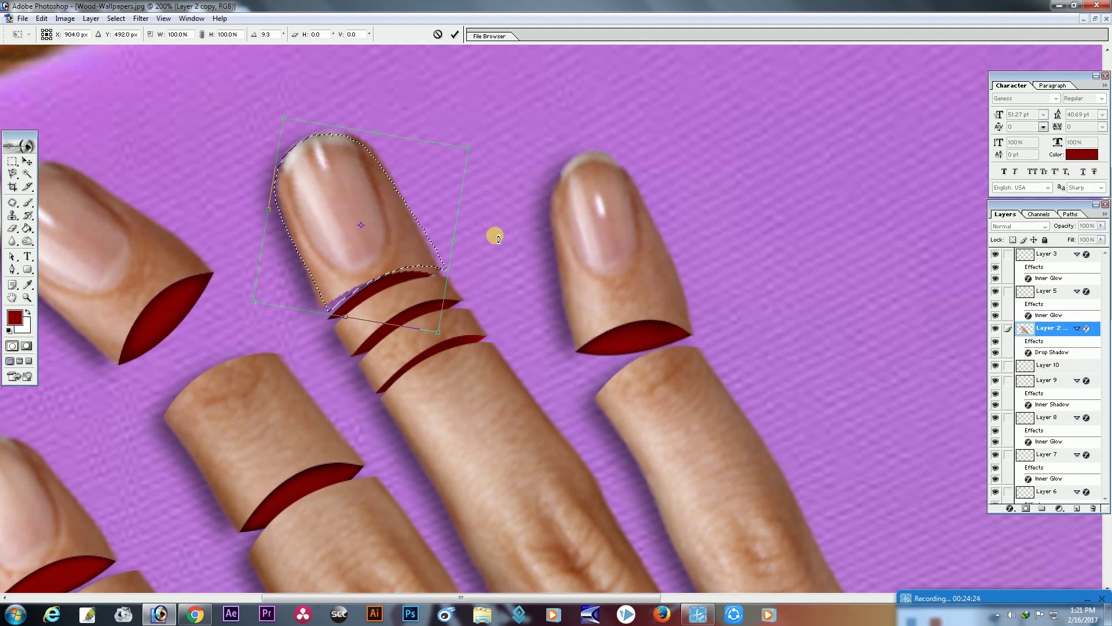
pyautogui.moveTo(380, 205); pyautogui.dragTo(378, 203)
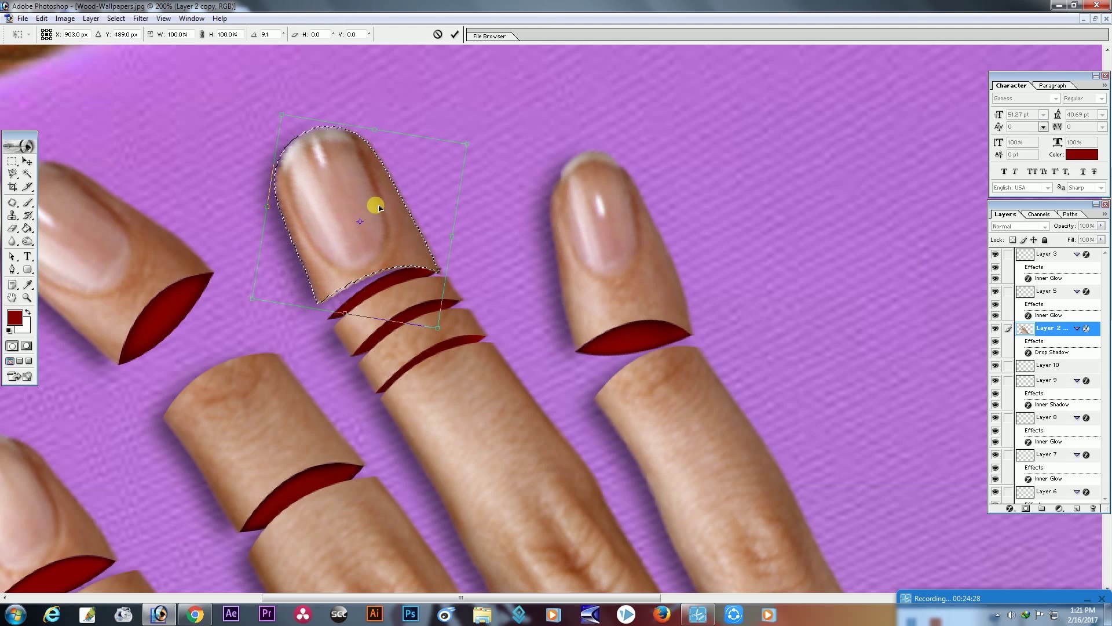
pyautogui.click(455, 34)
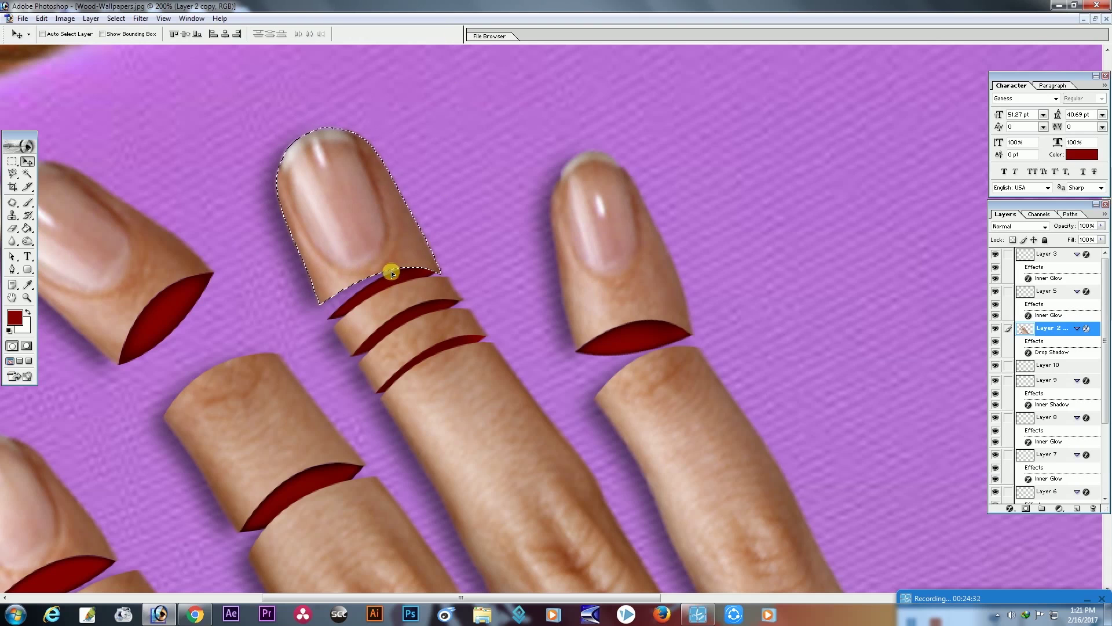
pyautogui.press('h')
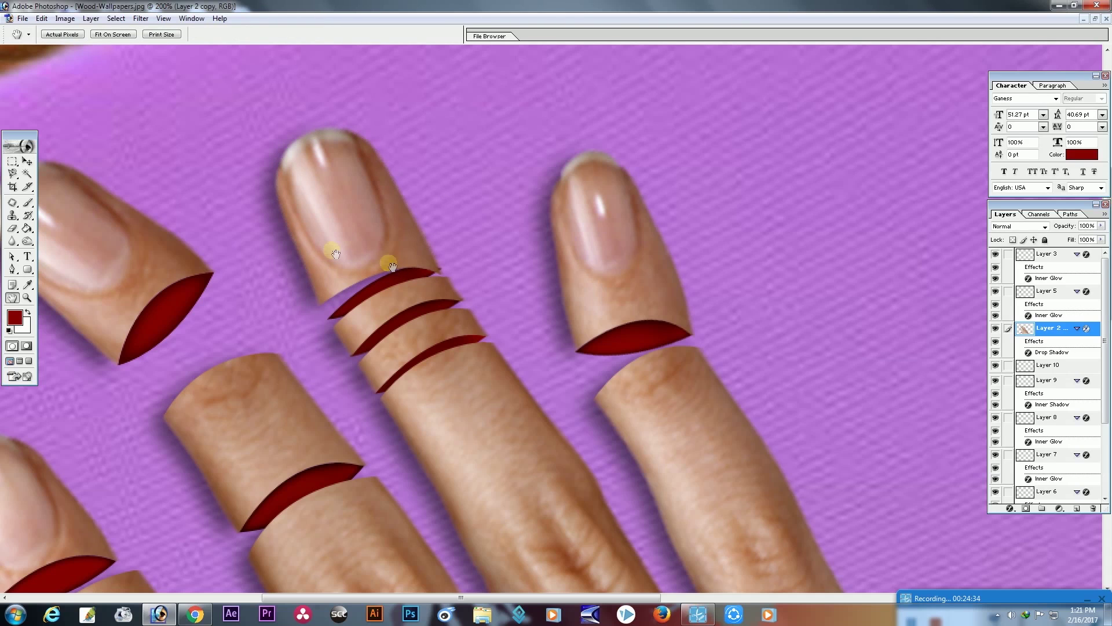
# - Start rotating Layer 8's cut, then cancel that transform and an accidental crop
pyautogui.click(27, 162)
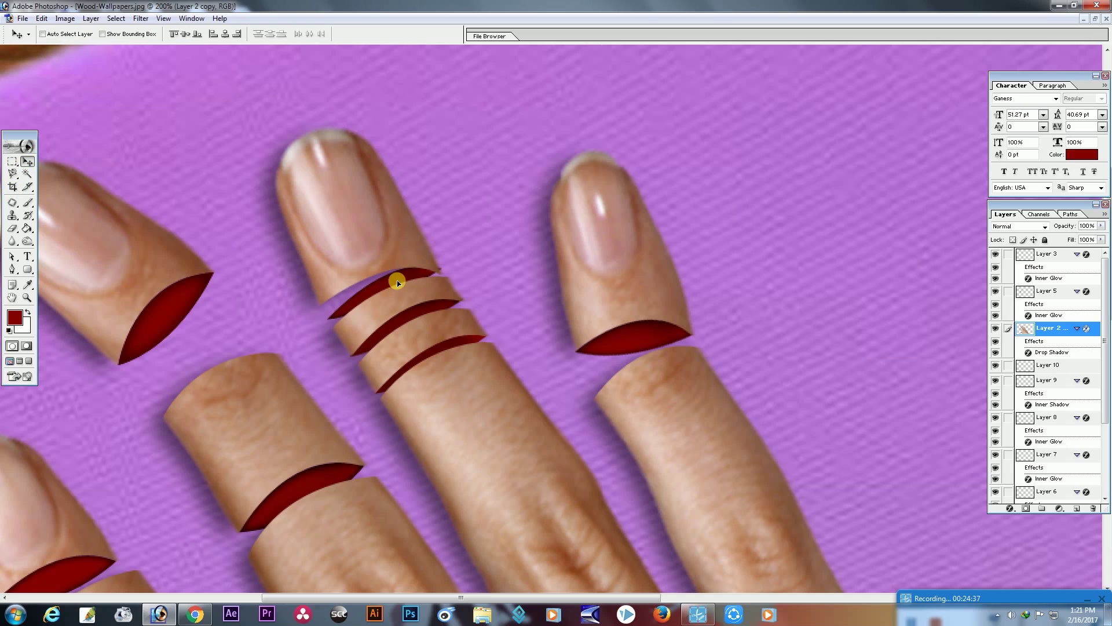
pyautogui.keyDown('ctrl'); pyautogui.click(397, 282); pyautogui.keyUp('ctrl')
pyautogui.hotkey('ctrl', 't')
pyautogui.moveTo(464, 268); pyautogui.dragTo(491, 257)
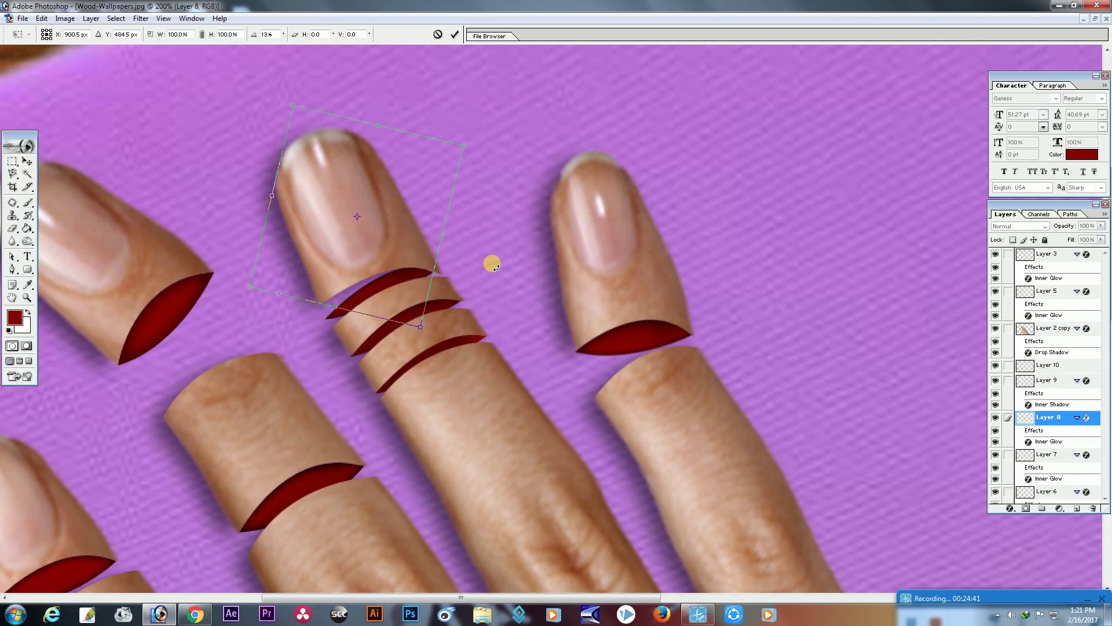
pyautogui.click(438, 34)
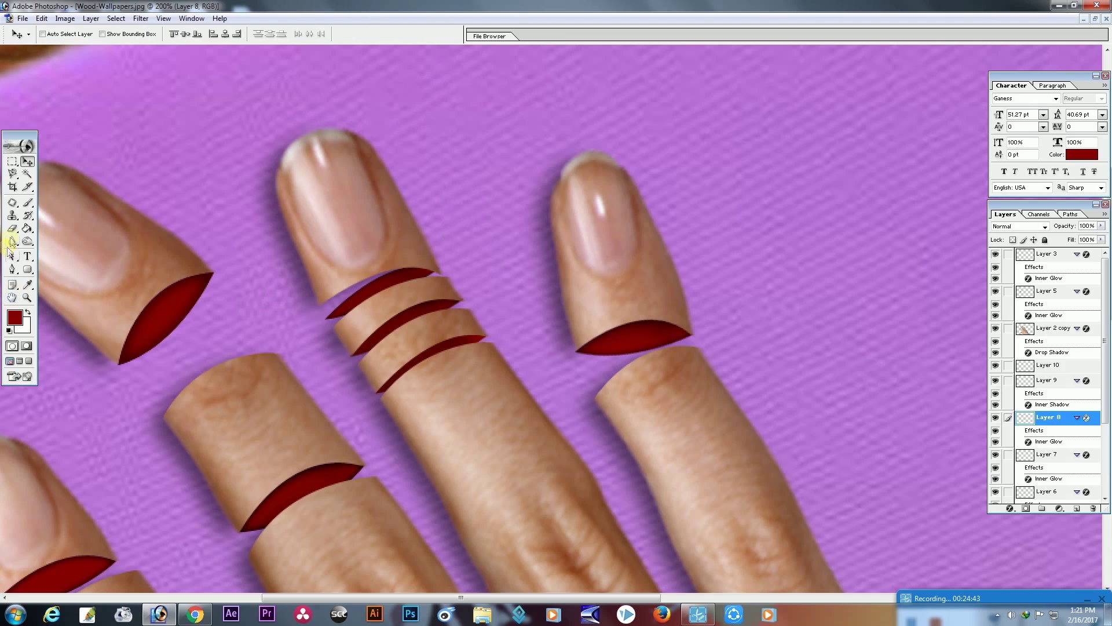
pyautogui.click(12, 187)
pyautogui.click(145, 186)
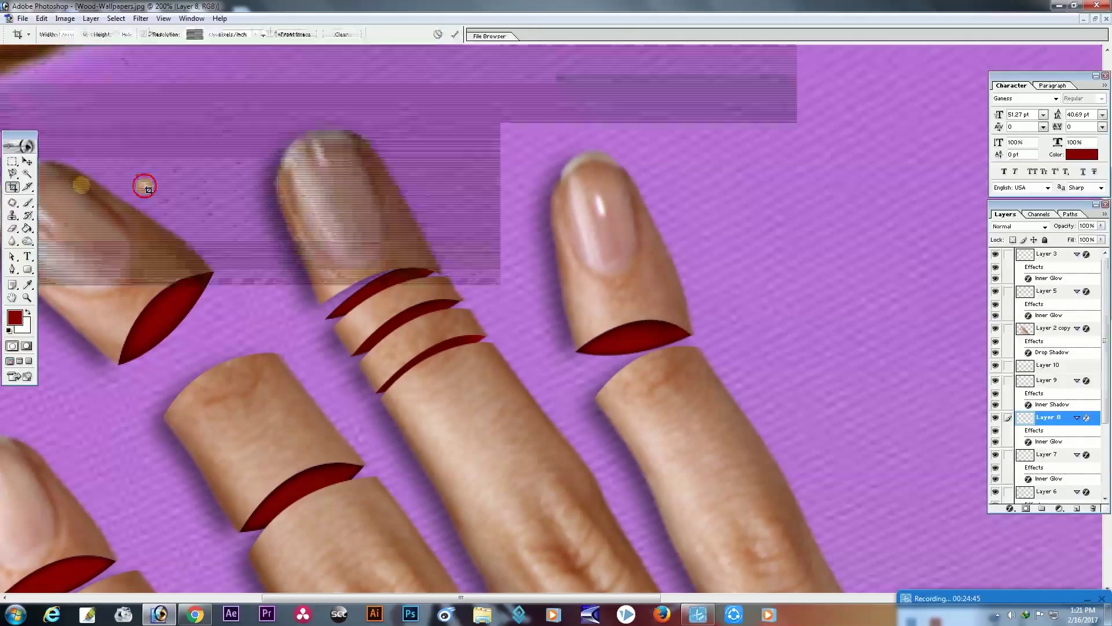
pyautogui.click(437, 34)
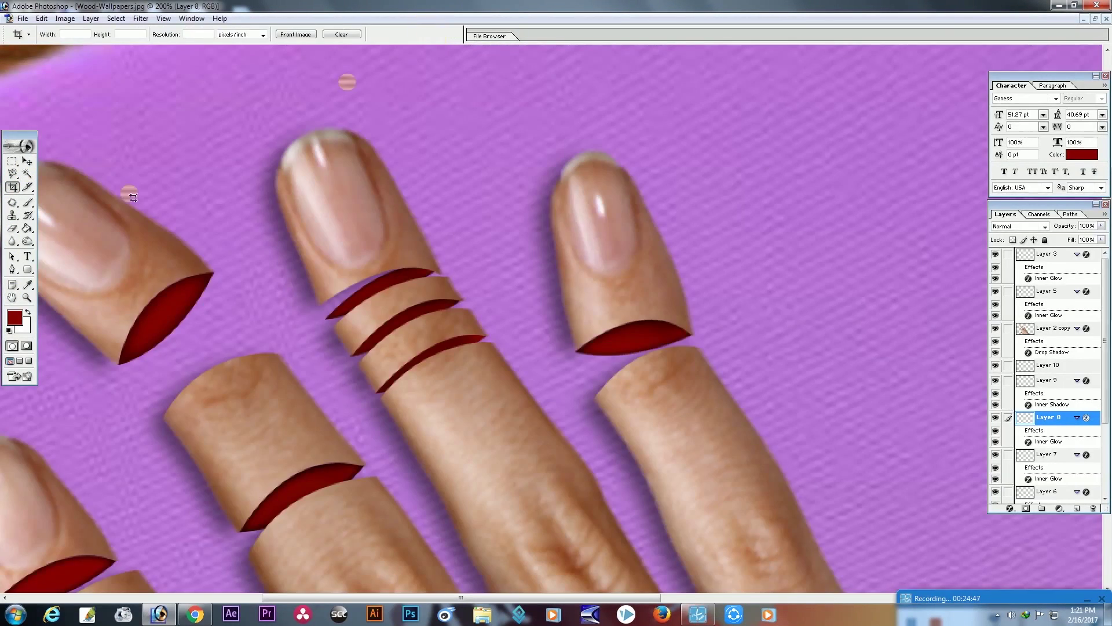
# - Rotate the top red cut about 5.5° to follow the finger and nudge it up
pyautogui.click(27, 161)
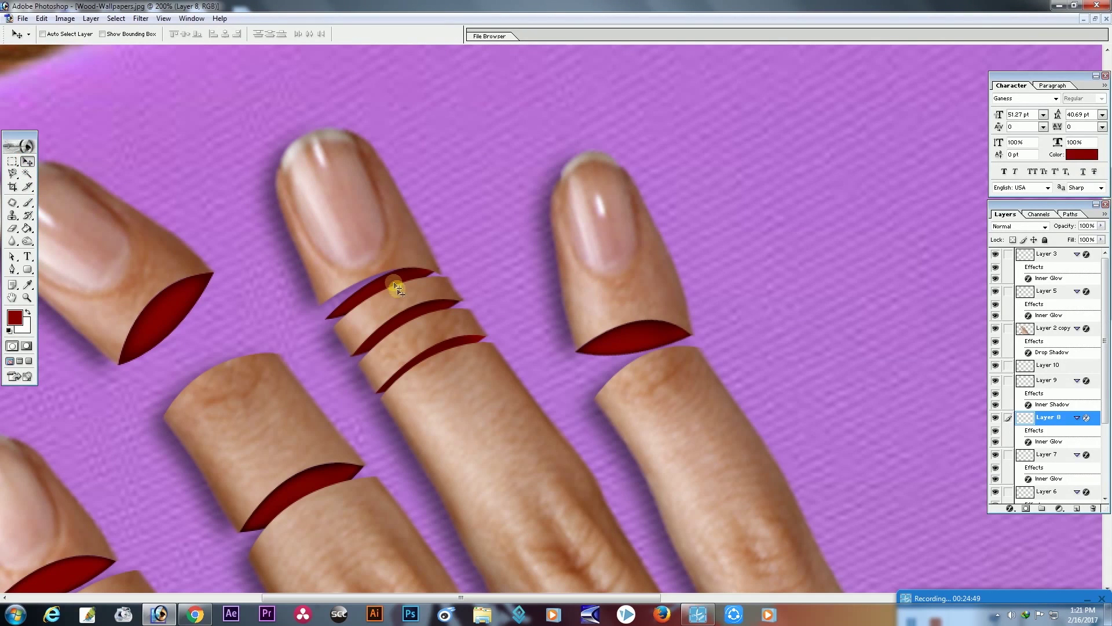
pyautogui.hotkey('ctrl', 't')
pyautogui.moveTo(484, 268); pyautogui.dragTo(493, 290)
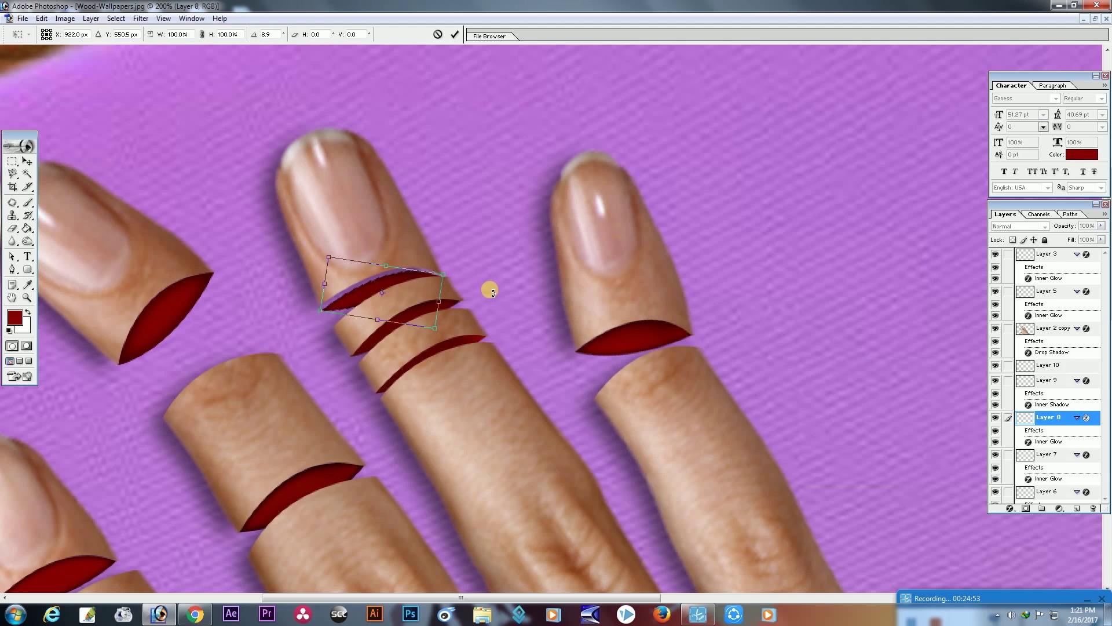
pyautogui.press('Return')
pyautogui.press('Up')
pyautogui.press('Up')
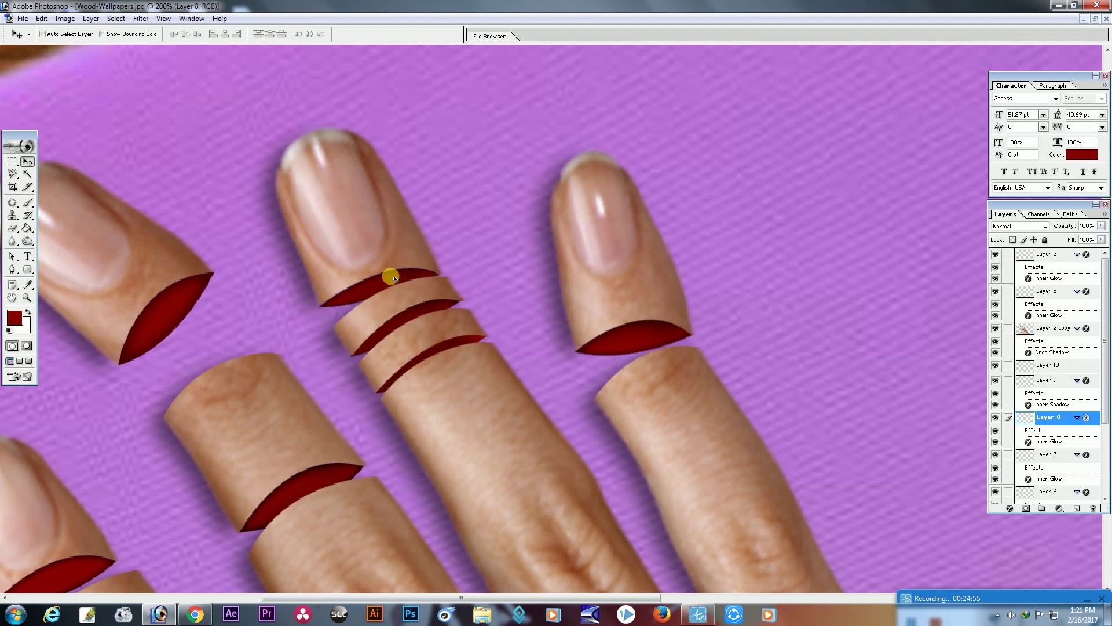
pyautogui.hotkey('ctrl', '+')
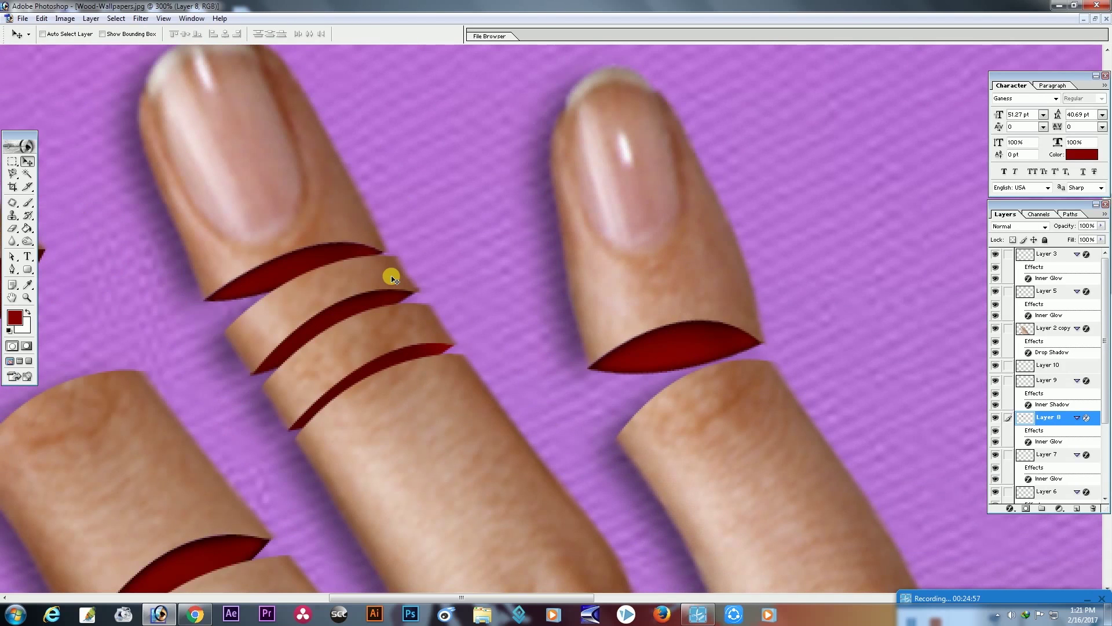
pyautogui.hotkey('ctrl', '-')
pyautogui.hotkey('ctrl', '-')
pyautogui.hotkey('ctrl', '-')
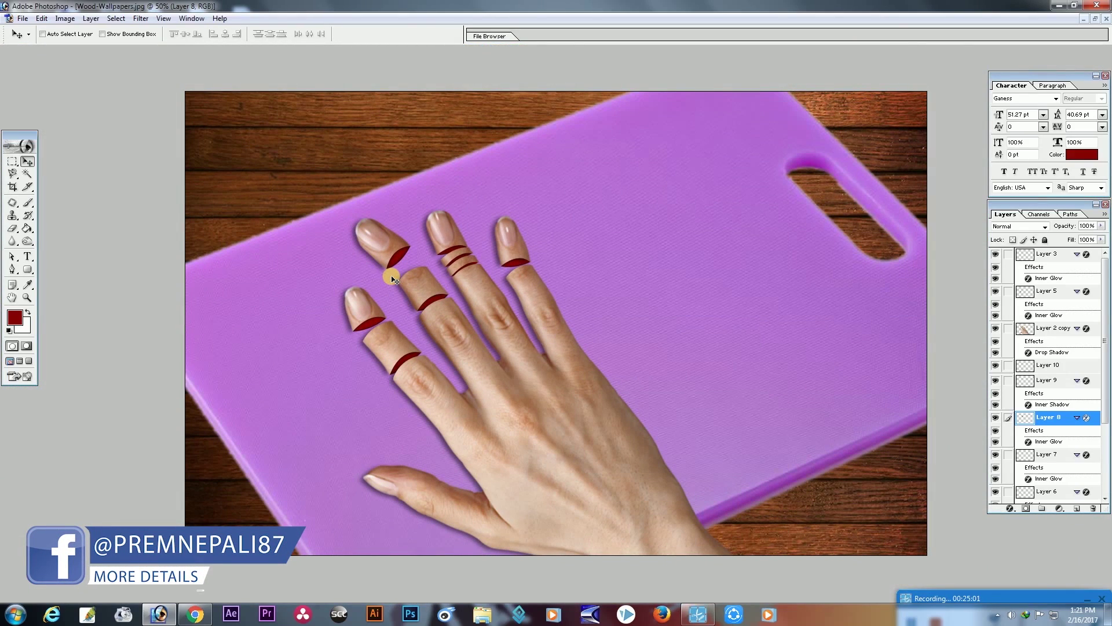
pyautogui.hotkey('ctrl', '+')
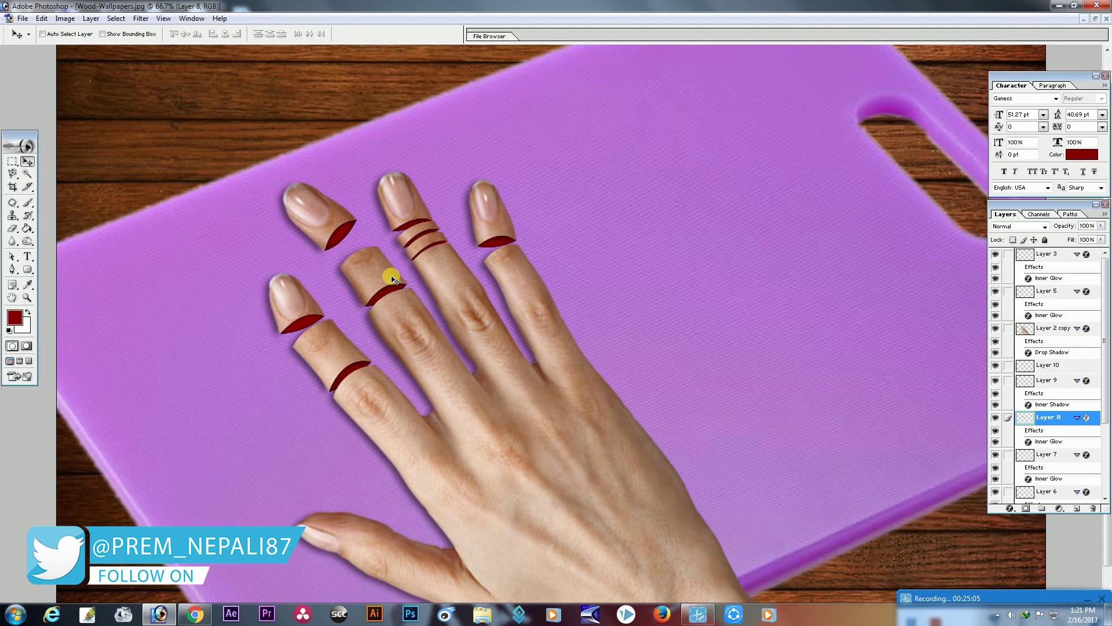
pyautogui.hotkey('ctrl', '+')
pyautogui.hotkey('ctrl', '+')
pyautogui.moveTo(285, 316); pyautogui.dragTo(637, 493)
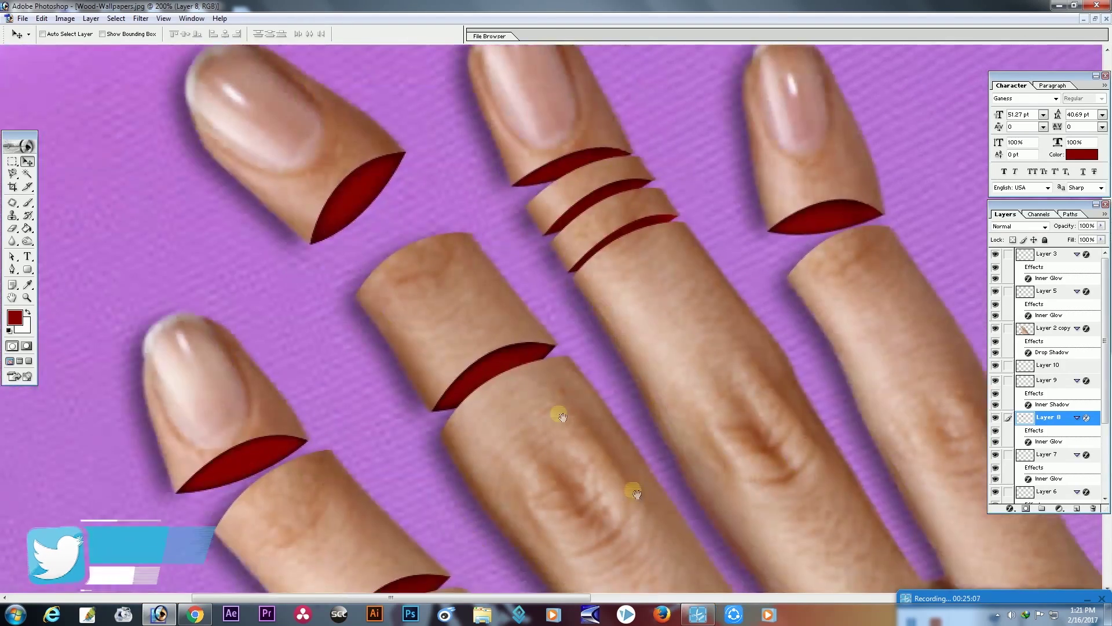
pyautogui.moveTo(519, 366); pyautogui.dragTo(551, 397)
# - Magic Wand the upper-left fingertip and nail on Layer 2 copy and move it down-right
pyautogui.keyDown('ctrl'); pyautogui.click(301, 228); pyautogui.keyUp('ctrl')
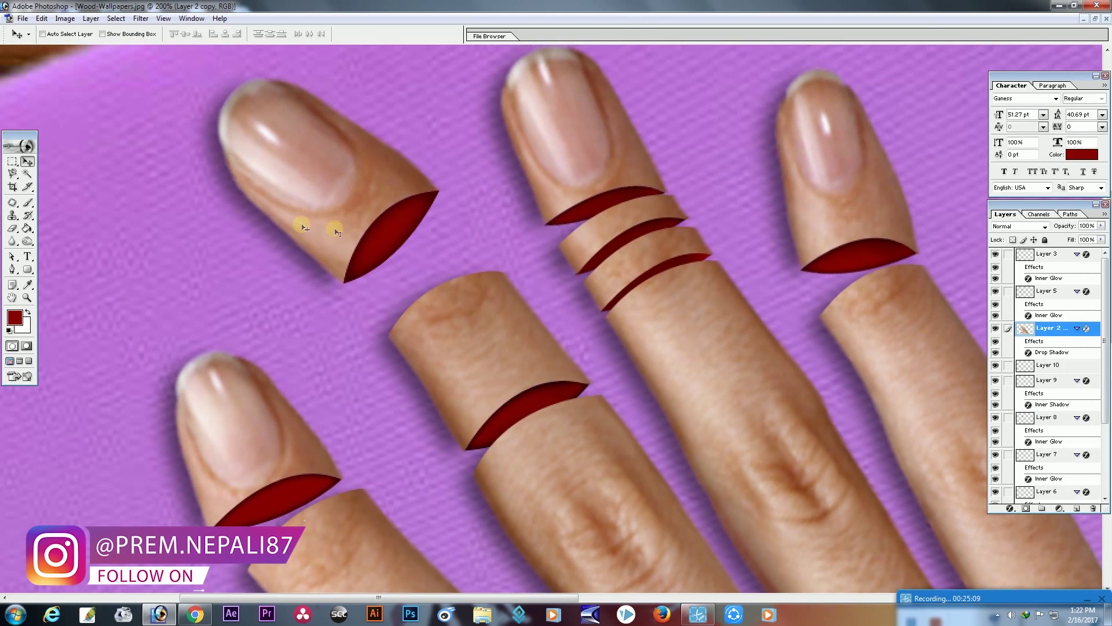
pyautogui.click(27, 175)
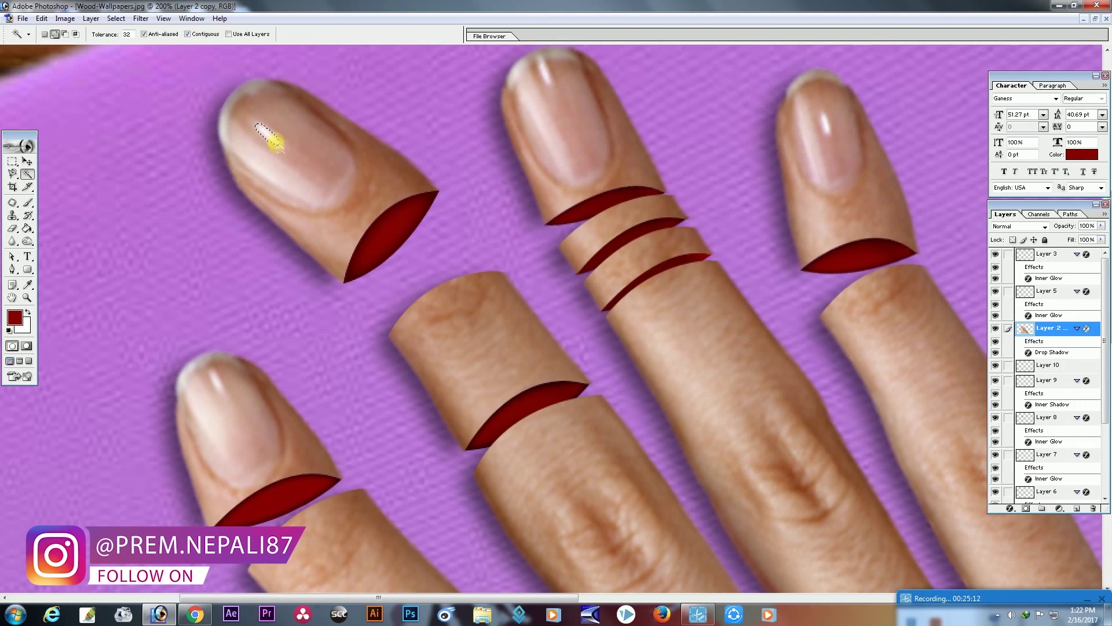
pyautogui.click(267, 172)
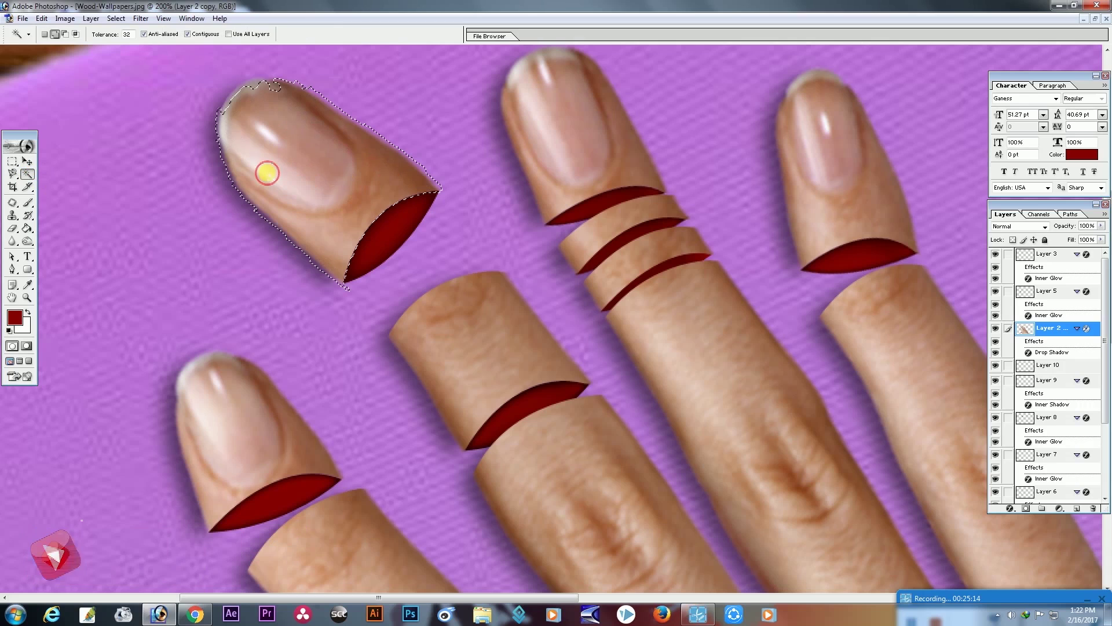
pyautogui.click(227, 113)
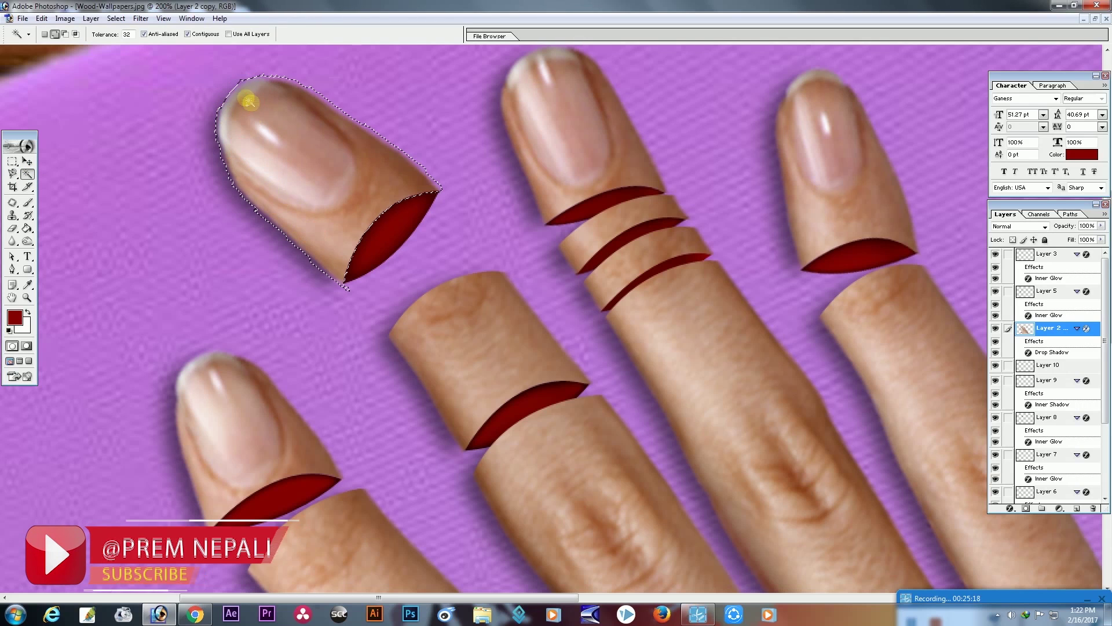
pyautogui.press('v')
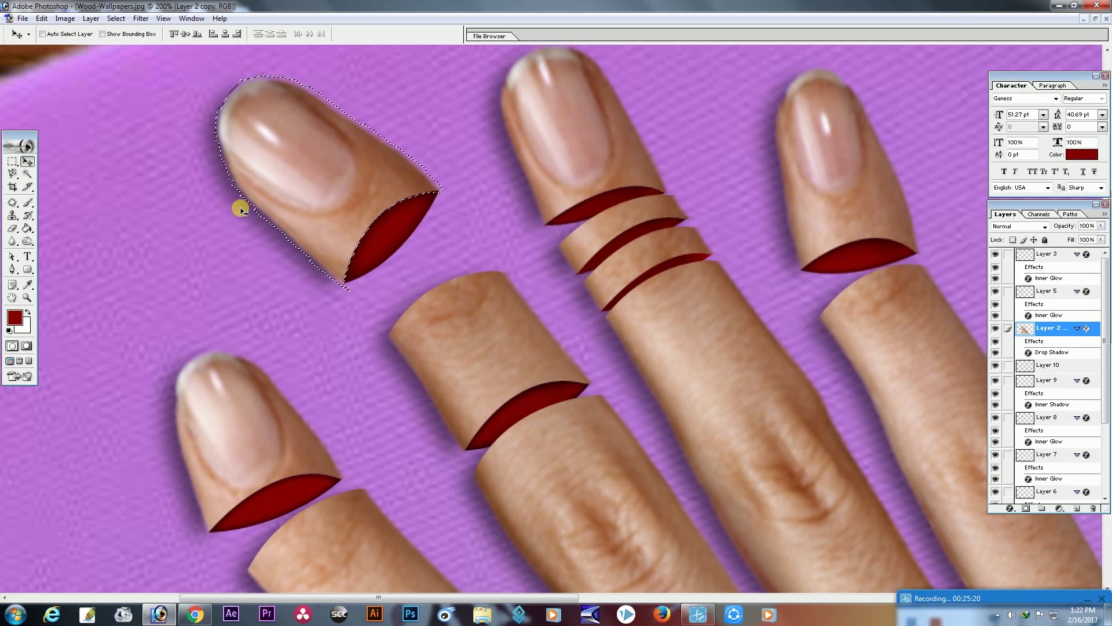
pyautogui.moveTo(303, 179); pyautogui.dragTo(334, 207)
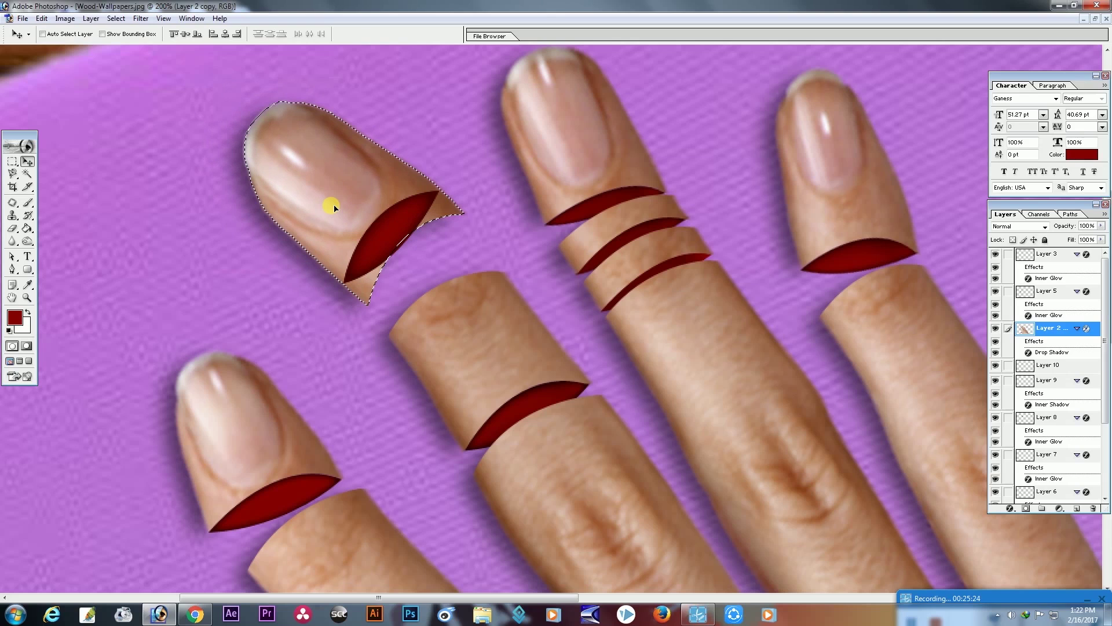
pyautogui.moveTo(334, 208); pyautogui.dragTo(353, 213)
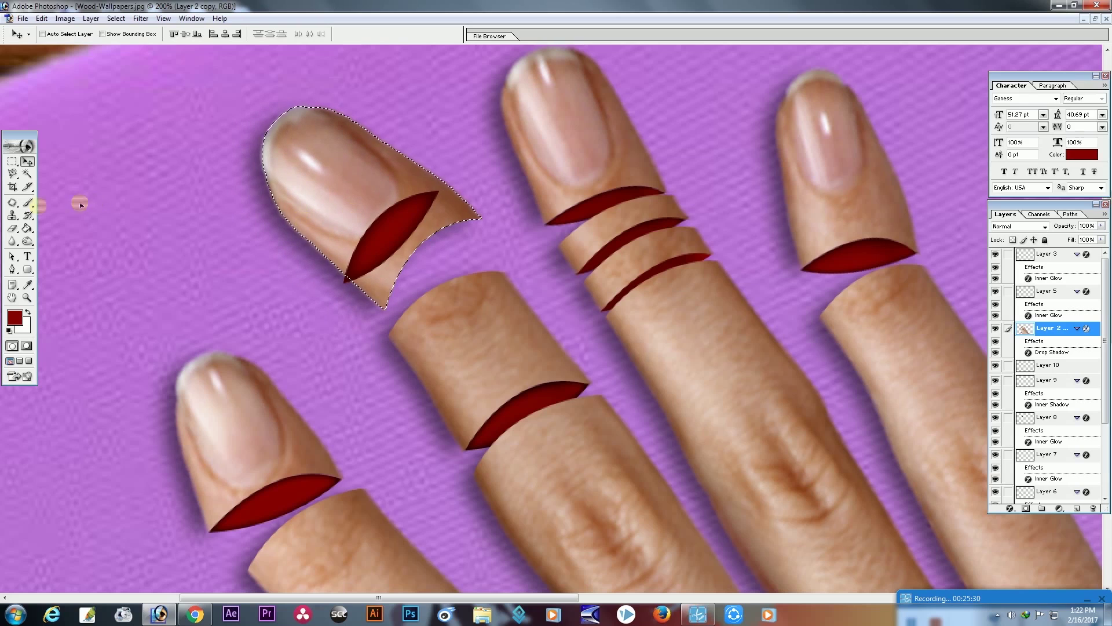
pyautogui.click(16, 188)
pyautogui.hotkey('ctrl', 'd')
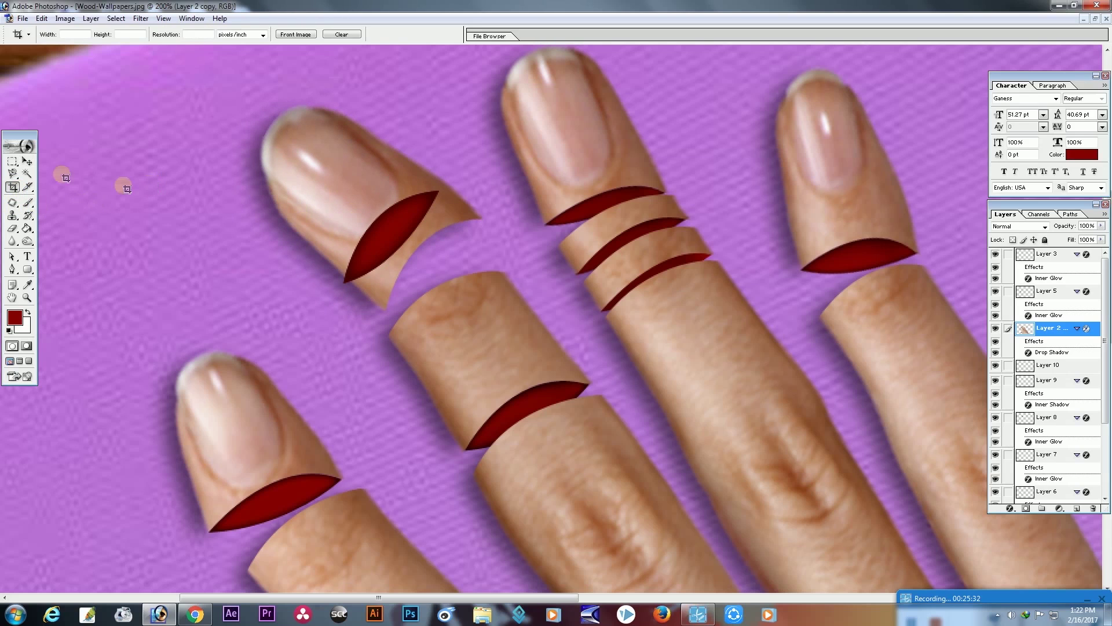
# - Move the Layer 3 red wound onto the fingertip's new cut position
pyautogui.click(27, 161)
pyautogui.keyDown('ctrl'); pyautogui.click(395, 231); pyautogui.keyUp('ctrl')
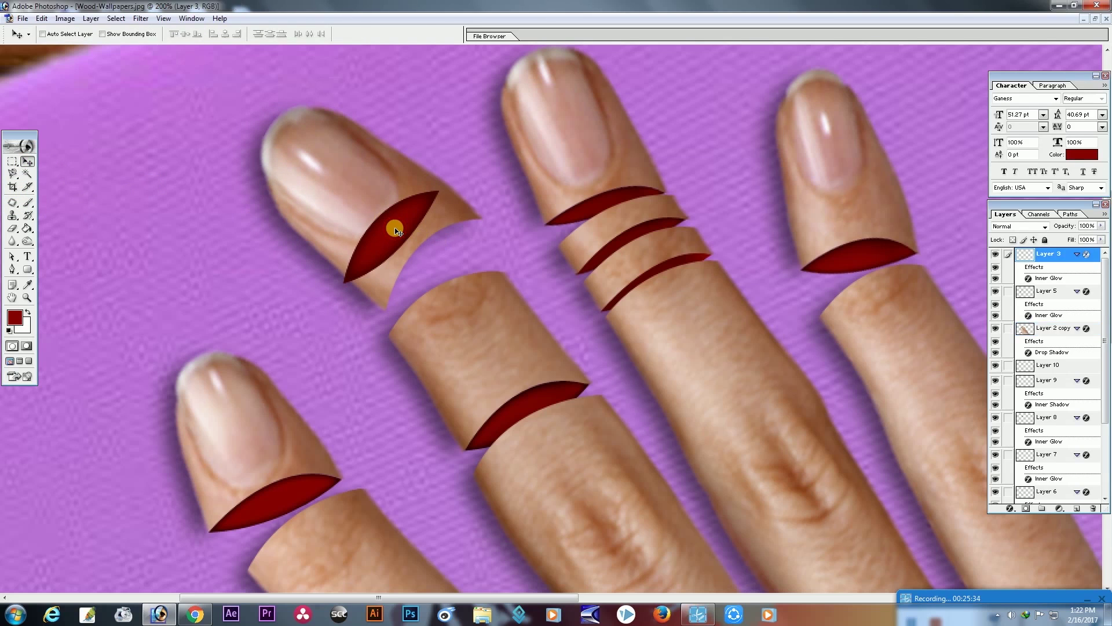
pyautogui.moveTo(395, 230); pyautogui.dragTo(442, 256)
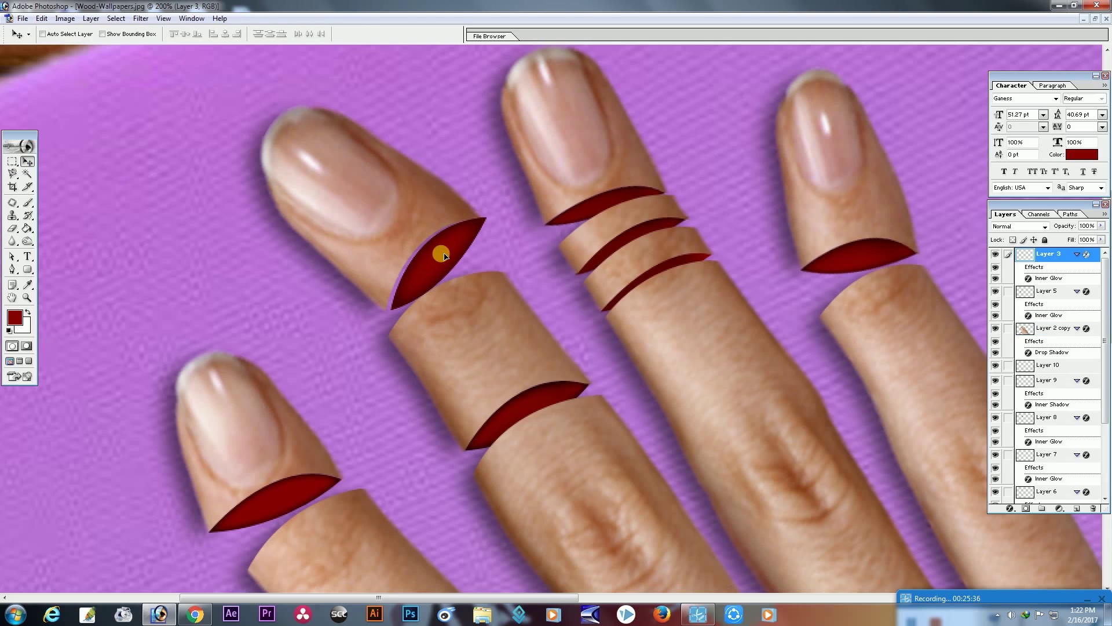
pyautogui.moveTo(442, 256); pyautogui.dragTo(438, 257)
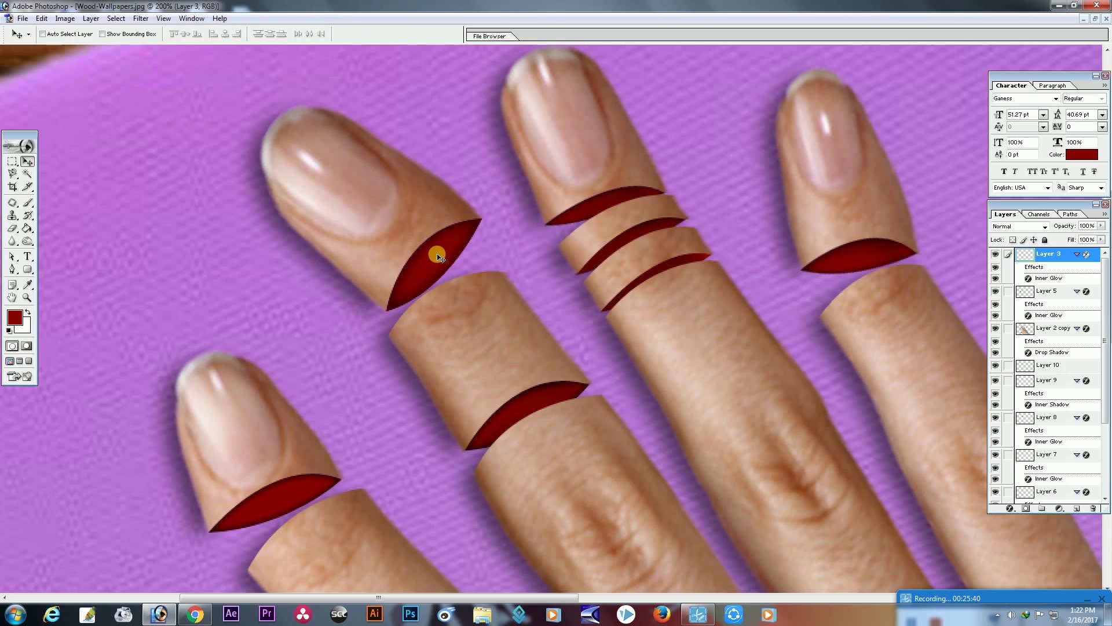
pyautogui.hotkey('ctrl', '-')
pyautogui.hotkey('ctrl', '-')
pyautogui.hotkey('ctrl', '-')
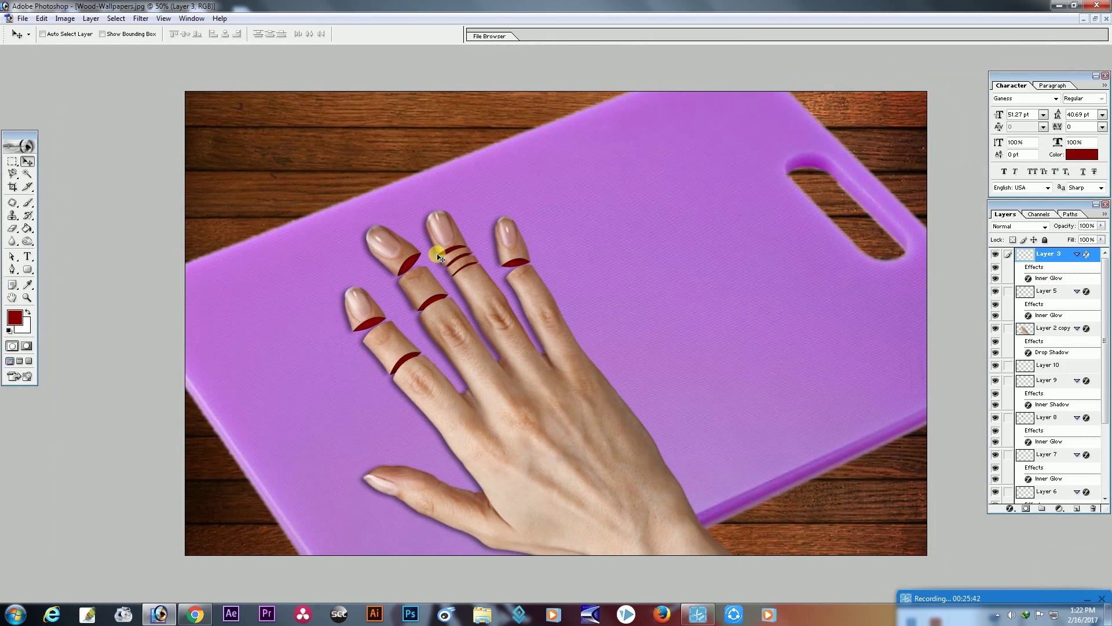
pyautogui.hotkey('ctrl', '+')
pyautogui.hotkey('ctrl', '+')
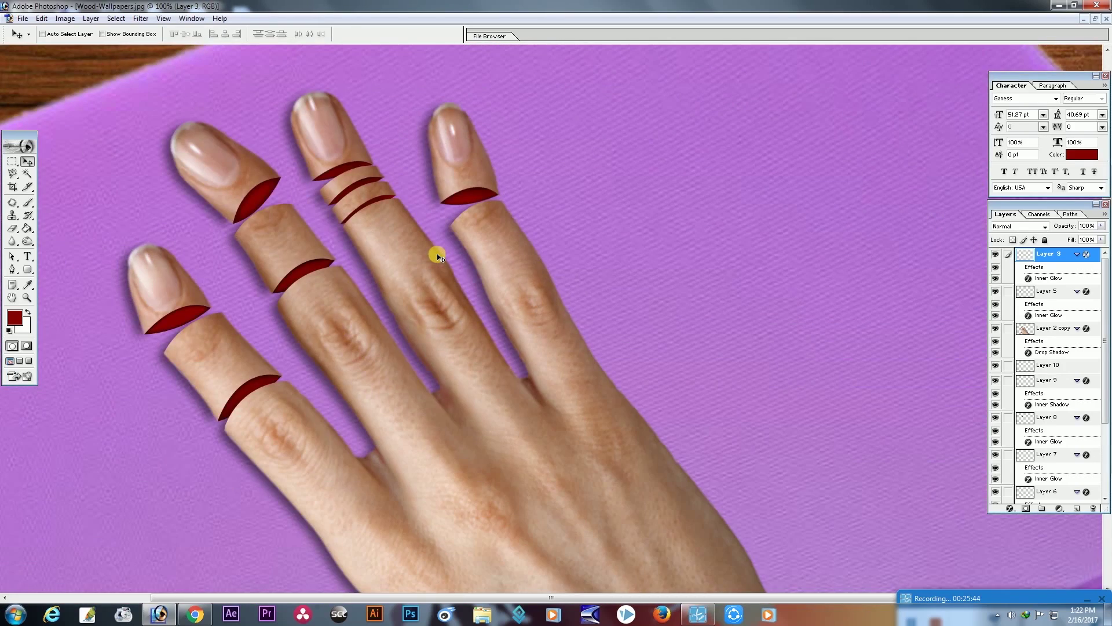
pyautogui.hotkey('ctrl', '-')
pyautogui.hotkey('ctrl', '-')
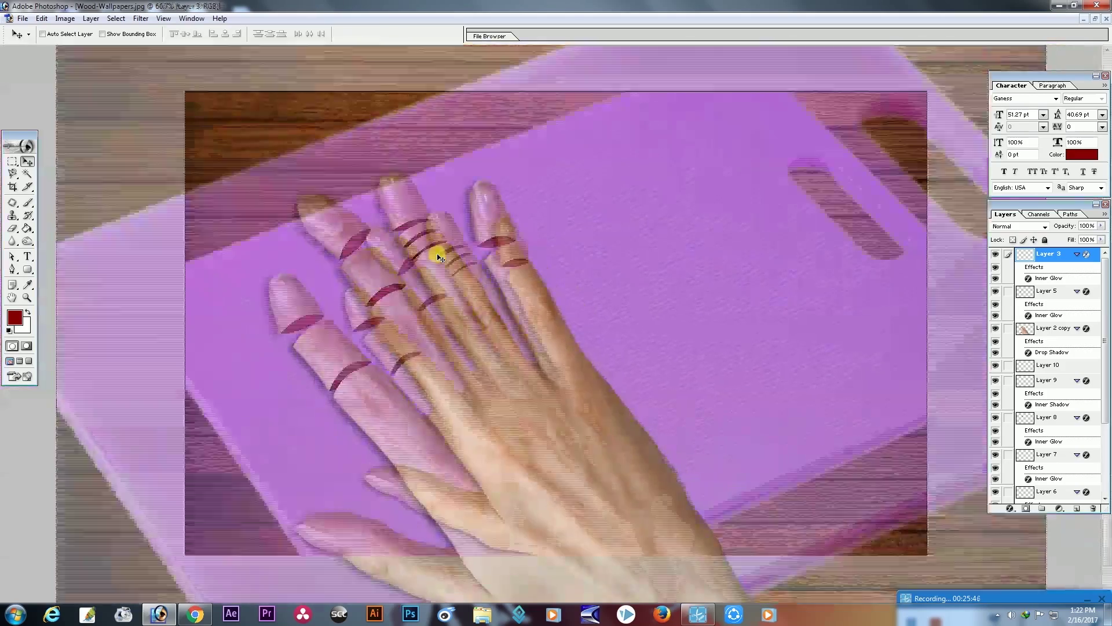
pyautogui.hotkey('ctrl', '+')
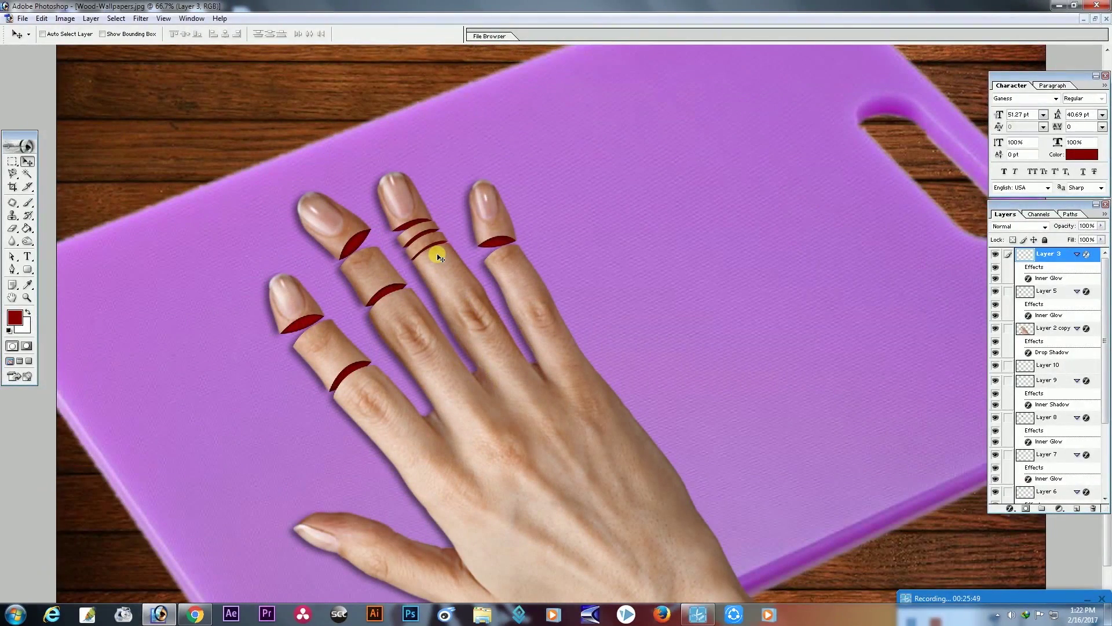
pyautogui.scroll(-1, 466, 453)
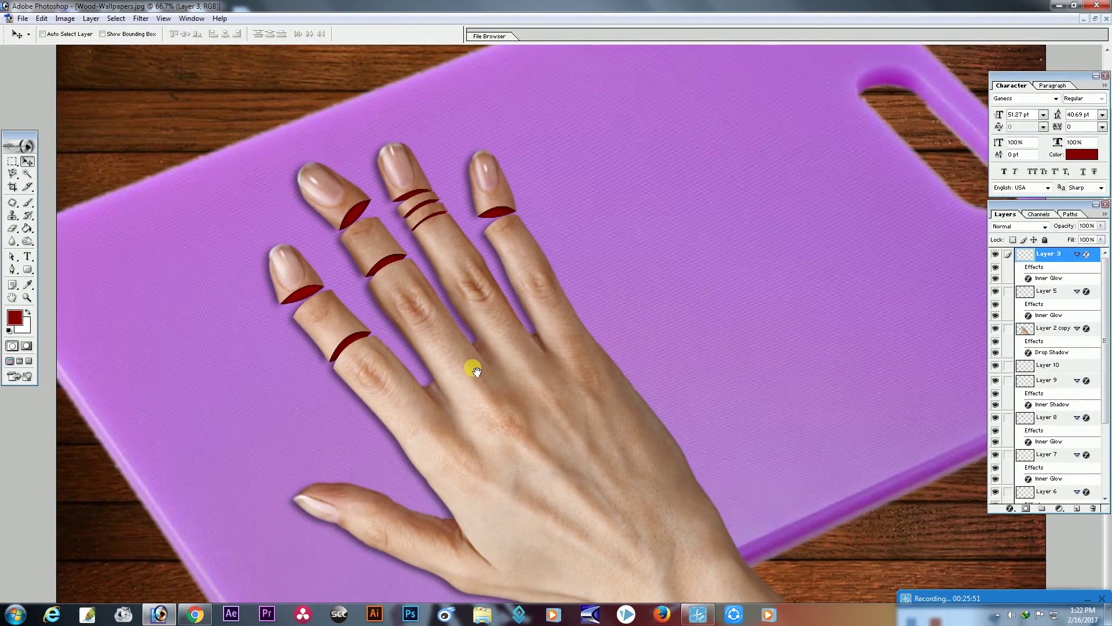
pyautogui.keyDown('ctrl'); pyautogui.click(396, 404); pyautogui.keyUp('ctrl')
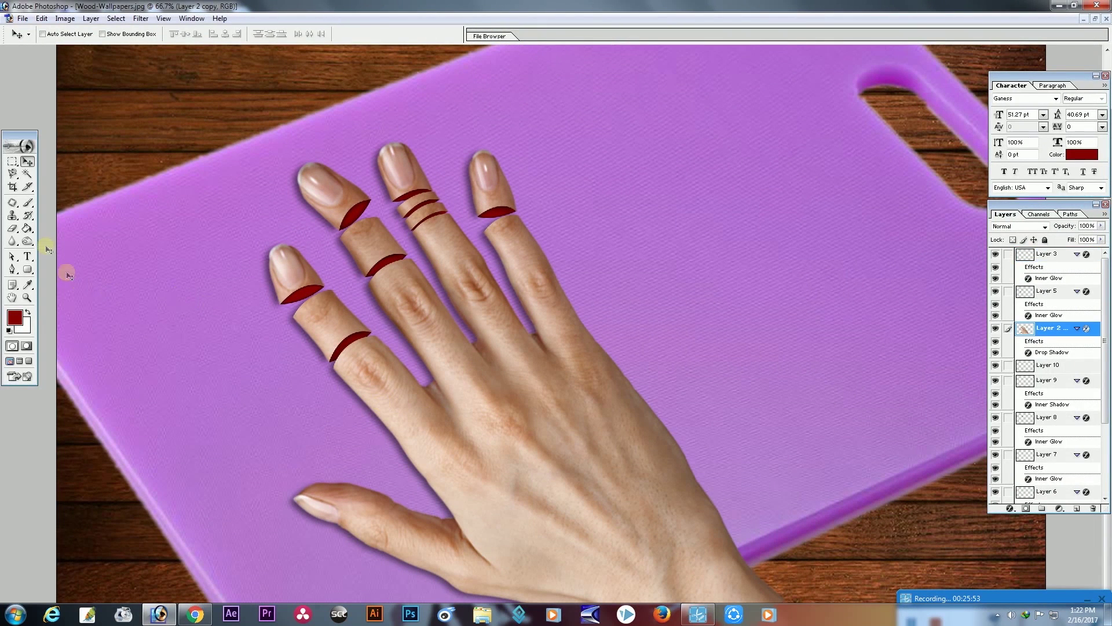
pyautogui.click(27, 241)
# - Burn the skin along the fingers and around the red cuts at Midtones, 26% exposure
pyautogui.click(72, 251)
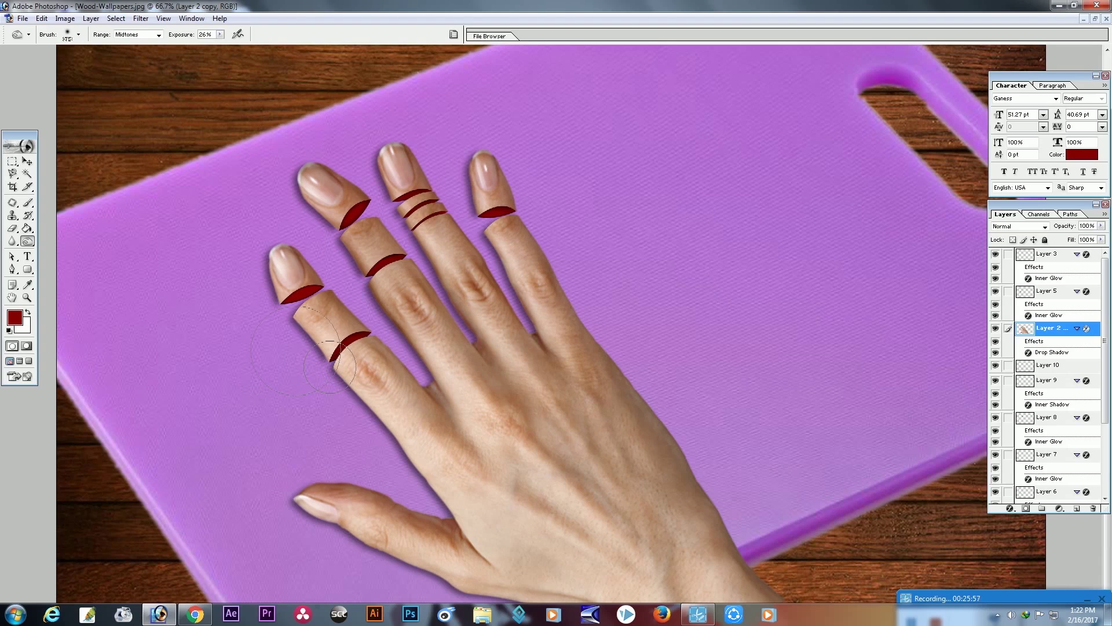
pyautogui.moveTo(266, 292); pyautogui.dragTo(277, 300)
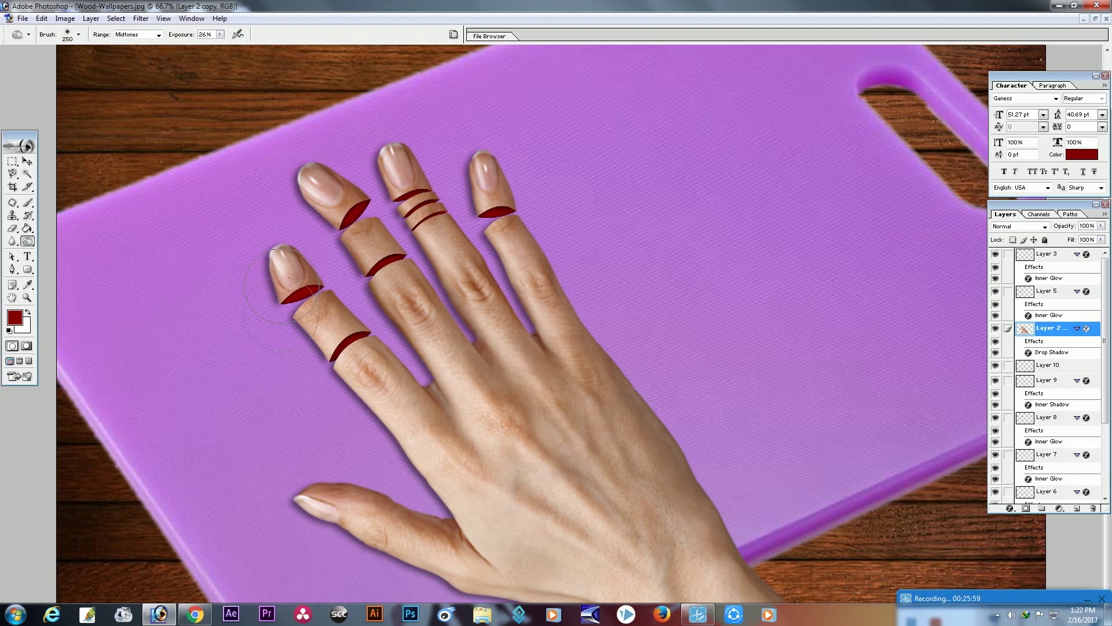
pyautogui.moveTo(303, 362); pyautogui.dragTo(397, 442)
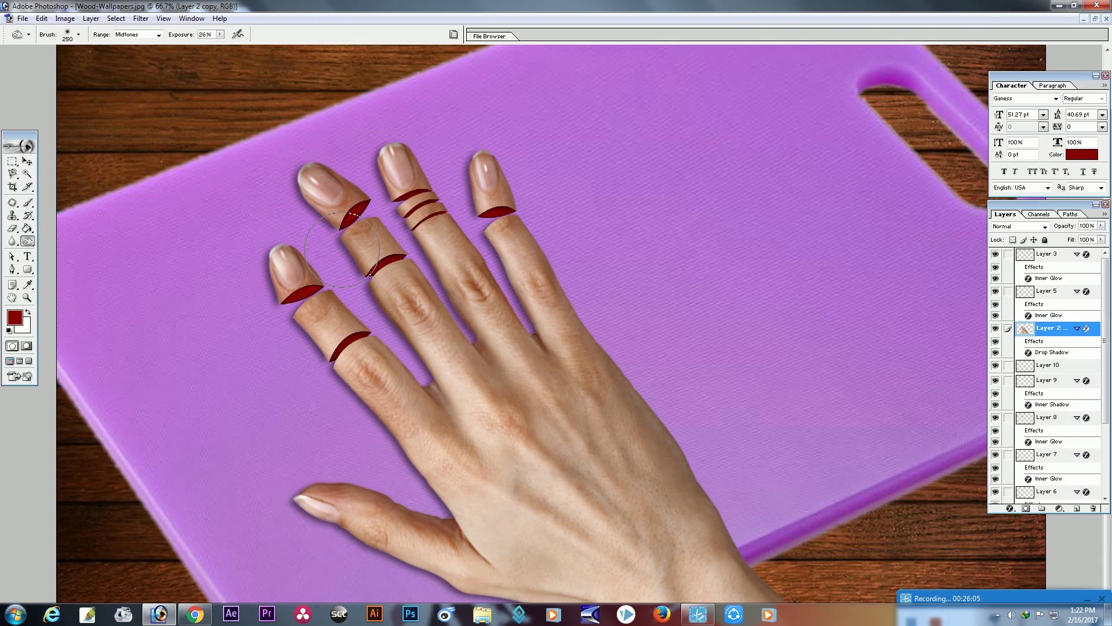
pyautogui.press('[')
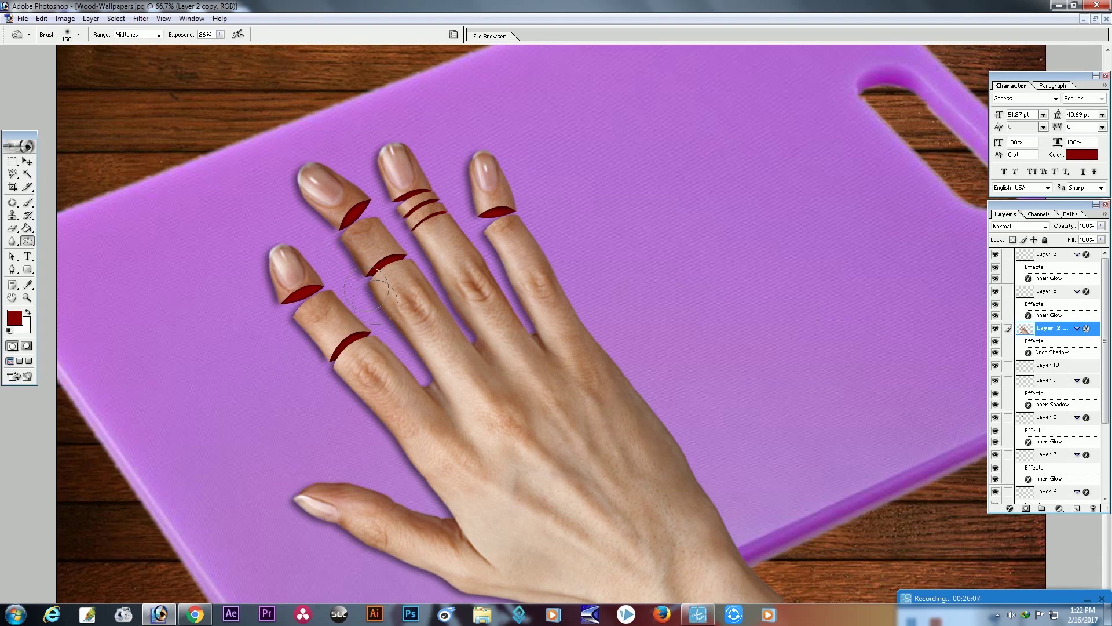
pyautogui.moveTo(393, 322); pyautogui.dragTo(421, 358)
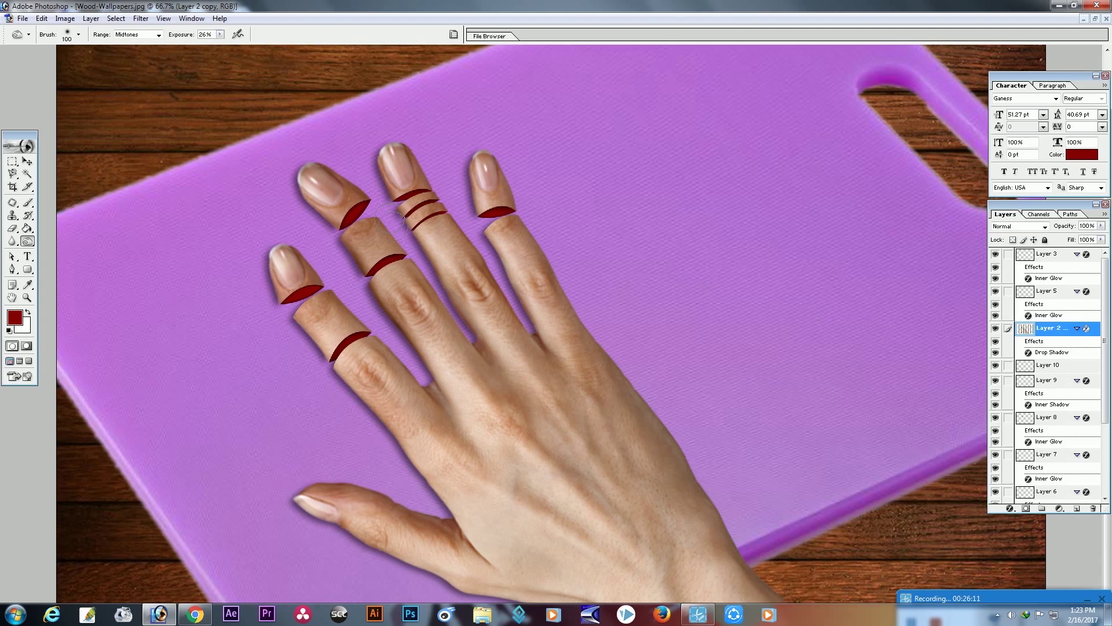
pyautogui.moveTo(417, 237)
pyautogui.mouseDown()
pyautogui.moveTo(460, 267)
pyautogui.moveTo(485, 333)
pyautogui.mouseUp()
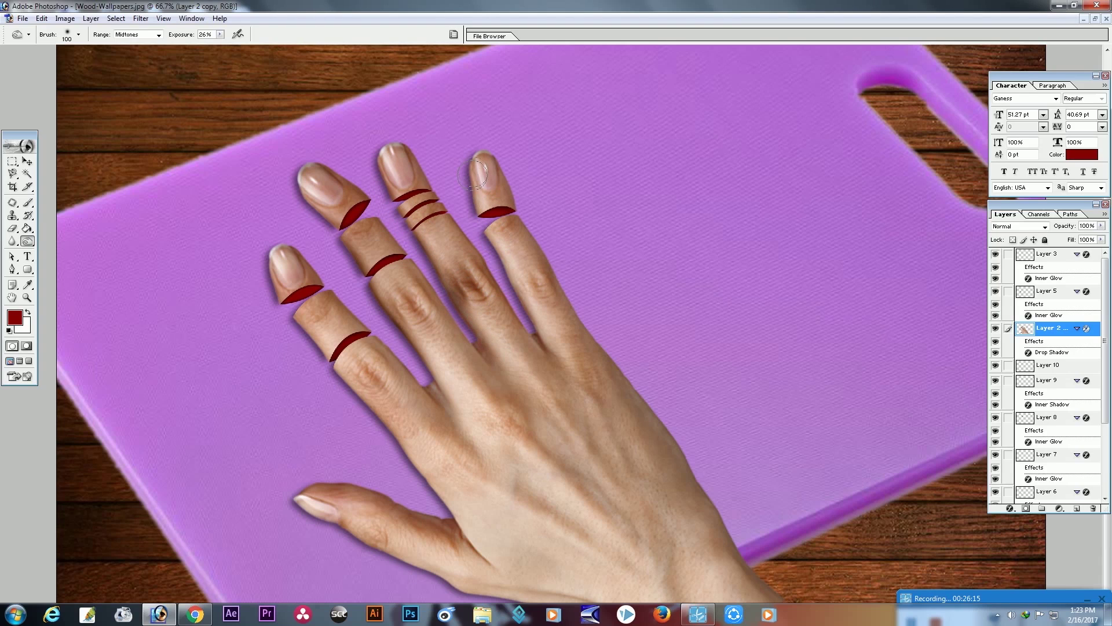
pyautogui.moveTo(486, 223); pyautogui.dragTo(507, 249)
pyautogui.moveTo(528, 289); pyautogui.dragTo(535, 313)
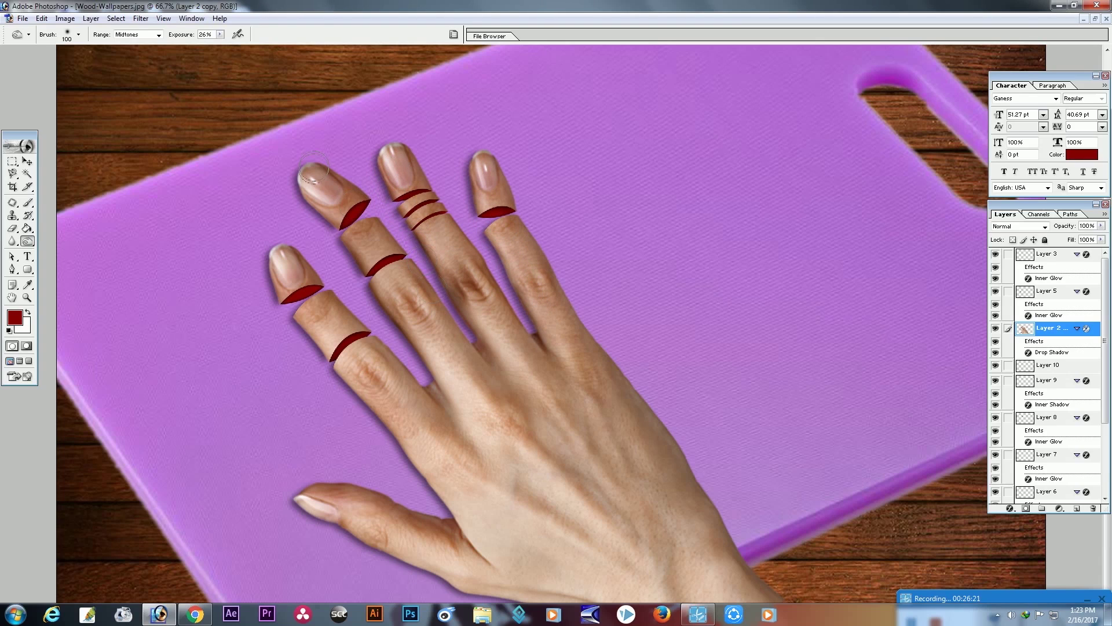
pyautogui.moveTo(360, 272); pyautogui.dragTo(379, 336)
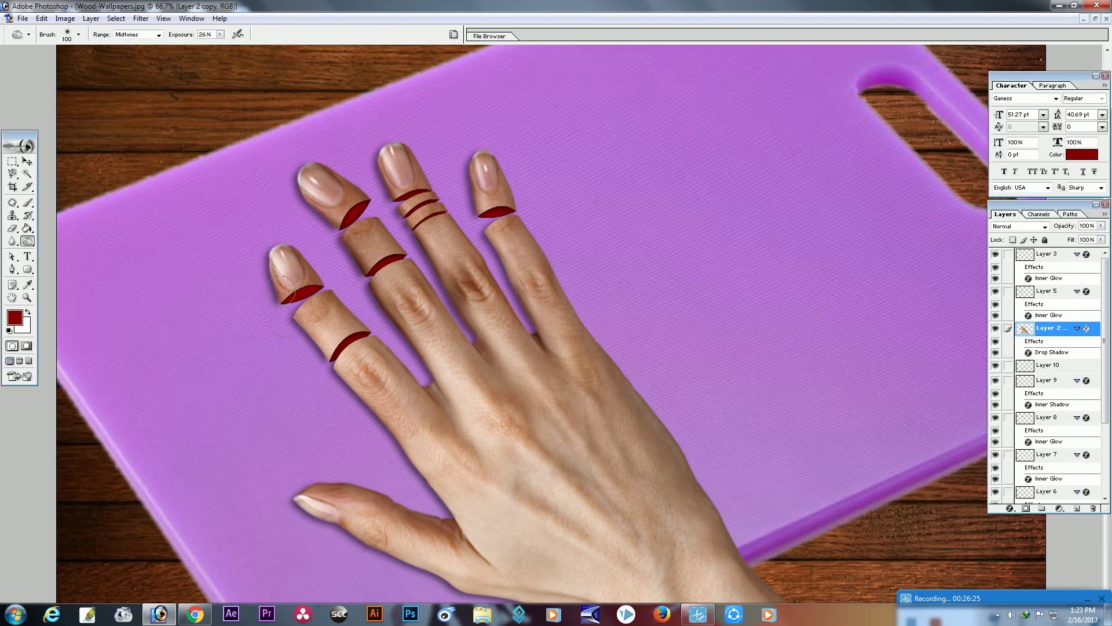
pyautogui.moveTo(370, 411); pyautogui.dragTo(391, 433)
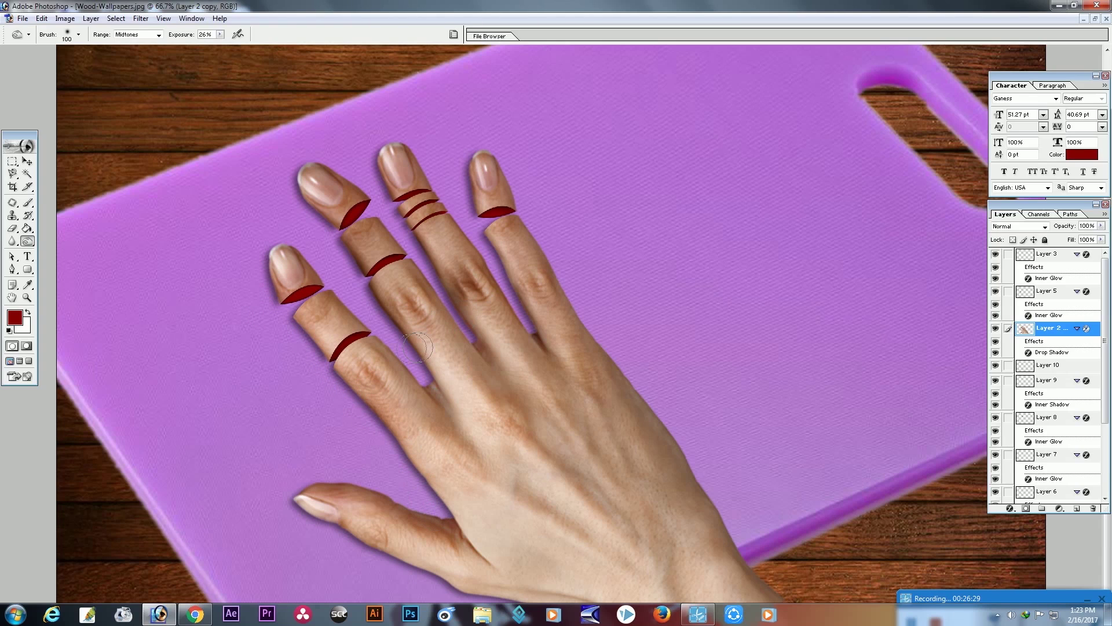
pyautogui.moveTo(431, 362); pyautogui.dragTo(449, 412)
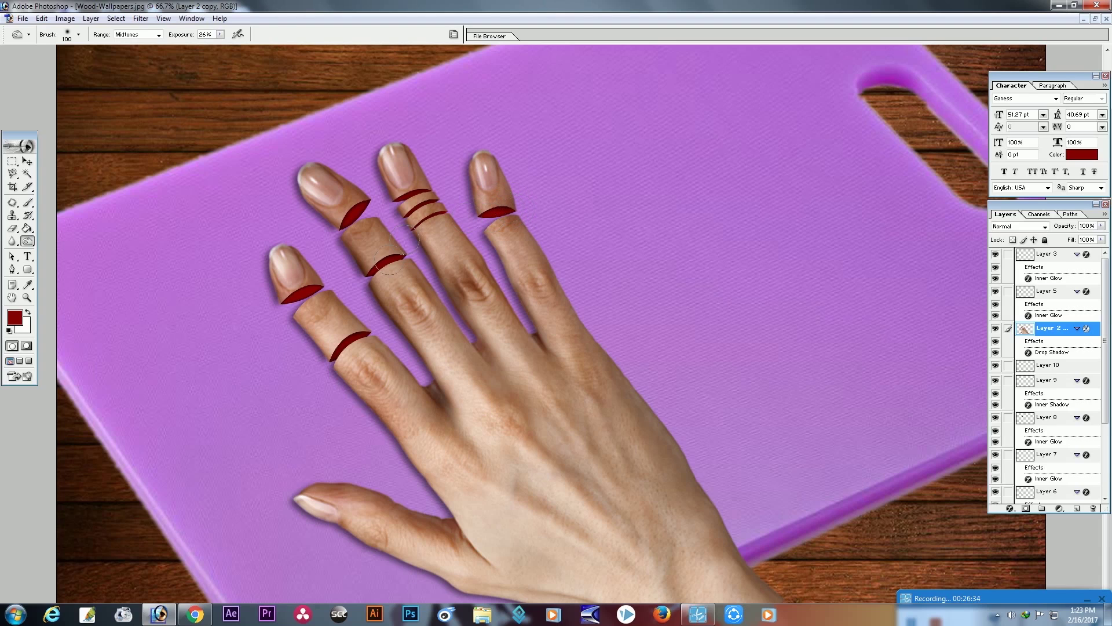
pyautogui.moveTo(351, 227); pyautogui.dragTo(346, 213)
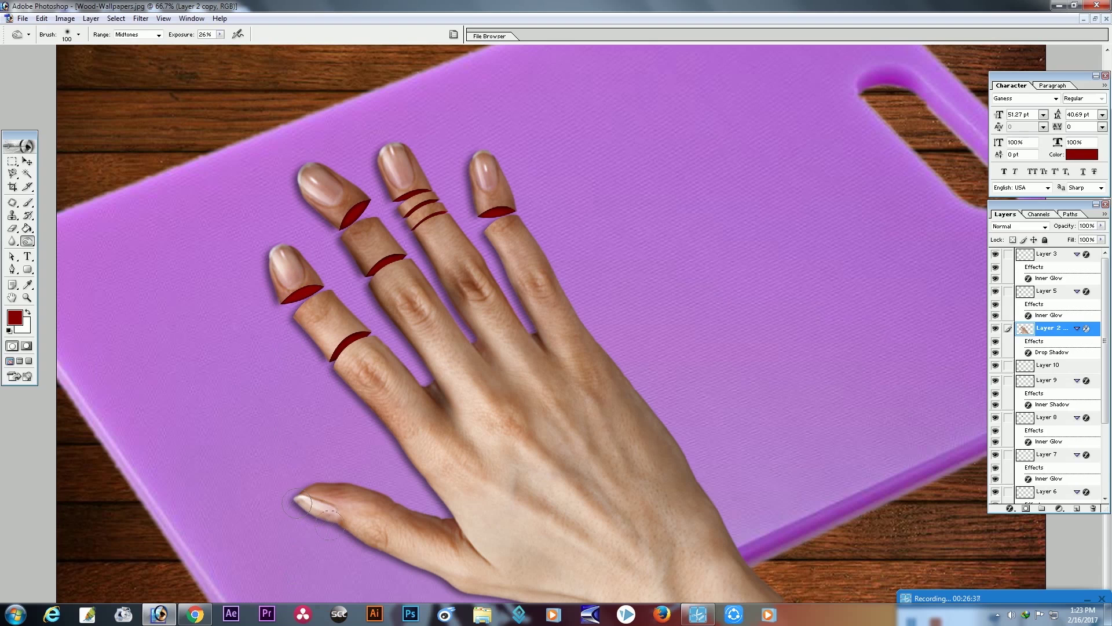
# - Burn the back of the hand and thumb base, enlarging the brush as needed
pyautogui.keyDown('ctrl'); pyautogui.click(494, 373); pyautogui.keyUp('ctrl')
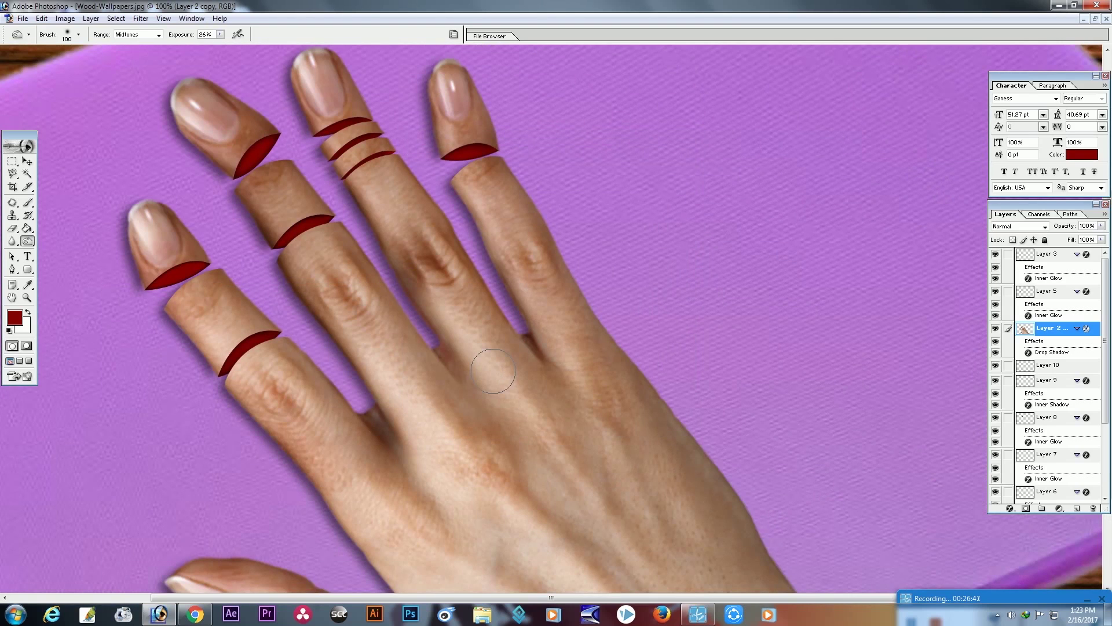
pyautogui.hotkey('ctrl', '-')
pyautogui.hotkey('ctrl', '-')
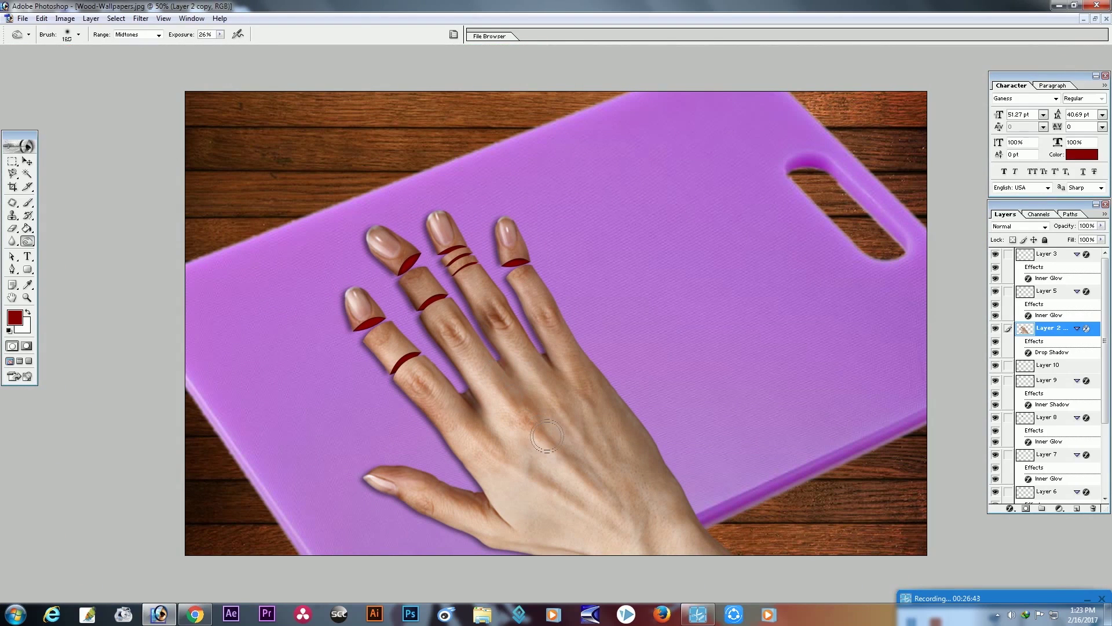
pyautogui.moveTo(530, 432); pyautogui.dragTo(503, 463)
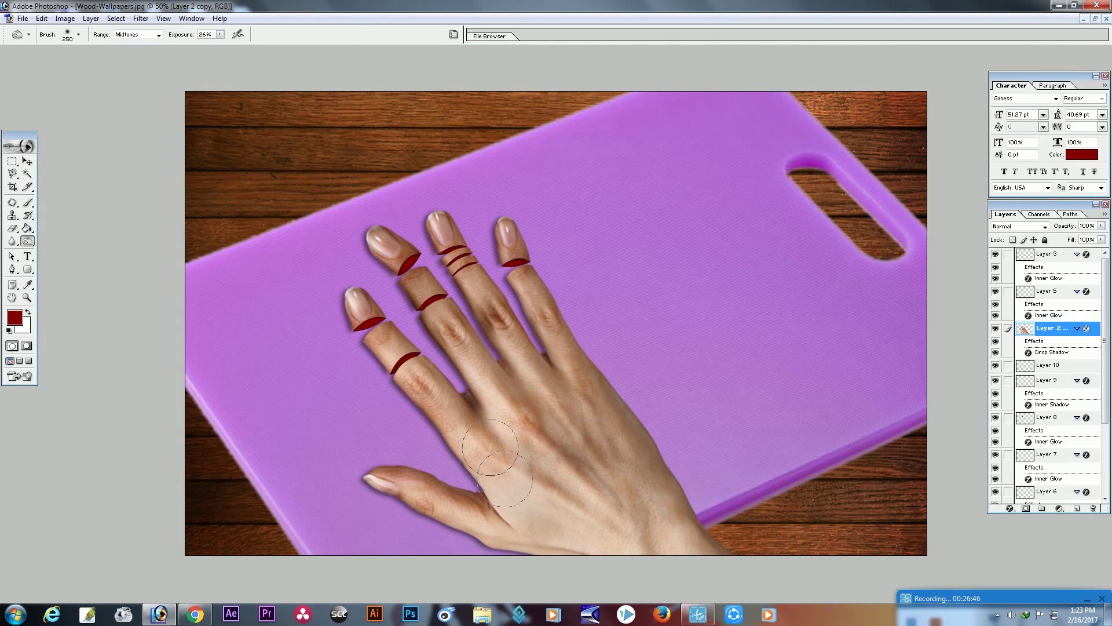
pyautogui.press(']')
pyautogui.moveTo(598, 530); pyautogui.dragTo(629, 446)
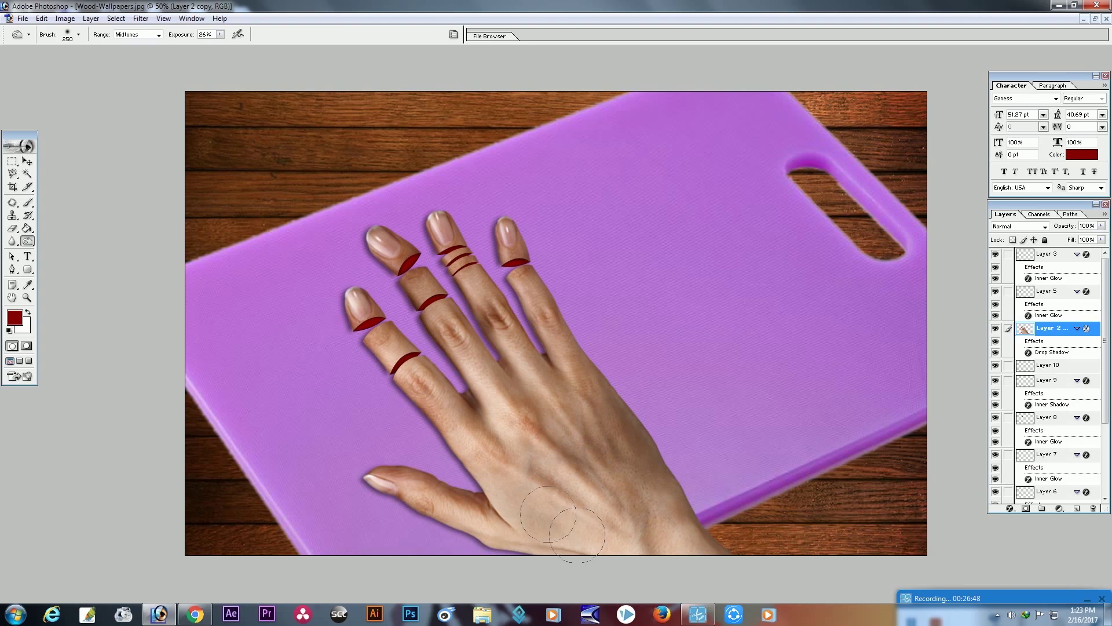
pyautogui.moveTo(502, 473); pyautogui.dragTo(440, 393)
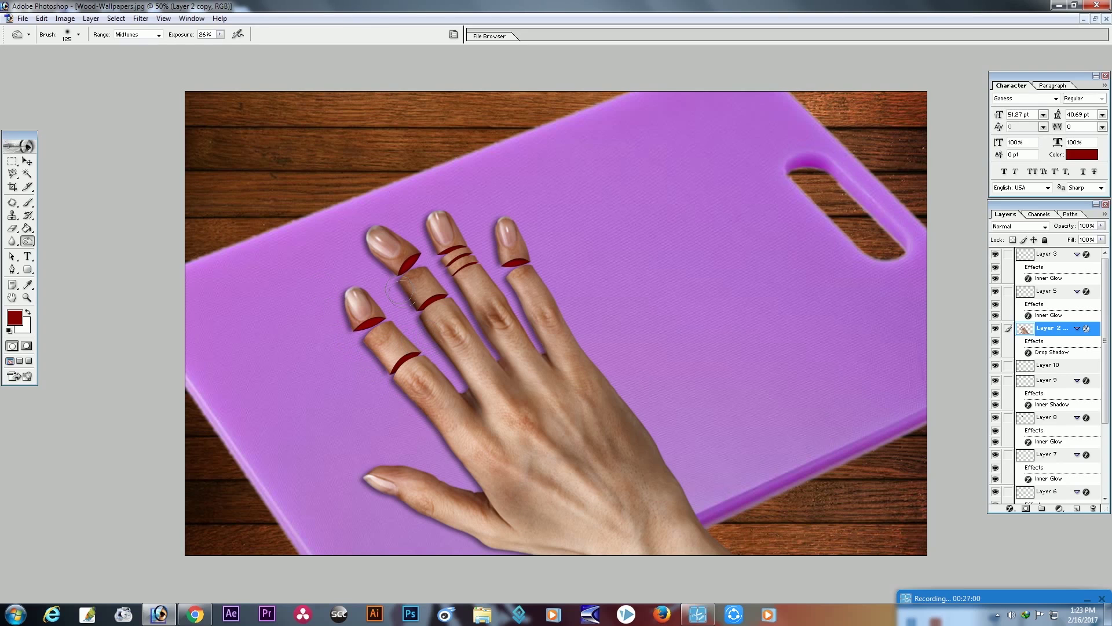
pyautogui.moveTo(484, 414); pyautogui.dragTo(463, 360)
pyautogui.moveTo(471, 306); pyautogui.dragTo(445, 262)
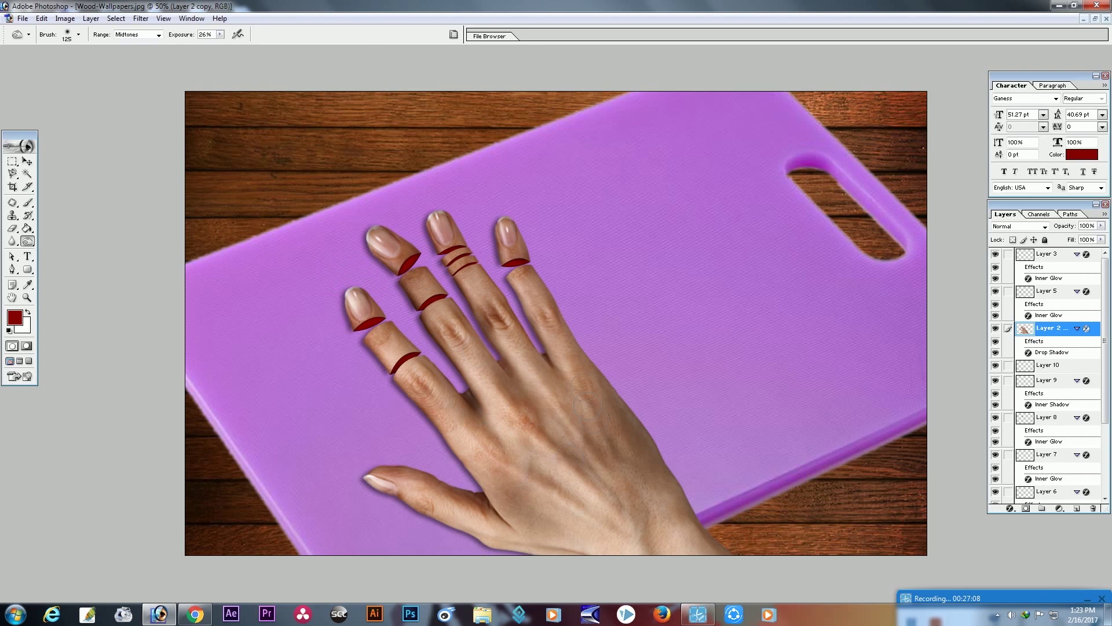
pyautogui.moveTo(579, 350); pyautogui.dragTo(595, 378)
pyautogui.press(']')
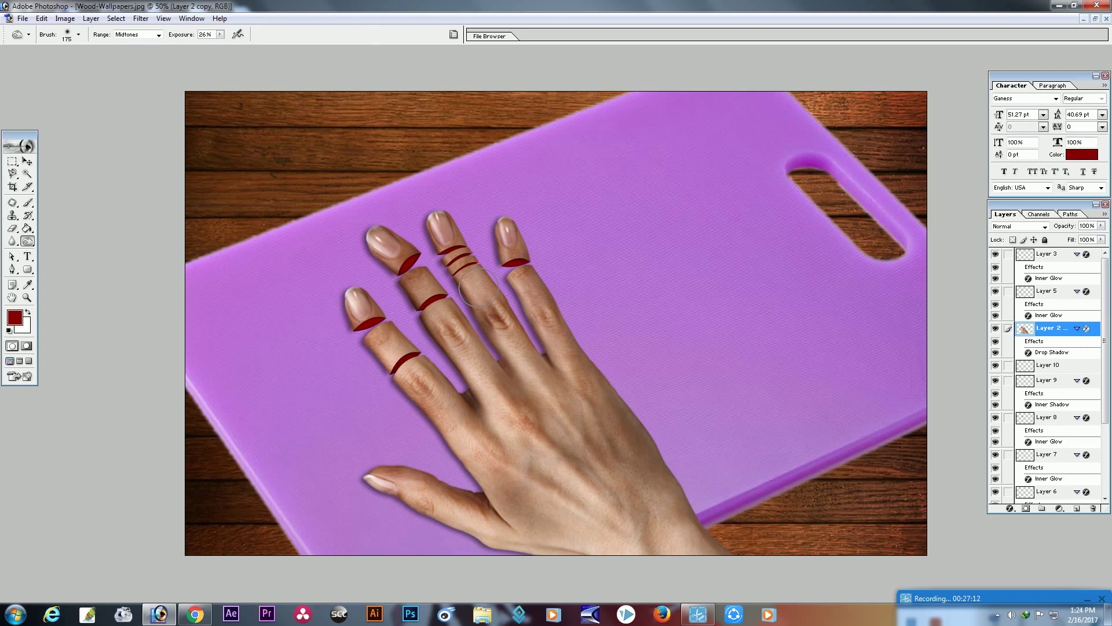
pyautogui.moveTo(472, 359)
pyautogui.mouseDown()
pyautogui.moveTo(449, 515)
pyautogui.moveTo(660, 538)
pyautogui.mouseUp()
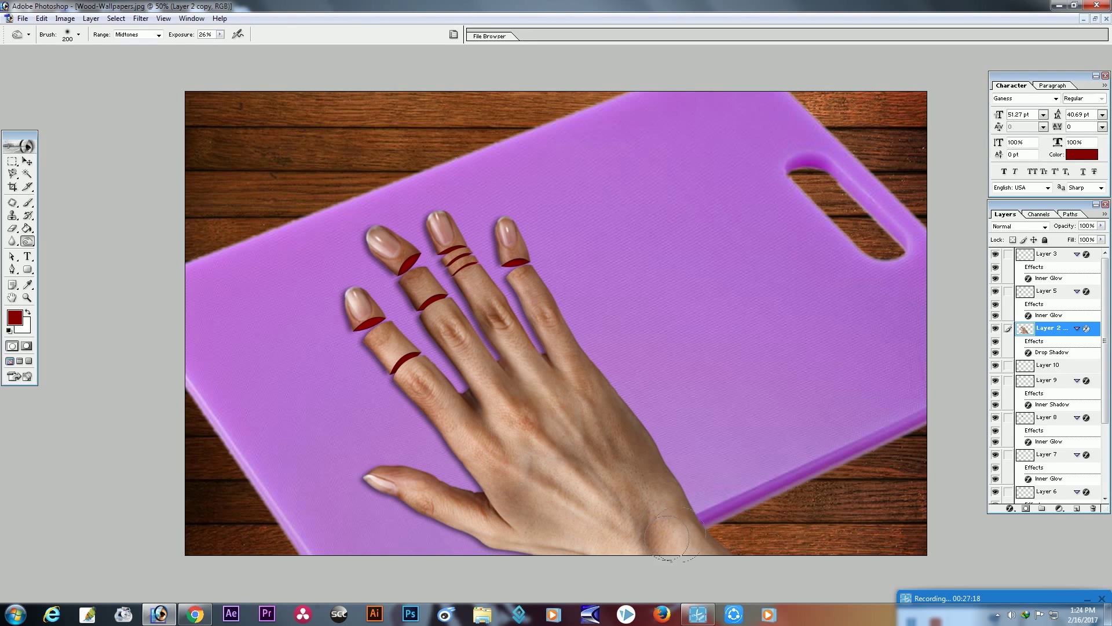
pyautogui.press(']')
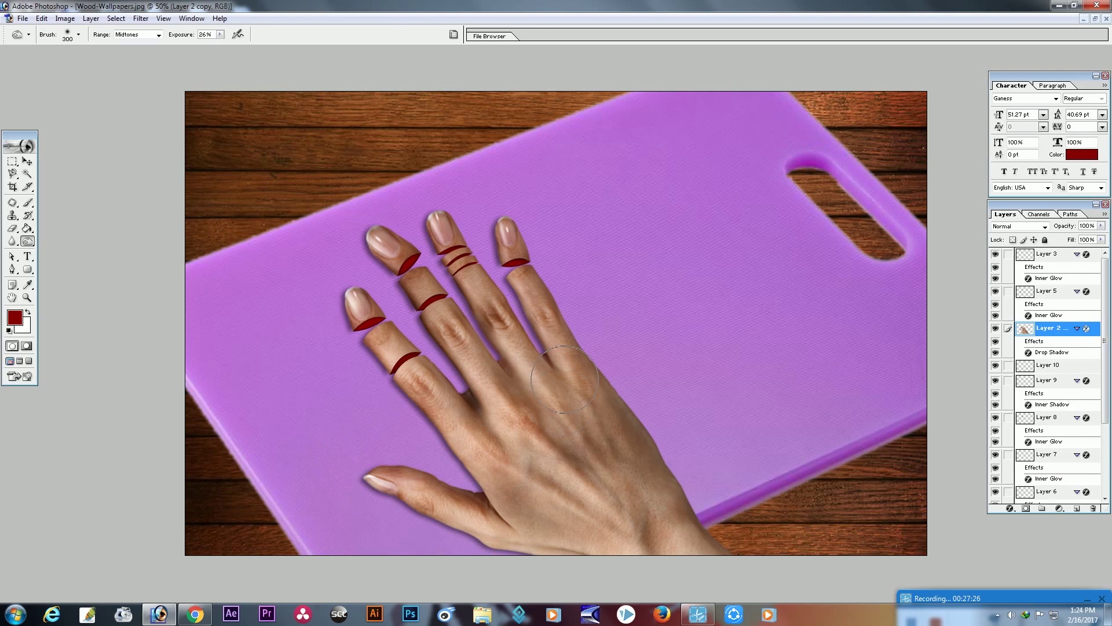
pyautogui.press('[')
pyautogui.press('[')
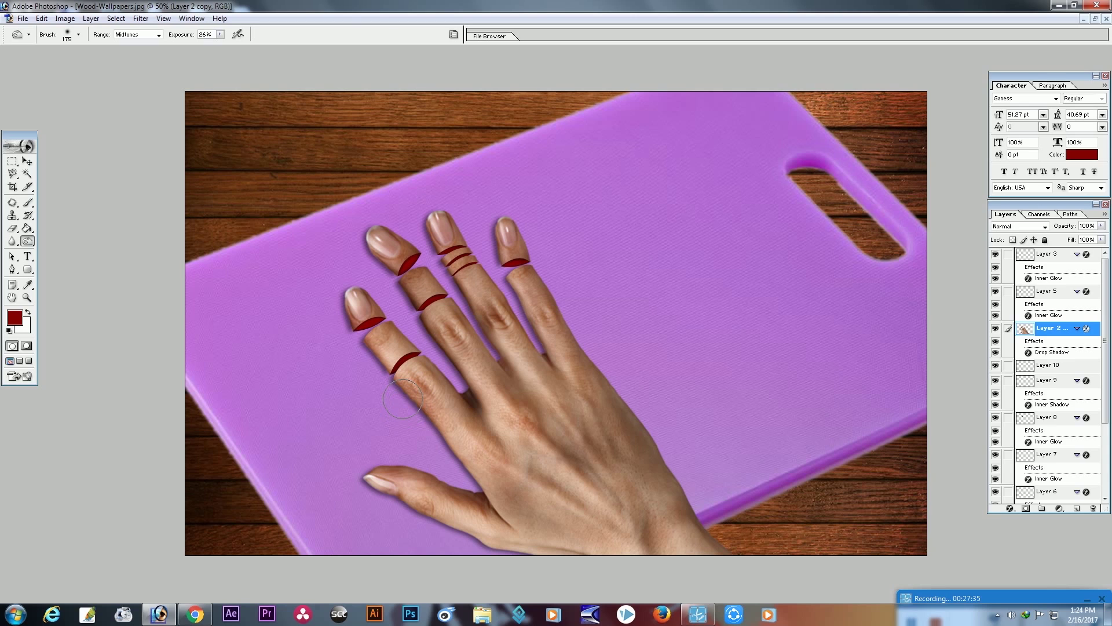
# - Copy the knife image from the desktop into the cutting-board document
pyautogui.click(27, 161)
pyautogui.press('super+d')
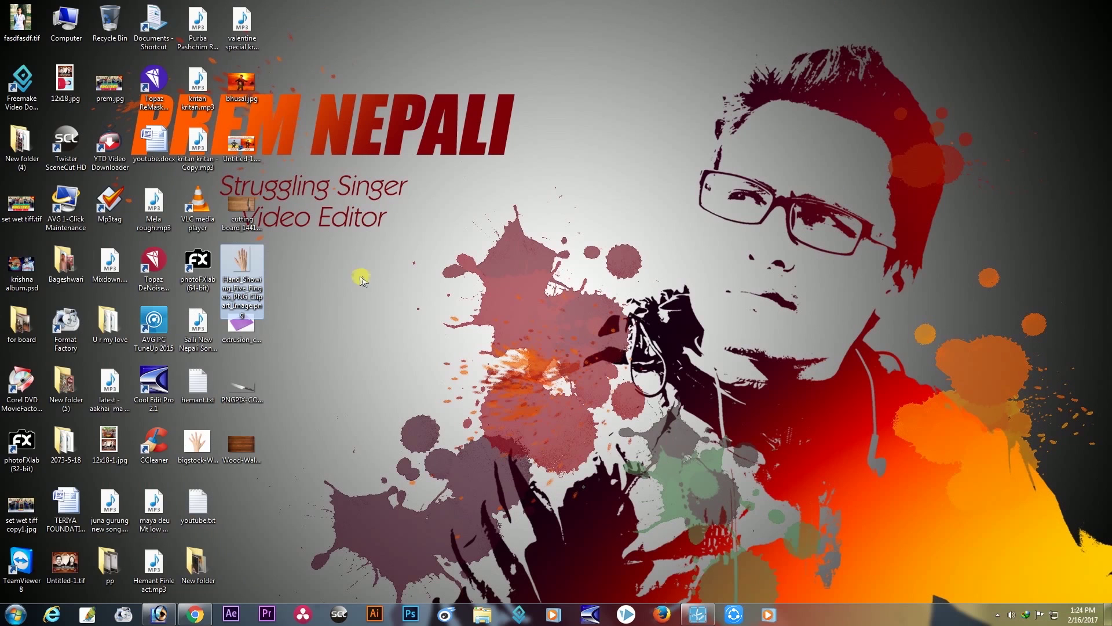
pyautogui.moveTo(250, 386); pyautogui.dragTo(160, 614)
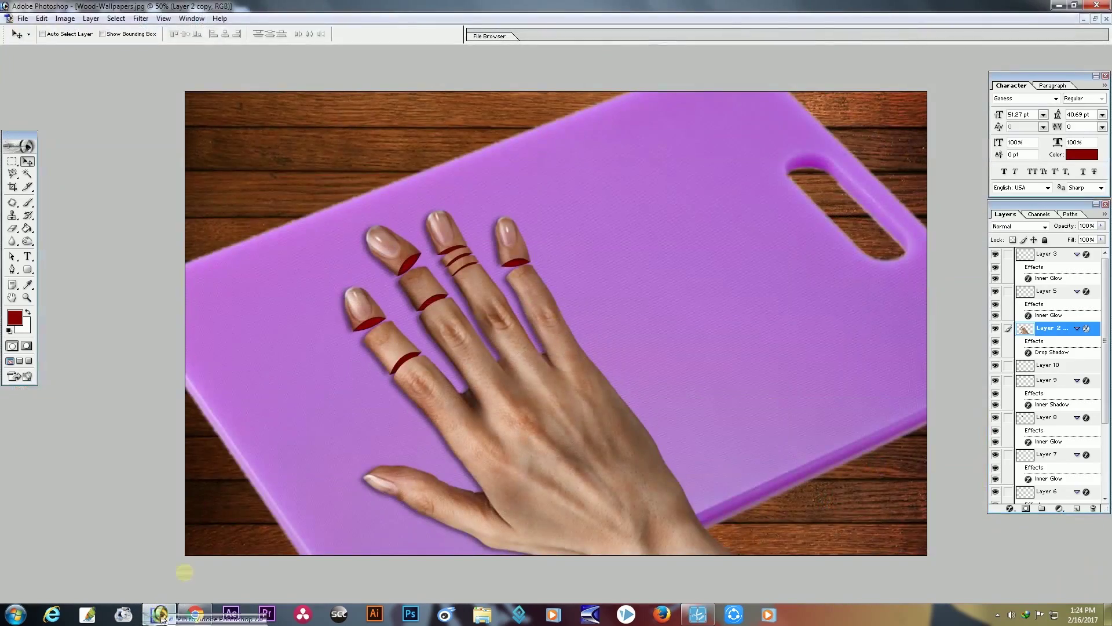
pyautogui.moveTo(160, 614); pyautogui.dragTo(296, 359)
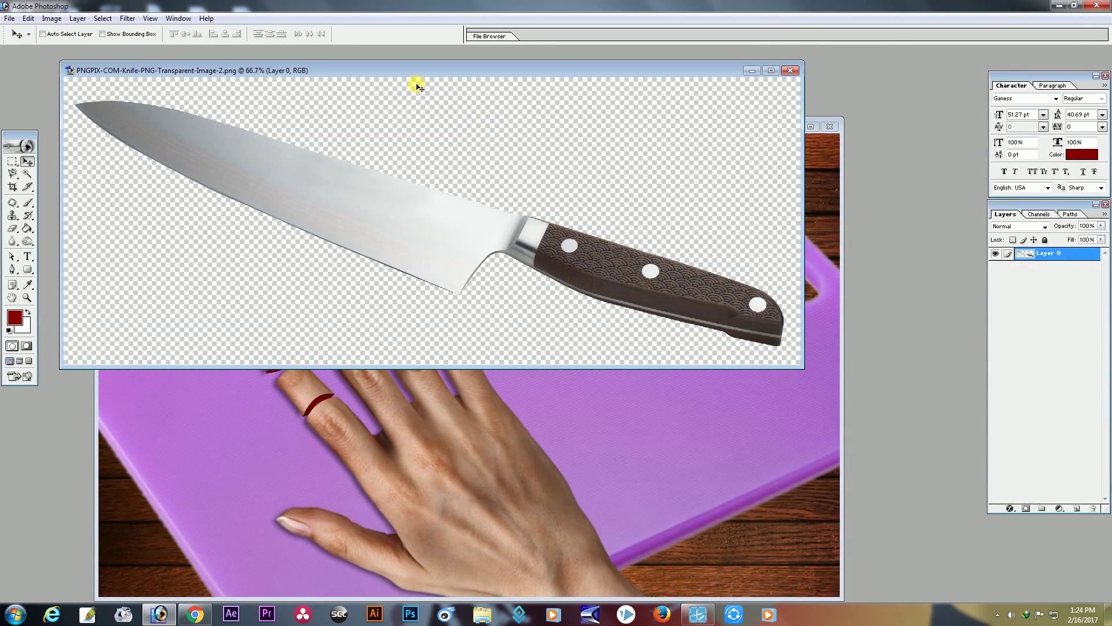
pyautogui.moveTo(413, 70); pyautogui.dragTo(643, 229)
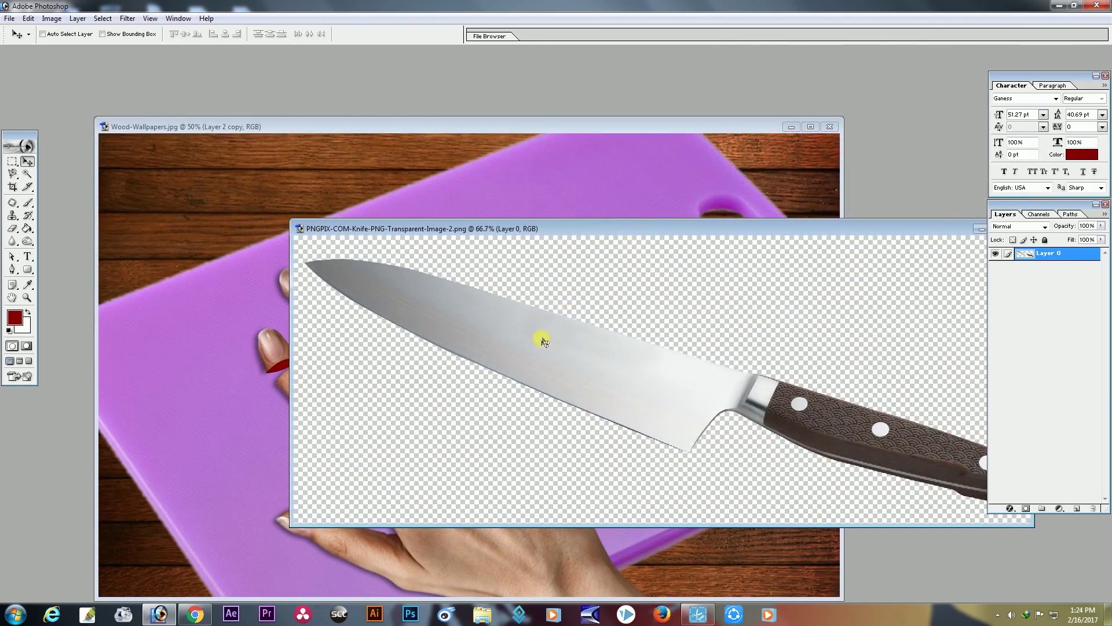
pyautogui.moveTo(578, 203); pyautogui.dragTo(578, 204)
pyautogui.click(891, 242)
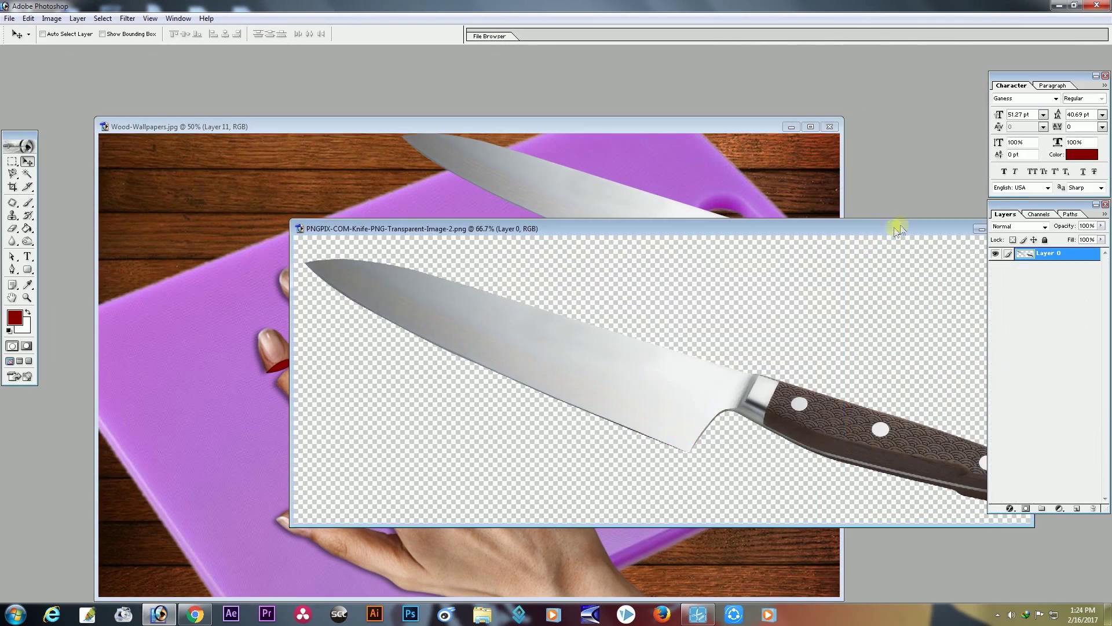
pyautogui.moveTo(895, 229); pyautogui.dragTo(551, 234)
pyautogui.click(584, 229)
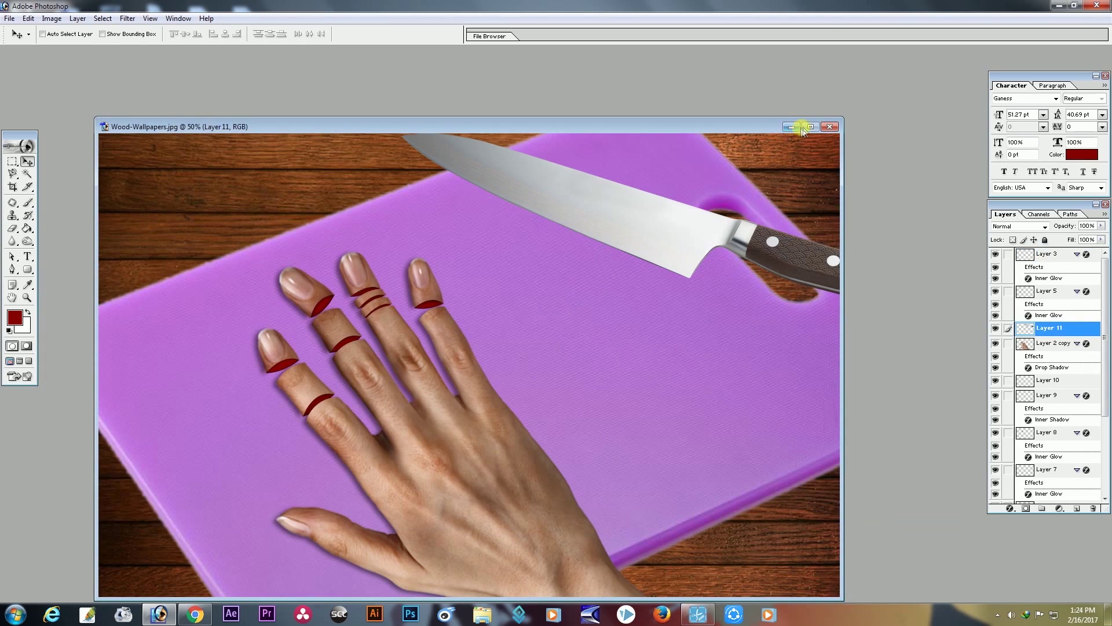
pyautogui.click(810, 127)
# - Place the knife on the board, rotating it slightly clockwise and enlarging it
pyautogui.moveTo(709, 187)
pyautogui.mouseDown()
pyautogui.moveTo(694, 231)
pyautogui.moveTo(712, 267)
pyautogui.mouseUp()
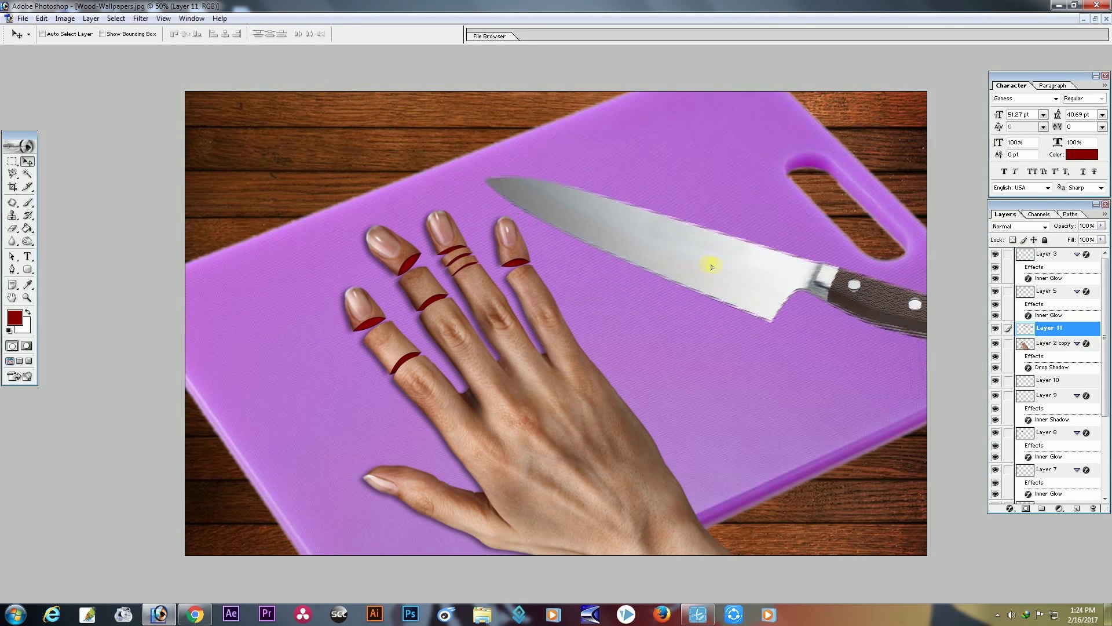
pyautogui.hotkey('ctrl', 't')
pyautogui.moveTo(799, 255); pyautogui.dragTo(747, 266)
pyautogui.hotkey('ctrl', '-')
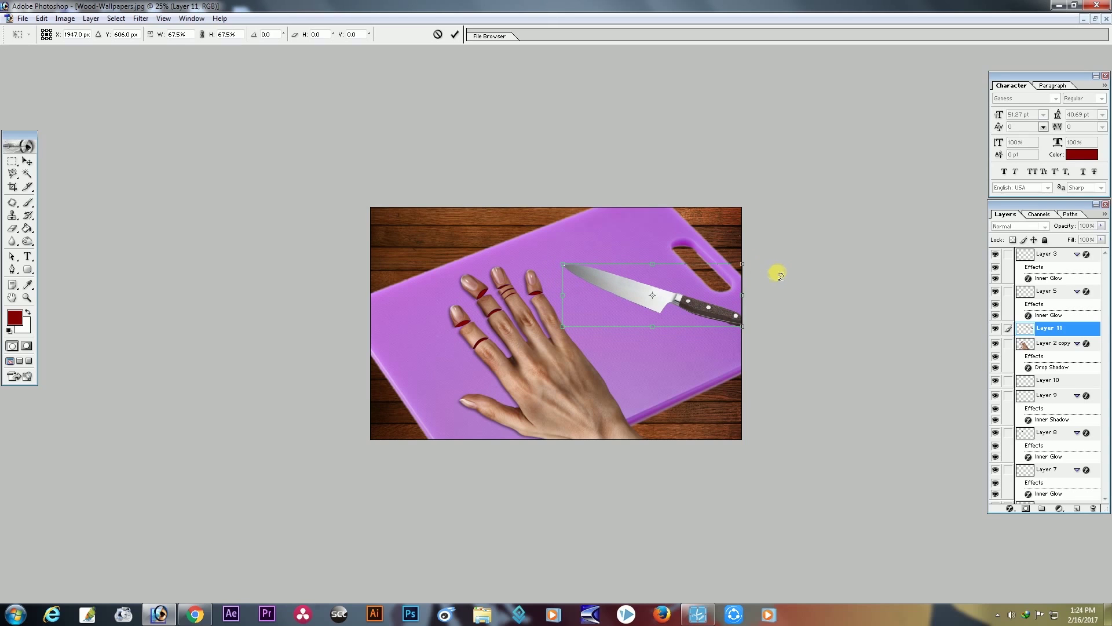
pyautogui.moveTo(802, 285); pyautogui.dragTo(809, 345)
pyautogui.moveTo(748, 298); pyautogui.dragTo(759, 298)
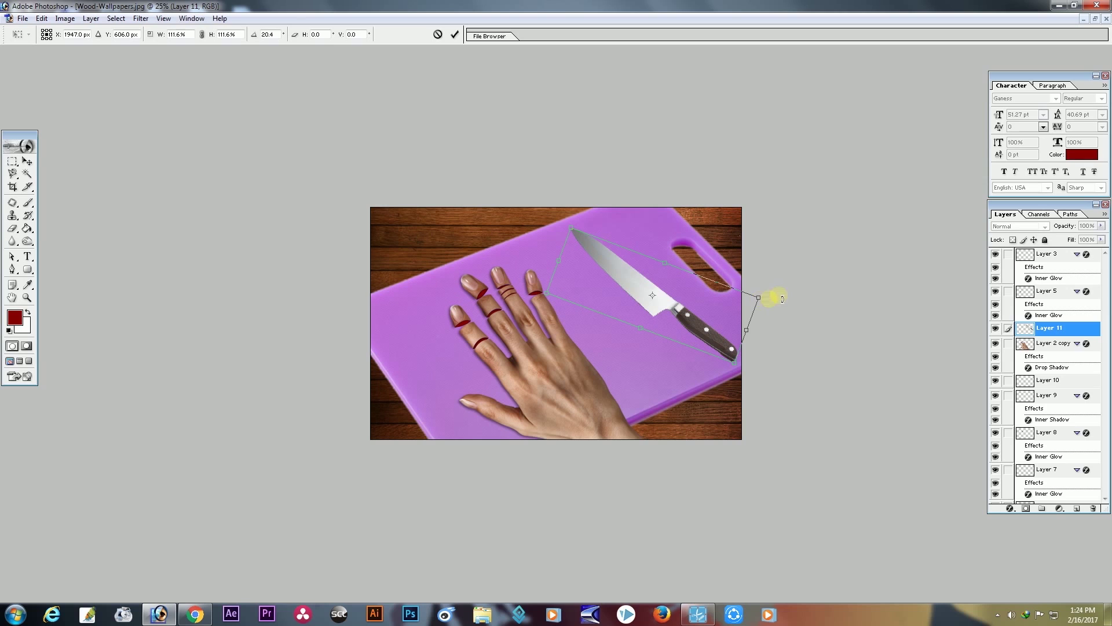
pyautogui.press('Return')
# - Rotate the knife again, scale it to about 104.5%, and nudge it up-left
pyautogui.hotkey('ctrl', '+')
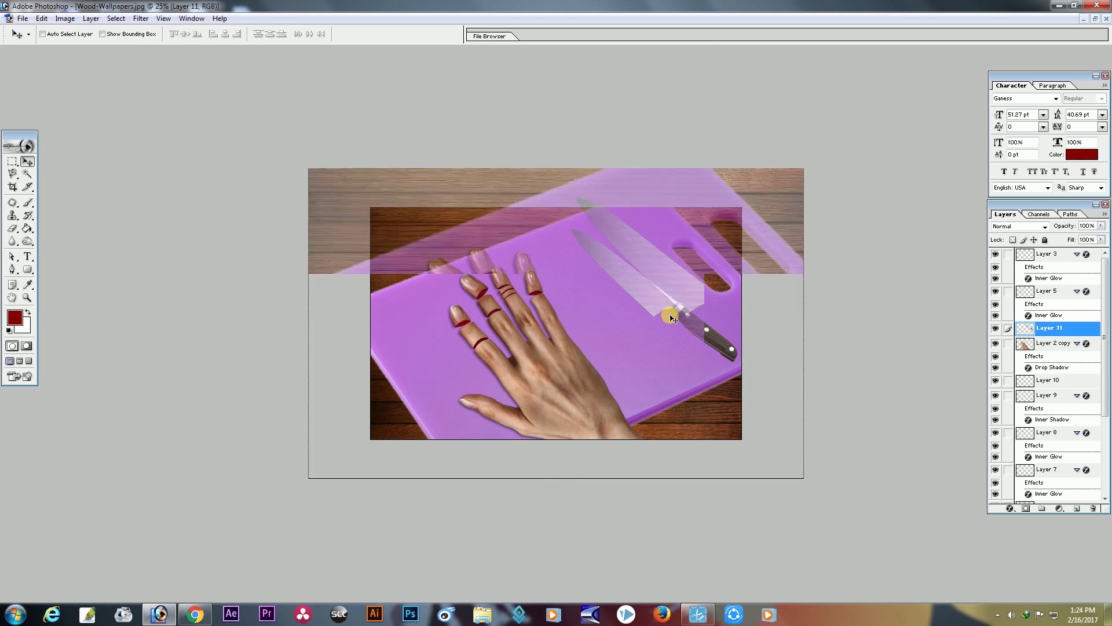
pyautogui.moveTo(697, 295); pyautogui.dragTo(684, 293)
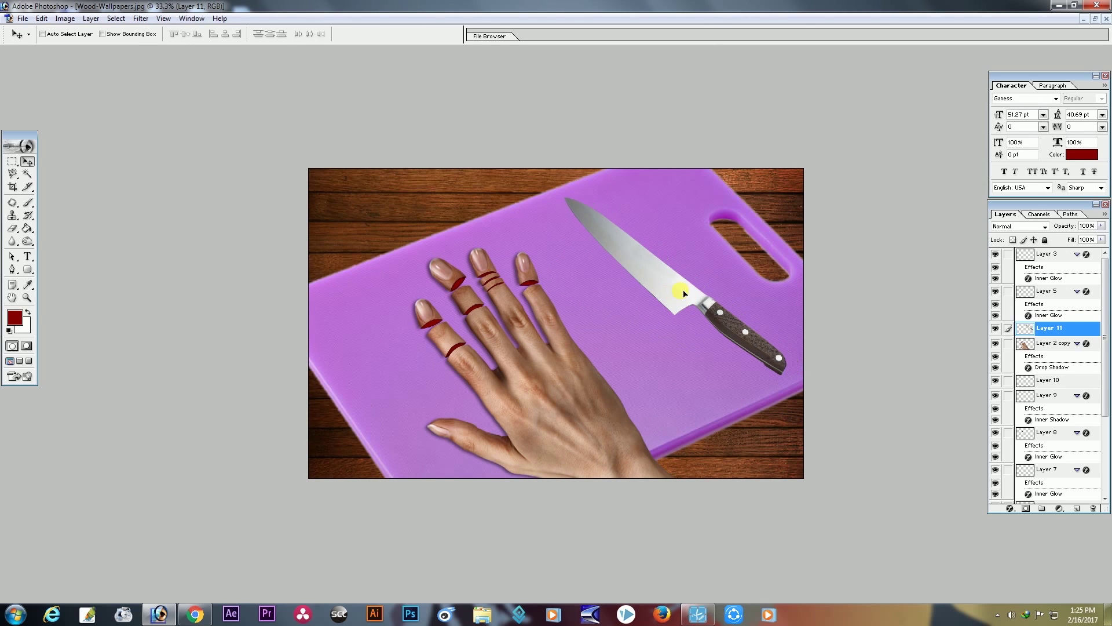
pyautogui.hotkey('ctrl', 't')
pyautogui.moveTo(819, 286)
pyautogui.mouseDown()
pyautogui.moveTo(843, 266)
pyautogui.moveTo(837, 258)
pyautogui.mouseUp()
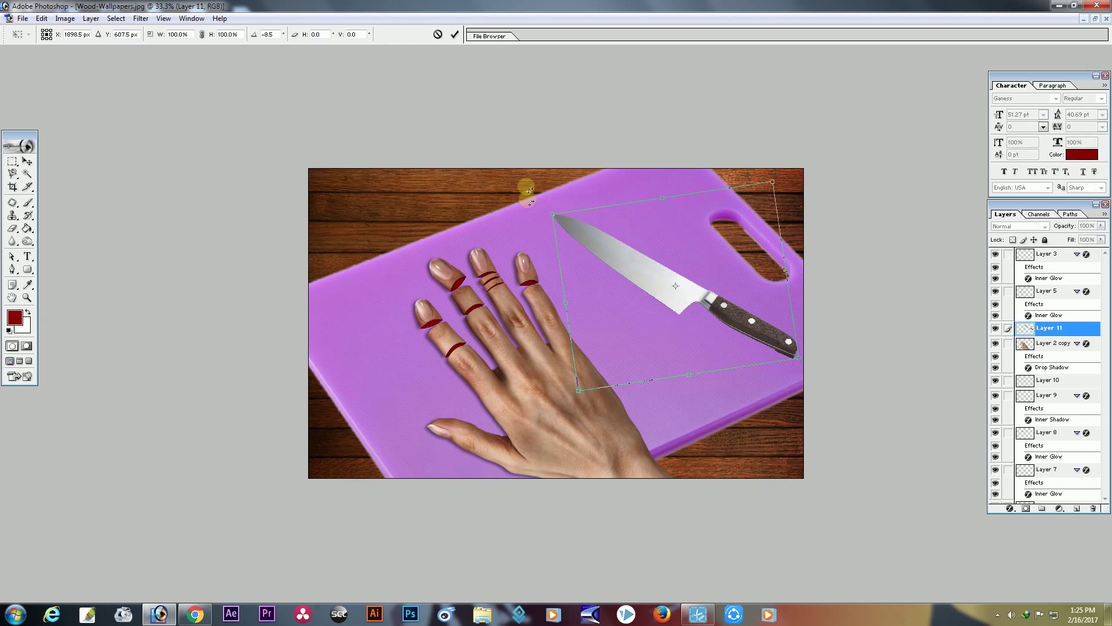
pyautogui.moveTo(555, 216); pyautogui.dragTo(547, 212)
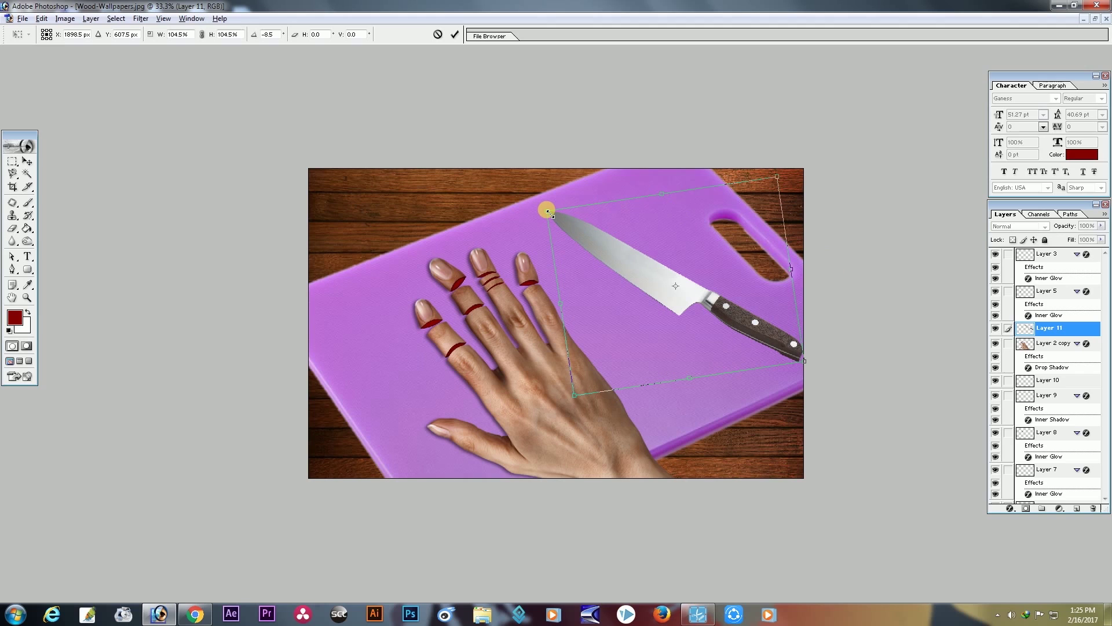
pyautogui.press('Return')
pyautogui.moveTo(660, 281); pyautogui.dragTo(647, 273)
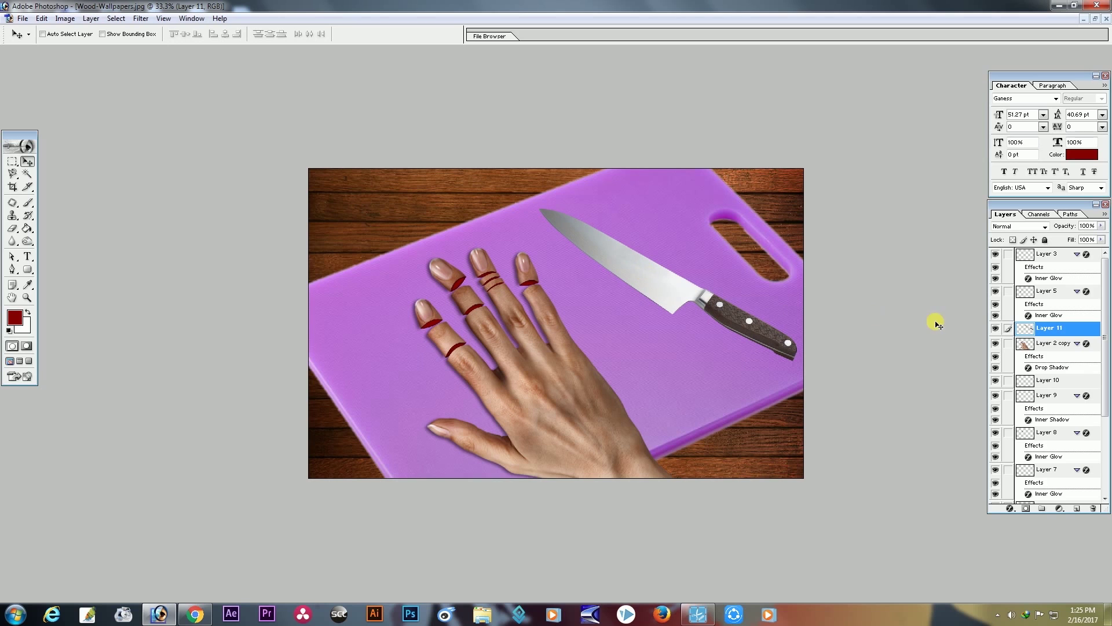
pyautogui.rightClick(1078, 328)
# - Add a drop shadow to Layer 11 with Distance 16, Size 27 and Opacity 46
pyautogui.click(1034, 349)
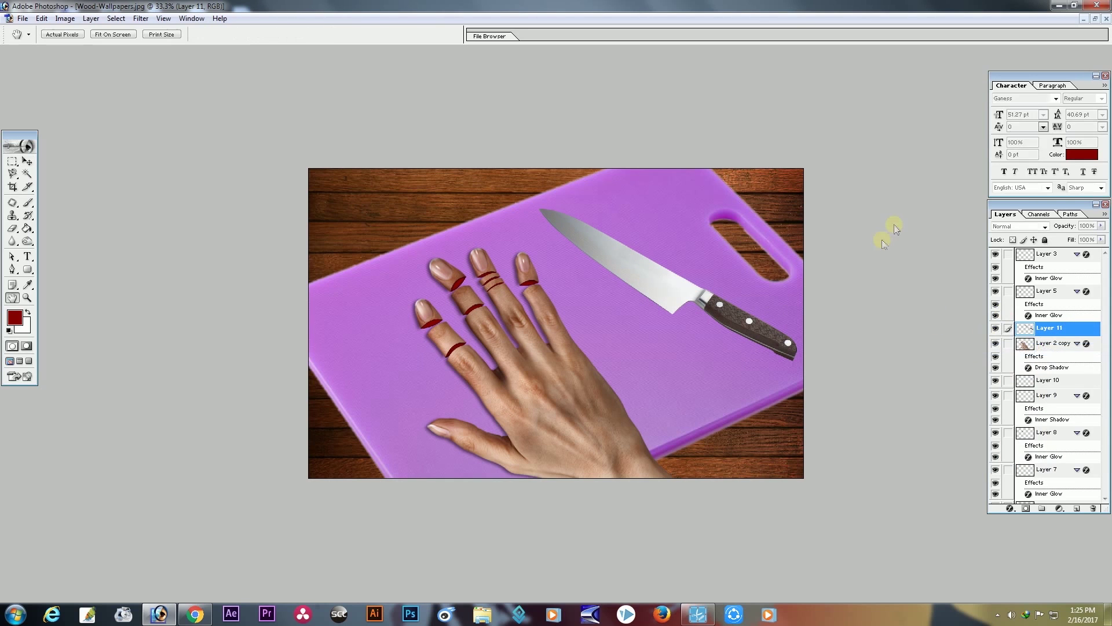
pyautogui.click(722, 154)
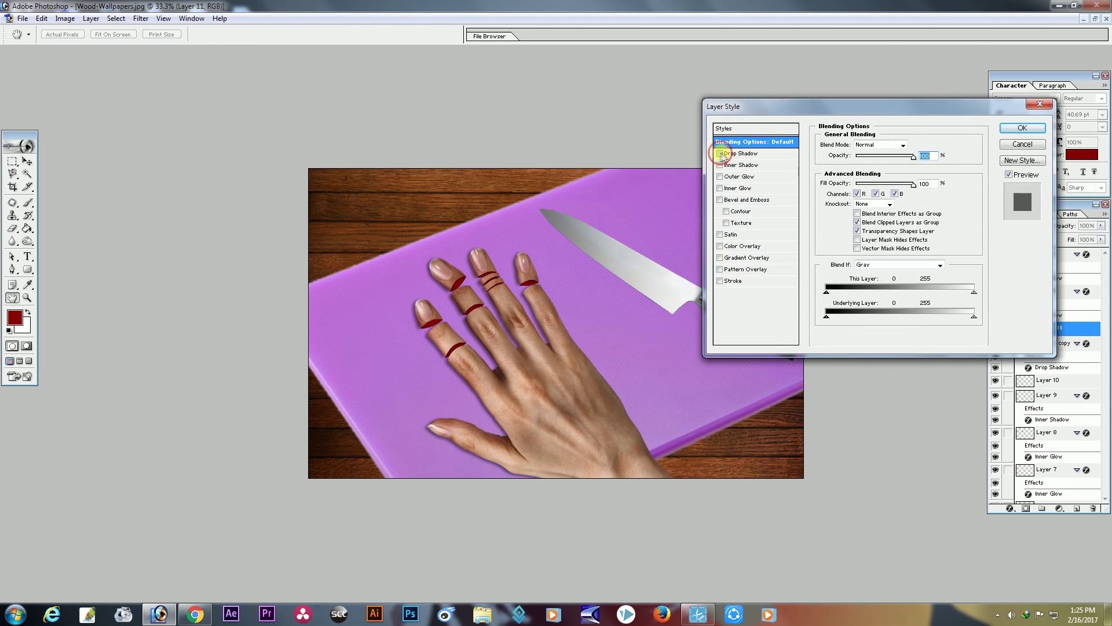
pyautogui.moveTo(896, 156); pyautogui.dragTo(924, 155)
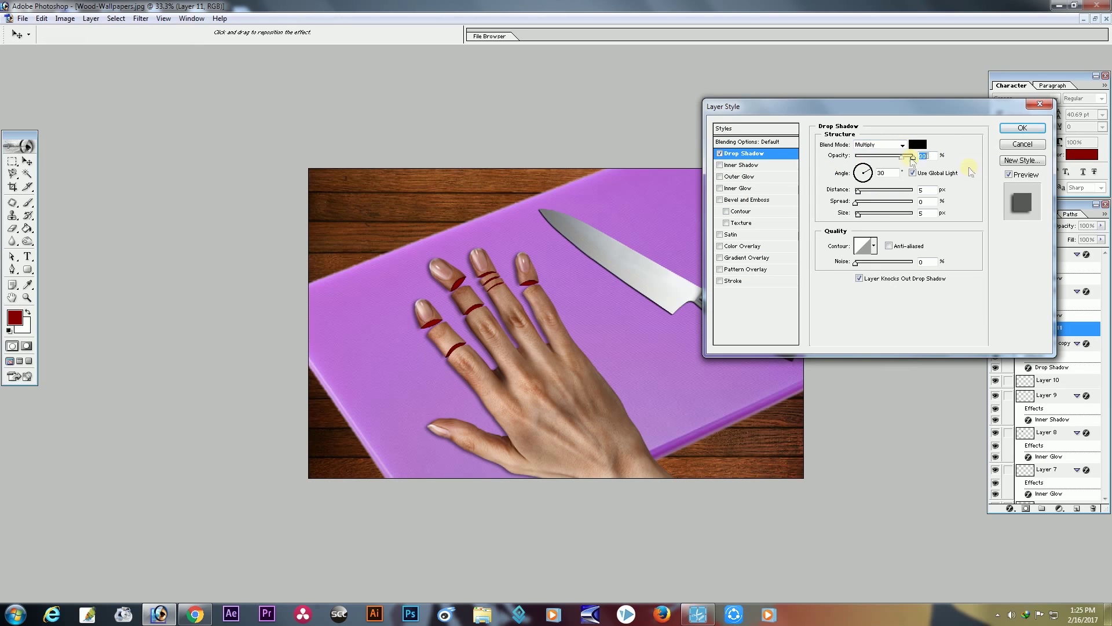
pyautogui.moveTo(858, 190); pyautogui.dragTo(865, 190)
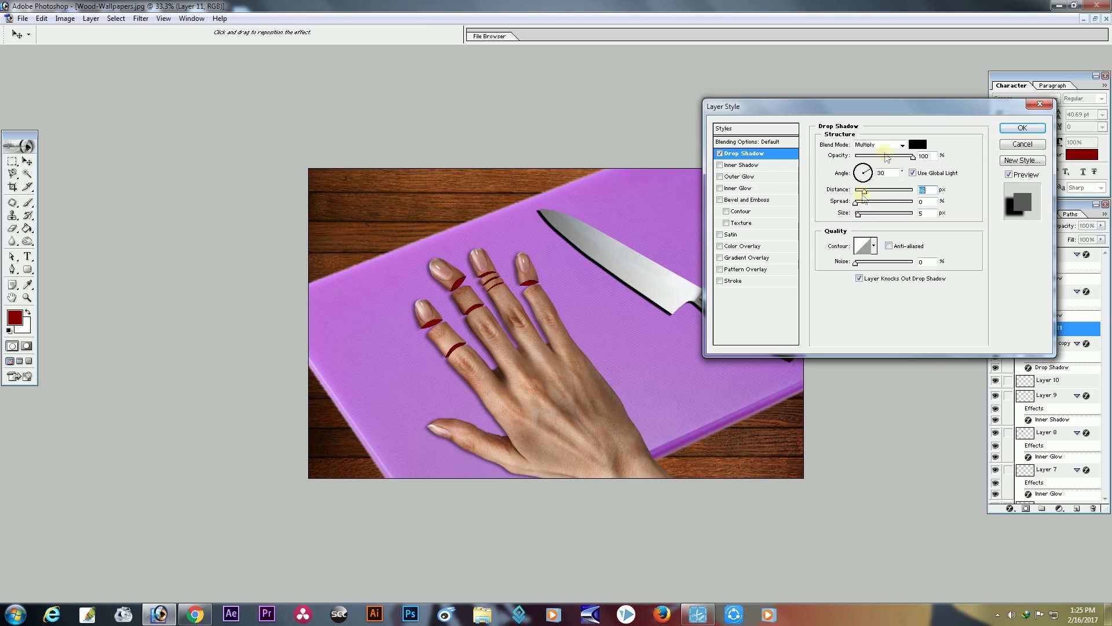
pyautogui.moveTo(912, 156); pyautogui.dragTo(878, 159)
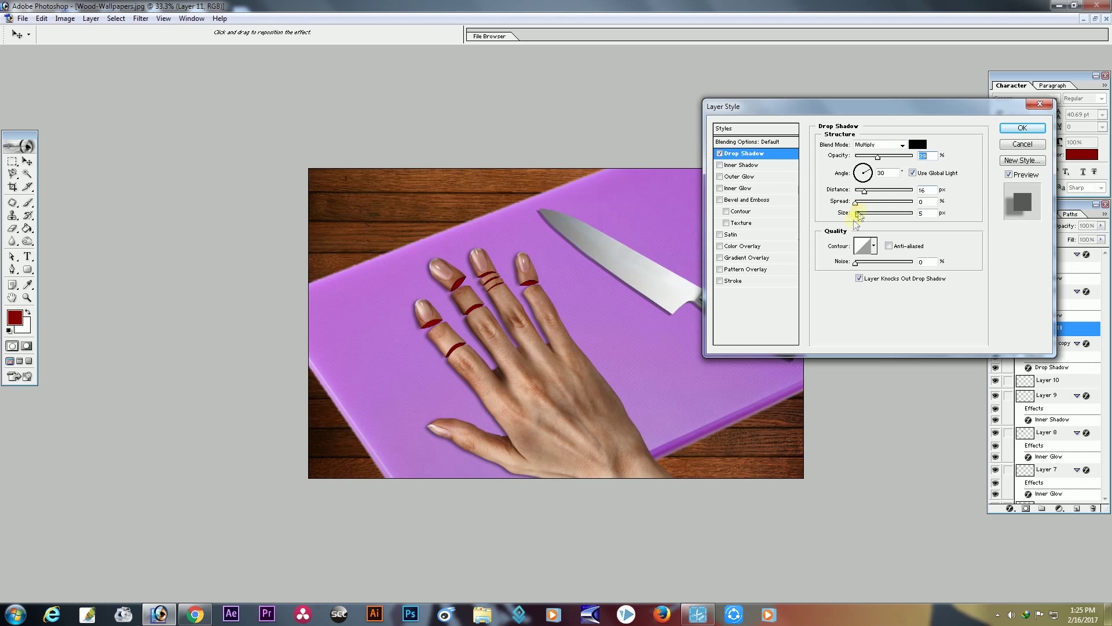
pyautogui.moveTo(858, 215); pyautogui.dragTo(865, 218)
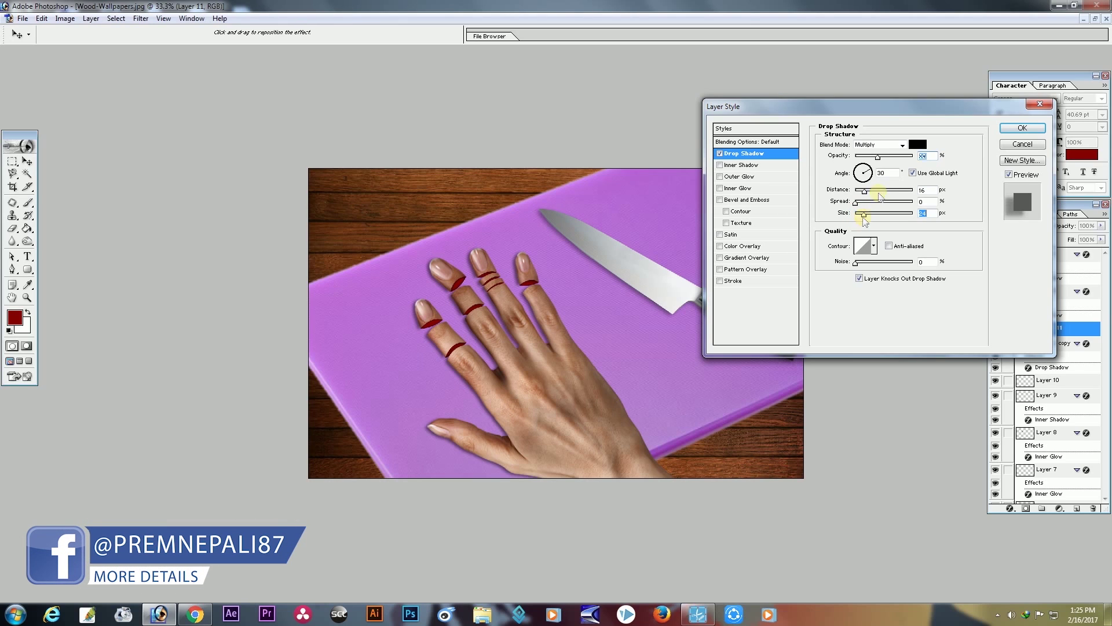
pyautogui.moveTo(877, 157); pyautogui.dragTo(890, 164)
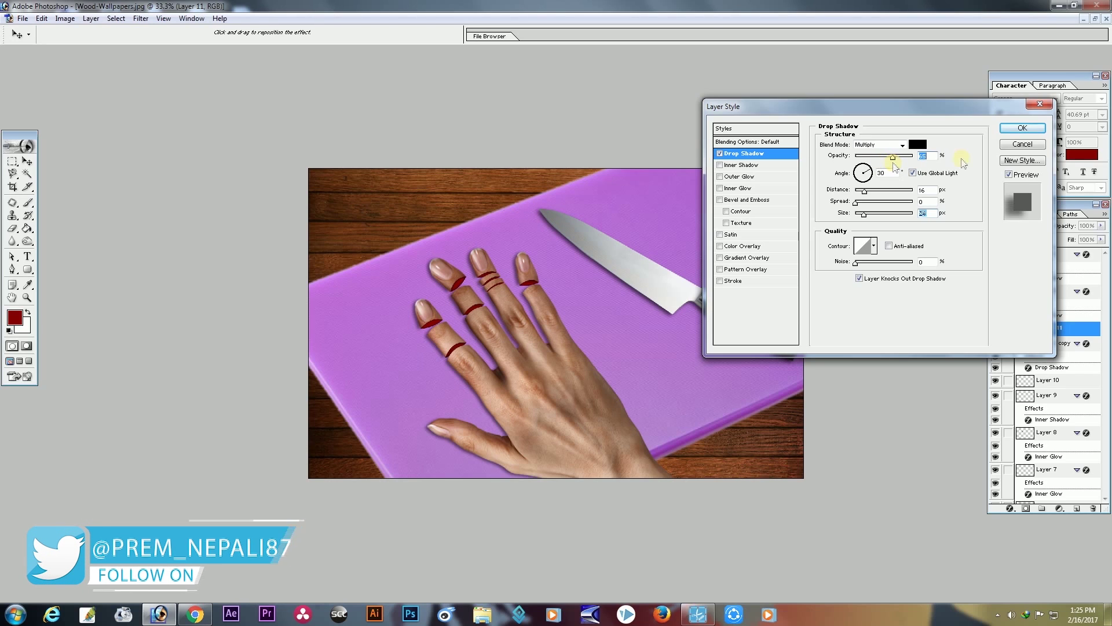
pyautogui.click(1022, 127)
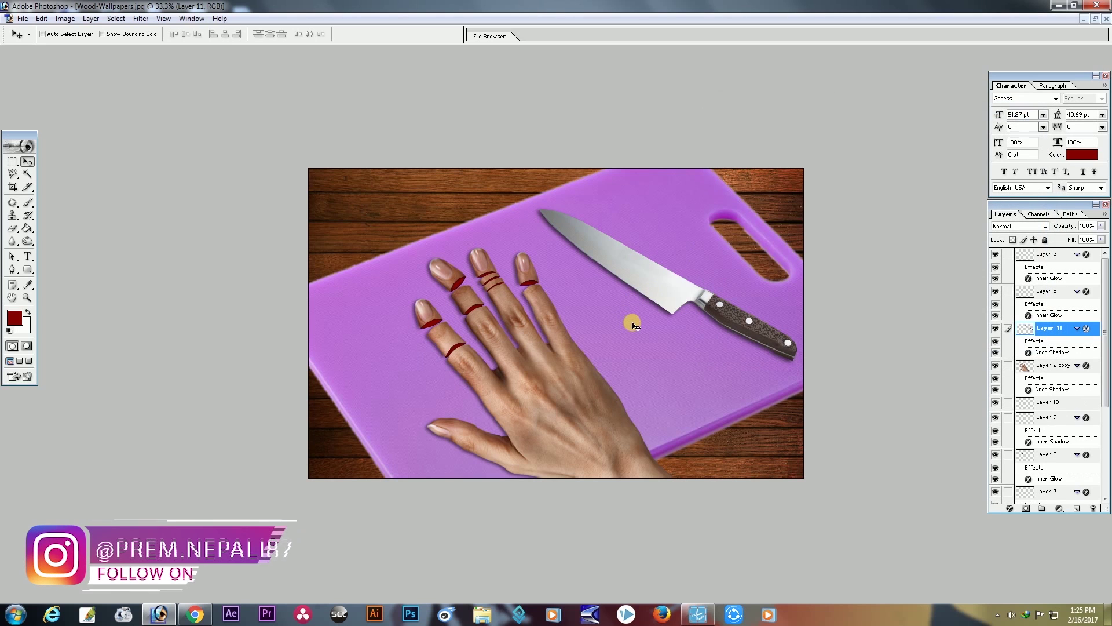
pyautogui.hotkey('ctrl', '+')
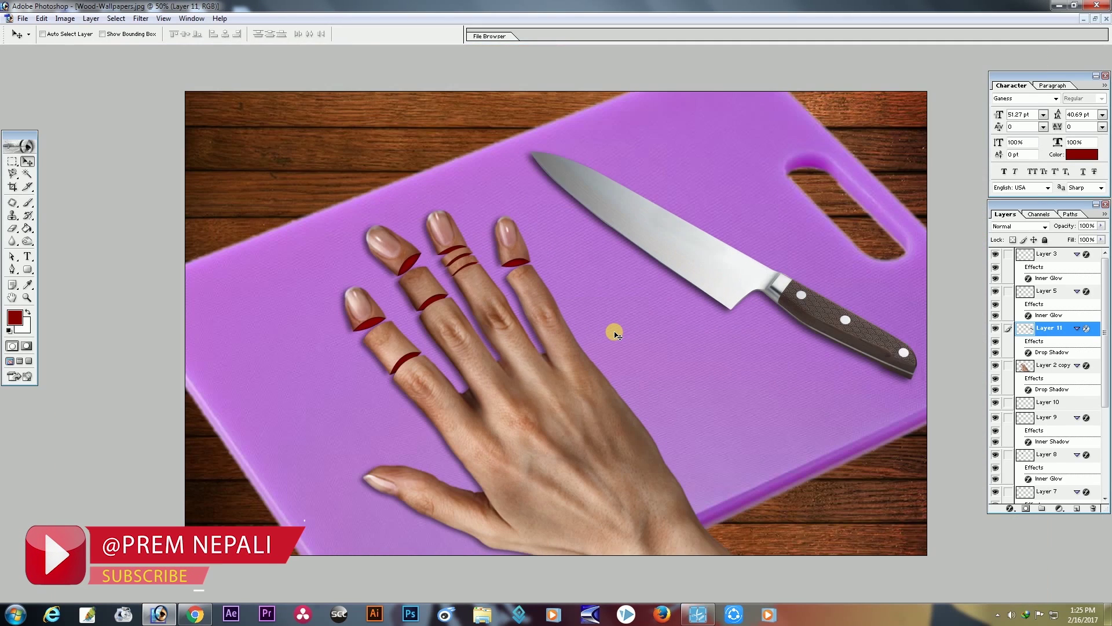
pyautogui.hotkey('ctrl', '-')
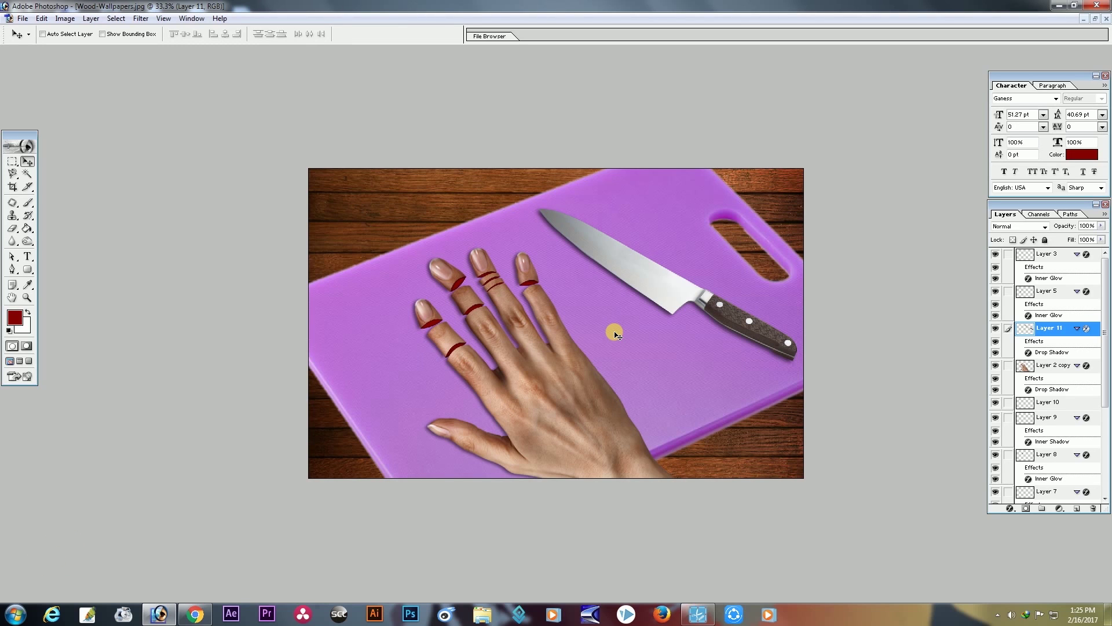
pyautogui.hotkey('ctrl', '+')
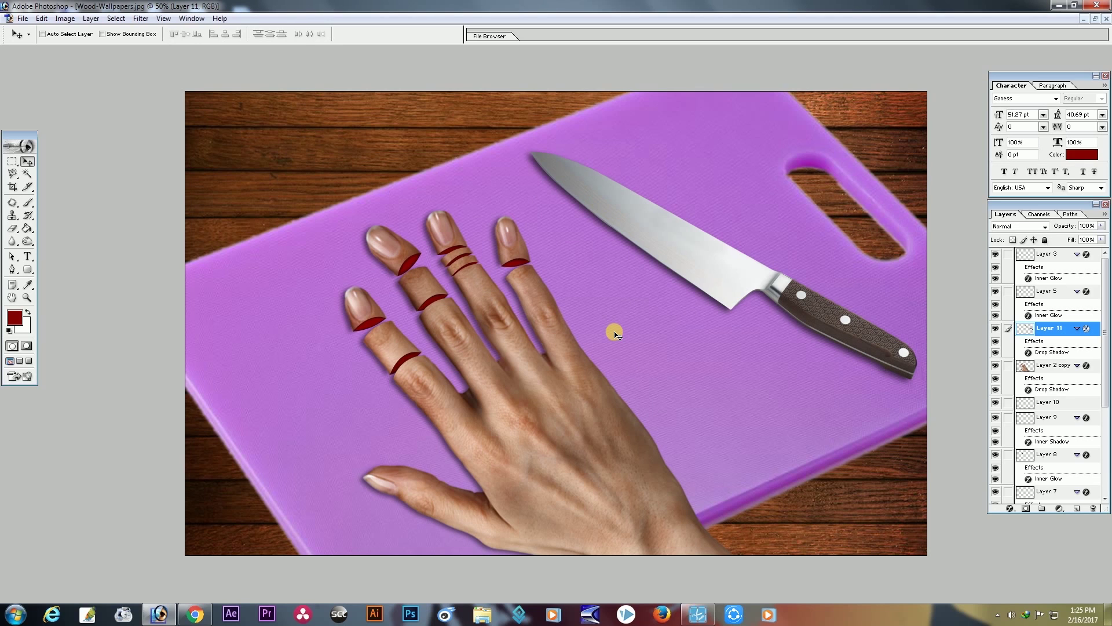
pyautogui.hotkey('ctrl', '-')
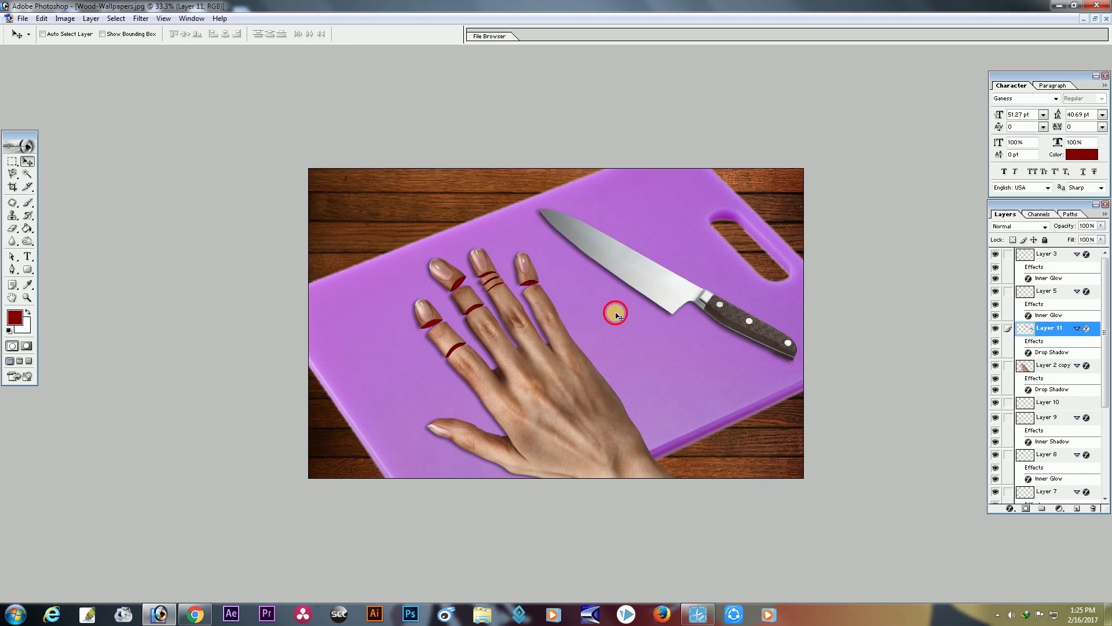
# - Set Layer 1's Hue/Saturation hue to about -31 for a bluer purple board
pyautogui.keyDown('ctrl'); pyautogui.click(614, 324); pyautogui.keyUp('ctrl')
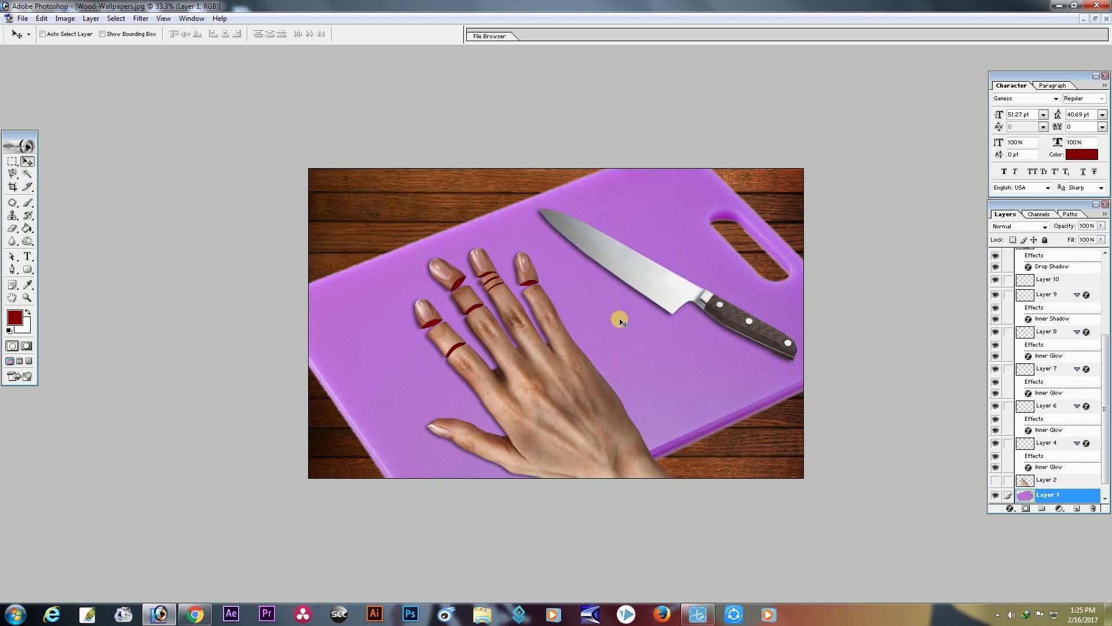
pyautogui.click(68, 18)
pyautogui.moveTo(92, 49)
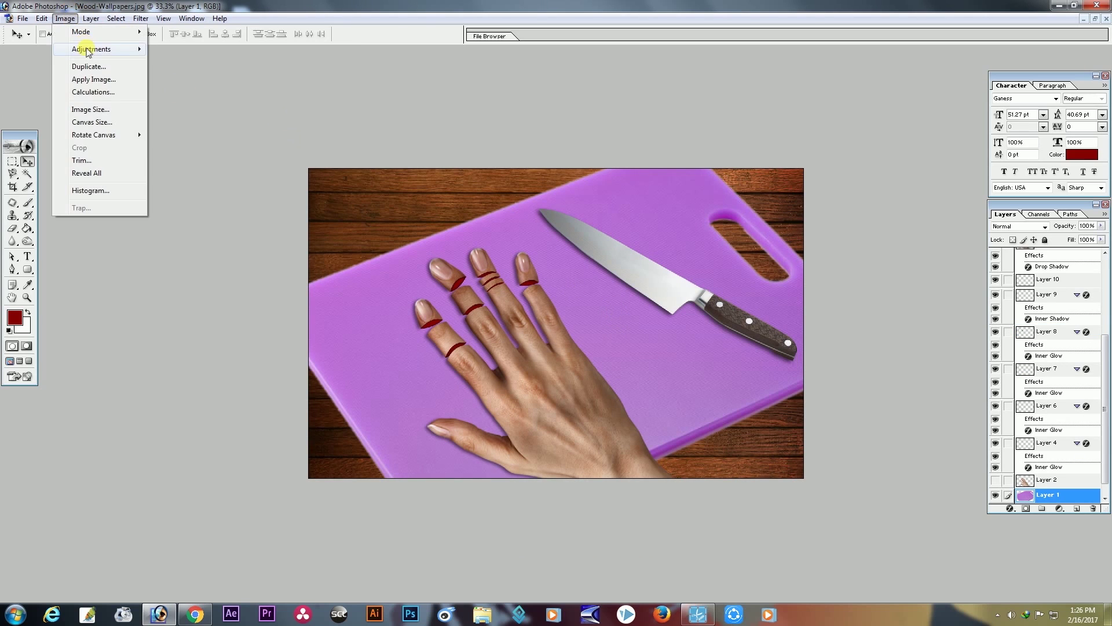
pyautogui.click(170, 144)
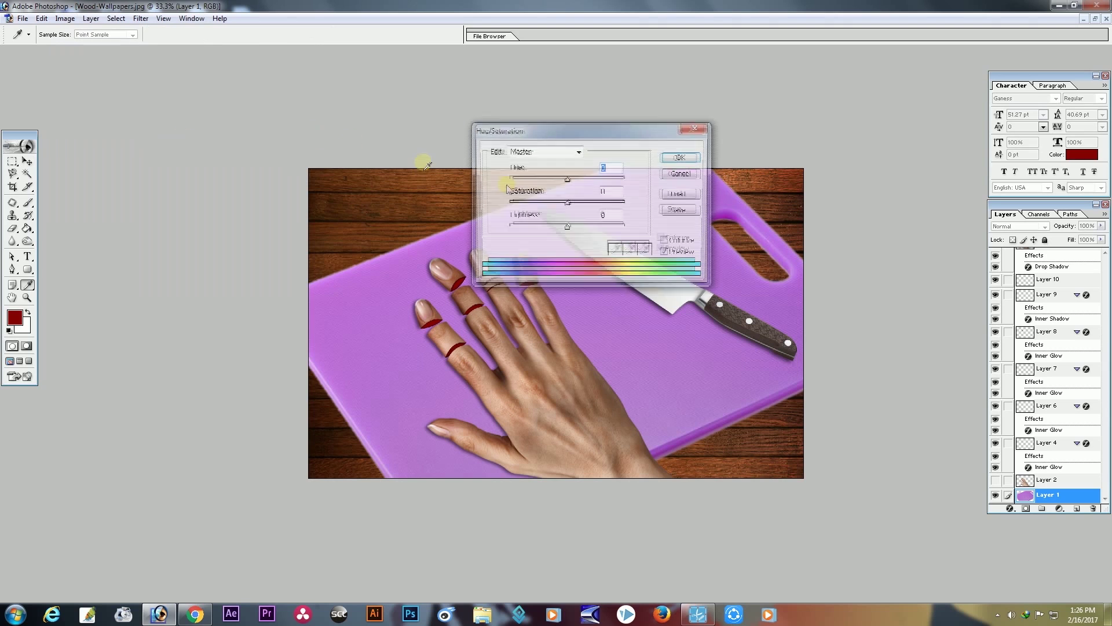
pyautogui.moveTo(567, 181); pyautogui.dragTo(548, 182)
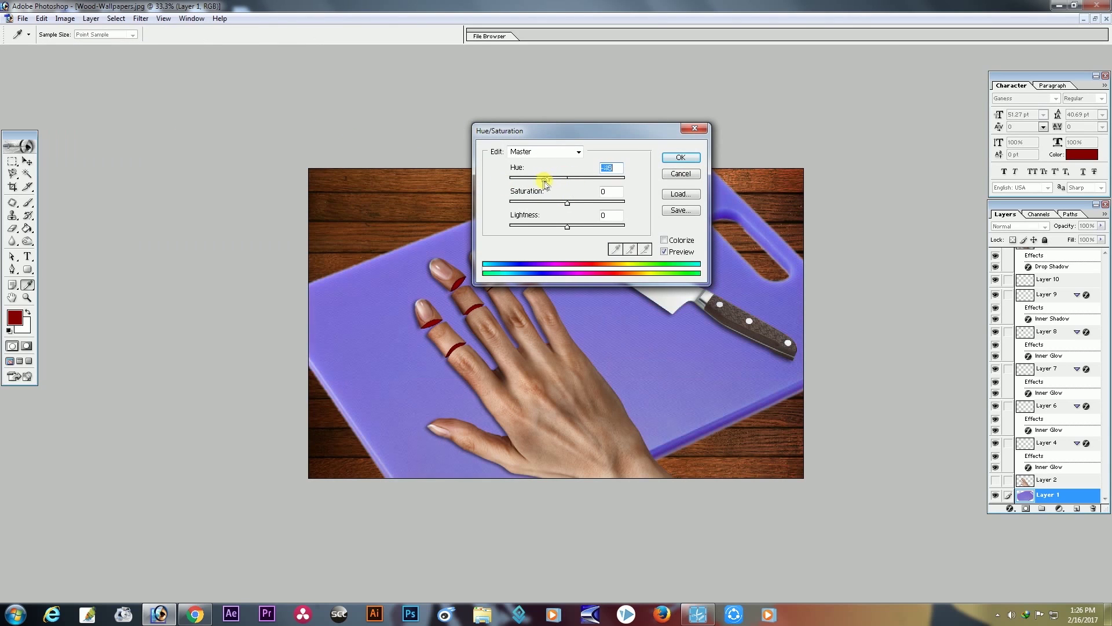
pyautogui.moveTo(570, 129)
pyautogui.mouseDown()
pyautogui.moveTo(626, 86)
pyautogui.moveTo(758, 76)
pyautogui.mouseUp()
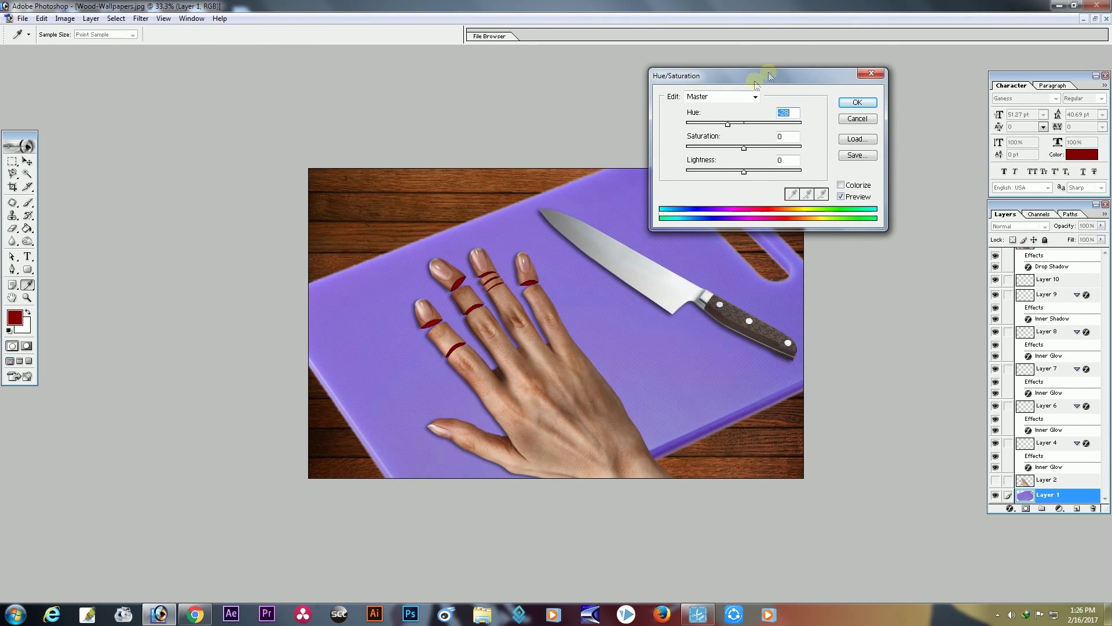
pyautogui.moveTo(729, 123)
pyautogui.mouseDown()
pyautogui.moveTo(782, 126)
pyautogui.moveTo(734, 127)
pyautogui.mouseUp()
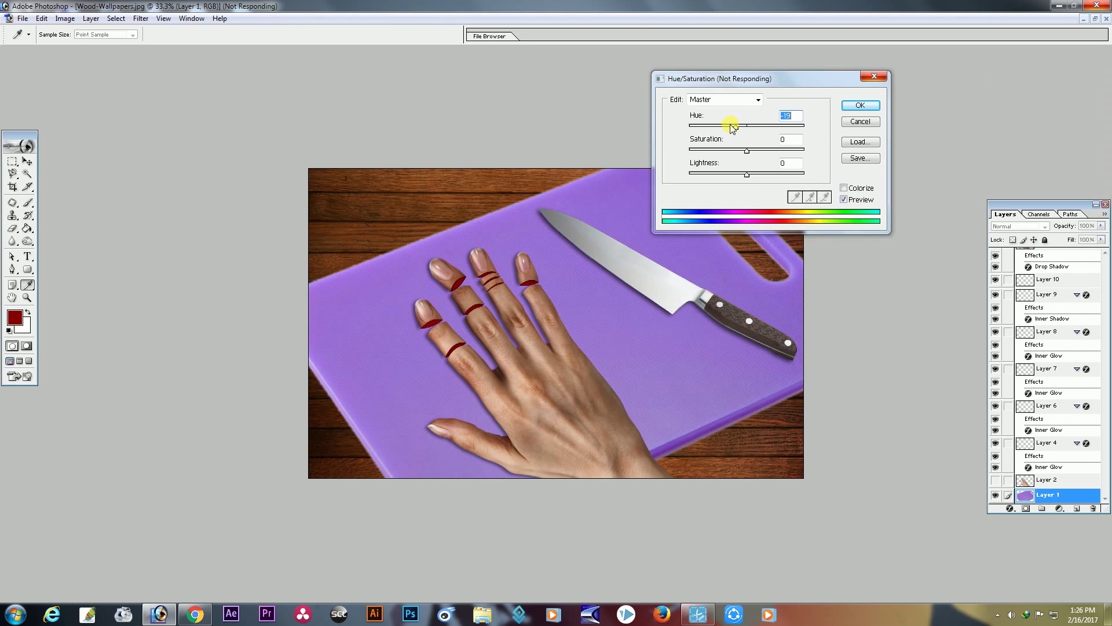
pyautogui.press('Return')
pyautogui.click(160, 615)
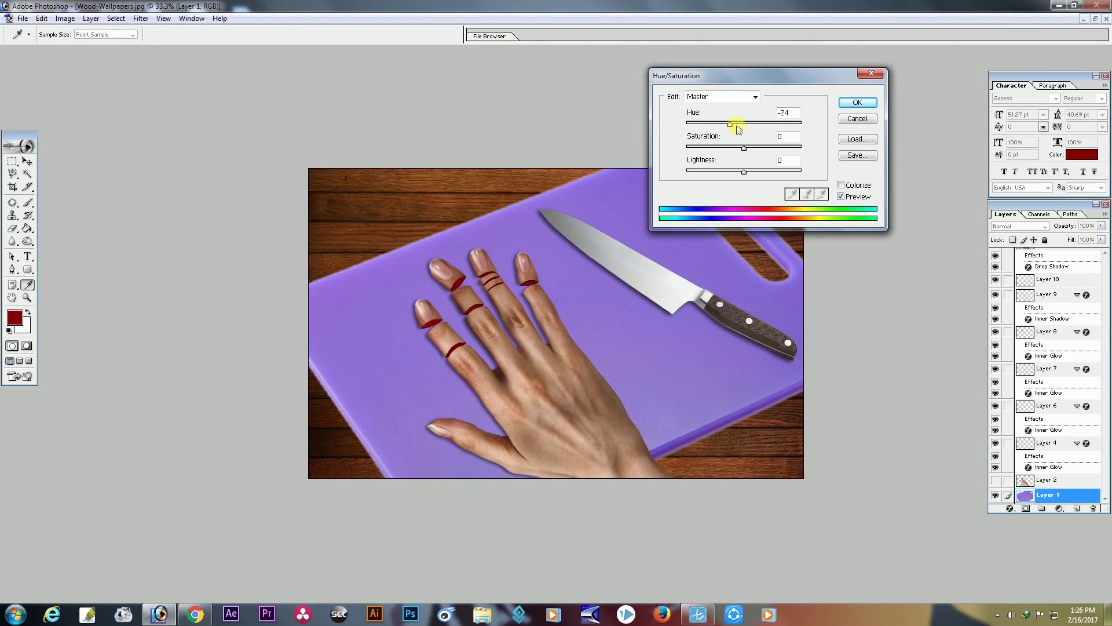
pyautogui.moveTo(731, 128); pyautogui.dragTo(735, 128)
pyautogui.click(857, 102)
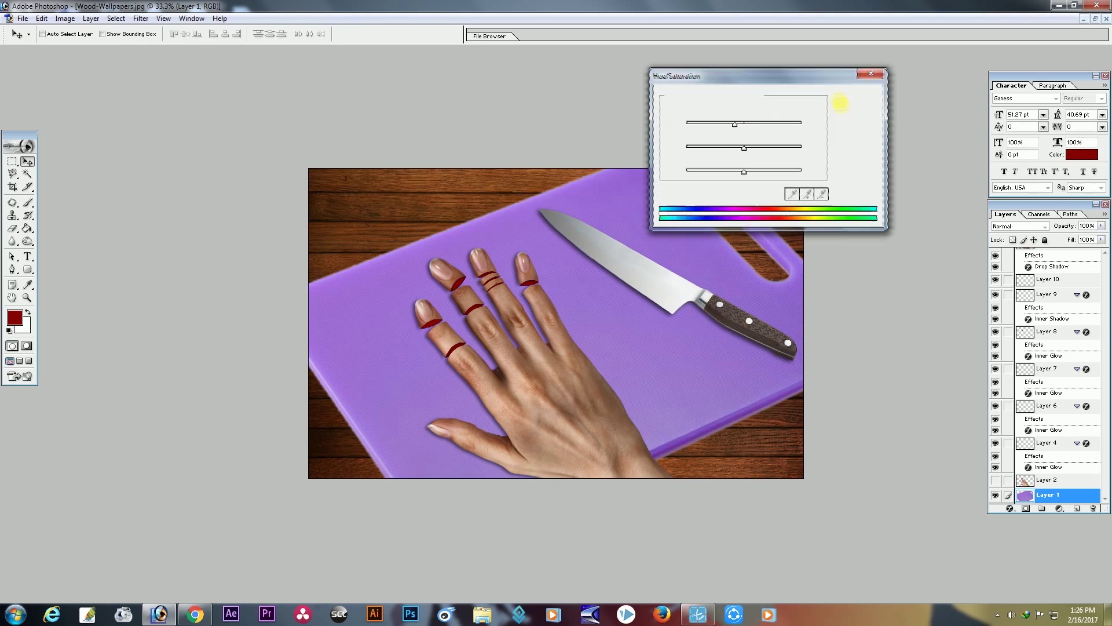
pyautogui.press('v')
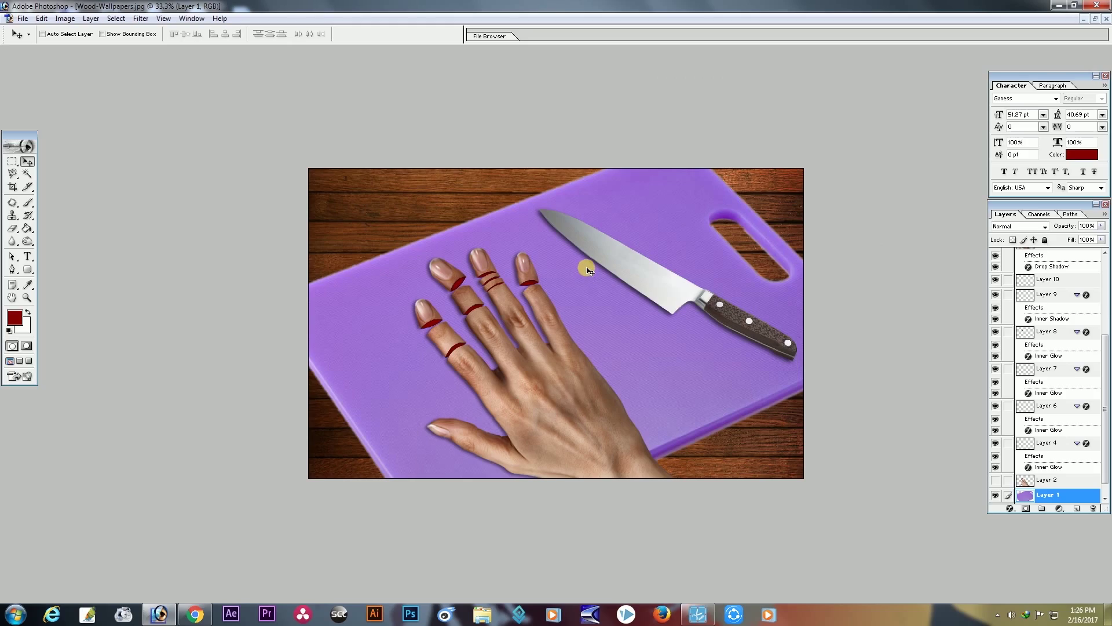